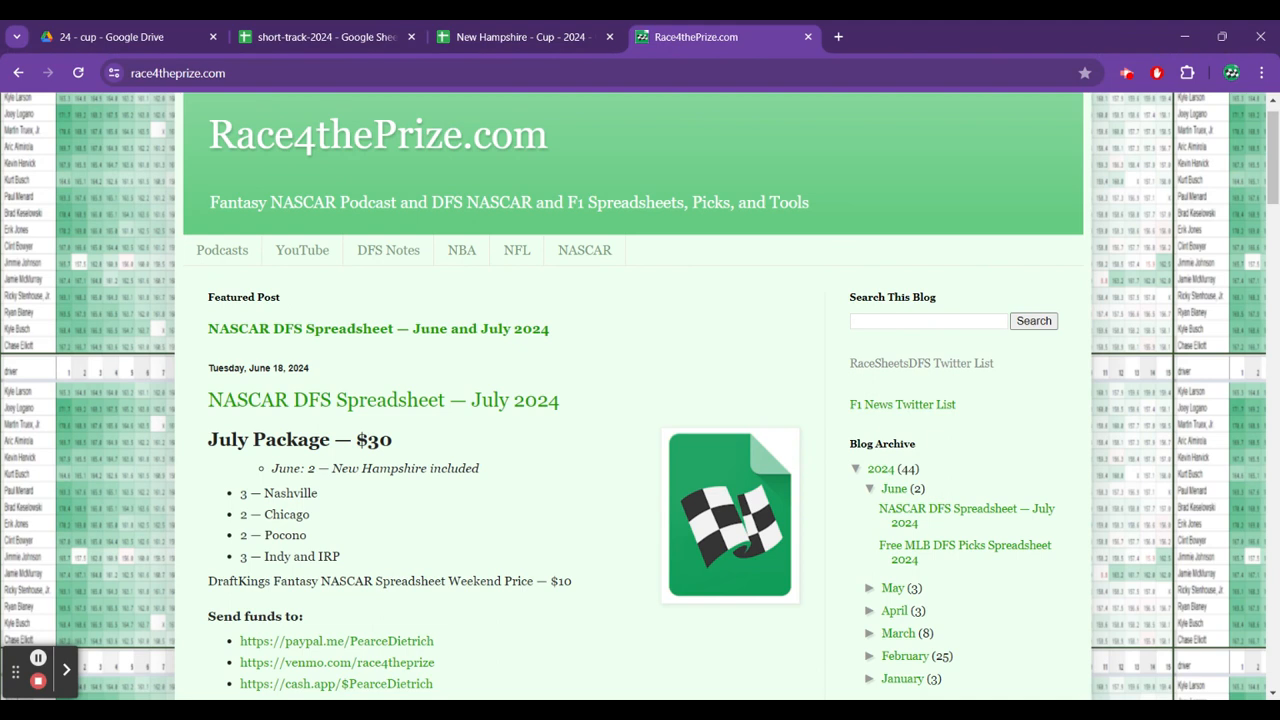
# Switch to the New Hampshire Cup spreadsheet and review Martin Truex Jr's nh 23 to nh 19 finishes and hog values on the supe sheet.
pyautogui.click(520, 37)
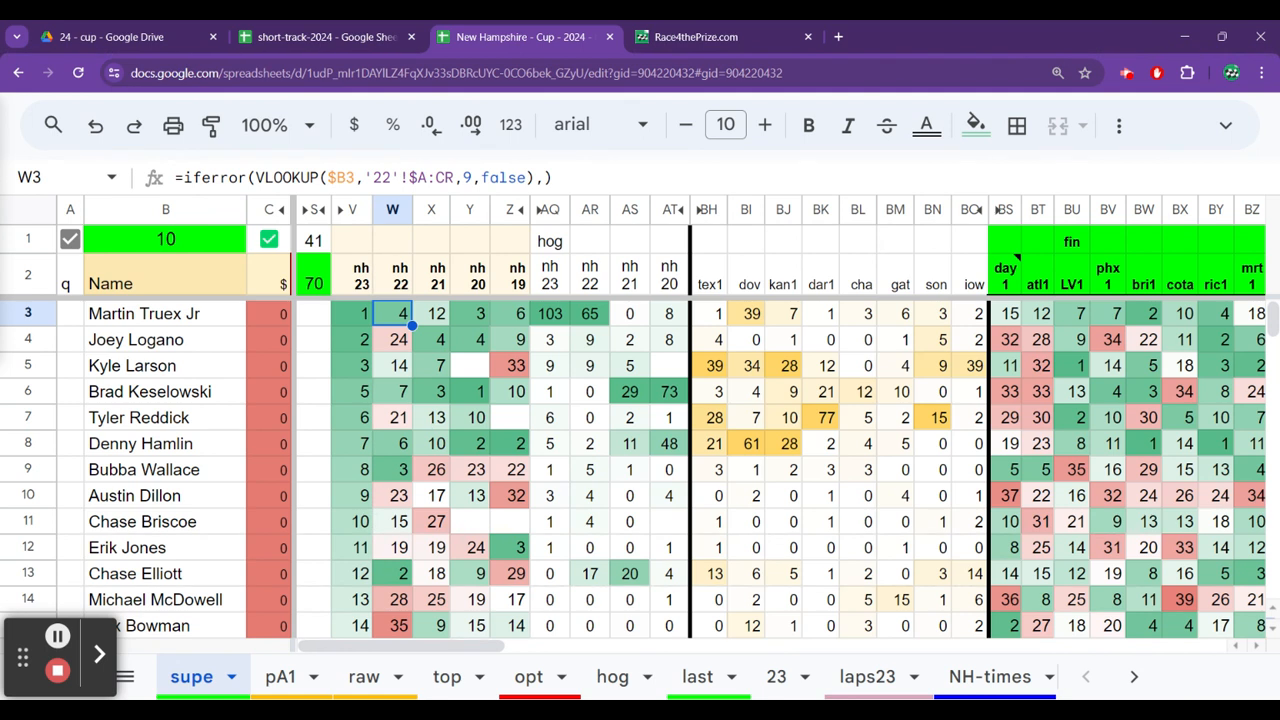
pyautogui.click(432, 373)
pyautogui.press('Up')
pyautogui.press('Up')
pyautogui.press('Left')
pyautogui.press('Left')
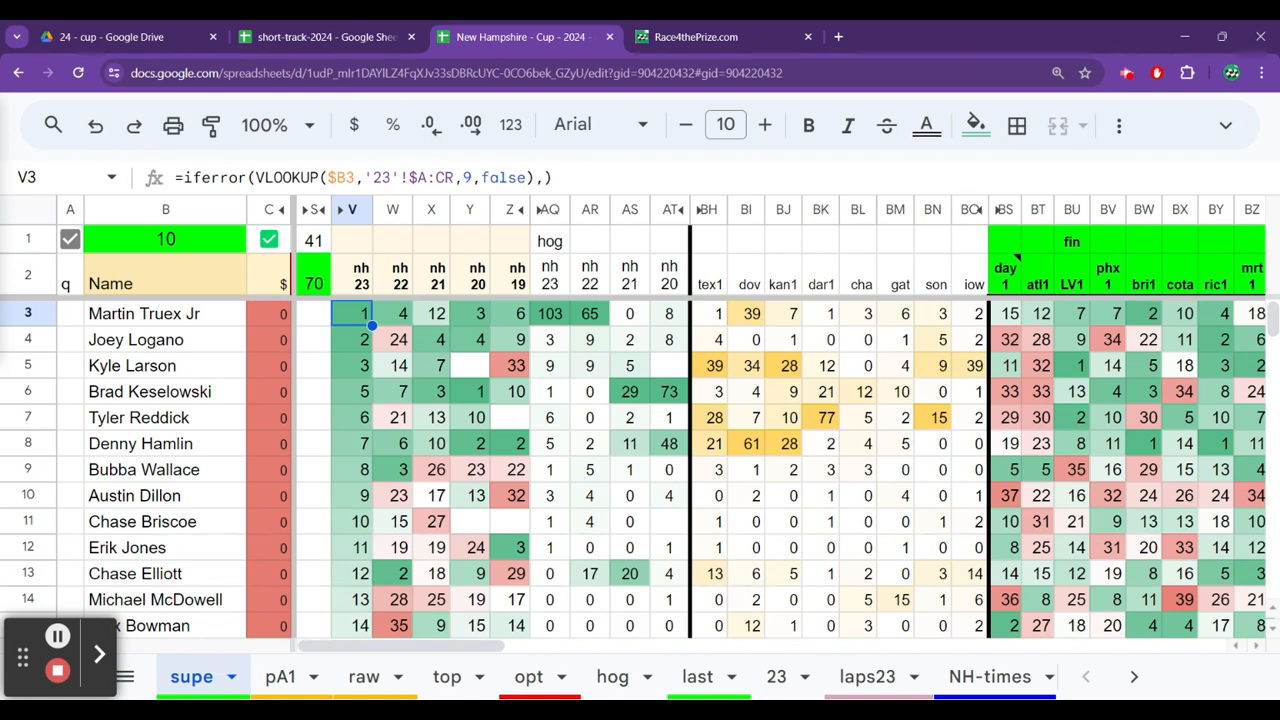
pyautogui.press('Right')
pyautogui.press('Right')
pyautogui.press('Right')
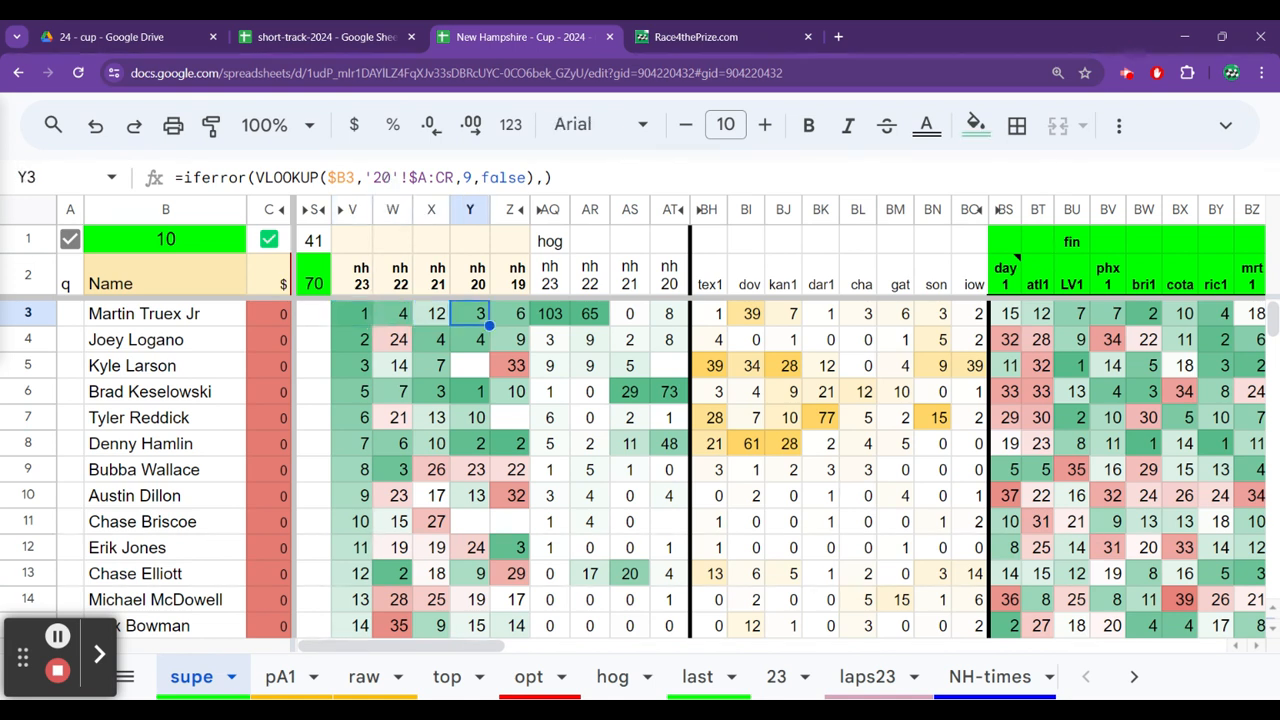
pyautogui.press('Right')
pyautogui.press('Right')
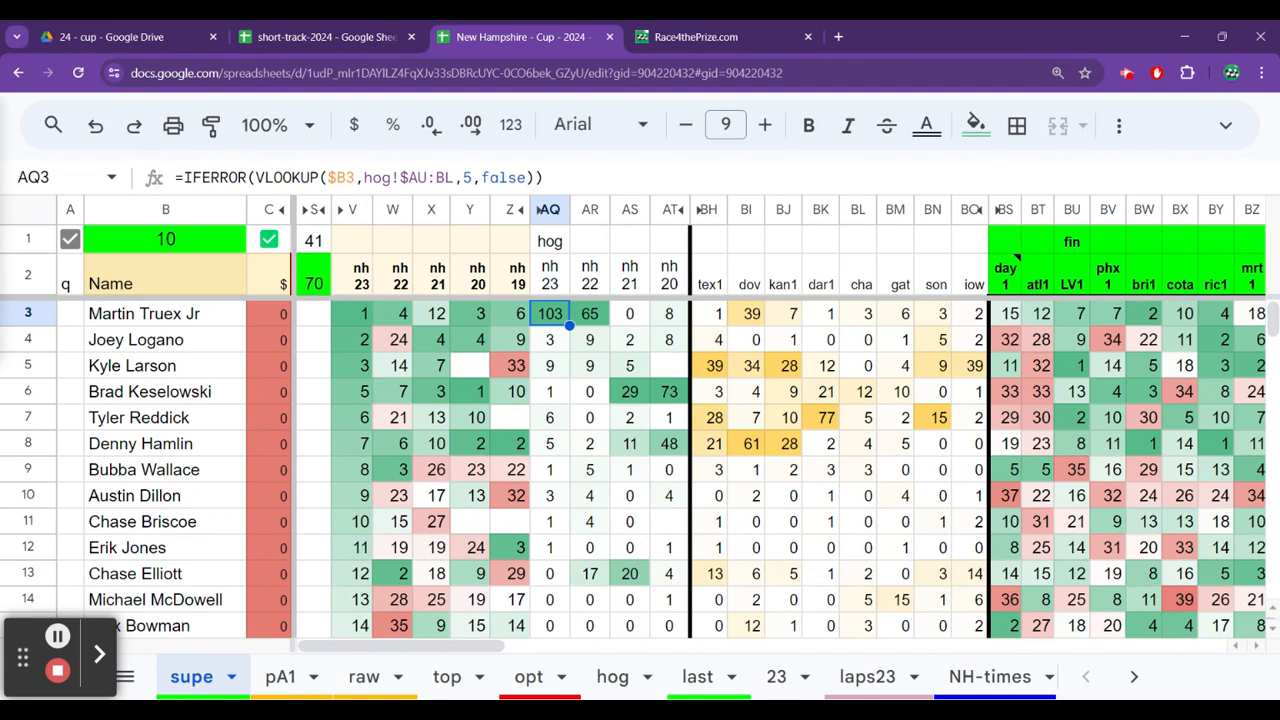
pyautogui.press('Right')
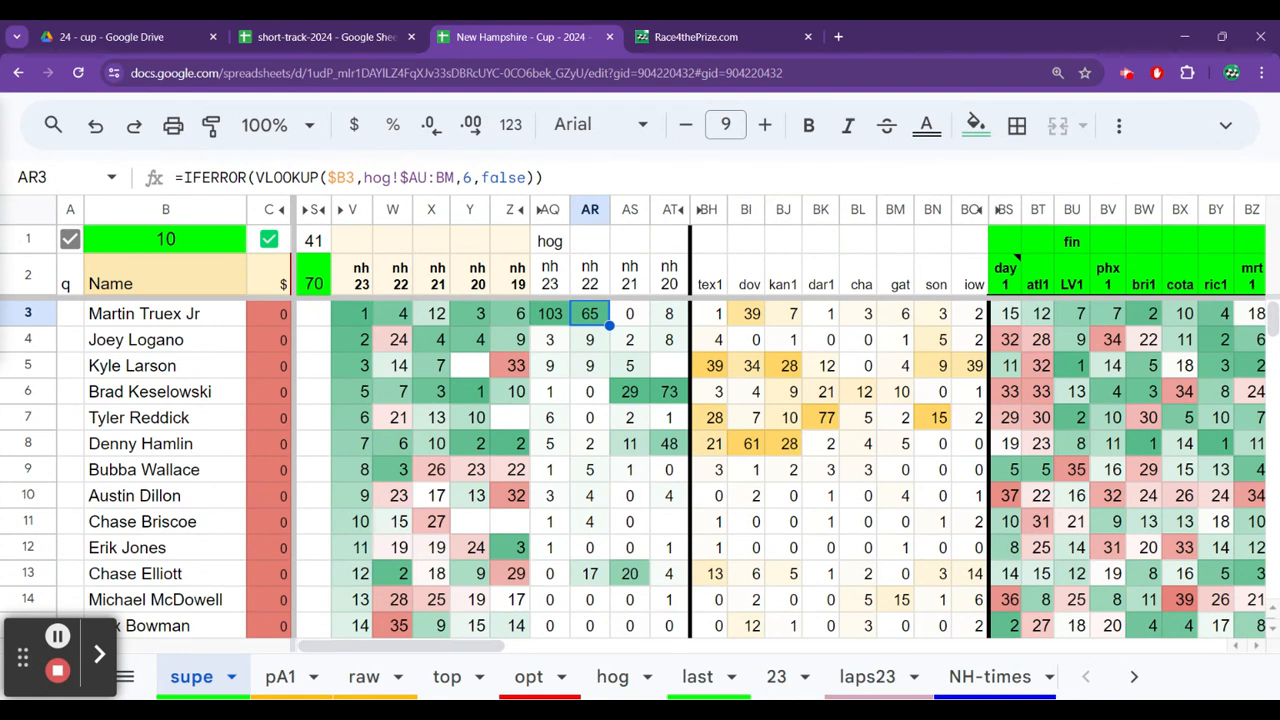
pyautogui.press('Left')
pyautogui.press('Left')
pyautogui.press('Left')
pyautogui.press('Left')
pyautogui.press('Left')
pyautogui.press('Left')
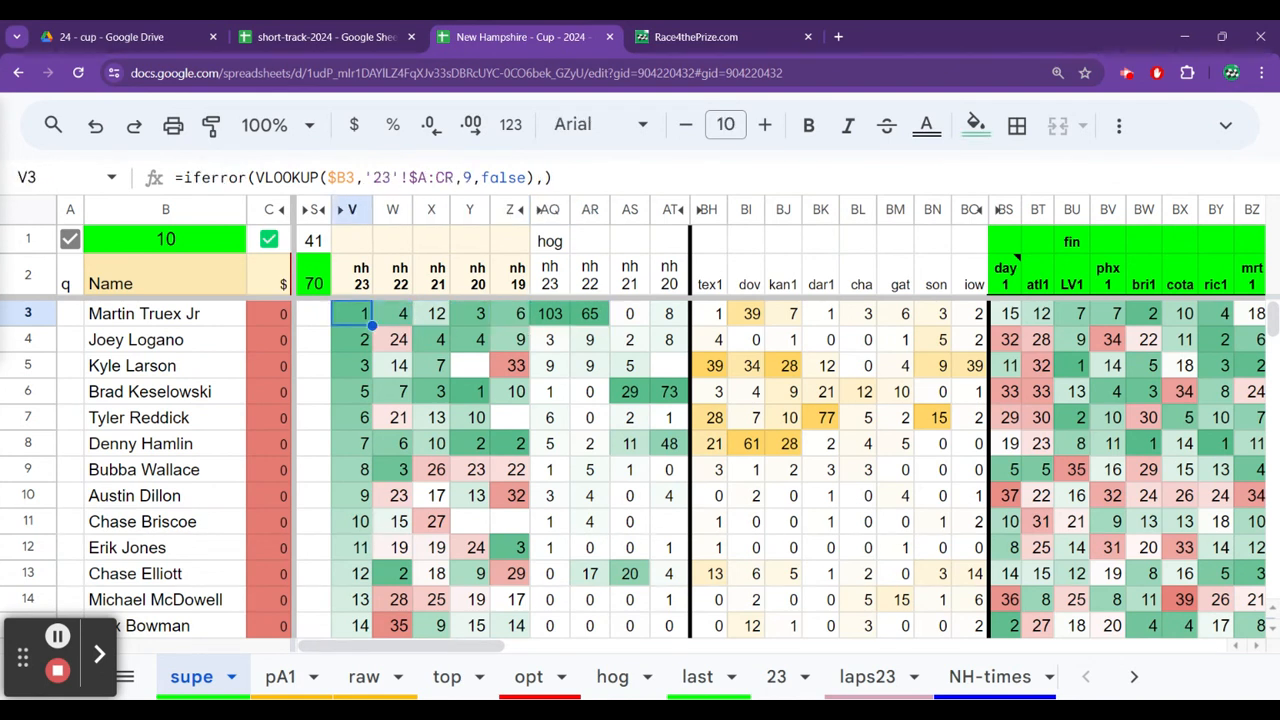
pyautogui.press('Down')
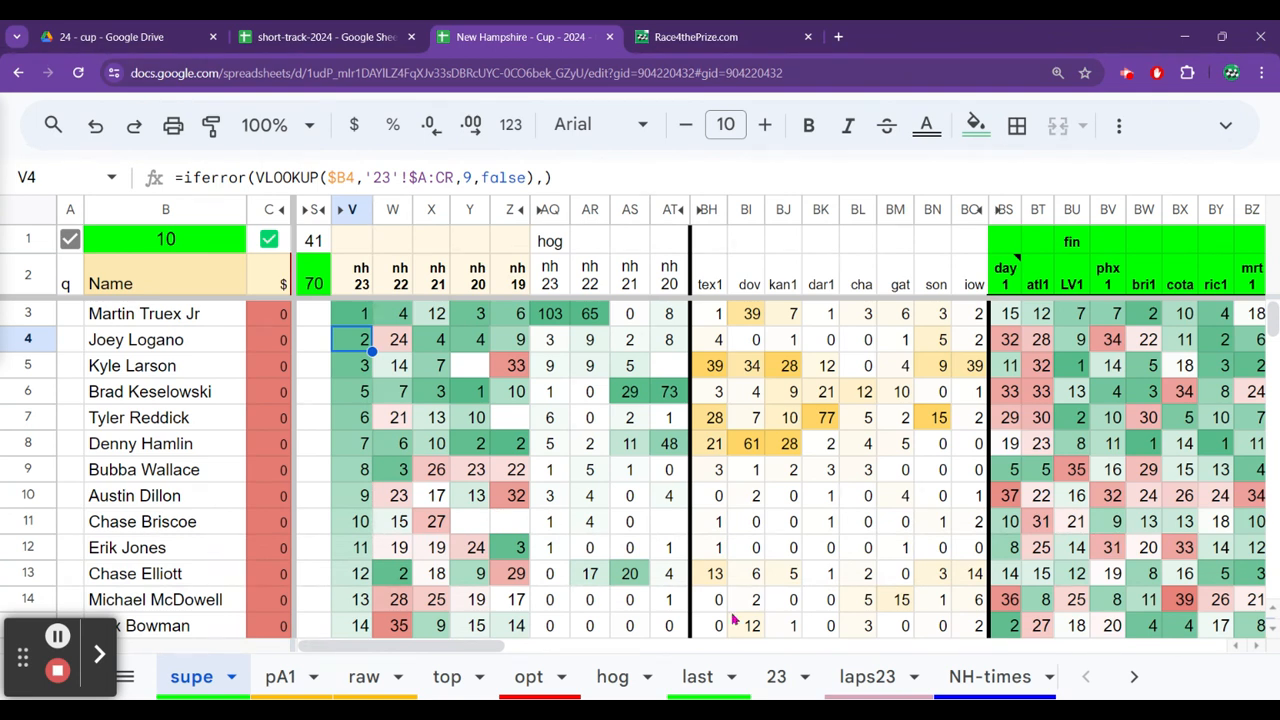
# Open the 23 sheet and examine the Fast, Led, total and avg figures for Martin Truex Jr and Kevin Harvick.
pyautogui.click(776, 677)
pyautogui.press('Up')
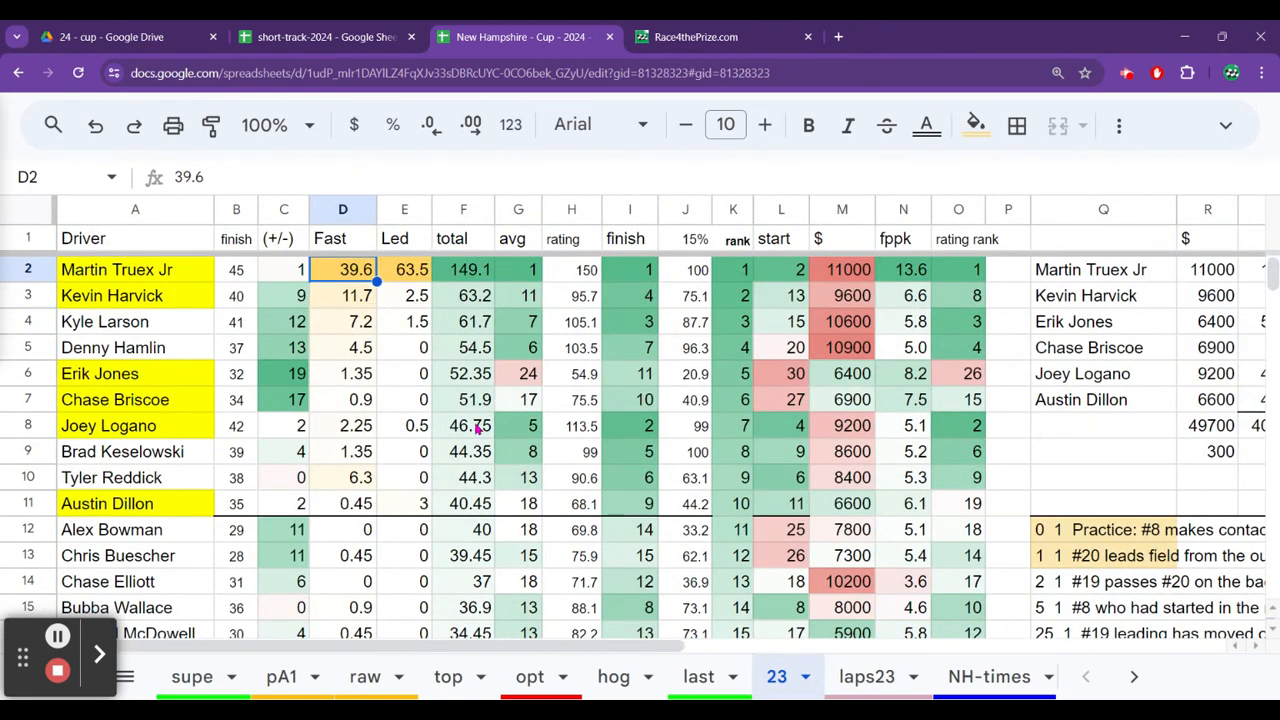
pyautogui.press('Down')
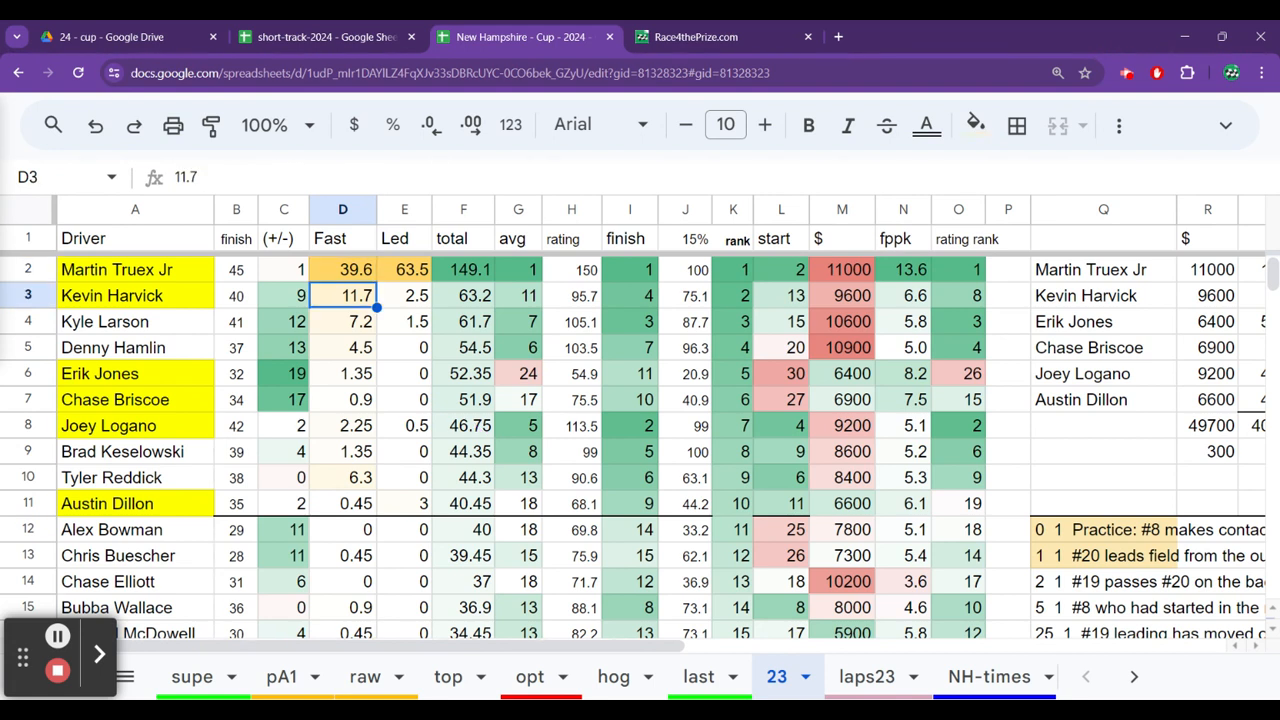
pyautogui.press('Right')
pyautogui.press('Right')
pyautogui.press('Right')
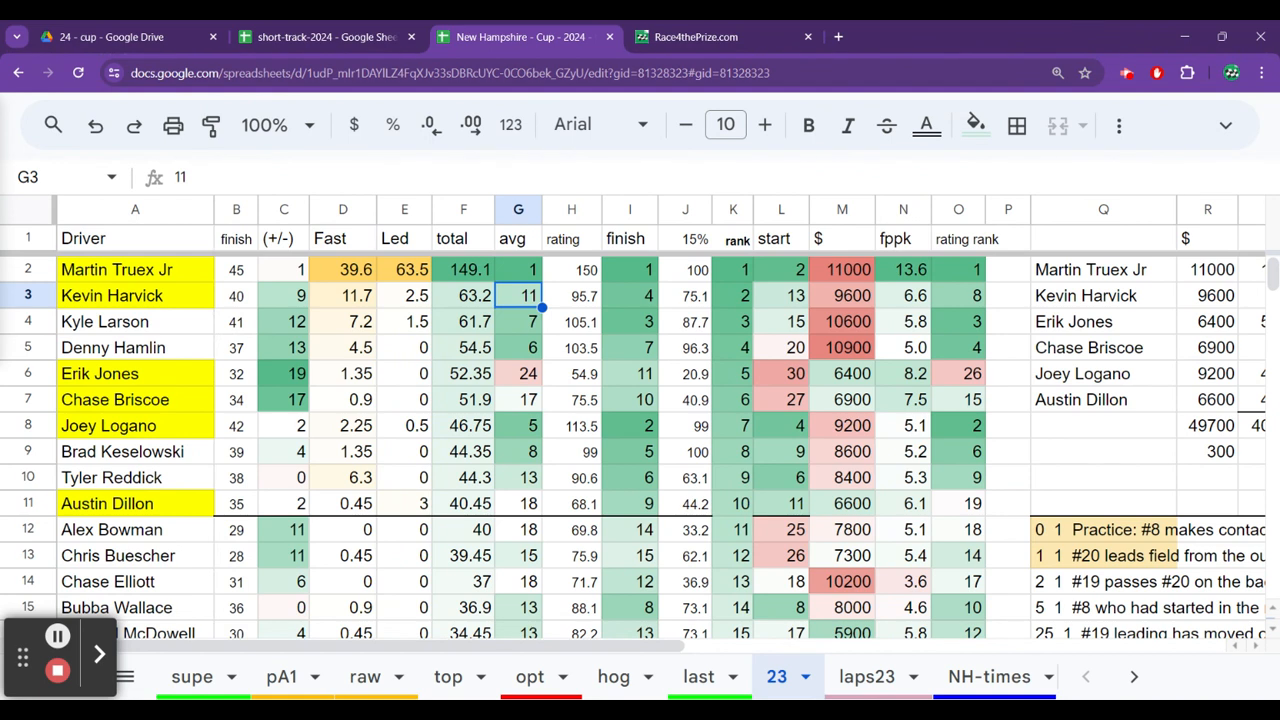
pyautogui.press('Left')
pyautogui.press('Left')
pyautogui.press('Left')
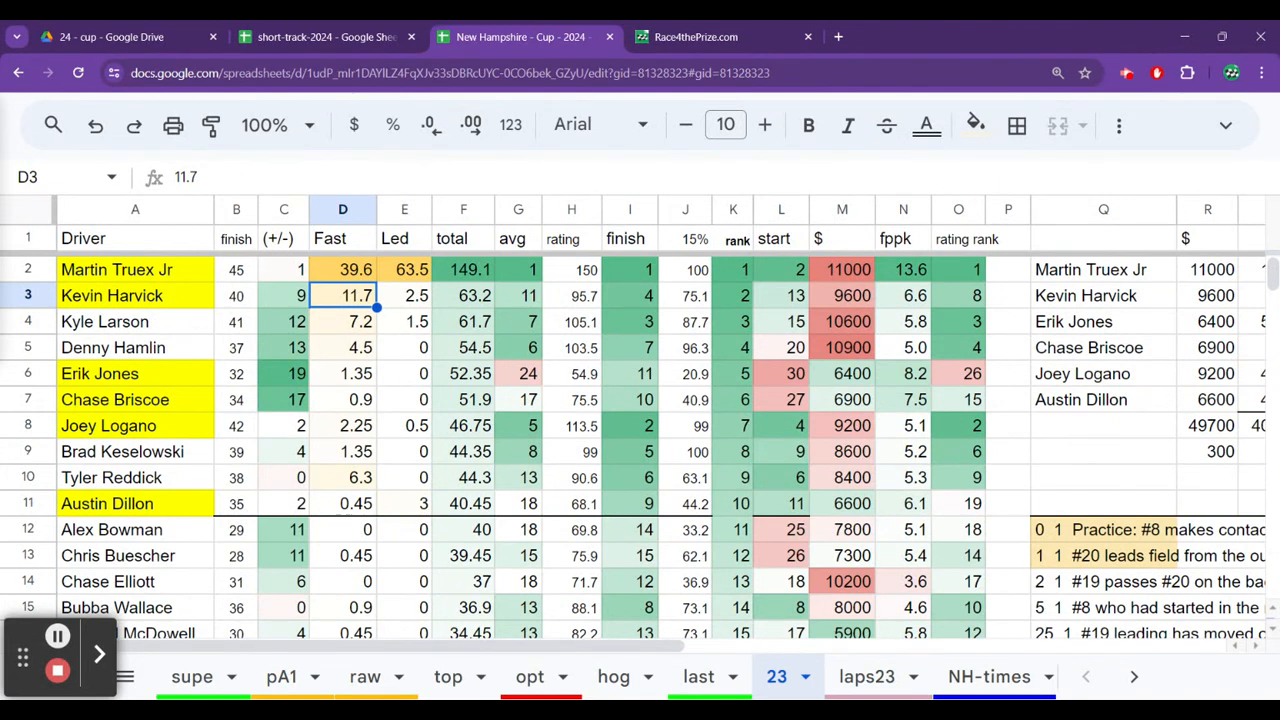
# Compare Erik Jones's fast laps, average running position and finish on the 23 sheet.
pyautogui.press('Down')
pyautogui.press('Down')
pyautogui.press('Down')
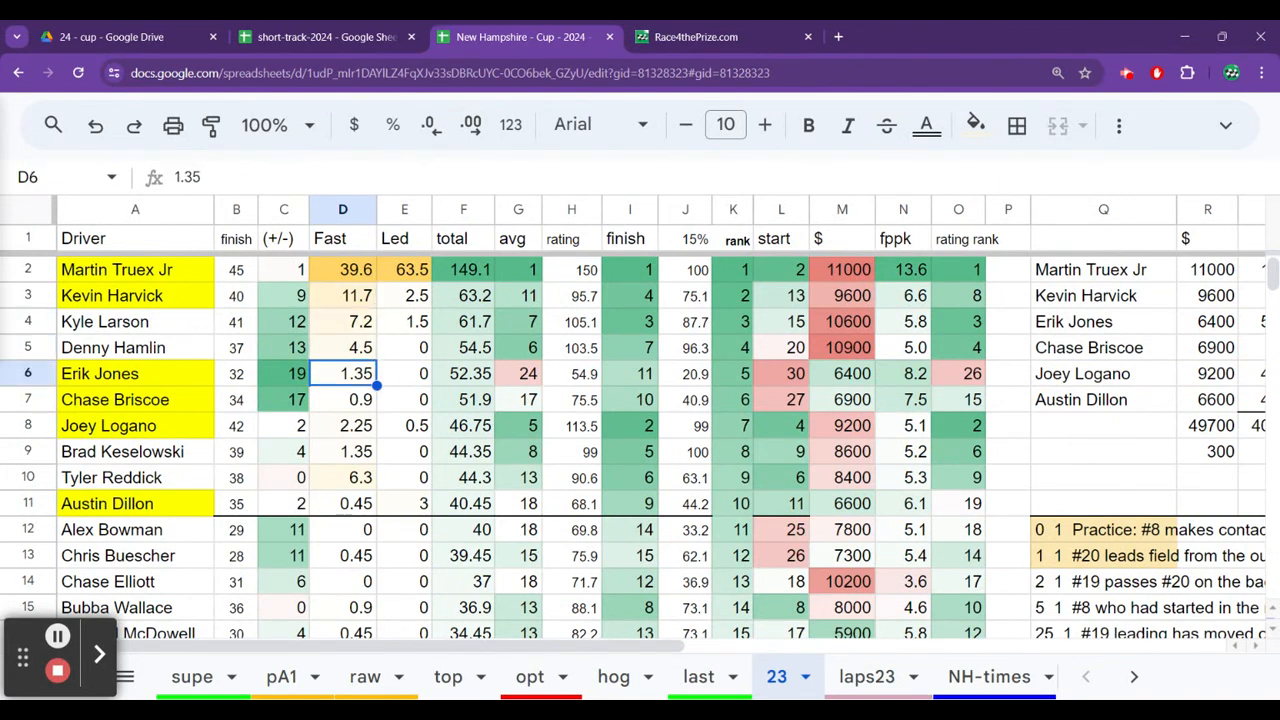
pyautogui.press('Right')
pyautogui.press('Right')
pyautogui.press('Right')
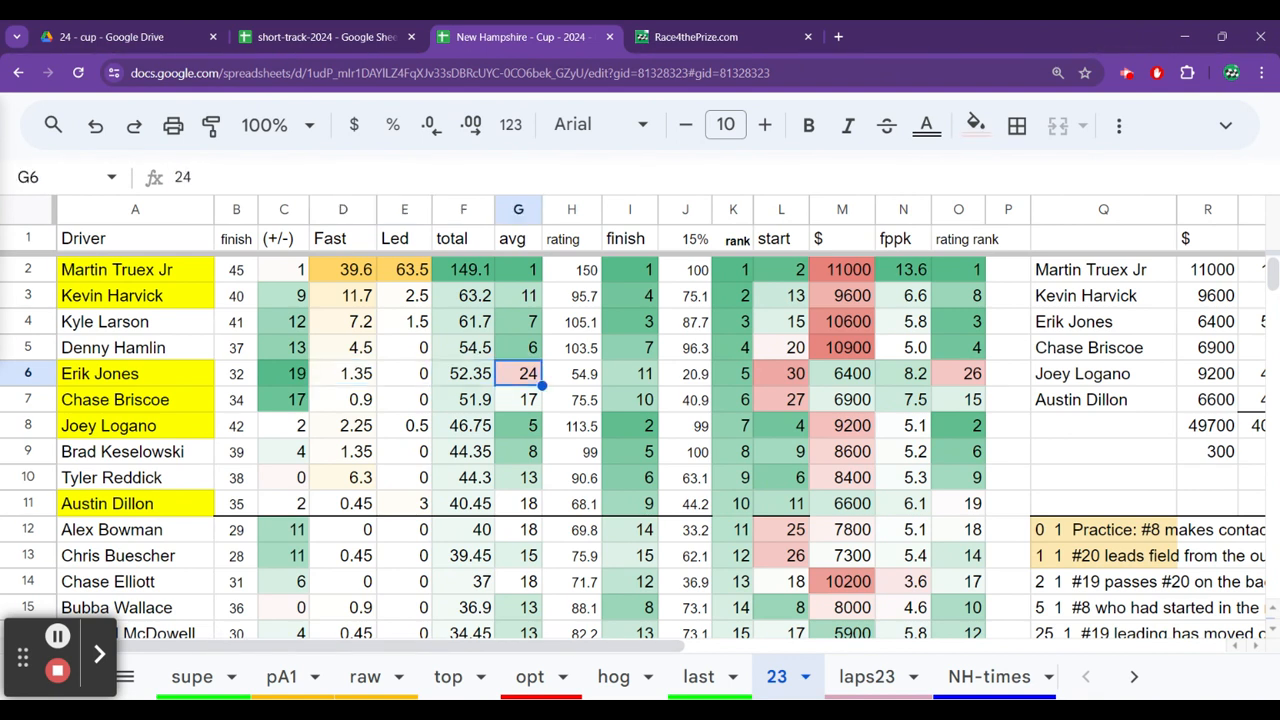
pyautogui.press('Right')
pyautogui.press('Right')
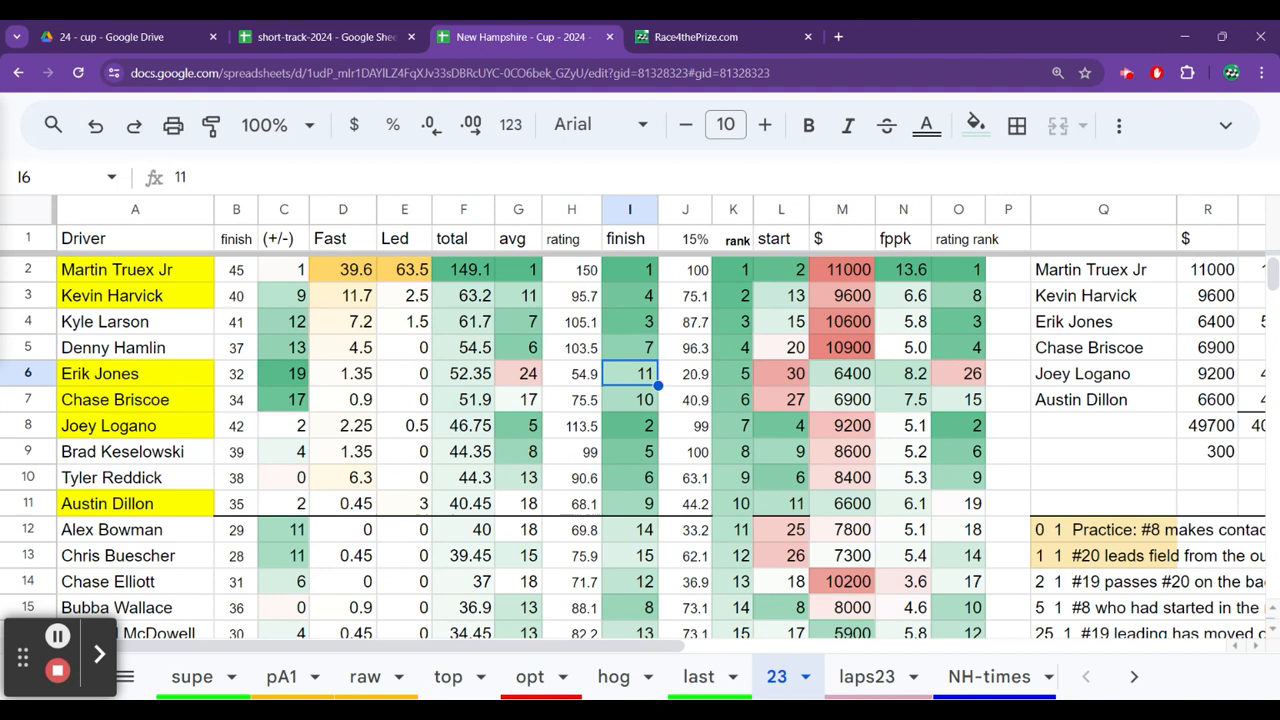
pyautogui.press('Left')
pyautogui.press('Left')
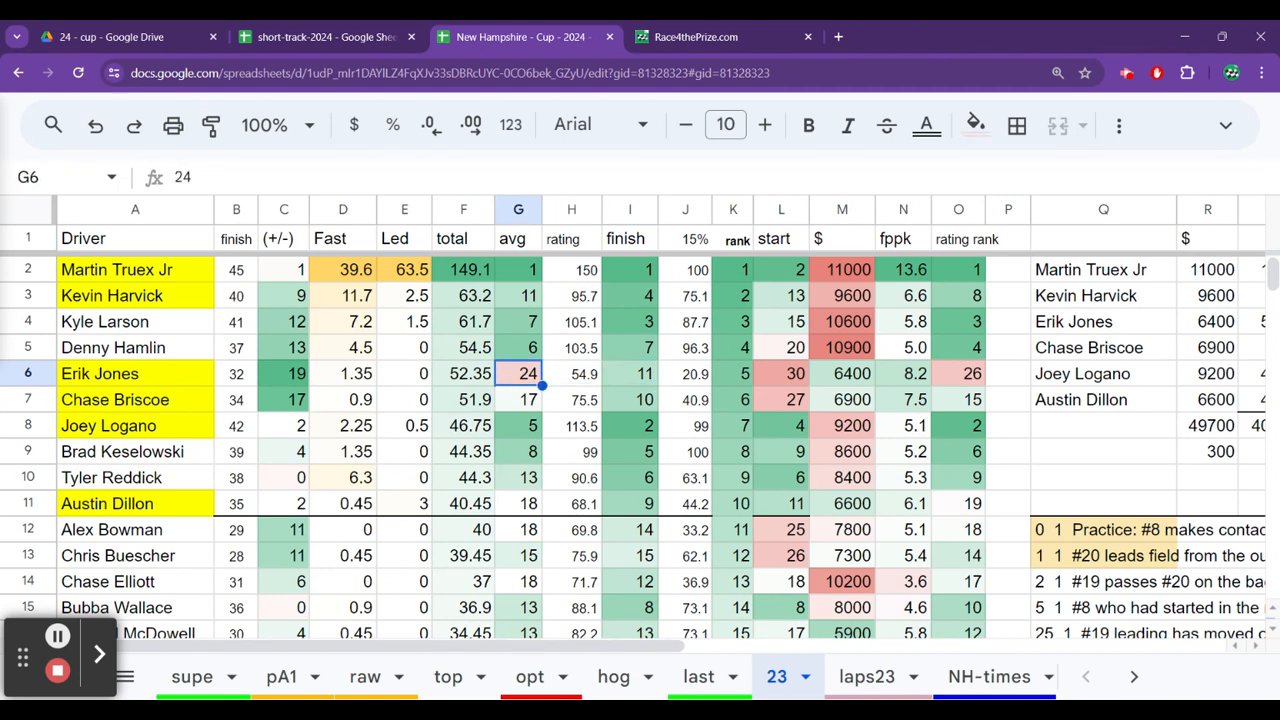
# Compare the avg, rating and finish columns for the drivers from Erik Jones down to Austin Dillon.
pyautogui.press('Right')
pyautogui.press('Right')
pyautogui.press('Down')
pyautogui.press('Down')
pyautogui.press('Down')
pyautogui.press('Down')
pyautogui.press('Left')
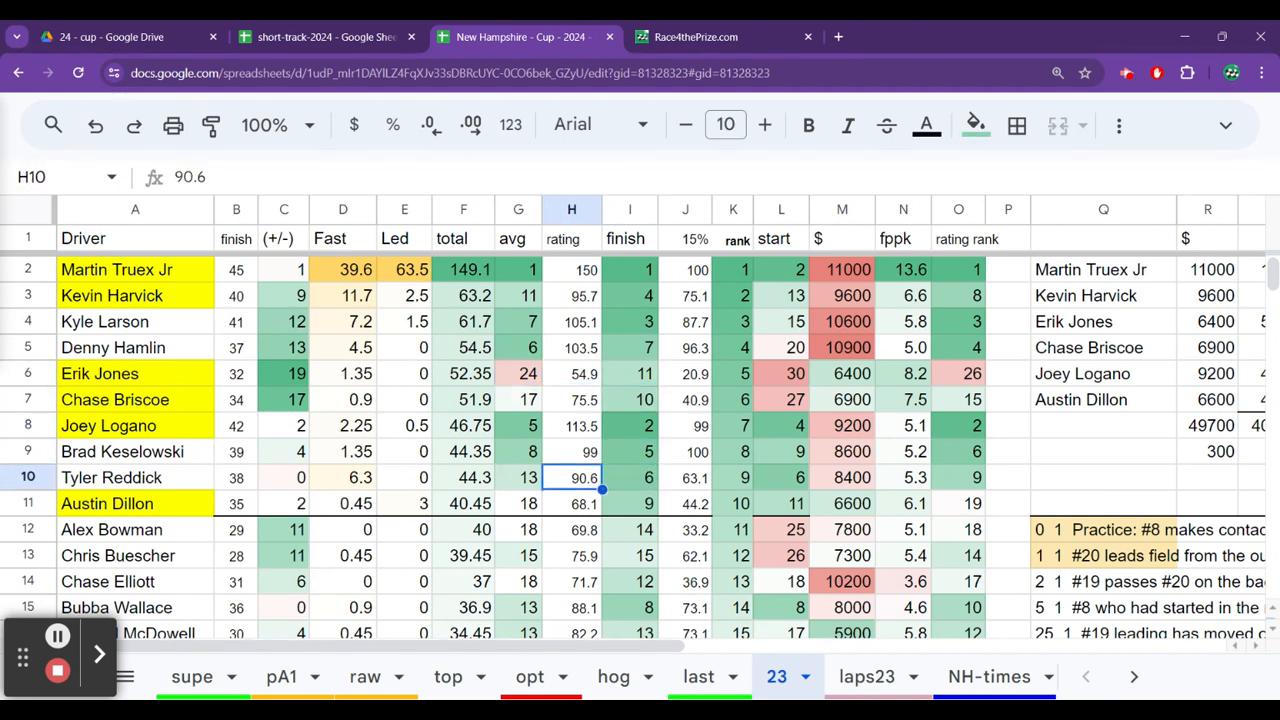
pyautogui.press('Down')
pyautogui.press('Left')
pyautogui.press('Right')
pyautogui.press('Up')
pyautogui.press('Up')
pyautogui.press('Up')
pyautogui.press('Up')
pyautogui.press('Left')
pyautogui.press('Right')
pyautogui.press('Right')
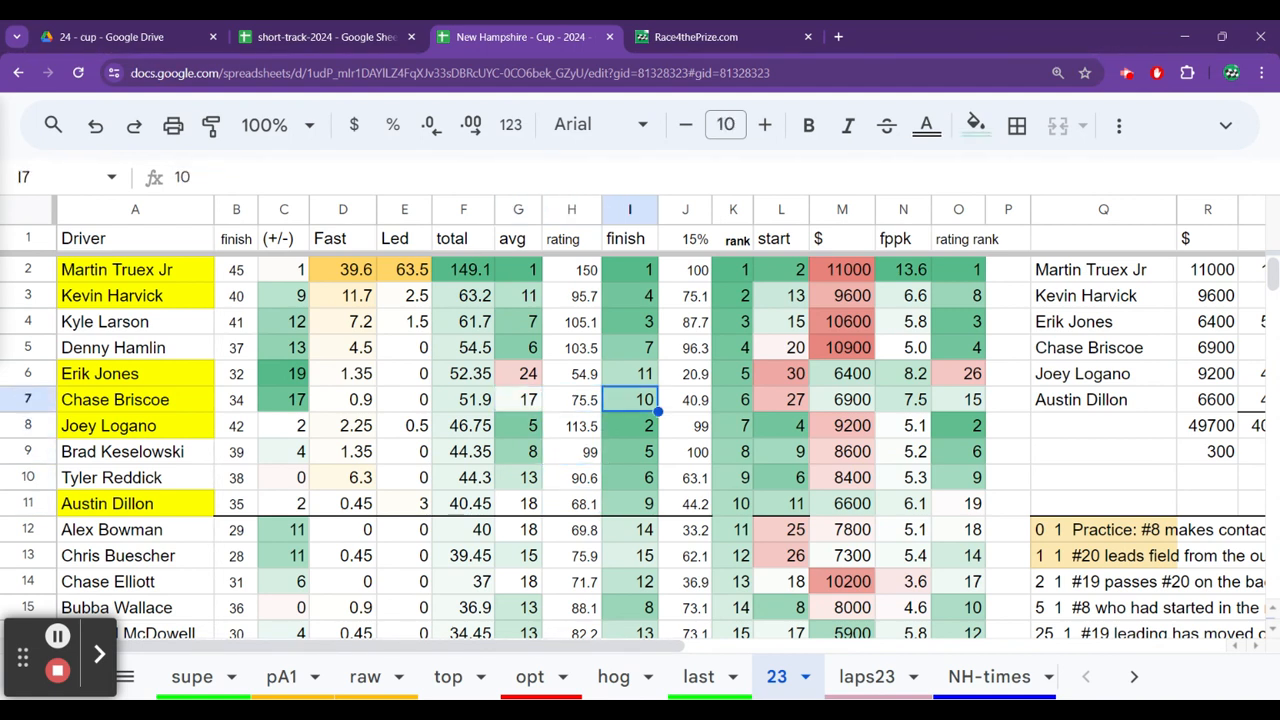
pyautogui.press('Left')
pyautogui.press('Left')
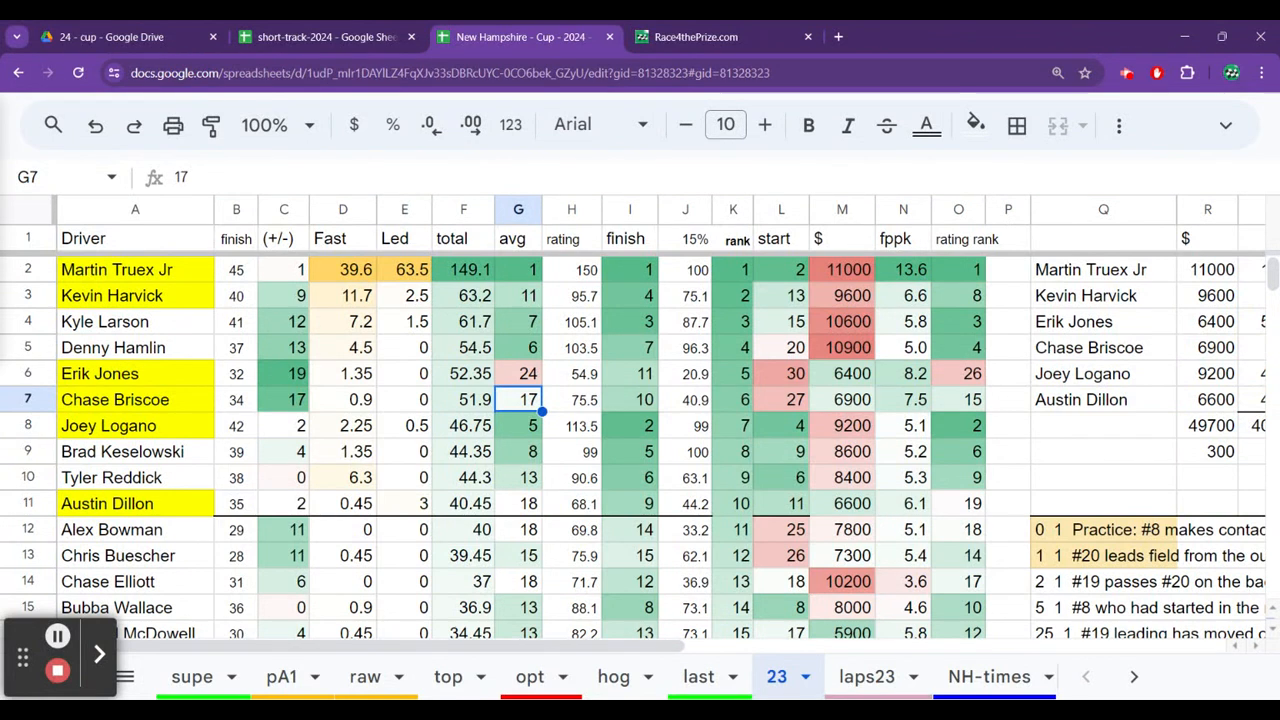
pyautogui.click(518, 374)
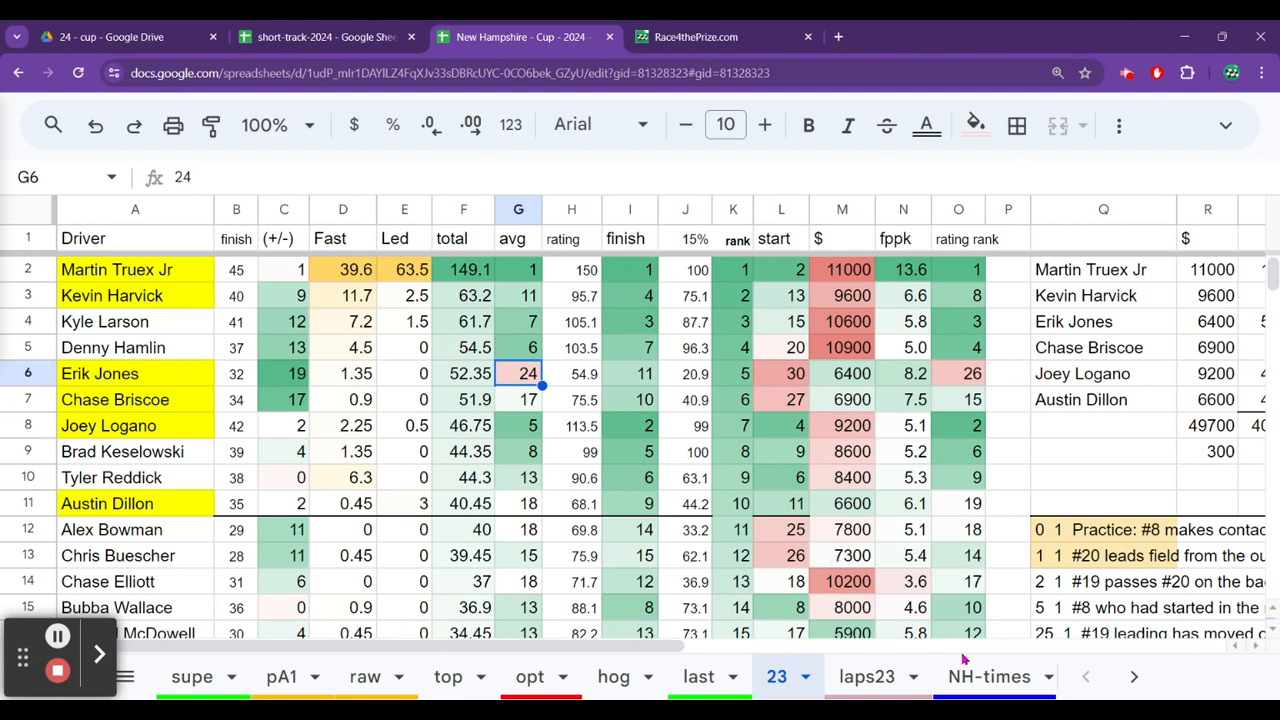
# Open the 22 sheet and compare the Fast, total and avg values of Christopher Bell, Kevin Harvick and Chase Elliott.
pyautogui.click(1128, 677)
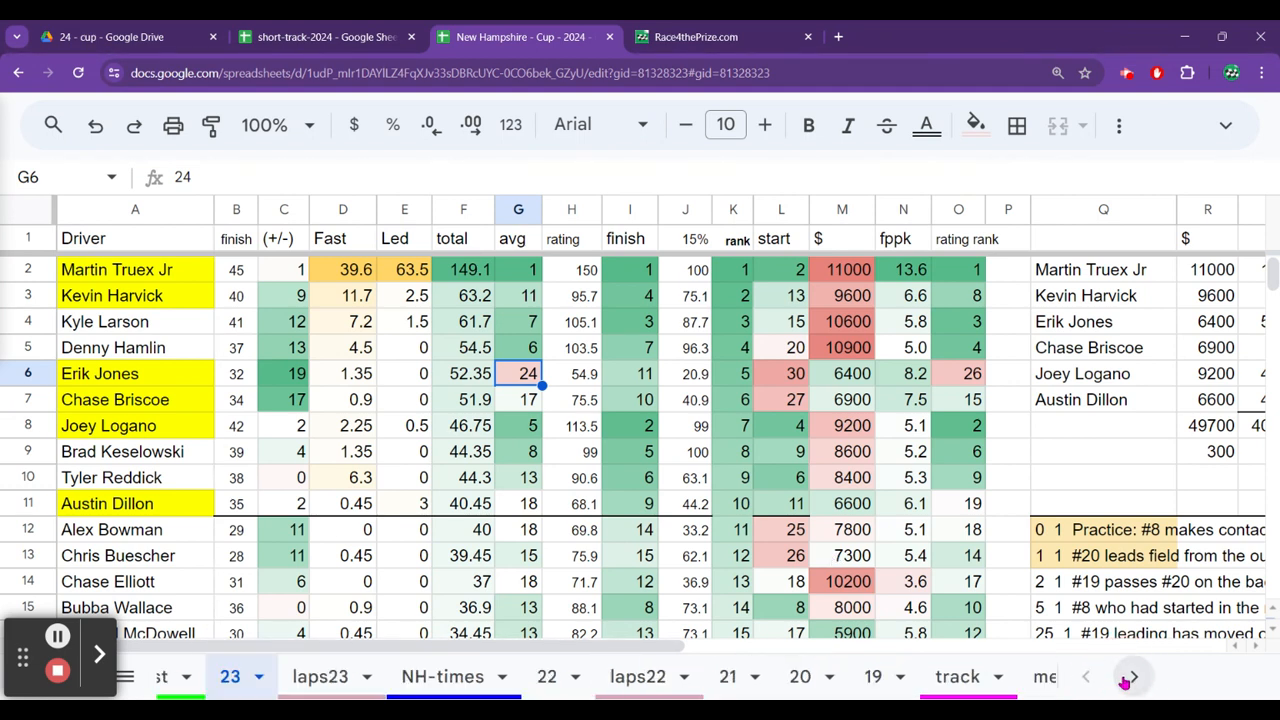
pyautogui.click(314, 676)
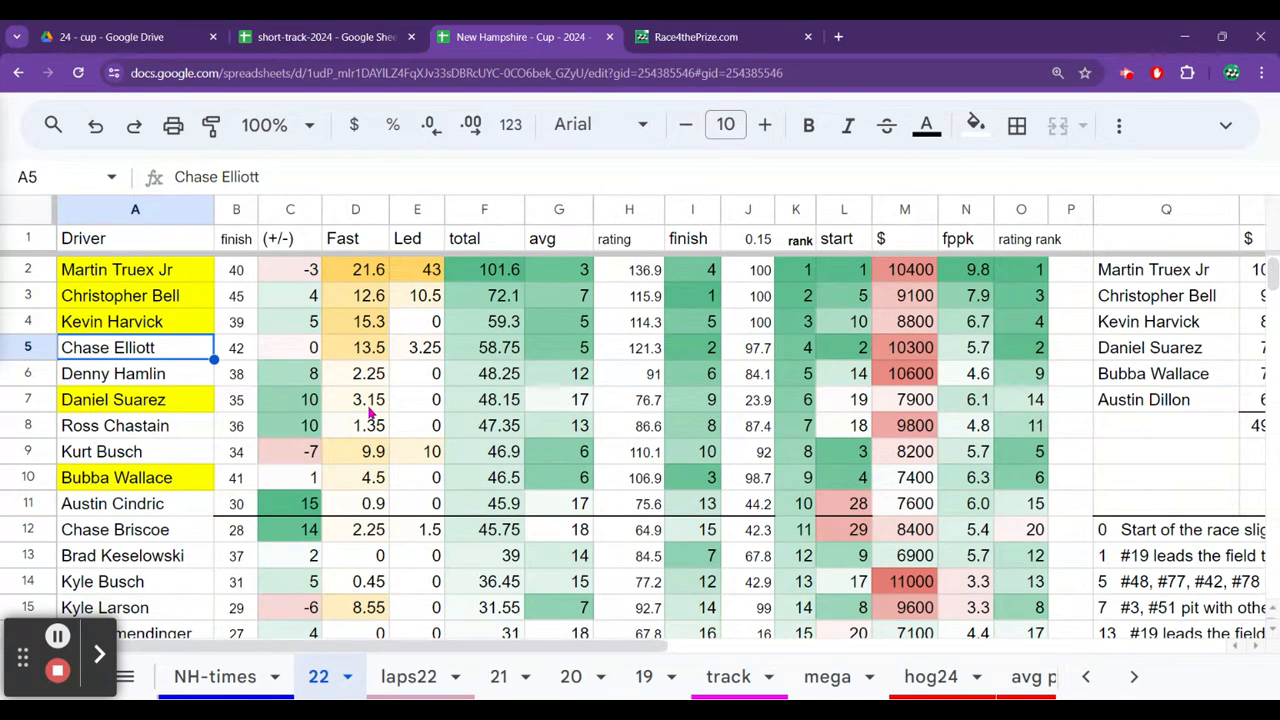
pyautogui.press('Up')
pyautogui.press('Right')
pyautogui.press('Right')
pyautogui.press('Right')
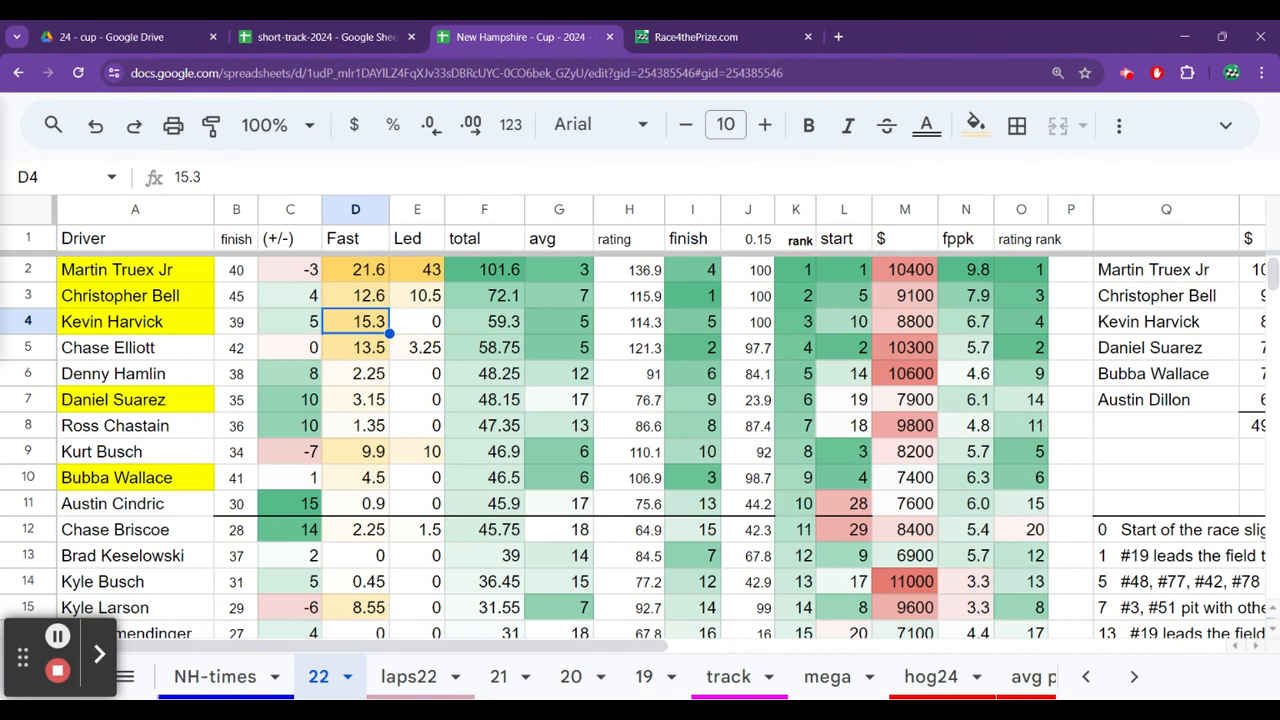
pyautogui.press('Up')
pyautogui.press('Right')
pyautogui.press('Right')
pyautogui.press('Right')
pyautogui.press('Down')
pyautogui.press('Down')
pyautogui.press('Left')
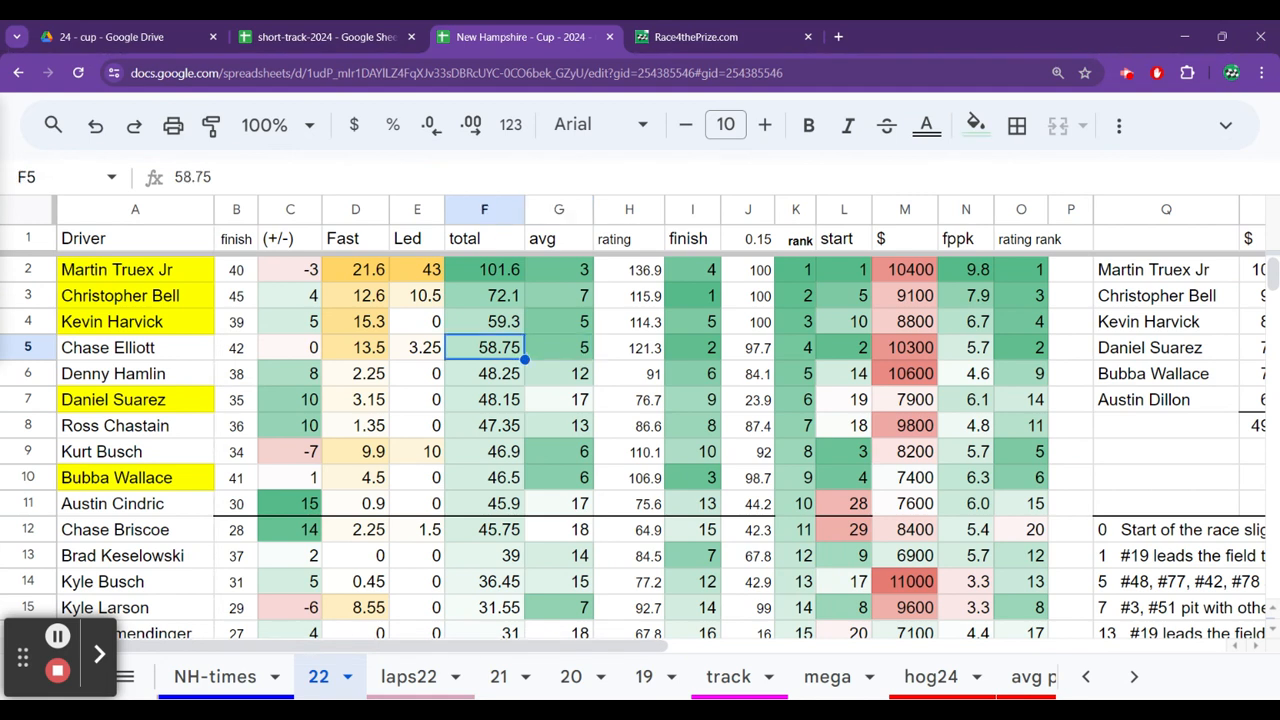
pyautogui.press('Left')
pyautogui.press('Left')
pyautogui.press('Up')
pyautogui.press('Up')
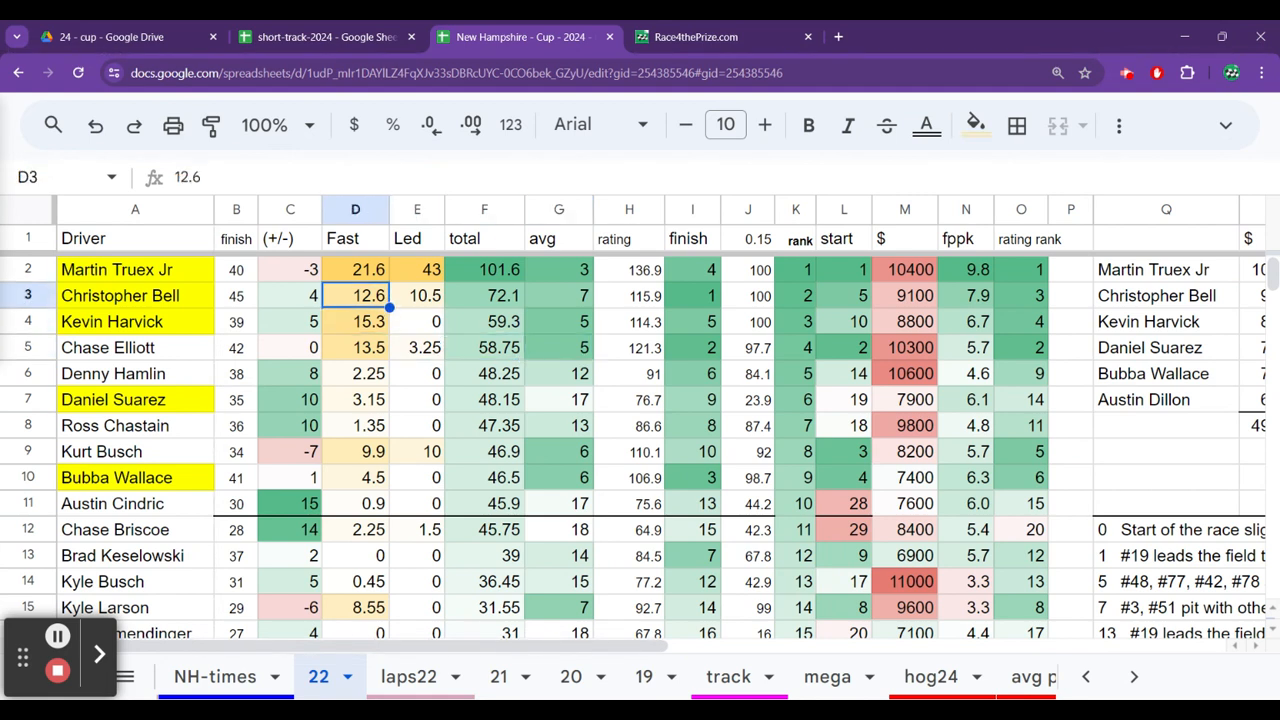
# Examine Chase Elliott's row on the 22 sheet through his start position, and check Kevin Harvick's finish points and fast laps.
pyautogui.press('Down')
pyautogui.press('Down')
pyautogui.press('Right')
pyautogui.press('Right')
pyautogui.press('Right')
pyautogui.press('Right')
pyautogui.press('Right')
pyautogui.press('Right')
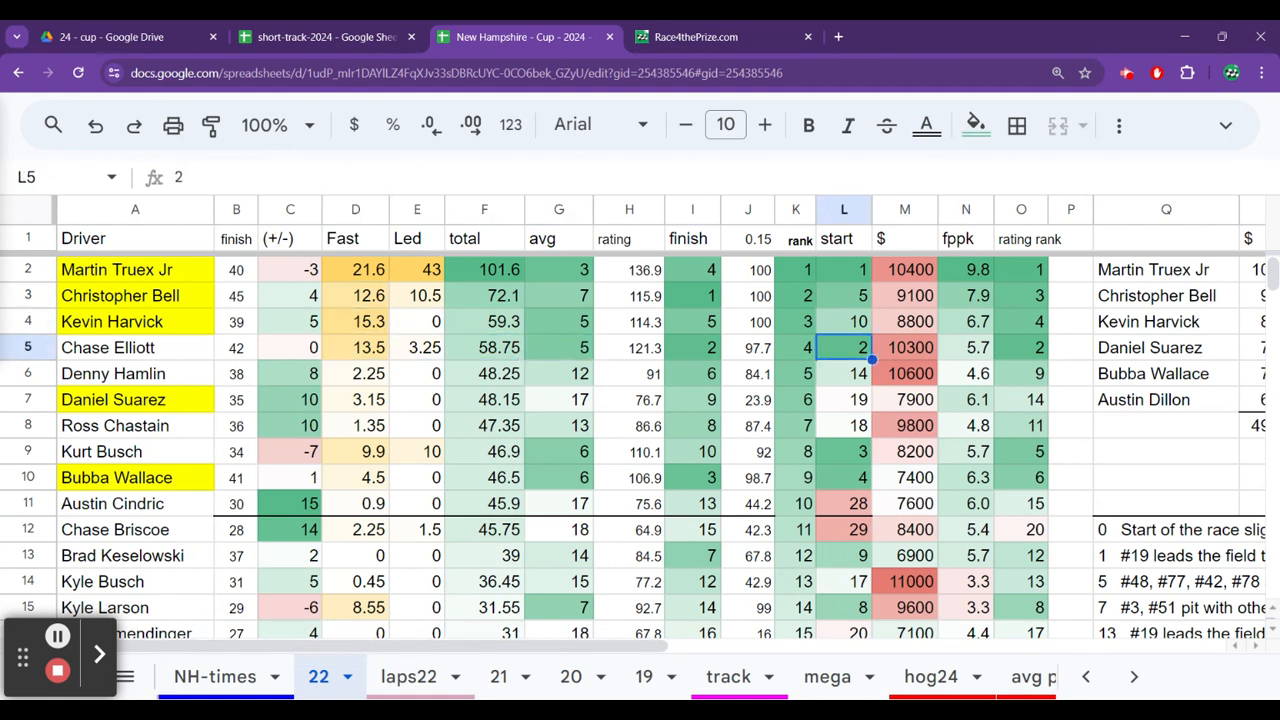
pyautogui.press('Left')
pyautogui.press('Left')
pyautogui.press('Up')
pyautogui.press('Left')
pyautogui.press('Left')
pyautogui.press('Left')
pyautogui.press('Left')
pyautogui.press('Left')
pyautogui.press('Left')
pyautogui.press('Left')
pyautogui.press('Left')
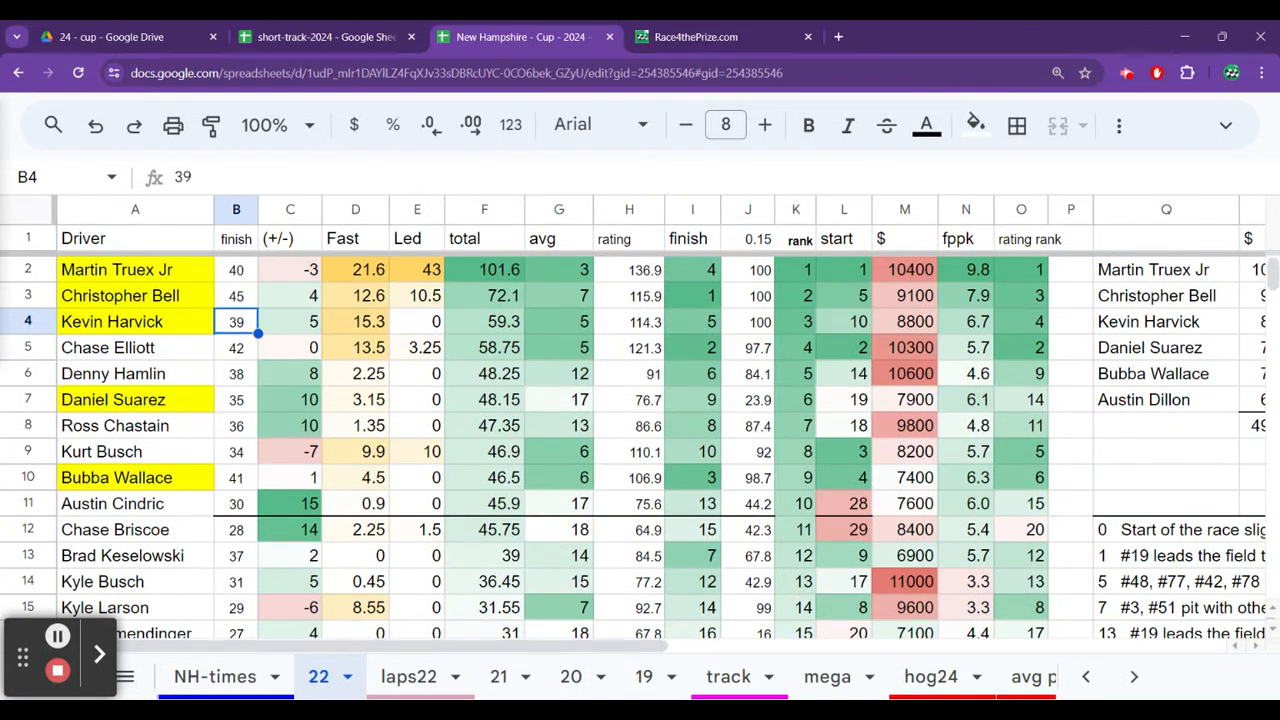
pyautogui.press('Right')
pyautogui.press('Right')
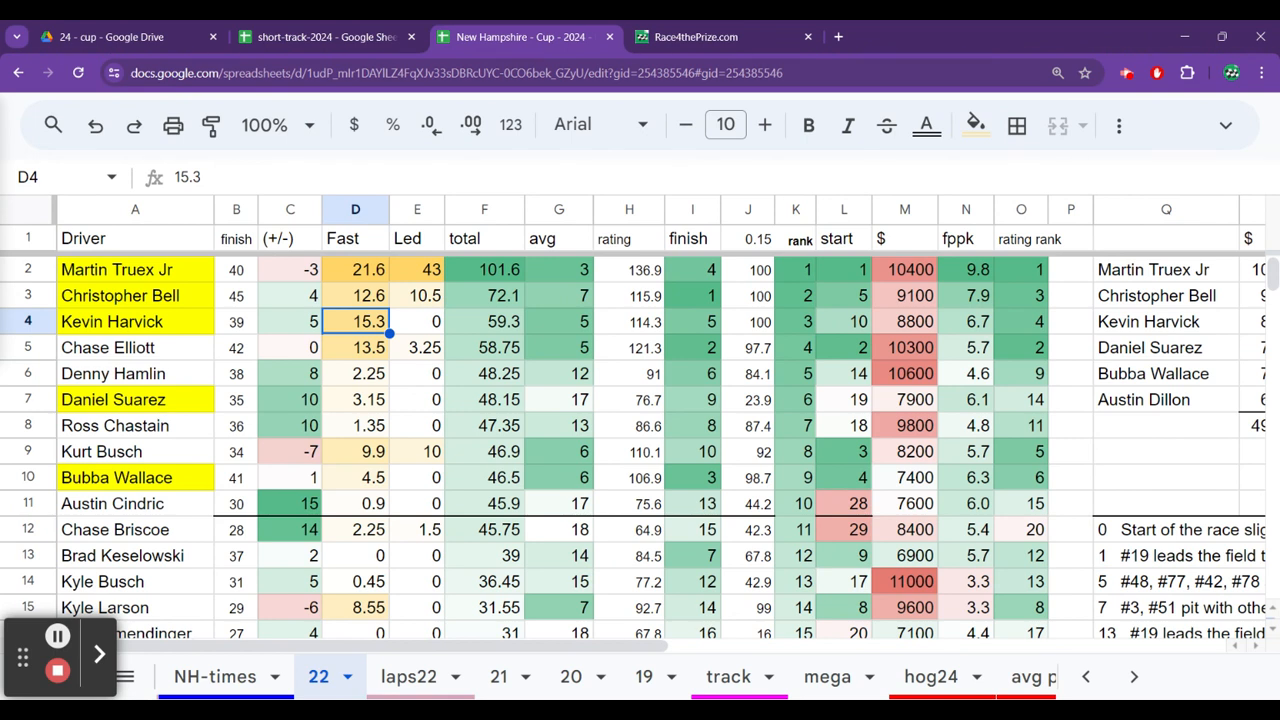
# Compare the fast laps and average running positions of Christopher Bell and Kevin Harvick in the 2022 race.
pyautogui.press('Up')
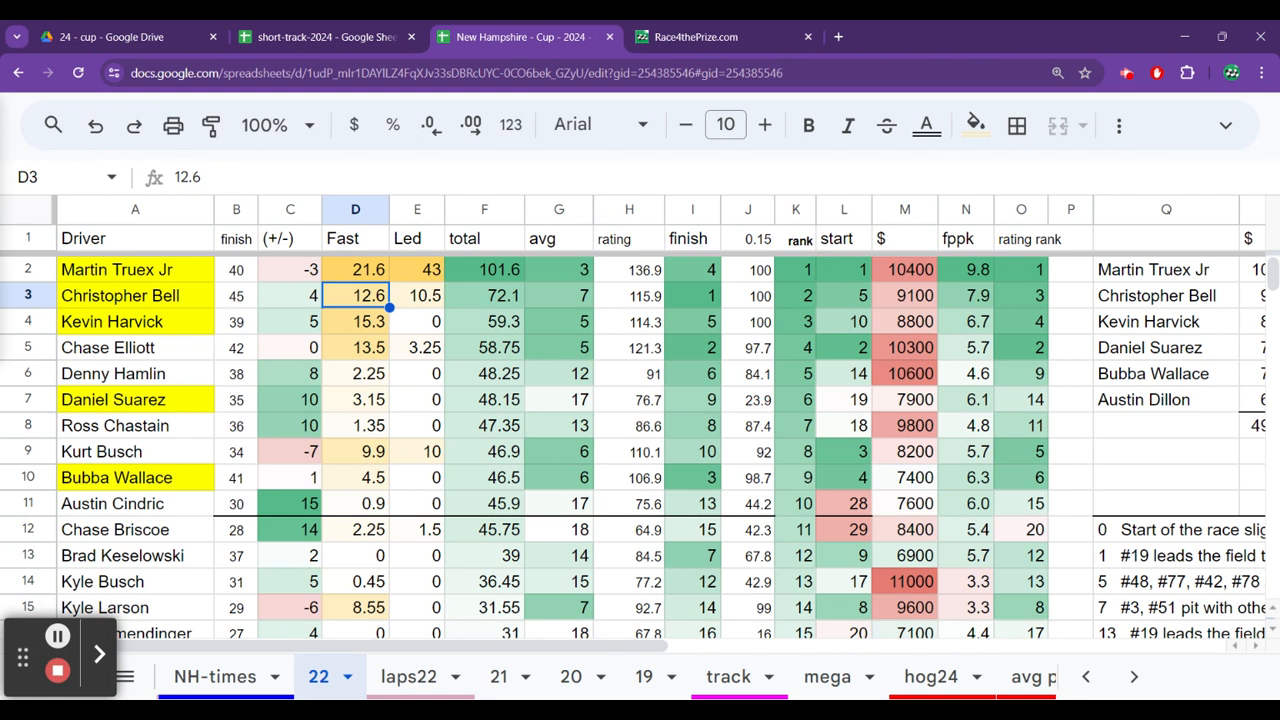
pyautogui.press('Right')
pyautogui.press('Right')
pyautogui.press('Right')
pyautogui.press('Down')
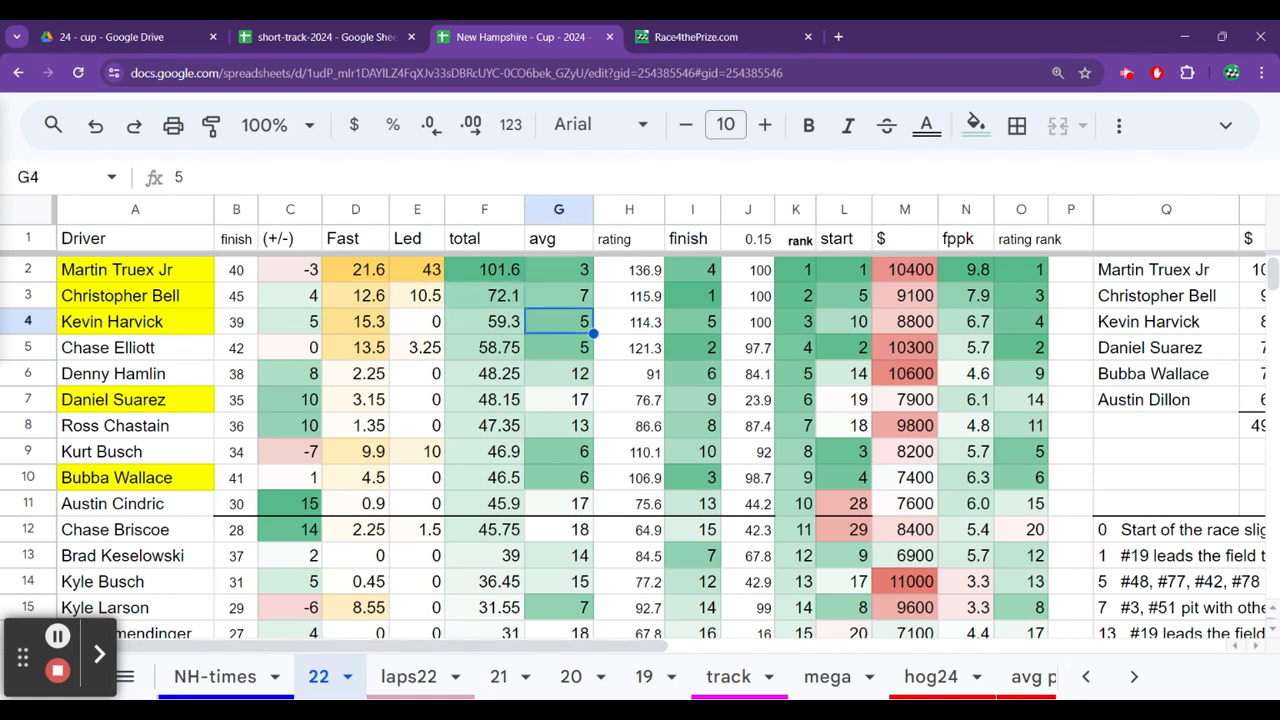
pyautogui.press('Left')
pyautogui.press('Left')
pyautogui.press('Left')
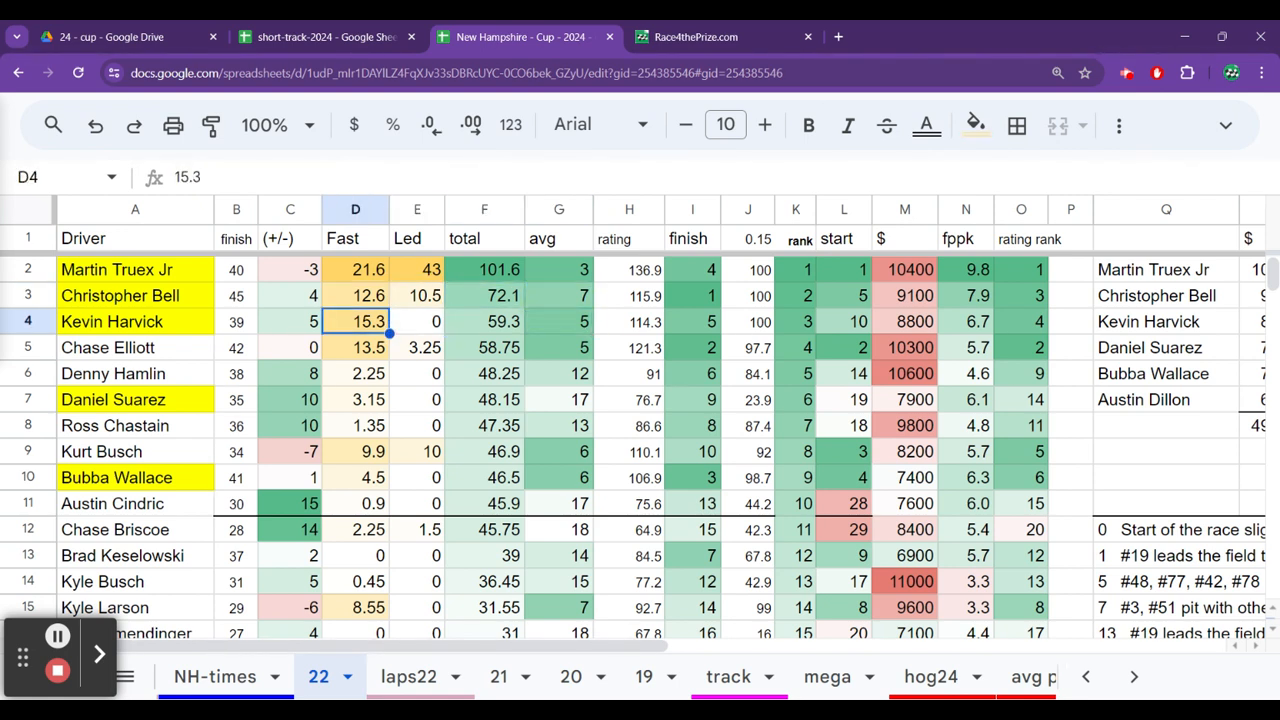
pyautogui.press('Up')
pyautogui.press('Right')
pyautogui.press('Left')
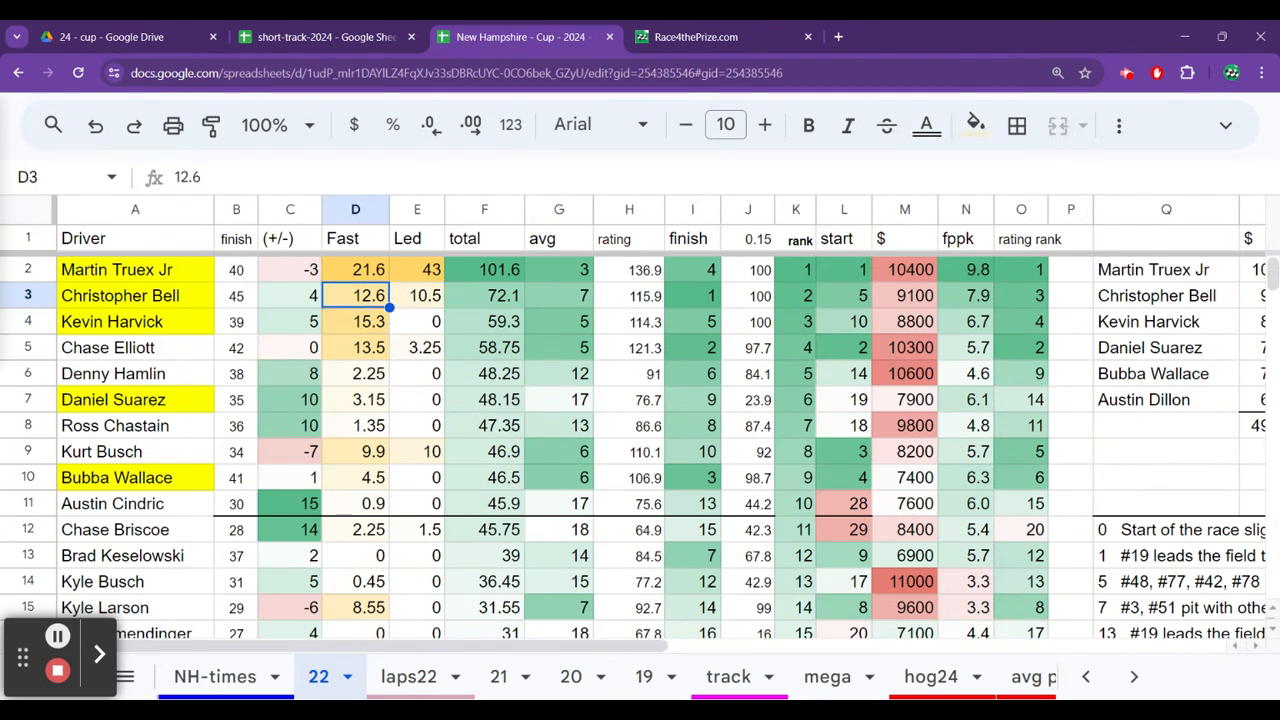
# Scan the Fast column of the 22 sheet from Christopher Bell down to Justin Haley.
pyautogui.press('Down')
pyautogui.press('Down')
pyautogui.press('Down')
pyautogui.press('Down')
pyautogui.press('Down')
pyautogui.press('Down')
pyautogui.press('Down')
pyautogui.press('Down')
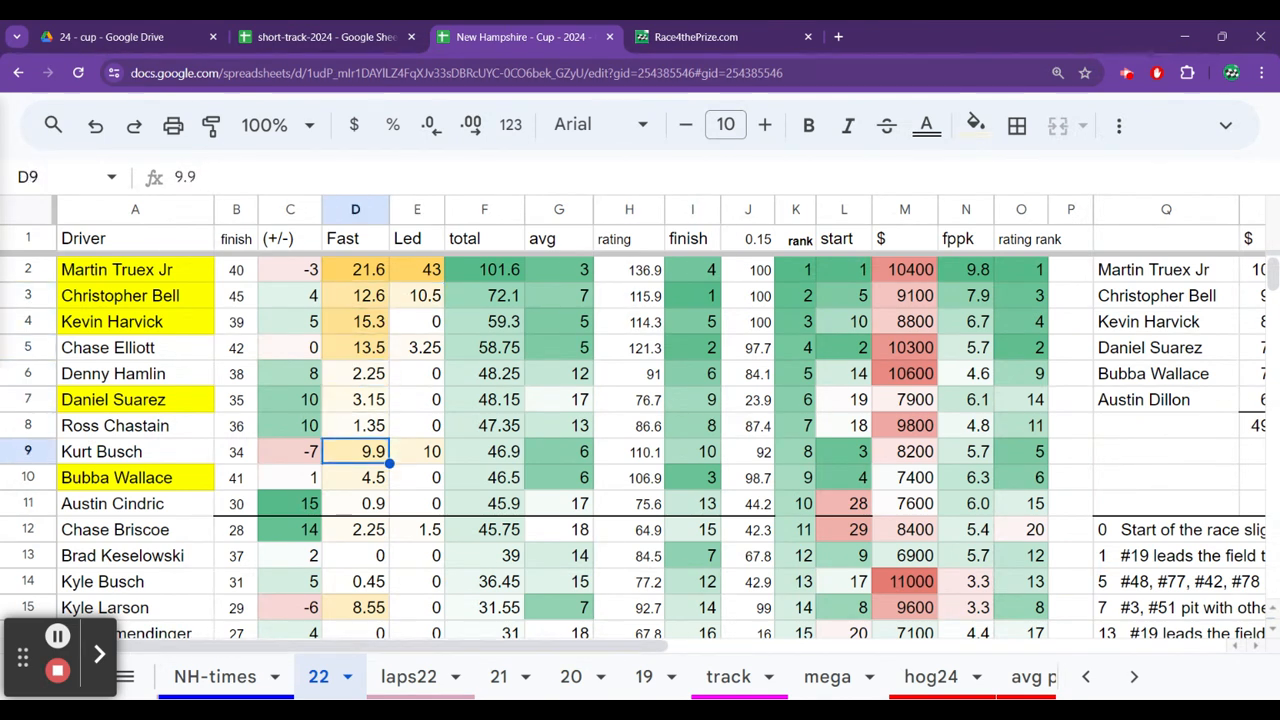
pyautogui.press('Up')
pyautogui.press('Up')
pyautogui.press('Up')
pyautogui.press('Up')
pyautogui.press('Up')
pyautogui.press('Up')
pyautogui.press('Up')
pyautogui.press('Up')
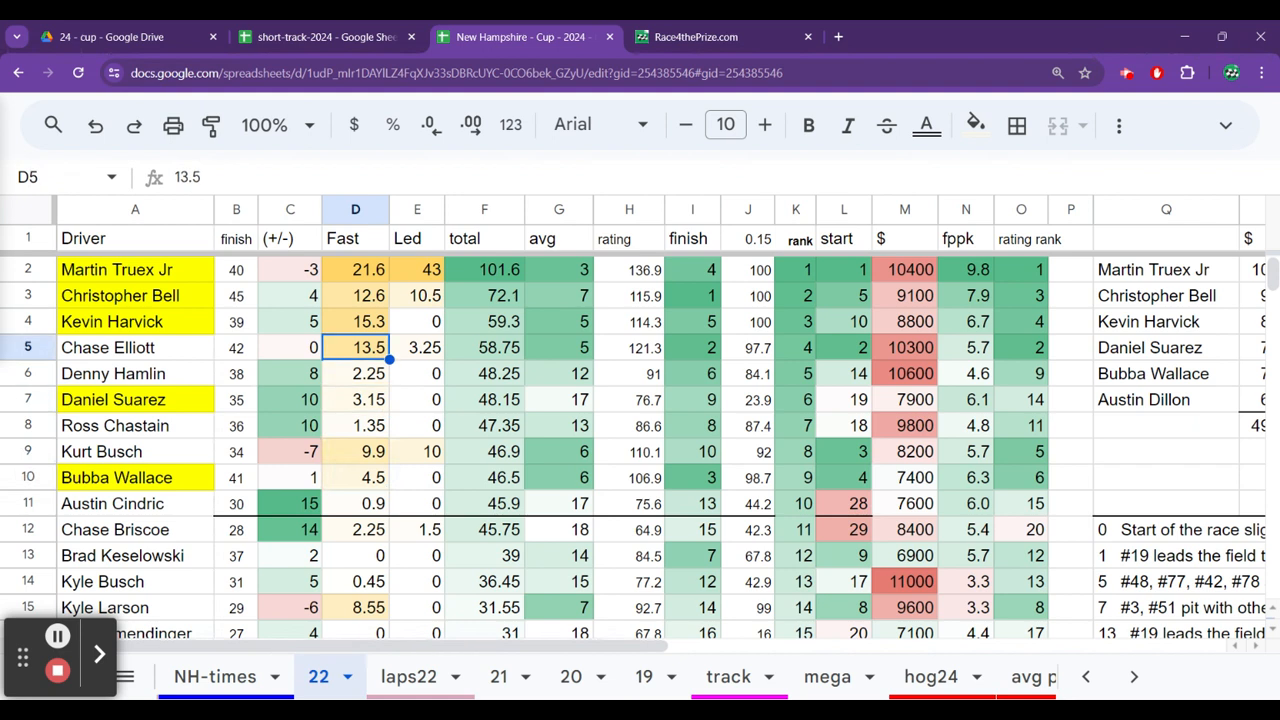
pyautogui.press('Down')
pyautogui.press('Down')
pyautogui.press('Down')
pyautogui.press('Down')
pyautogui.press('Down')
pyautogui.press('Down')
pyautogui.press('Down')
pyautogui.press('Down')
pyautogui.press('Down')
pyautogui.press('Down')
pyautogui.press('Down')
pyautogui.press('Down')
pyautogui.press('Down')
pyautogui.press('Down')
pyautogui.press('Down')
pyautogui.press('Down')
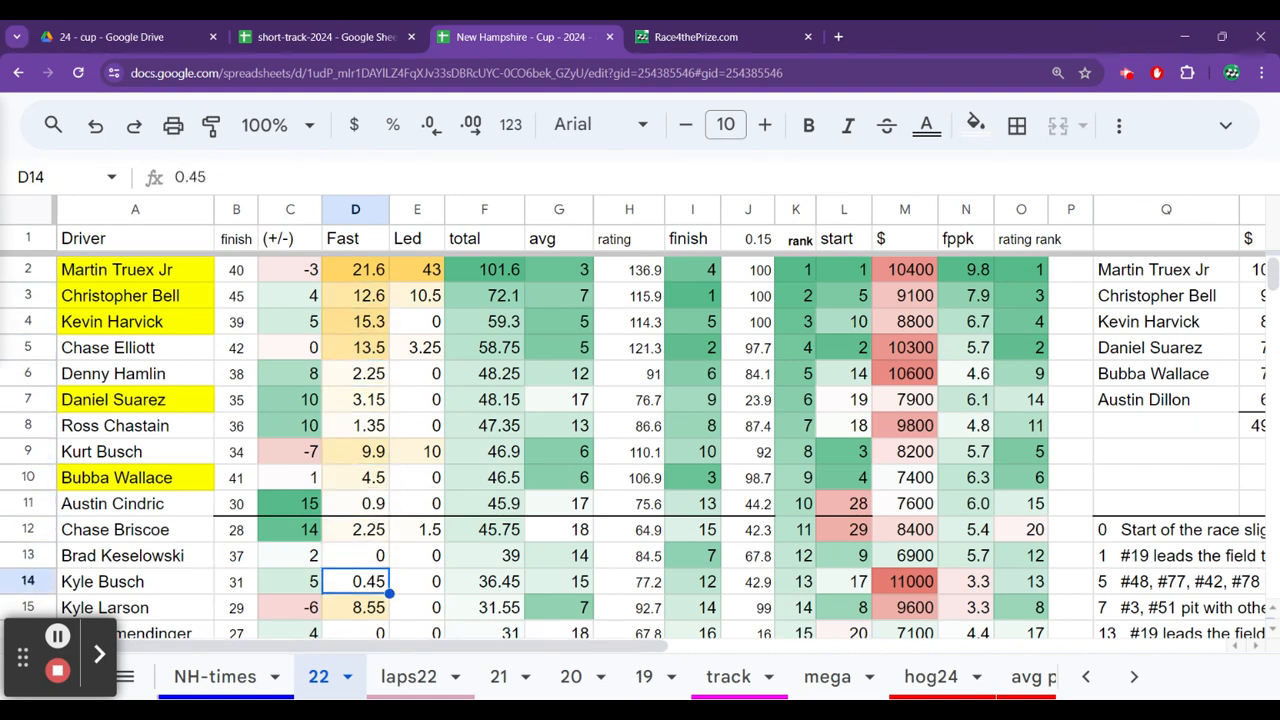
pyautogui.press('Down')
pyautogui.press('Up')
pyautogui.press('Up')
pyautogui.press('Up')
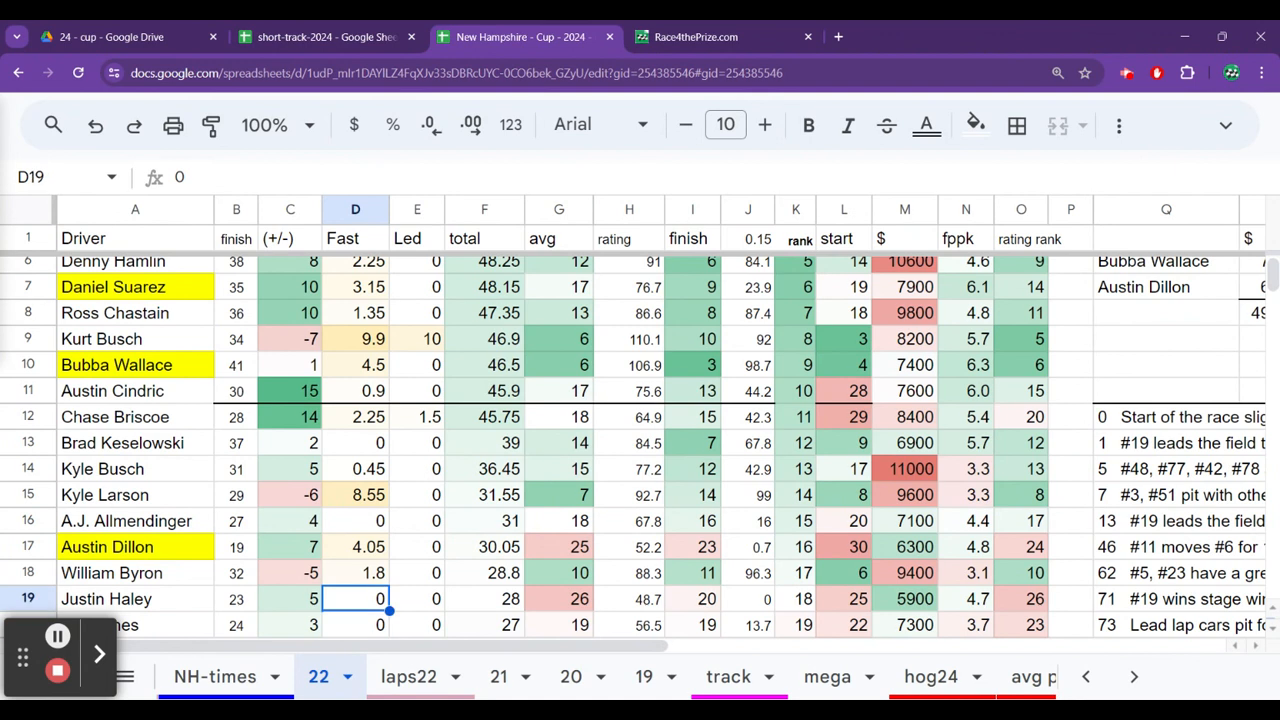
# Examine Austin Dillon's row on the 22 sheet from his total and avg through his finish, start and salary.
pyautogui.press('Right')
pyautogui.press('Right')
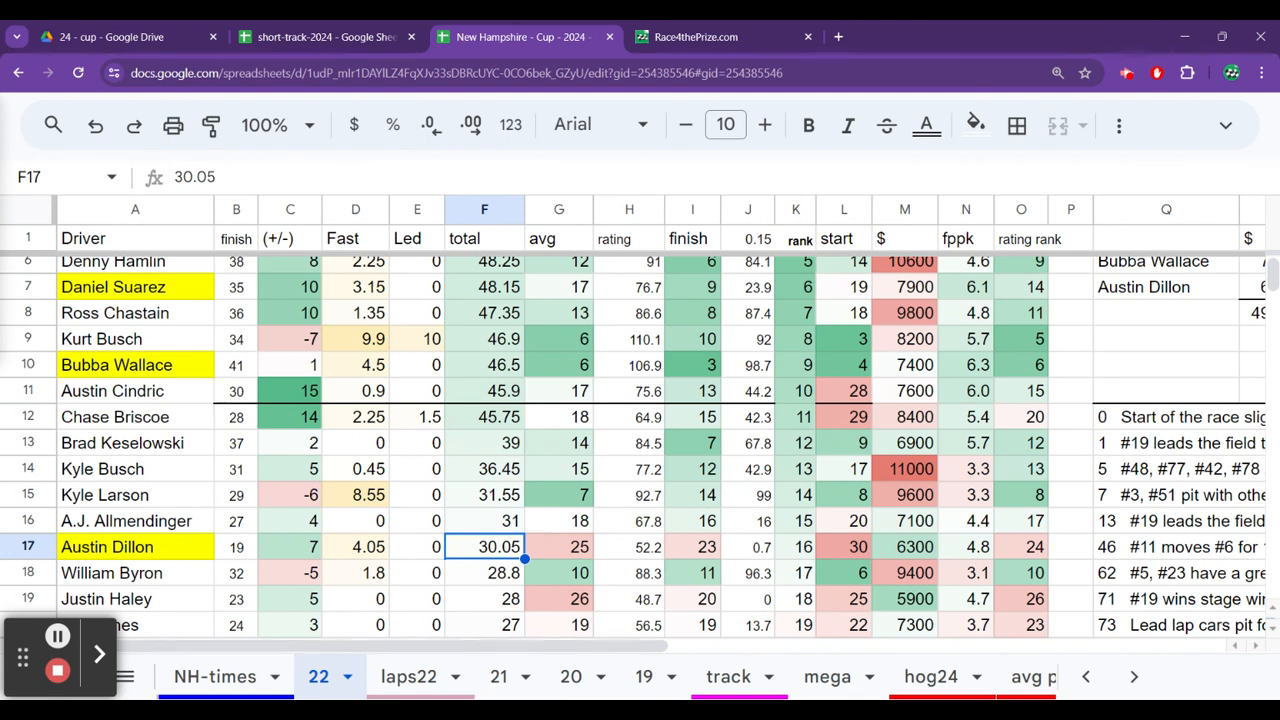
pyautogui.click(559, 547)
pyautogui.press('Right')
pyautogui.press('Right')
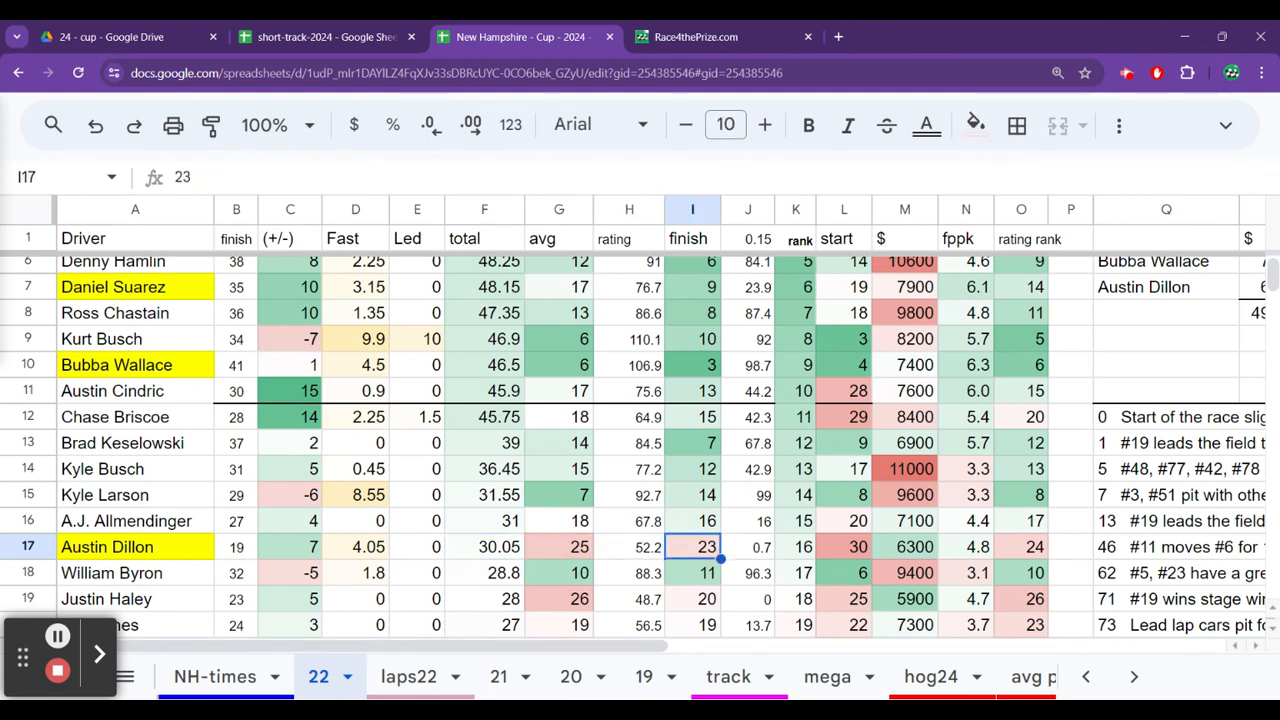
pyautogui.press('Right')
pyautogui.press('Right')
pyautogui.press('Right')
pyautogui.press('Right')
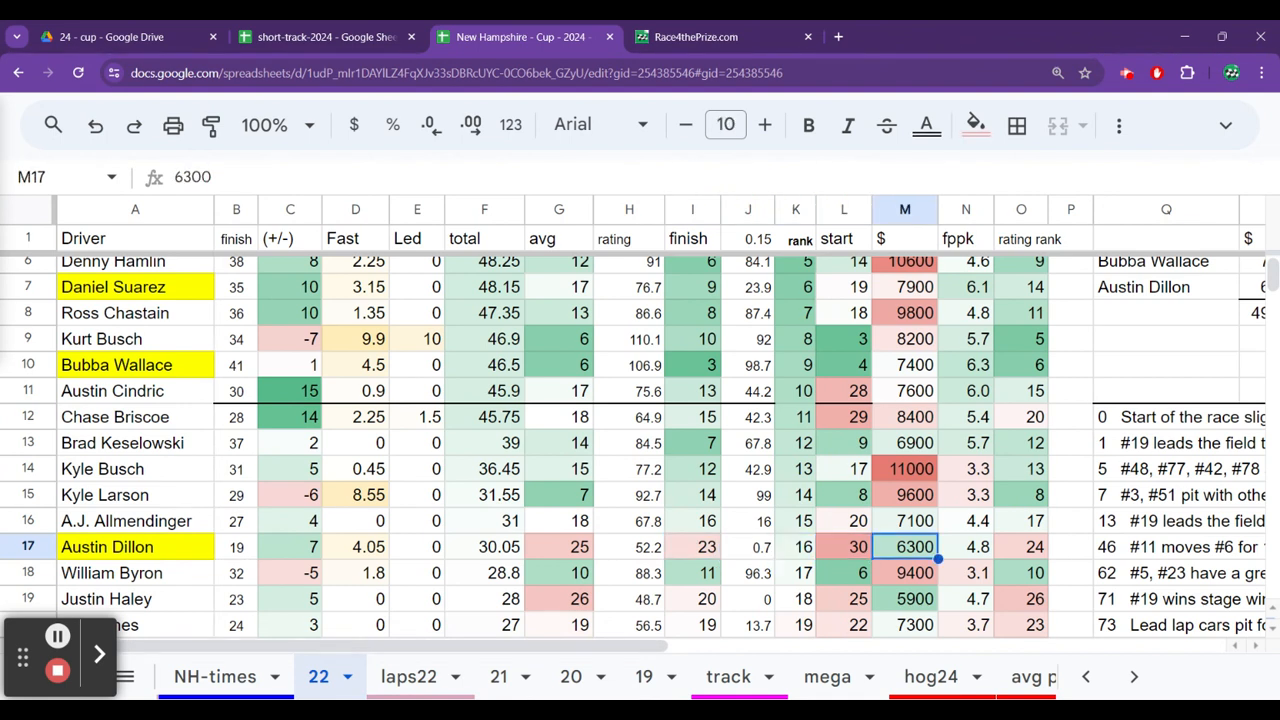
pyautogui.press('Left')
pyautogui.press('Left')
pyautogui.press('Left')
pyautogui.press('Left')
pyautogui.press('Left')
pyautogui.press('Left')
pyautogui.press('Left')
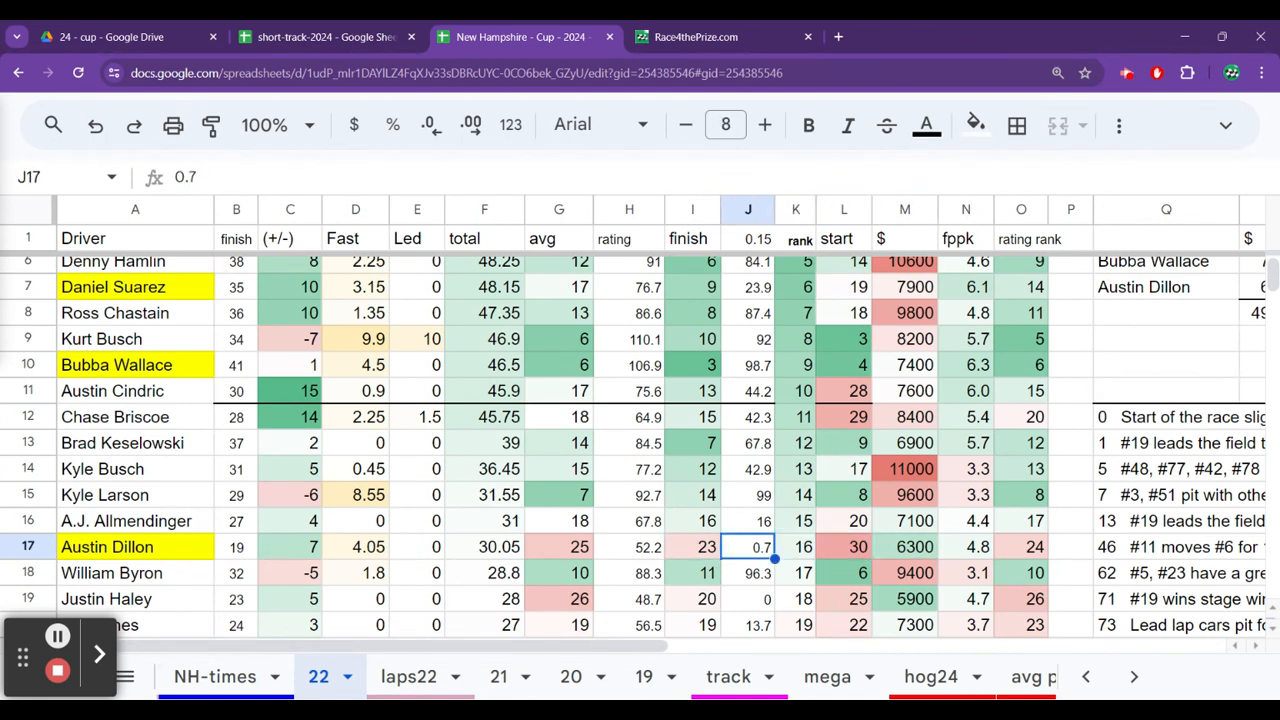
pyautogui.press('Left')
pyautogui.press('Left')
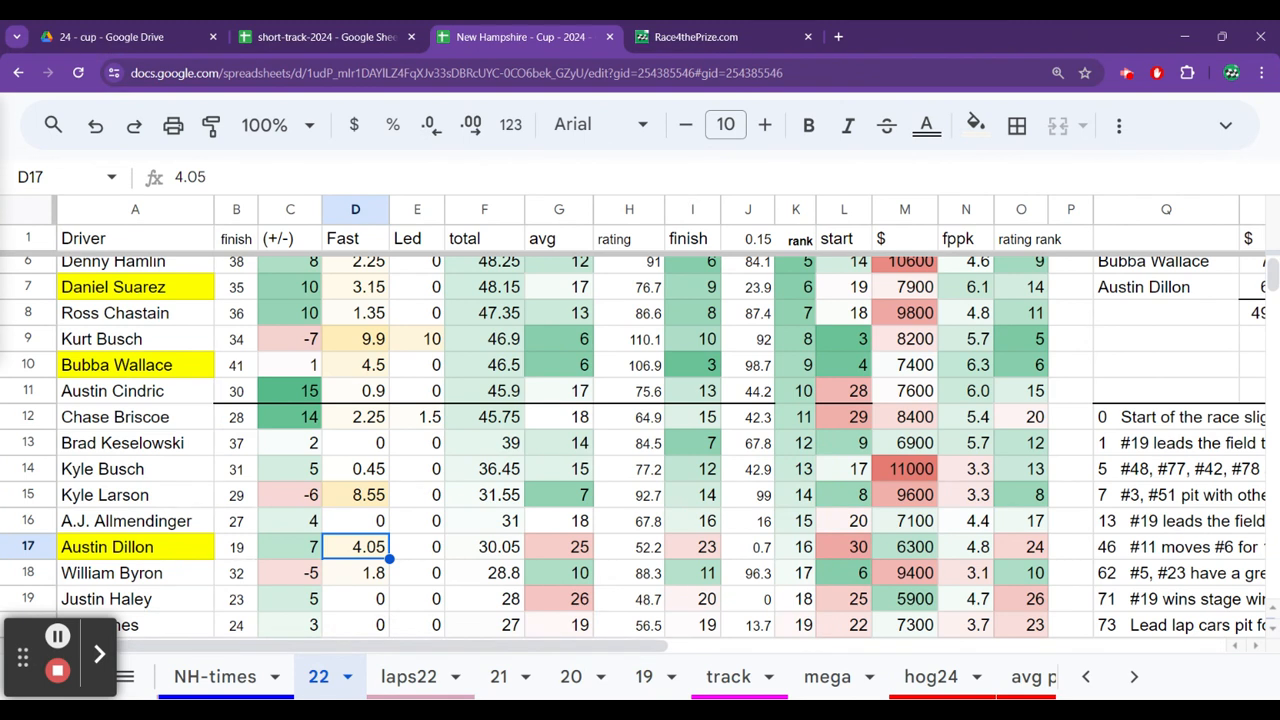
# Compare the Fast values of the top drivers on the 22 sheet, from Martin Truex Jr to Kevin Harvick.
pyautogui.press('Up')
pyautogui.press('Up')
pyautogui.press('Up')
pyautogui.press('Up')
pyautogui.press('Up')
pyautogui.press('Up')
pyautogui.press('Up')
pyautogui.press('Up')
pyautogui.press('Up')
pyautogui.press('Up')
pyautogui.press('Up')
pyautogui.press('Up')
pyautogui.press('Up')
pyautogui.press('Up')
pyautogui.press('Up')
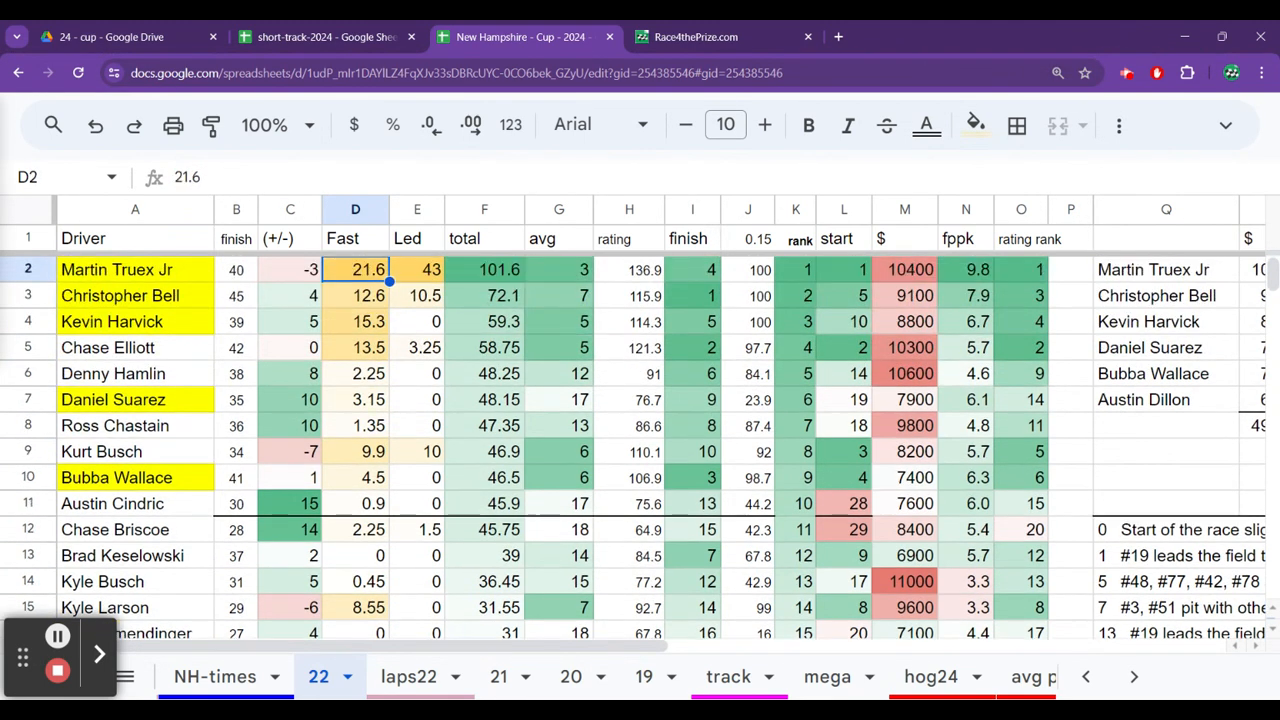
pyautogui.press('Up')
pyautogui.press('Down')
pyautogui.press('Down')
pyautogui.press('Down')
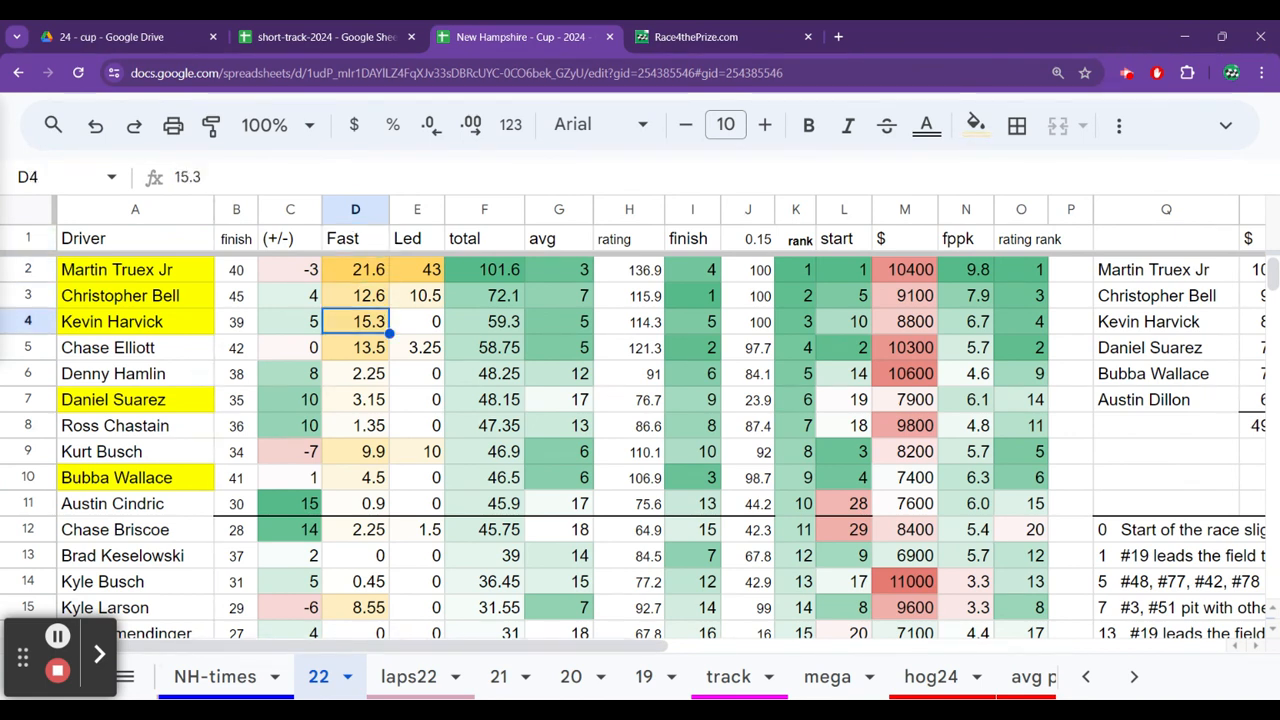
# Check the Led column of the 22 sheet from Kevin Harvick down to Kurt Busch.
pyautogui.press('Right')
pyautogui.press('Down')
pyautogui.press('Down')
pyautogui.press('Down')
pyautogui.press('Down')
pyautogui.press('Down')
pyautogui.press('Down')
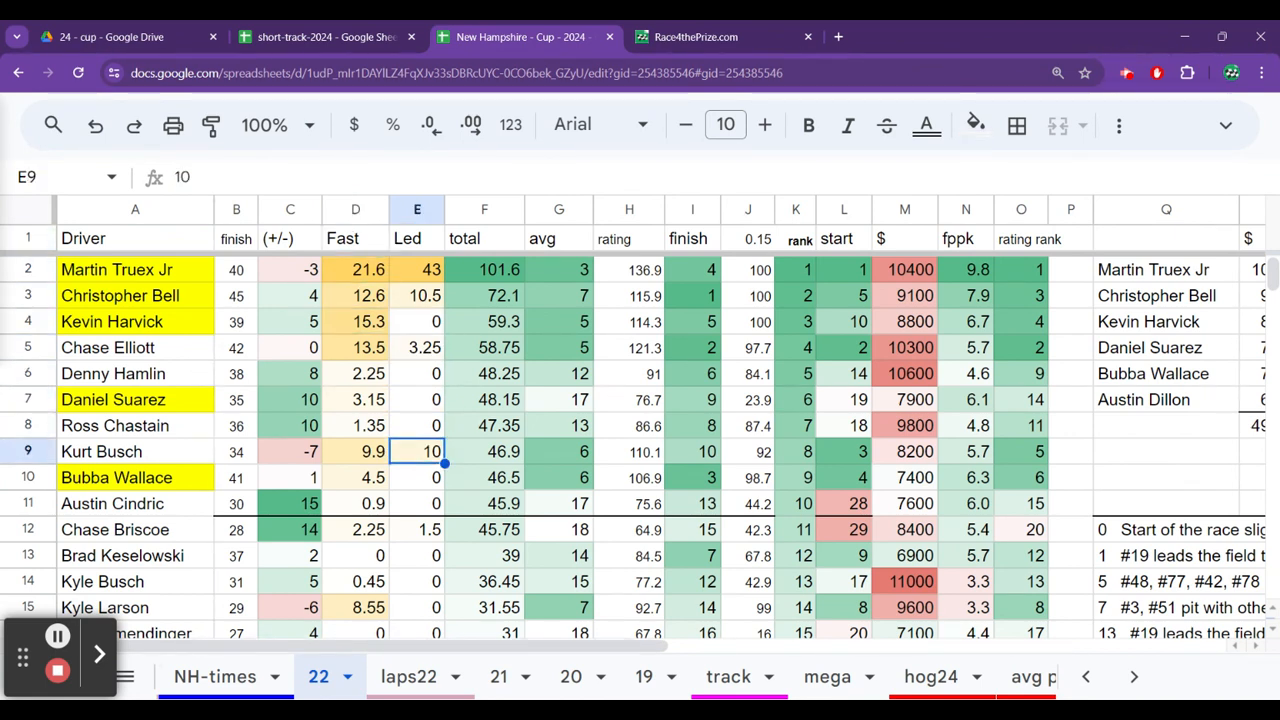
# Examine Bubba Wallace's 2022 fast laps, avg, finish, start and salary, ending back at his Fast value.
pyautogui.press('Left')
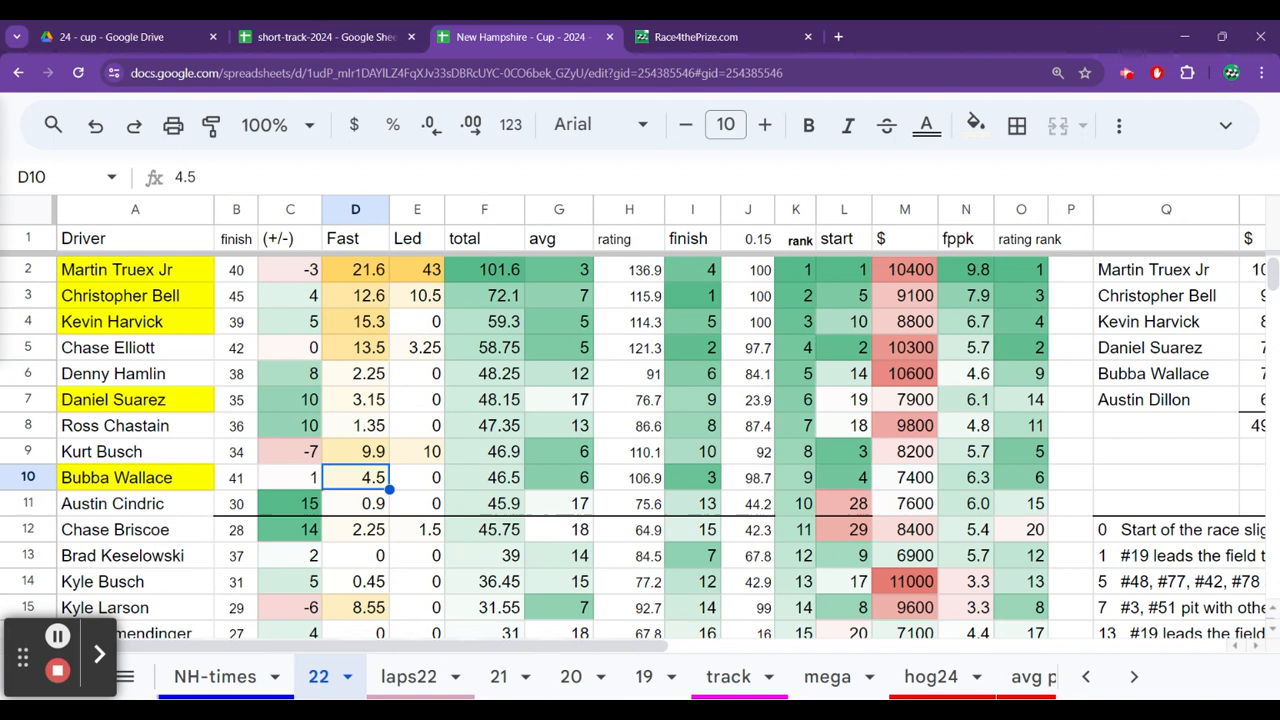
pyautogui.press('Right')
pyautogui.press('Right')
pyautogui.press('Right')
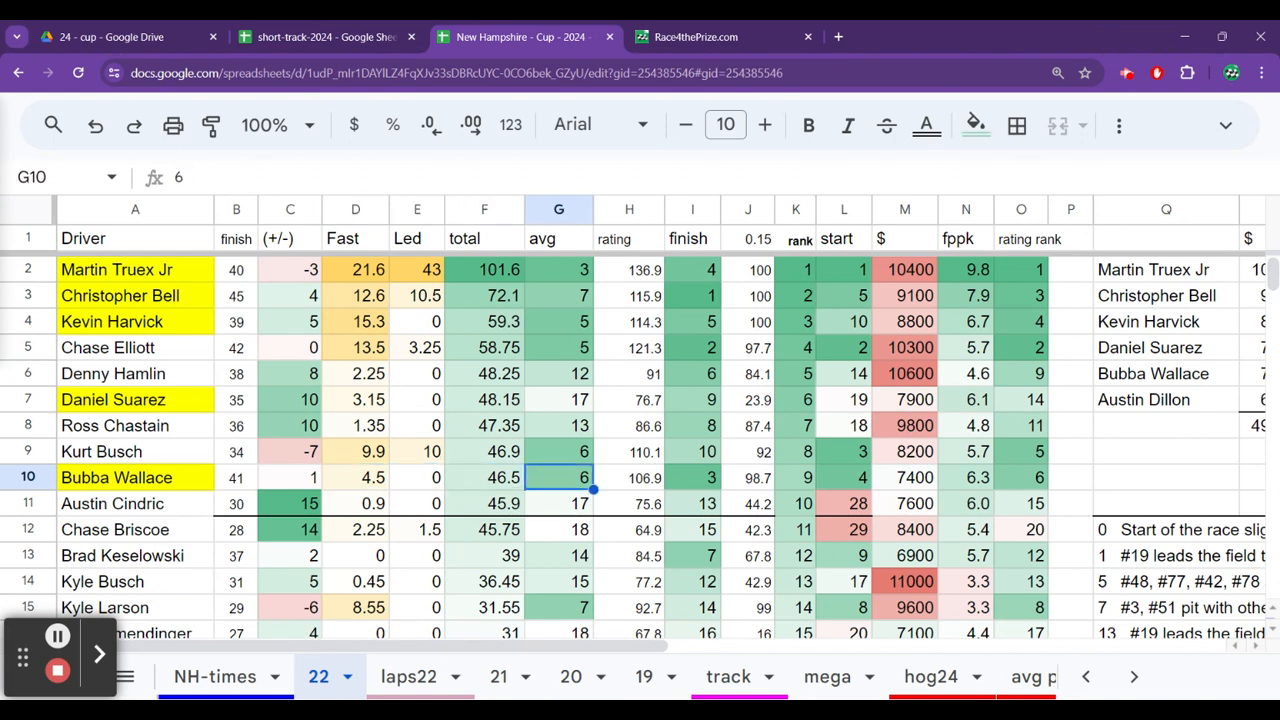
pyautogui.press('Right')
pyautogui.press('Right')
pyautogui.press('Right')
pyautogui.press('Right')
pyautogui.press('Right')
pyautogui.press('Right')
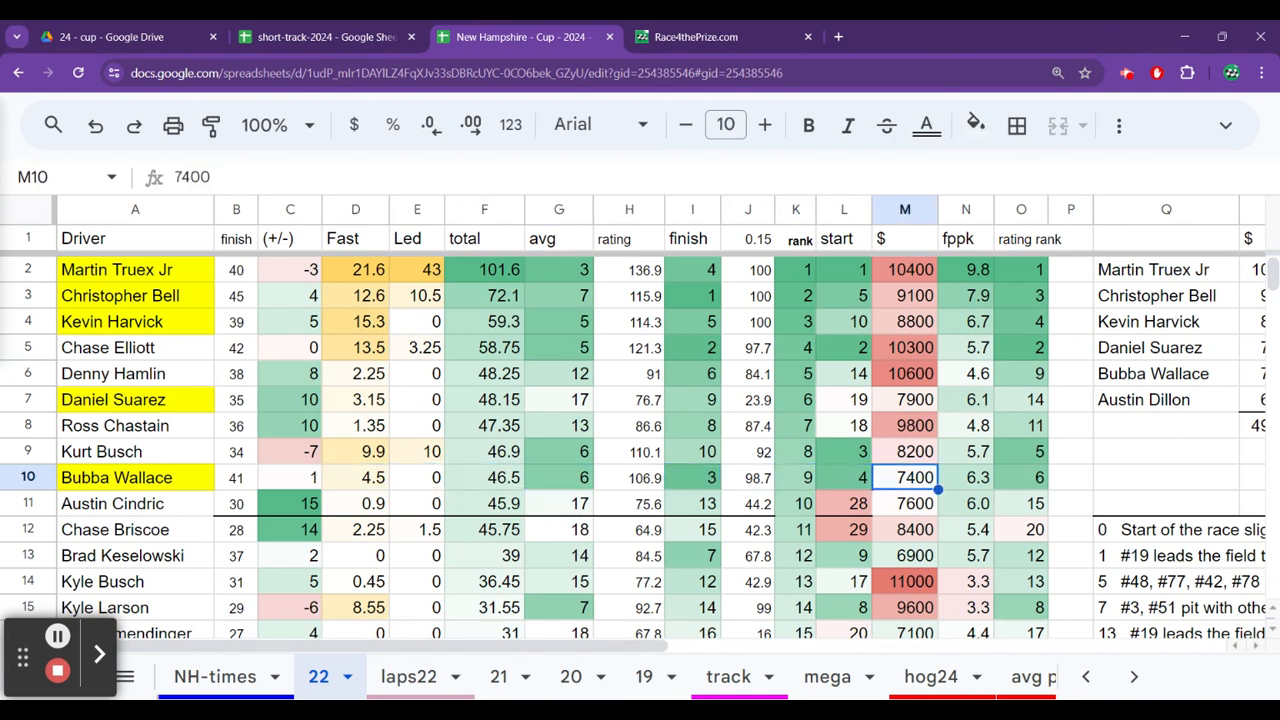
pyautogui.press('Left')
pyautogui.press('Left')
pyautogui.press('Left')
pyautogui.press('Left')
pyautogui.press('Left')
pyautogui.press('Left')
pyautogui.press('Left')
pyautogui.press('Left')
pyautogui.press('Left')
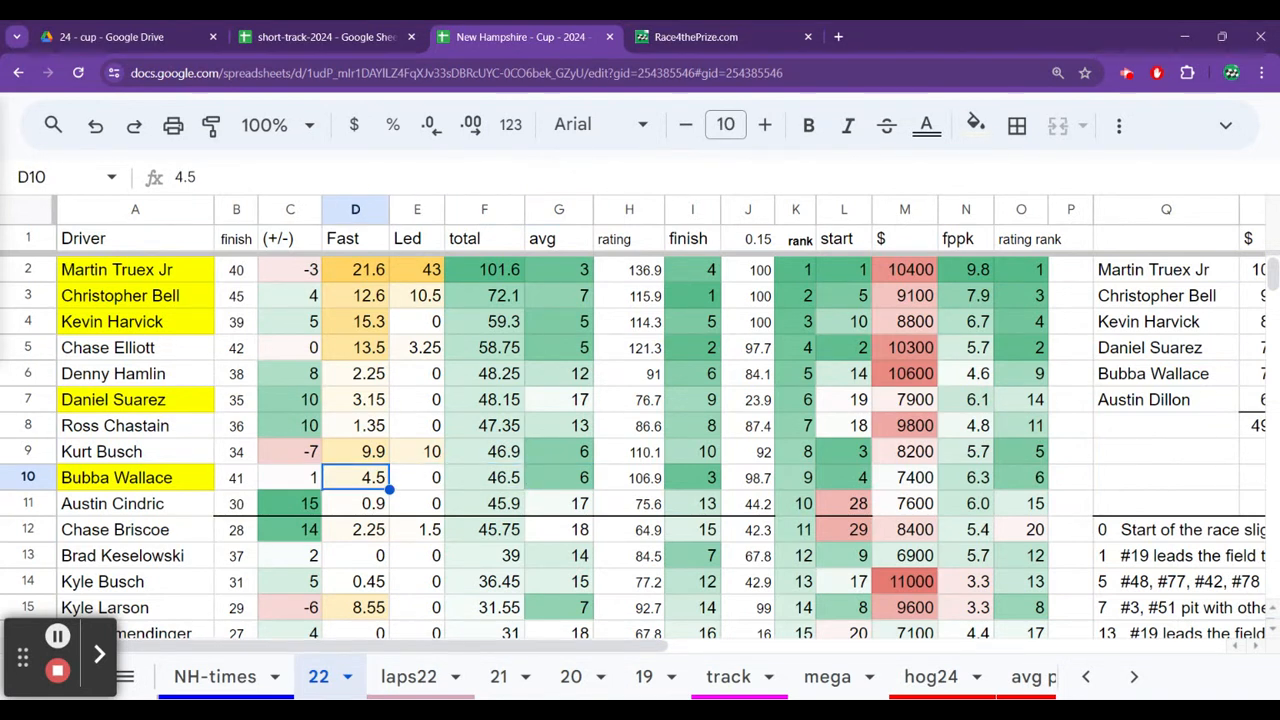
# Open the 23 sheet and check Kyle Larson's Fast value.
pyautogui.click(1088, 676)
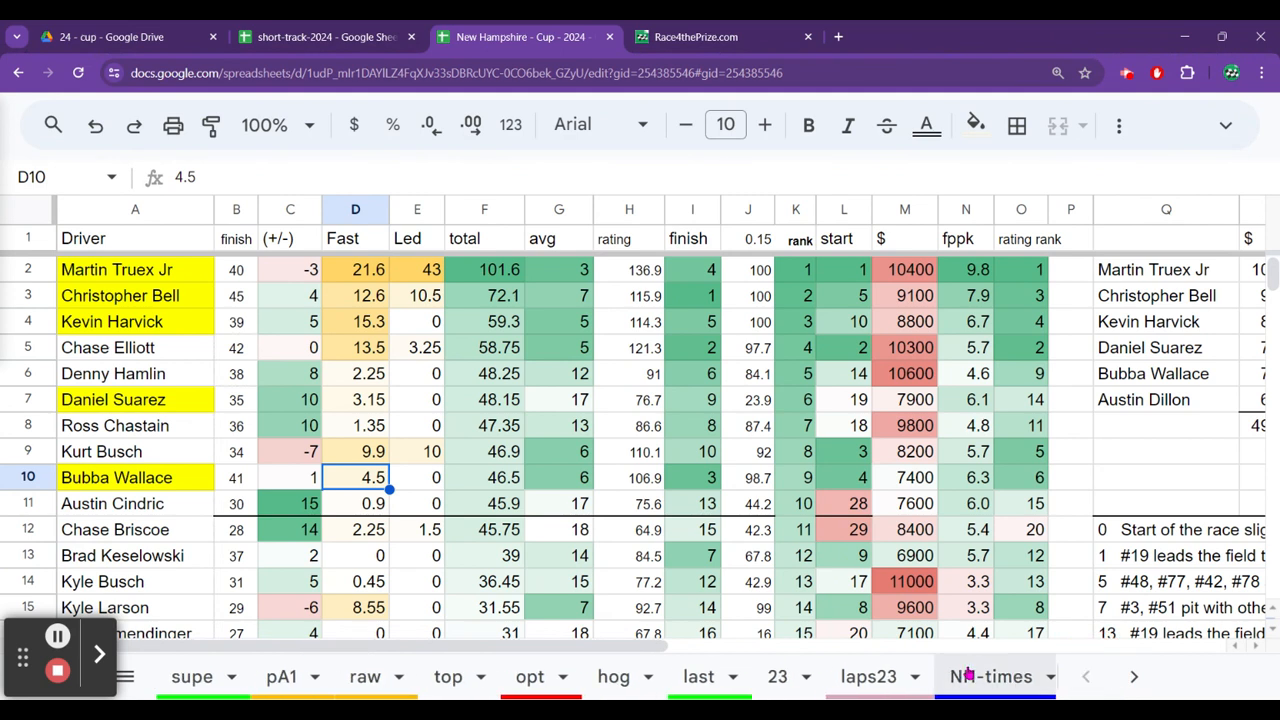
pyautogui.click(784, 678)
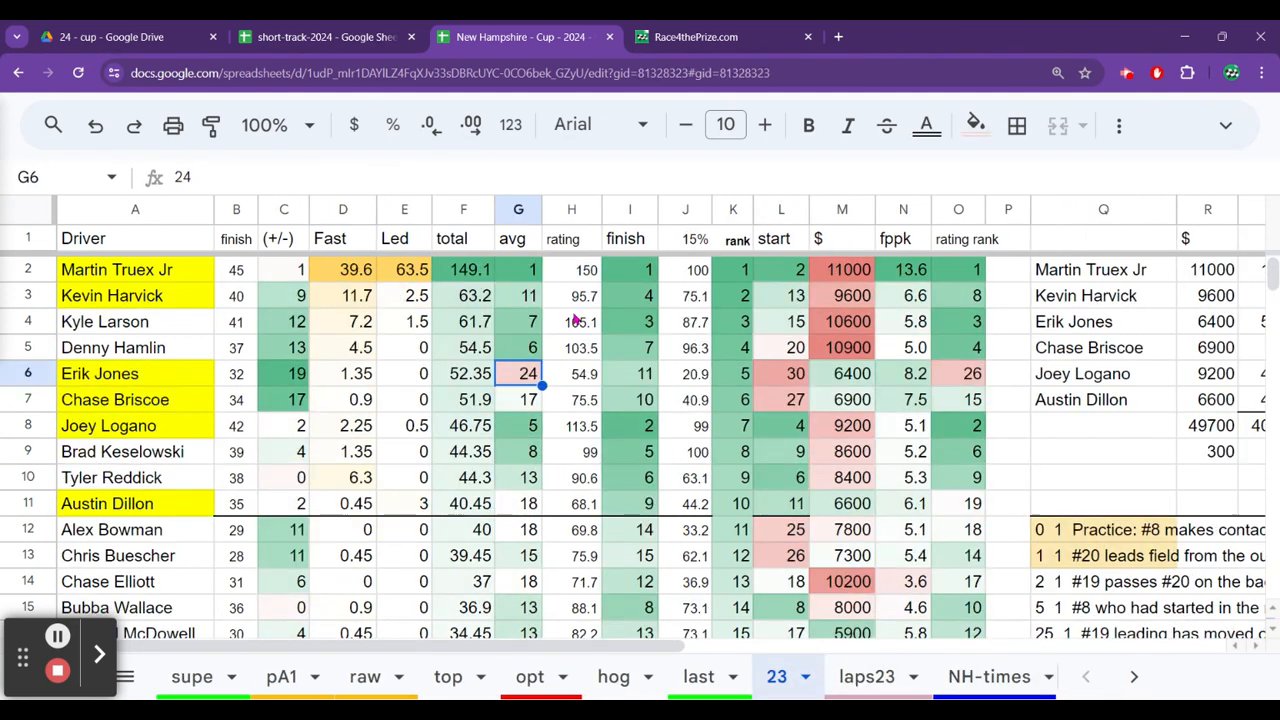
pyautogui.press('Up')
pyautogui.press('Up')
pyautogui.press('Left')
pyautogui.press('Left')
pyautogui.press('Left')
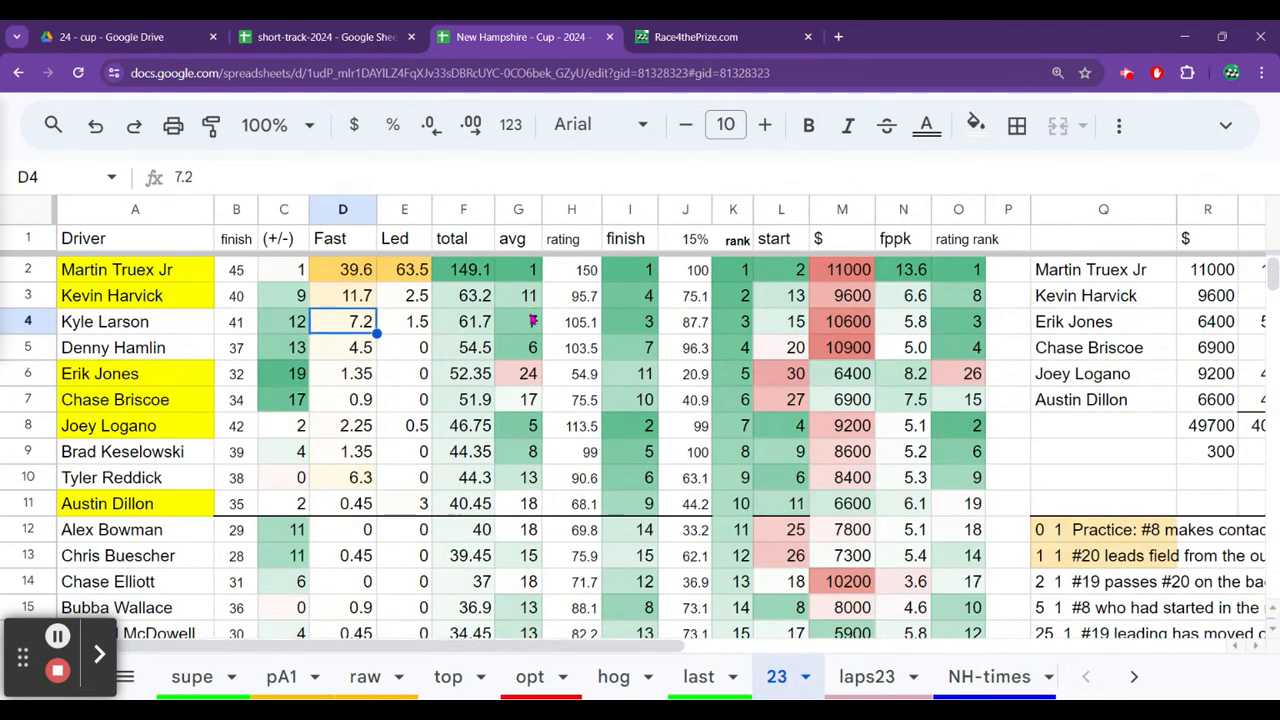
# Scan the Fast column of the 23 sheet from Kyle Larson down to Austin Dillon.
pyautogui.press('Down')
pyautogui.press('Down')
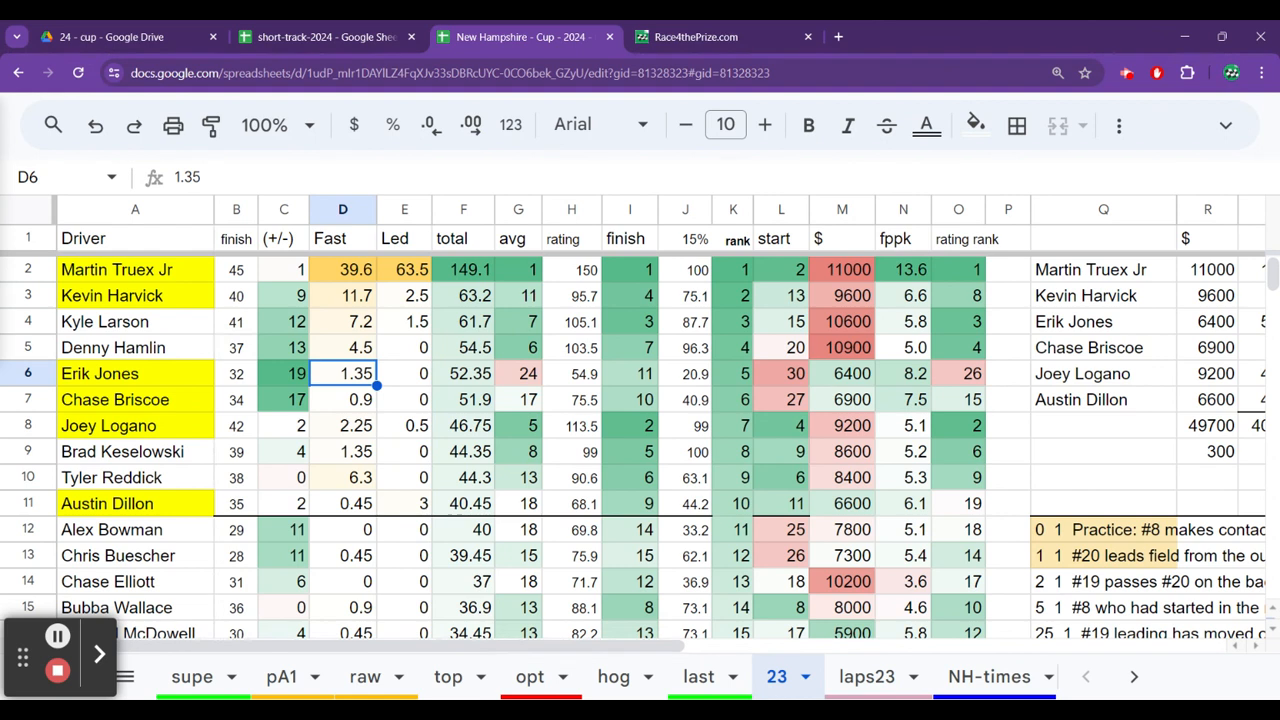
pyautogui.press('Down')
pyautogui.press('Down')
pyautogui.press('Down')
pyautogui.press('Down')
pyautogui.press('Down')
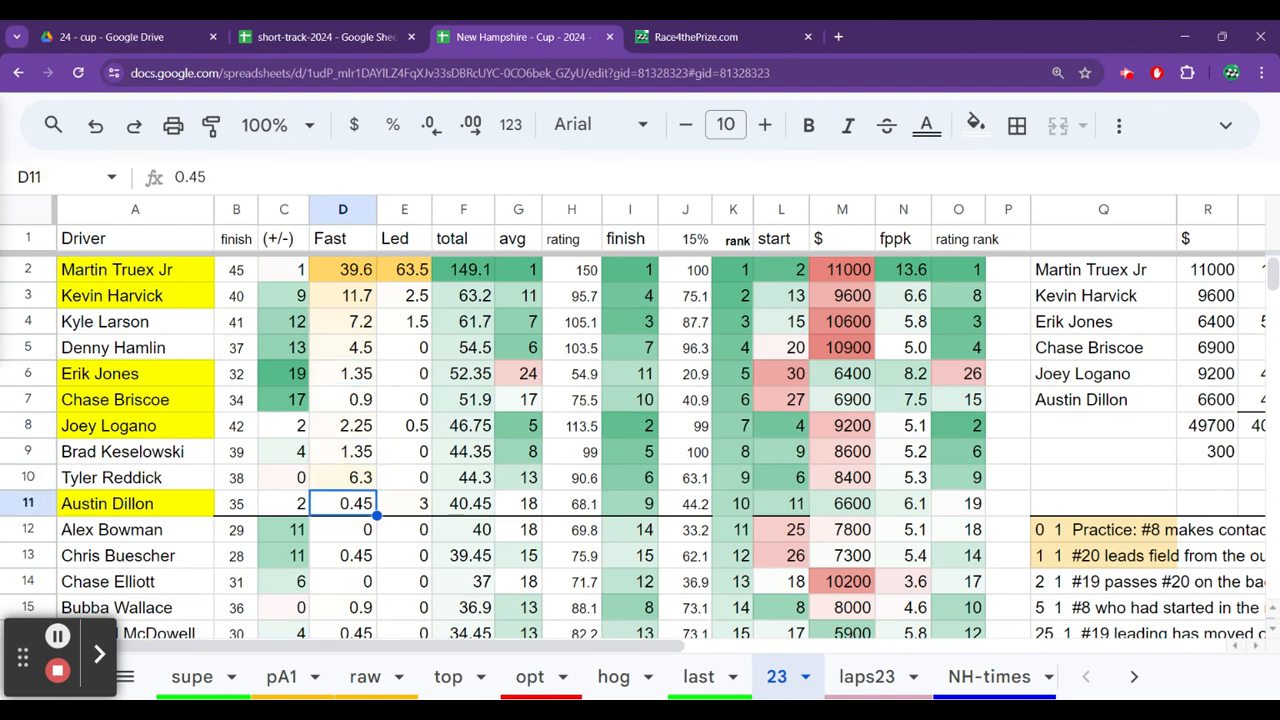
# Open the laps23 sheet and go to Brad Keselowski's summary percentages at the end of the lap data.
pyautogui.click(849, 686)
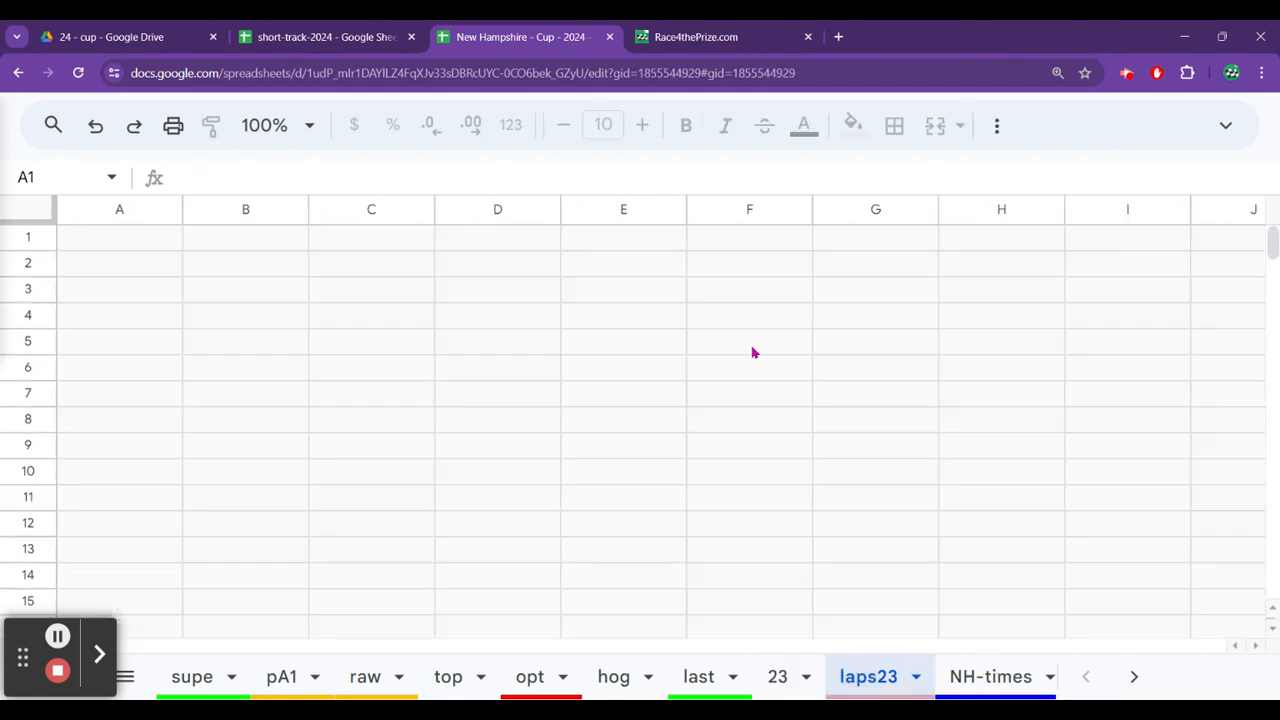
pyautogui.click(701, 334)
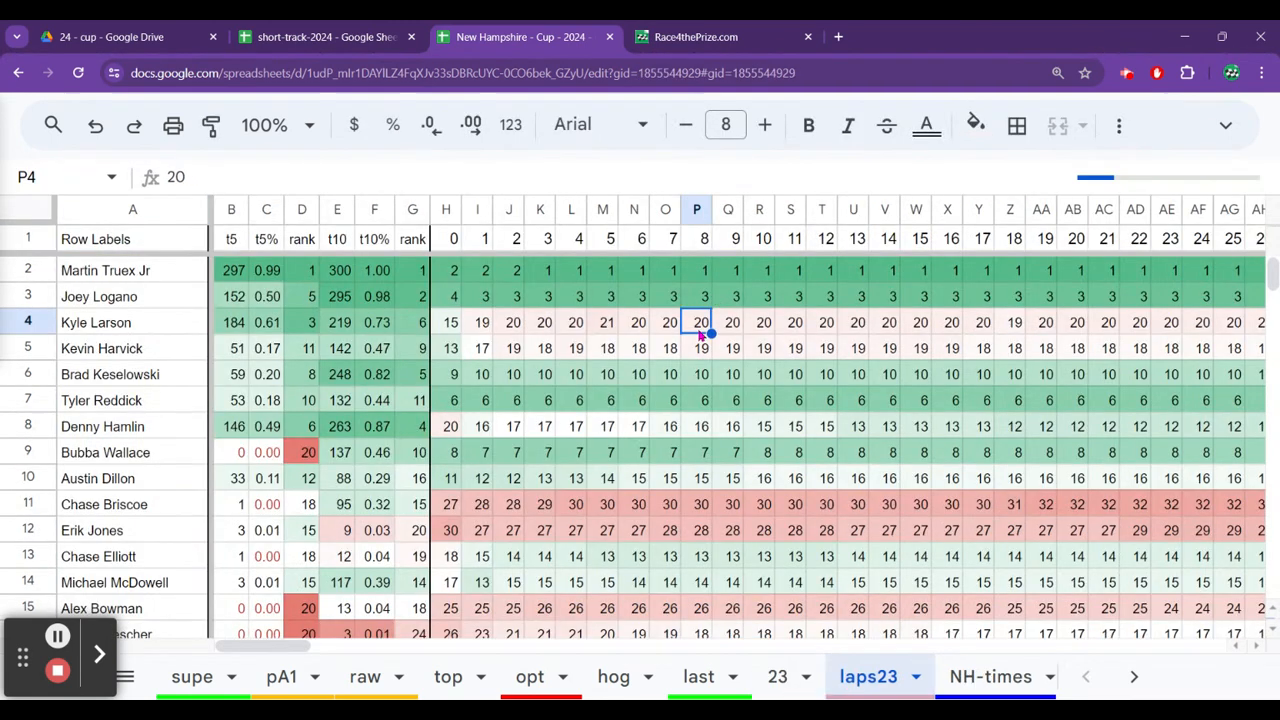
pyautogui.hotkey('ctrl', 'Right')
pyautogui.press('Down')
pyautogui.press('Down')
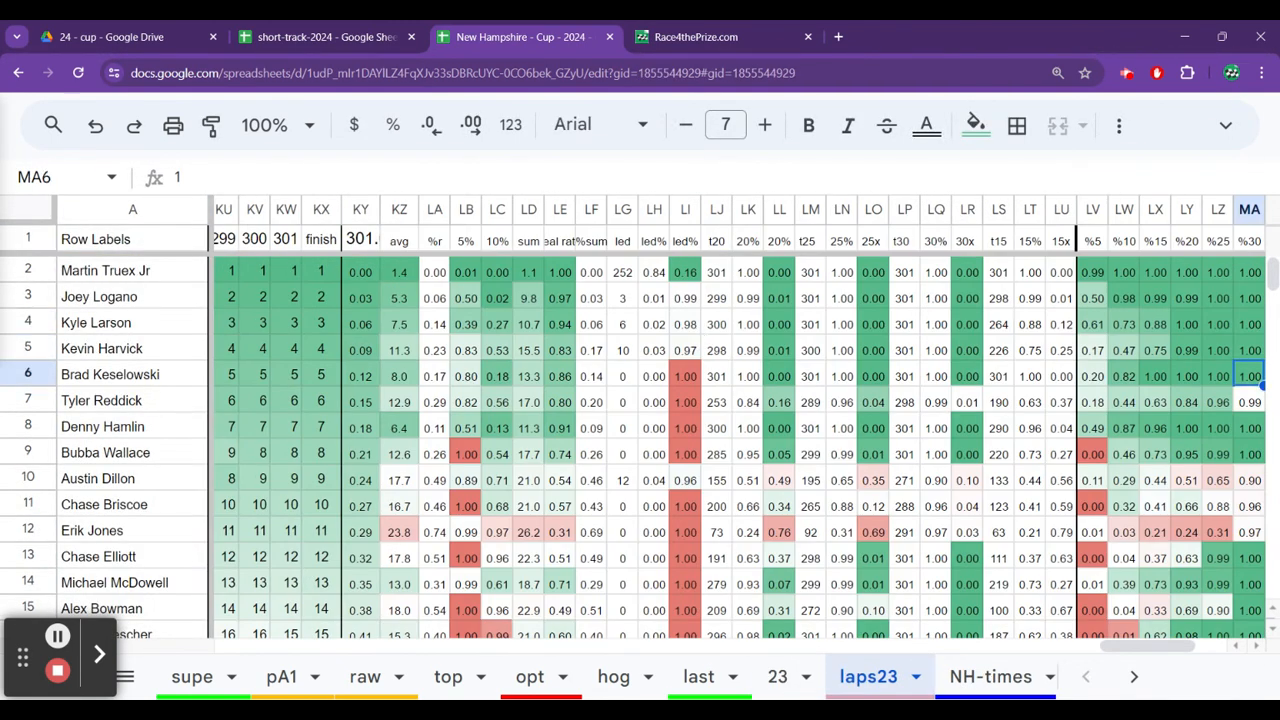
# Trace Brad Keselowski's lap-by-lap running positions on laps23 backwards from the finish to about lap 252.
pyautogui.press('Left')
pyautogui.press('Left')
pyautogui.press('Left')
pyautogui.press('Left')
pyautogui.press('Left')
pyautogui.press('Left')
pyautogui.press('Left')
pyautogui.press('Left')
pyautogui.press('Left')
pyautogui.press('Left')
pyautogui.press('Left')
pyautogui.press('Left')
pyautogui.press('Left')
pyautogui.press('Left')
pyautogui.press('Left')
pyautogui.press('Left')
pyautogui.press('Left')
pyautogui.press('Left')
pyautogui.press('Left')
pyautogui.press('Left')
pyautogui.press('Left')
pyautogui.press('Left')
pyautogui.press('Left')
pyautogui.press('Left')
pyautogui.press('Left')
pyautogui.press('Left')
pyautogui.press('Left')
pyautogui.press('Left')
pyautogui.press('Left')
pyautogui.press('Left')
pyautogui.press('Left')
pyautogui.press('Left')
pyautogui.press('Left')
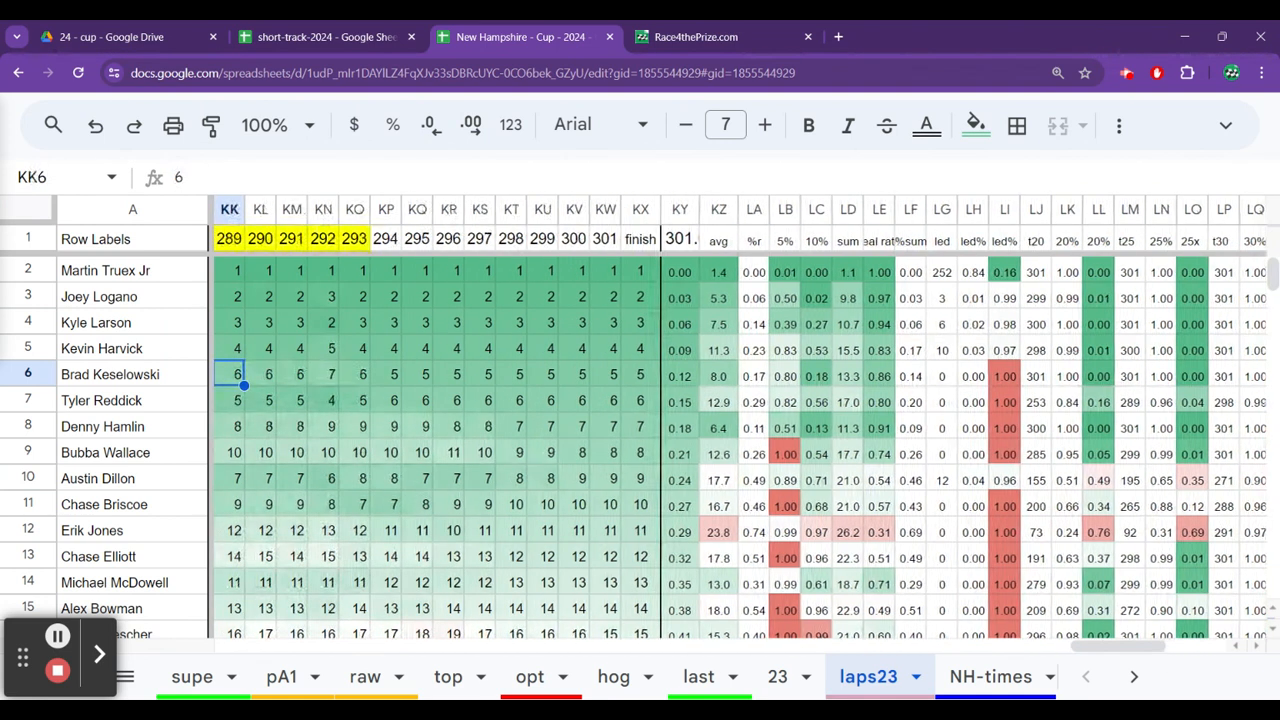
pyautogui.press('Left')
pyautogui.press('Left')
pyautogui.press('Left')
pyautogui.press('Left')
pyautogui.press('Left')
pyautogui.press('Left')
pyautogui.press('Right')
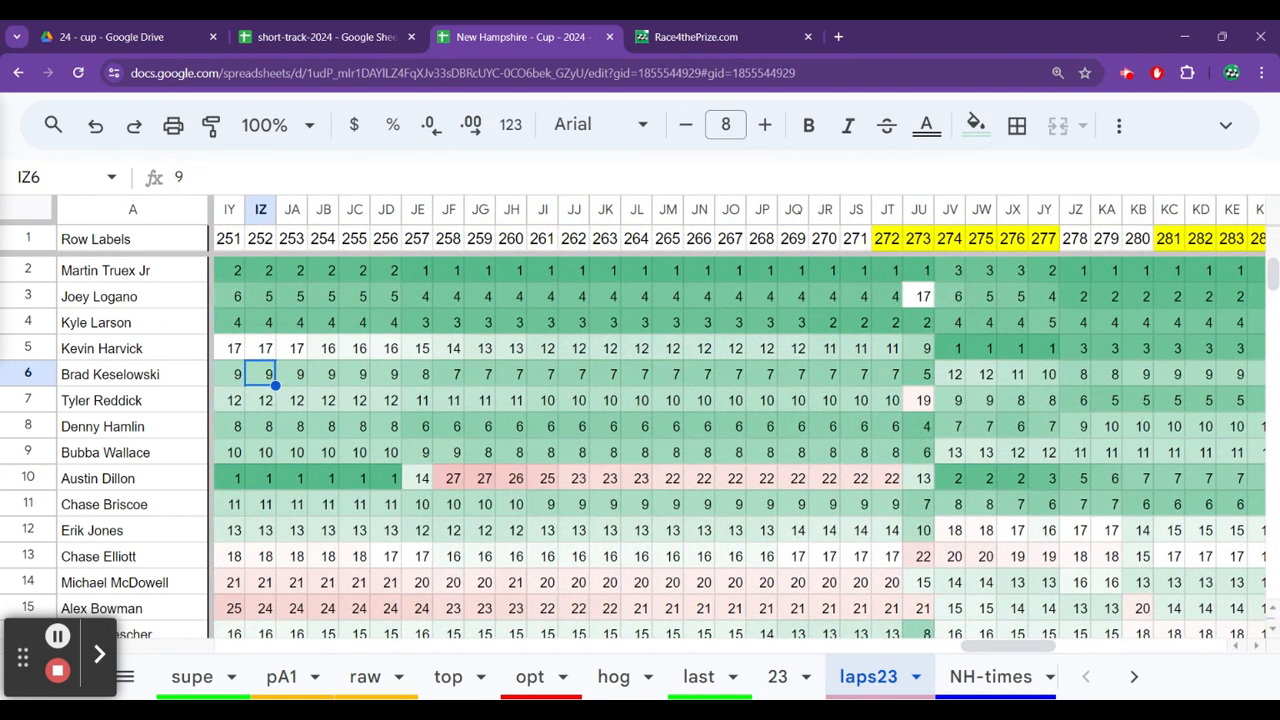
# Examine Austin Dillon's running positions on laps23 around laps 239 to 257.
pyautogui.press('Down')
pyautogui.press('Down')
pyautogui.press('Down')
pyautogui.press('Down')
pyautogui.press('Right')
pyautogui.press('Right')
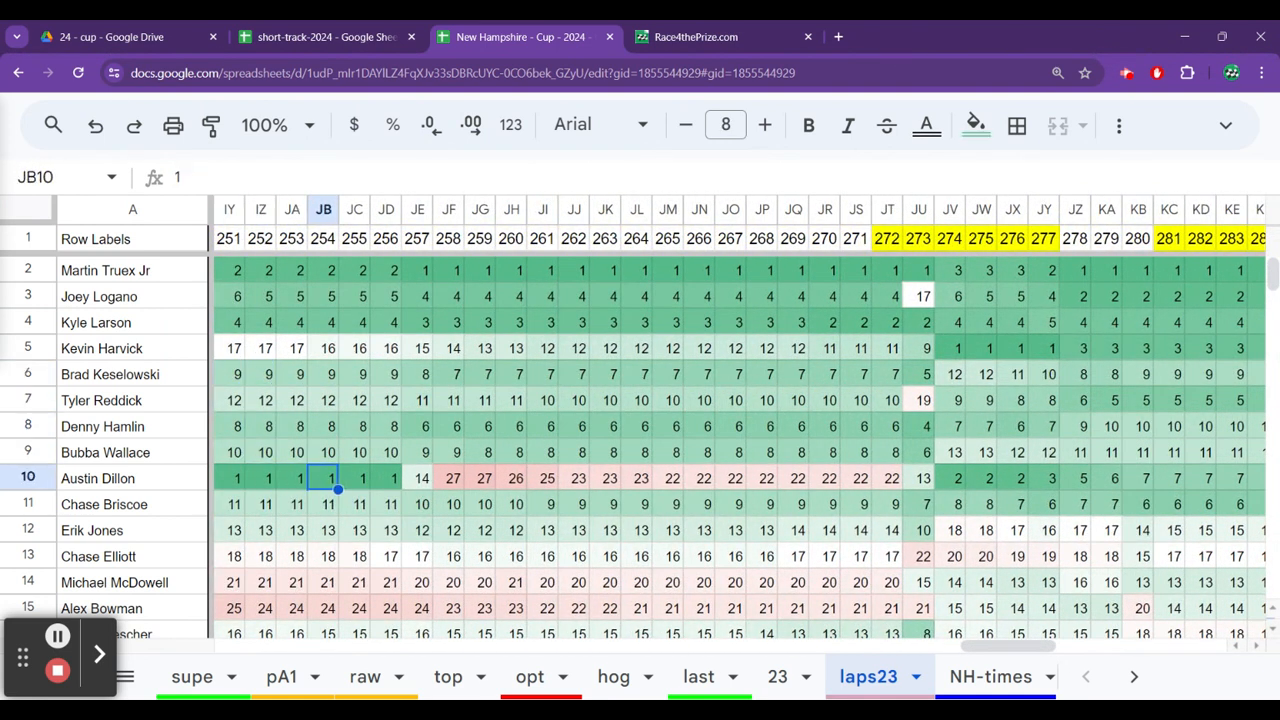
pyautogui.press('Right')
pyautogui.press('Left')
pyautogui.press('Left')
pyautogui.press('Left')
pyautogui.press('Left')
pyautogui.press('Left')
pyautogui.press('Left')
pyautogui.press('Left')
pyautogui.press('Left')
pyautogui.press('Left')
pyautogui.press('Left')
pyautogui.press('Left')
pyautogui.press('Left')
pyautogui.press('Left')
pyautogui.press('Left')
pyautogui.press('Left')
pyautogui.press('Left')
pyautogui.press('Left')
pyautogui.press('Left')
pyautogui.press('Left')
pyautogui.press('Left')
pyautogui.press('Right')
pyautogui.press('Right')
pyautogui.press('Right')
pyautogui.press('Right')
pyautogui.press('Right')
pyautogui.press('Right')
pyautogui.press('Right')
# Check Kevin Harvick's running positions on laps23 from about lap 241 to lap 253.
pyautogui.press('Up')
pyautogui.press('Up')
pyautogui.press('Up')
pyautogui.press('Up')
pyautogui.press('Up')
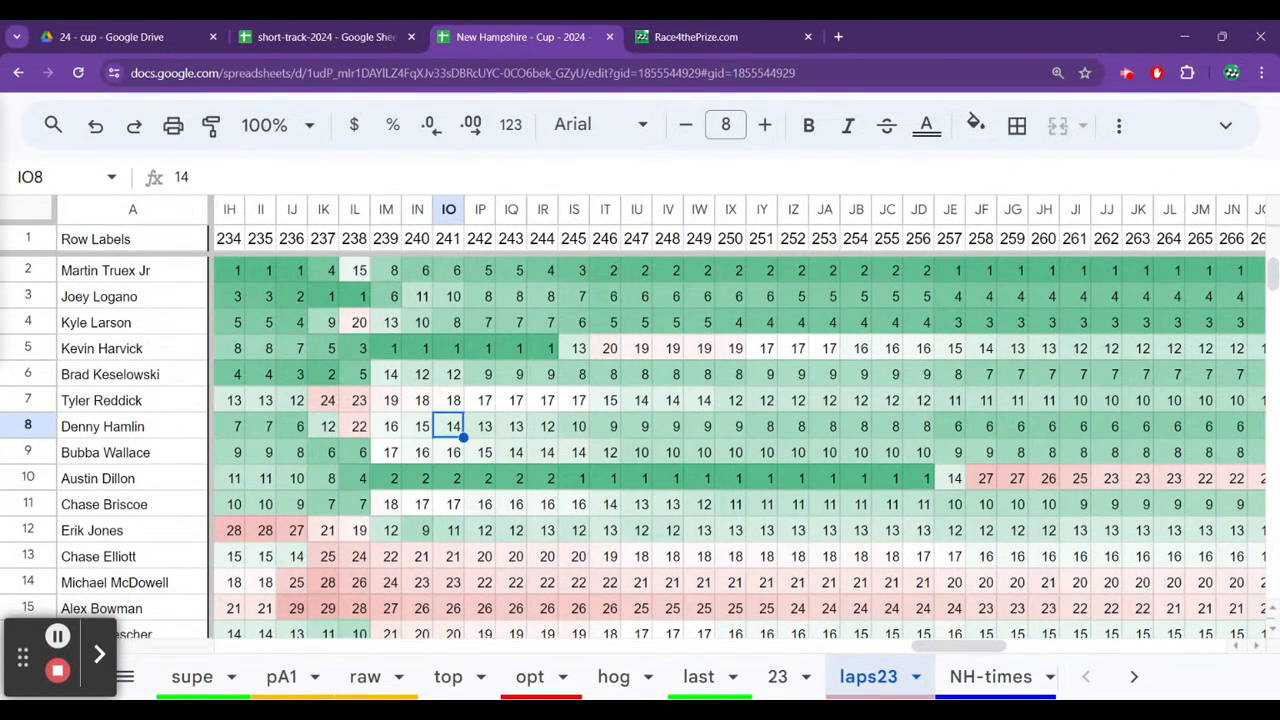
pyautogui.press('Right')
# Follow Kevin Harvick's running positions on laps23 from lap 253 to lap 292.
pyautogui.press('Right')
pyautogui.press('Right')
pyautogui.press('Right')
pyautogui.press('Right')
pyautogui.press('Right')
pyautogui.press('Right')
pyautogui.press('Right')
pyautogui.press('Right')
pyautogui.press('Right')
pyautogui.press('Right')
pyautogui.press('Right')
pyautogui.press('Right')
pyautogui.press('Right')
pyautogui.press('Right')
pyautogui.press('Right')
pyautogui.press('Right')
pyautogui.press('Right')
pyautogui.press('Right')
pyautogui.press('Right')
pyautogui.press('Right')
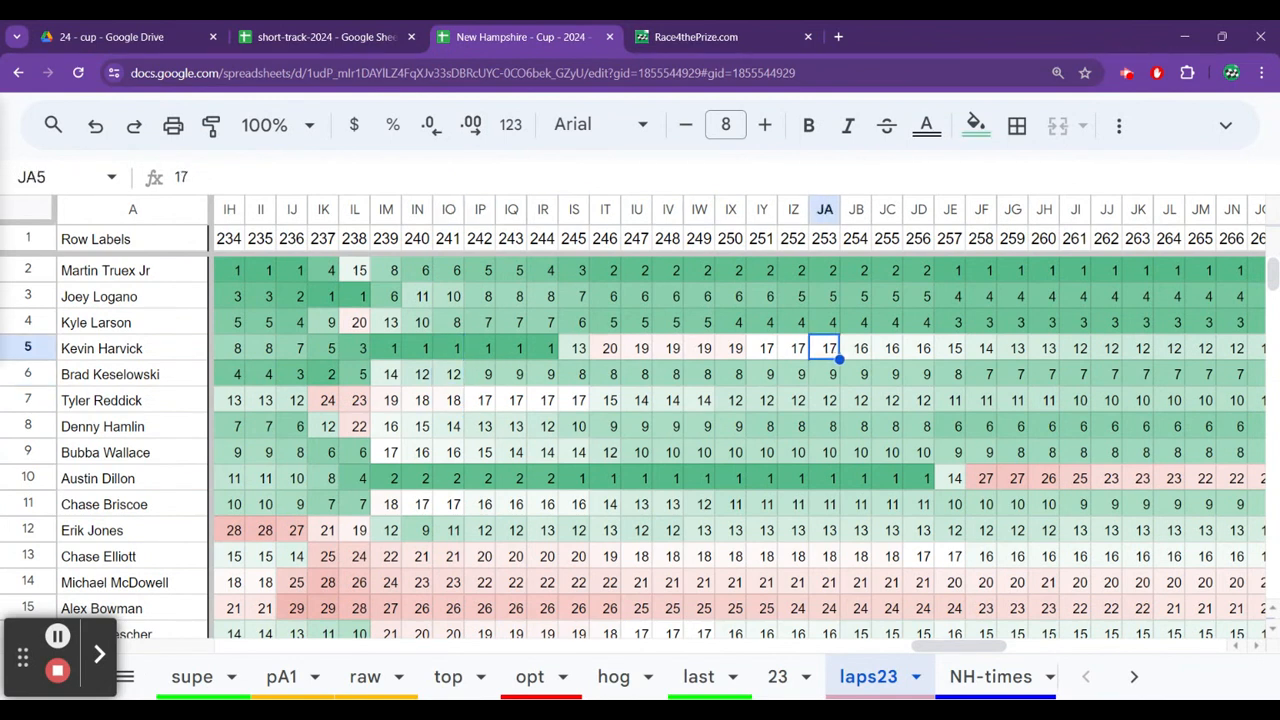
pyautogui.press('Right')
pyautogui.press('Right')
pyautogui.press('Right')
pyautogui.press('Right')
pyautogui.press('Right')
pyautogui.press('Right')
pyautogui.press('Right')
pyautogui.press('Left')
pyautogui.press('Left')
pyautogui.press('Left')
pyautogui.press('Left')
pyautogui.press('Left')
pyautogui.press('Left')
pyautogui.press('Left')
pyautogui.press('Left')
pyautogui.press('Left')
pyautogui.press('Left')
pyautogui.press('Left')
pyautogui.press('Left')
pyautogui.press('Left')
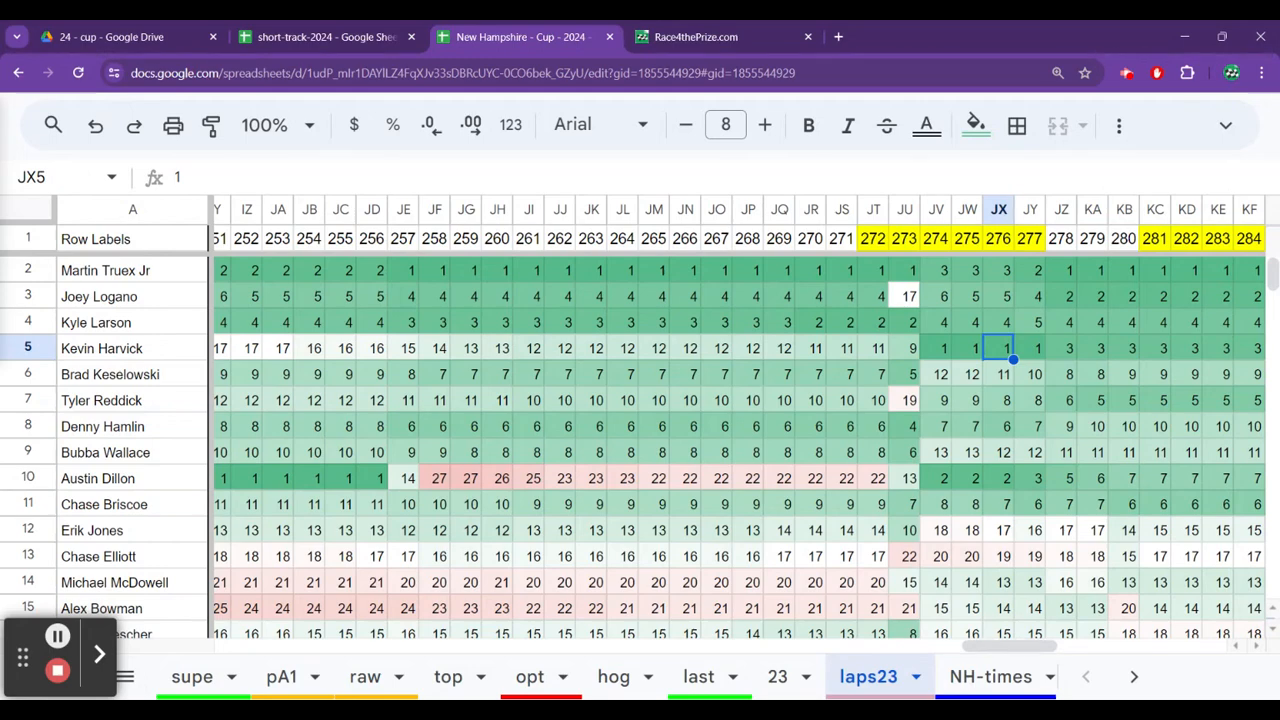
pyautogui.press('Right')
pyautogui.press('Right')
pyautogui.press('Right')
pyautogui.press('Right')
pyautogui.press('Right')
pyautogui.press('Right')
pyautogui.press('Right')
pyautogui.press('Right')
pyautogui.press('Right')
pyautogui.press('Right')
pyautogui.press('Right')
pyautogui.press('Right')
pyautogui.press('Right')
pyautogui.press('Right')
pyautogui.press('Right')
pyautogui.press('Right')
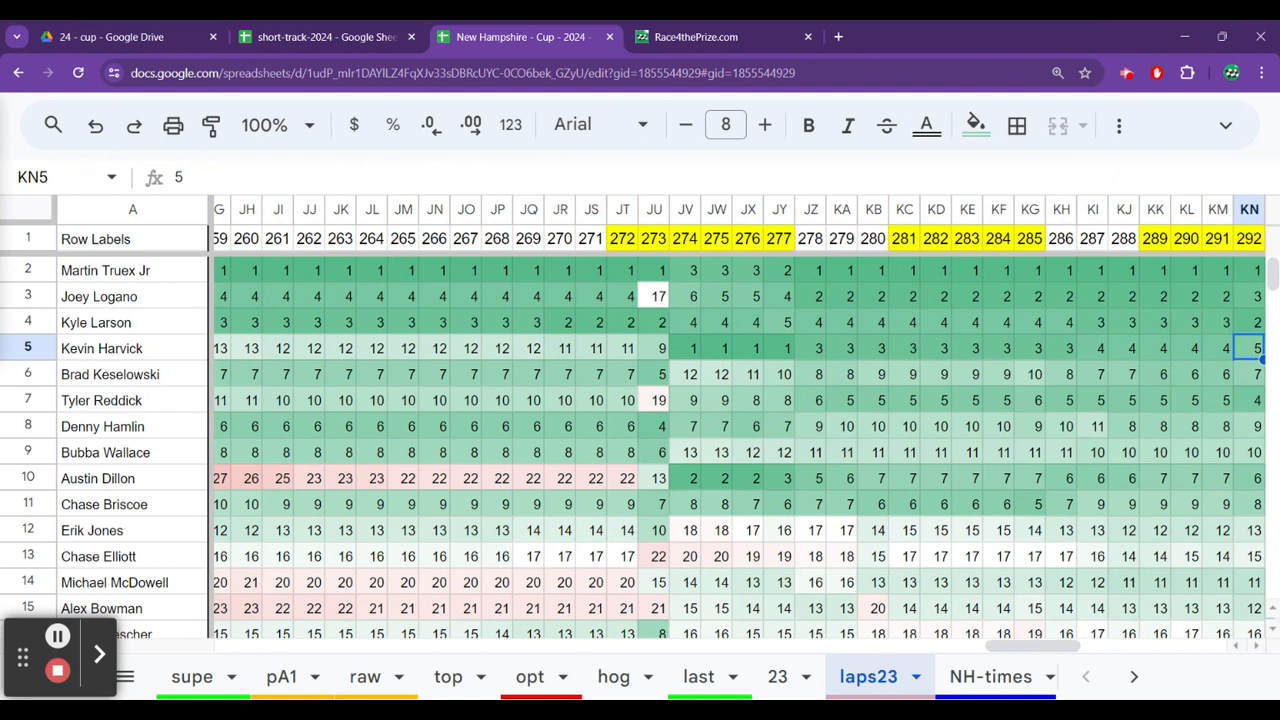
# Recheck Kevin Harvick's running positions on laps23 around laps 276 to 280.
pyautogui.press('Left')
pyautogui.press('Left')
pyautogui.press('Left')
pyautogui.press('Left')
pyautogui.press('Left')
pyautogui.press('Left')
pyautogui.press('Left')
pyautogui.press('Left')
pyautogui.press('Left')
pyautogui.press('Left')
pyautogui.press('Left')
pyautogui.press('Left')
pyautogui.press('Left')
pyautogui.press('Left')
pyautogui.press('Left')
pyautogui.press('Left')
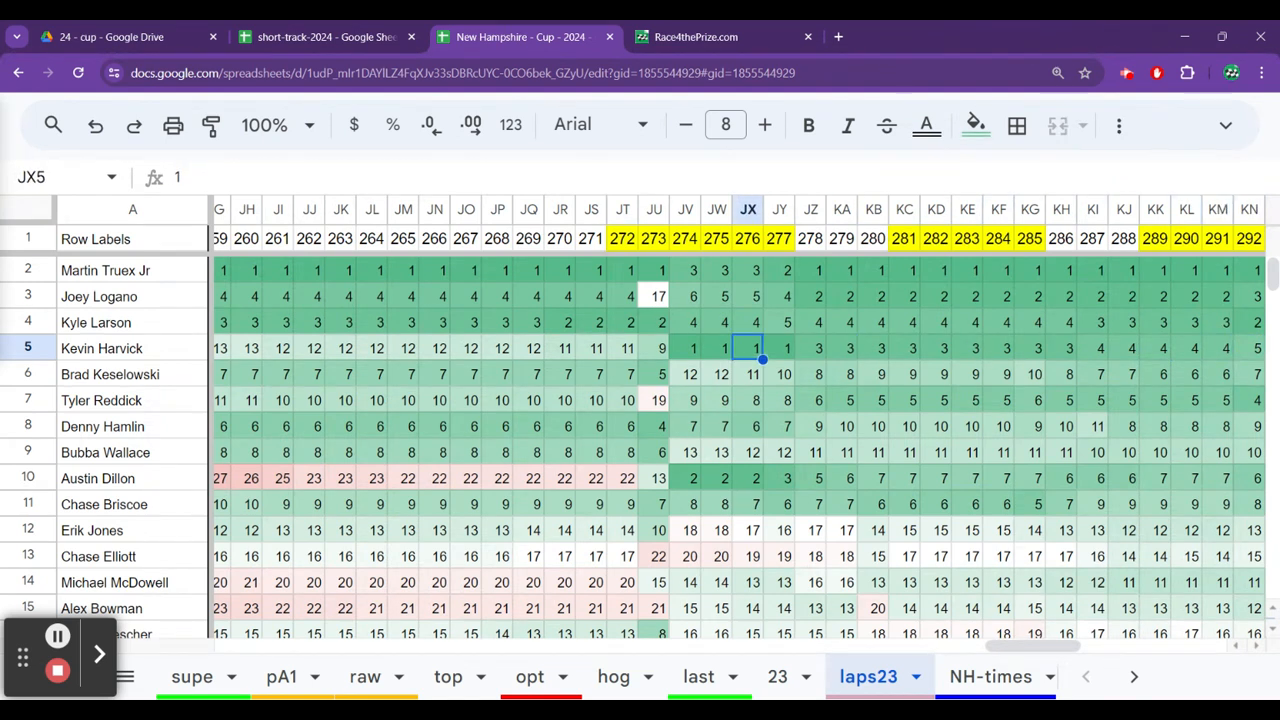
pyautogui.press('Right')
pyautogui.press('Right')
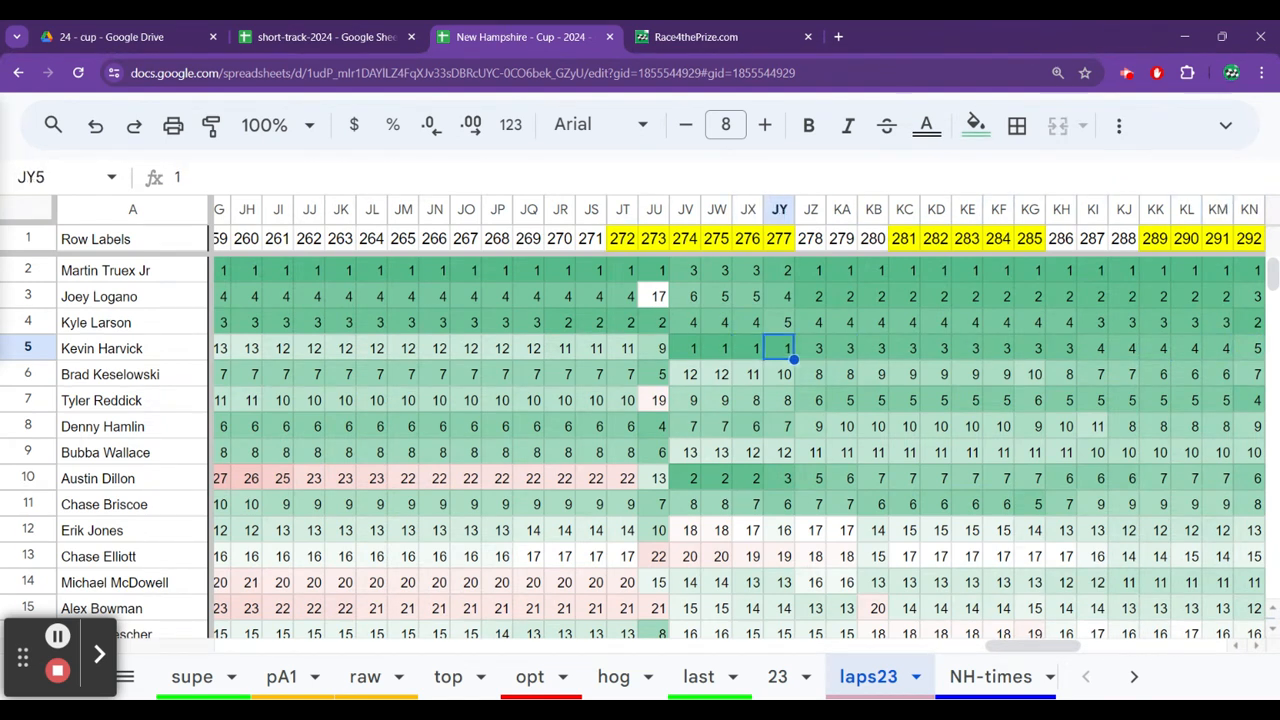
pyautogui.press('Right')
pyautogui.press('Right')
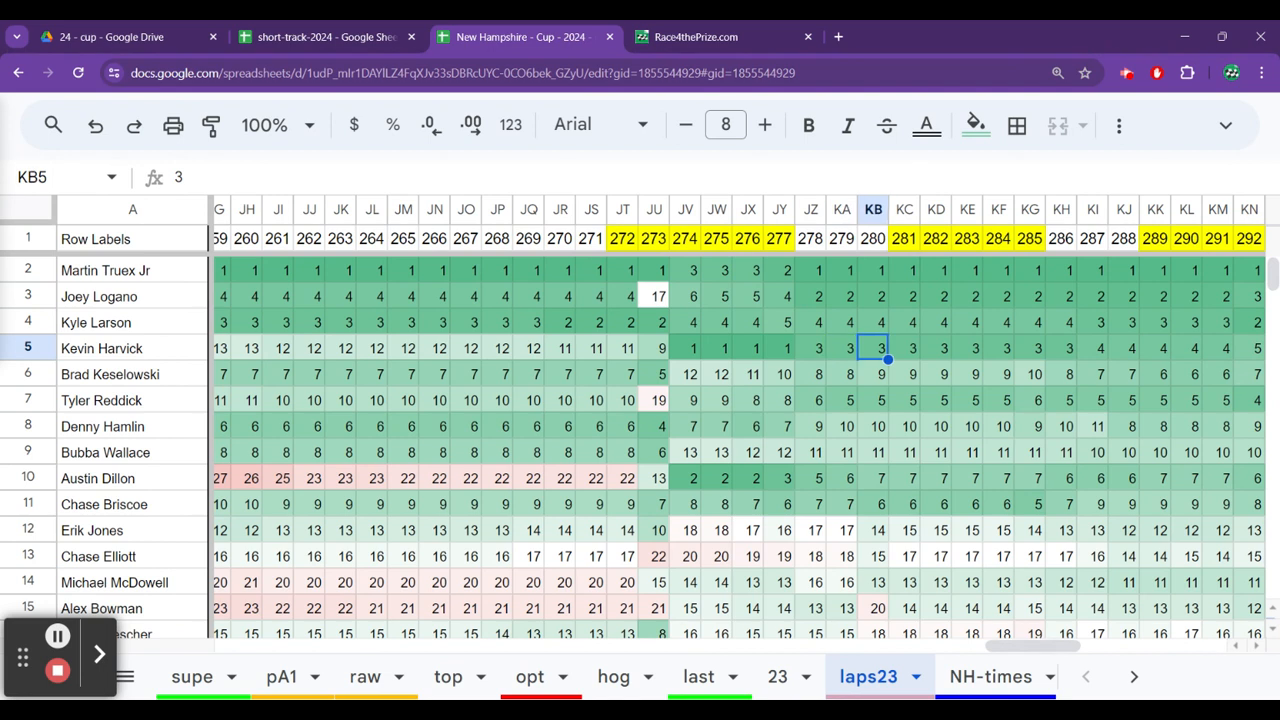
# Follow Kevin Harvick's running positions on laps23 from lap 280 through the finish.
pyautogui.press('Right')
pyautogui.press('Right')
pyautogui.press('Right')
pyautogui.press('Right')
pyautogui.press('Right')
pyautogui.press('Right')
pyautogui.press('Right')
pyautogui.press('Right')
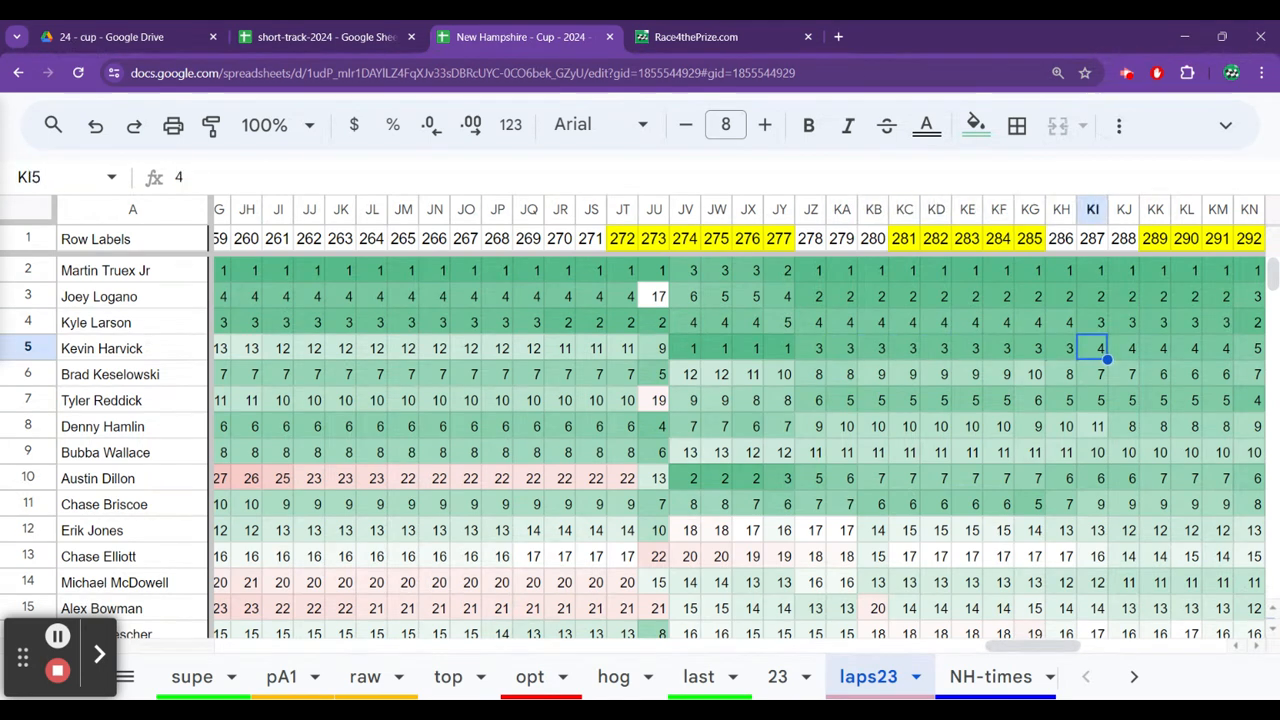
pyautogui.press('Right')
pyautogui.press('Right')
pyautogui.press('Right')
pyautogui.press('Right')
pyautogui.press('Right')
pyautogui.press('Right')
pyautogui.press('Right')
pyautogui.press('Right')
pyautogui.press('Right')
pyautogui.press('Right')
pyautogui.press('Right')
pyautogui.press('Right')
pyautogui.press('Right')
pyautogui.press('Right')
pyautogui.press('Right')
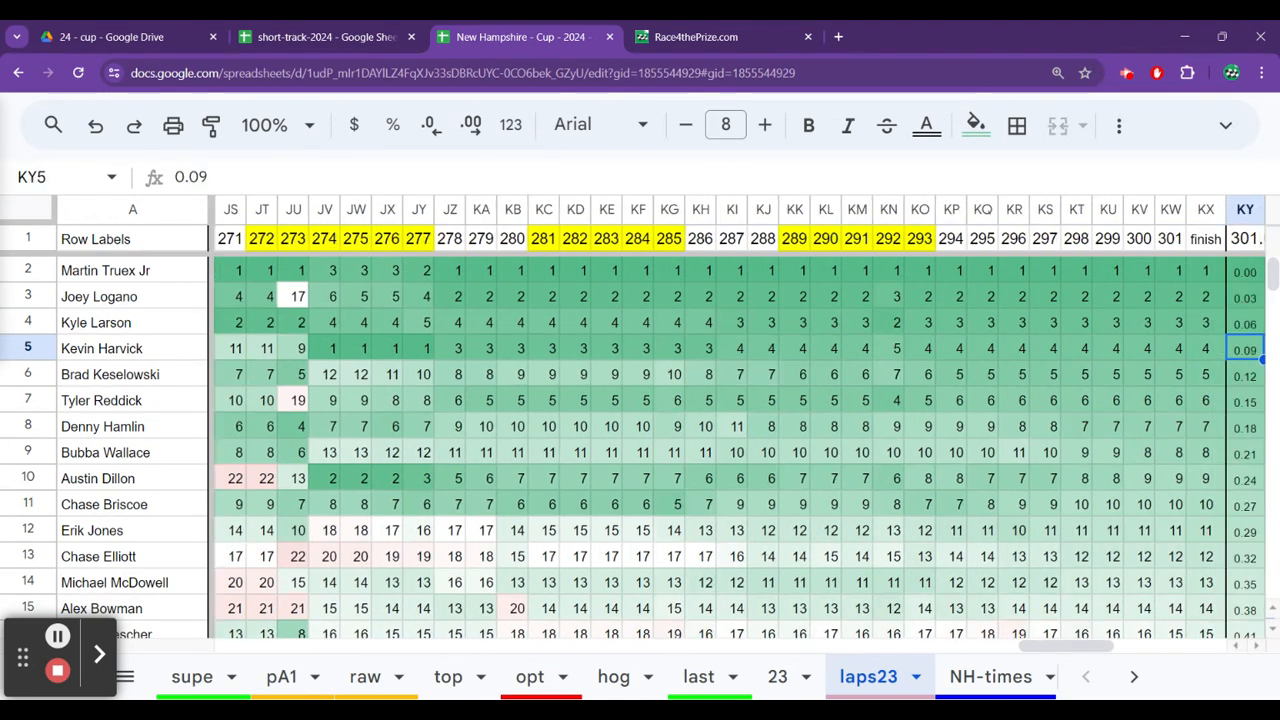
# Trace Kevin Harvick's running positions on laps23 back from the finish to lap 270.
pyautogui.press('Left')
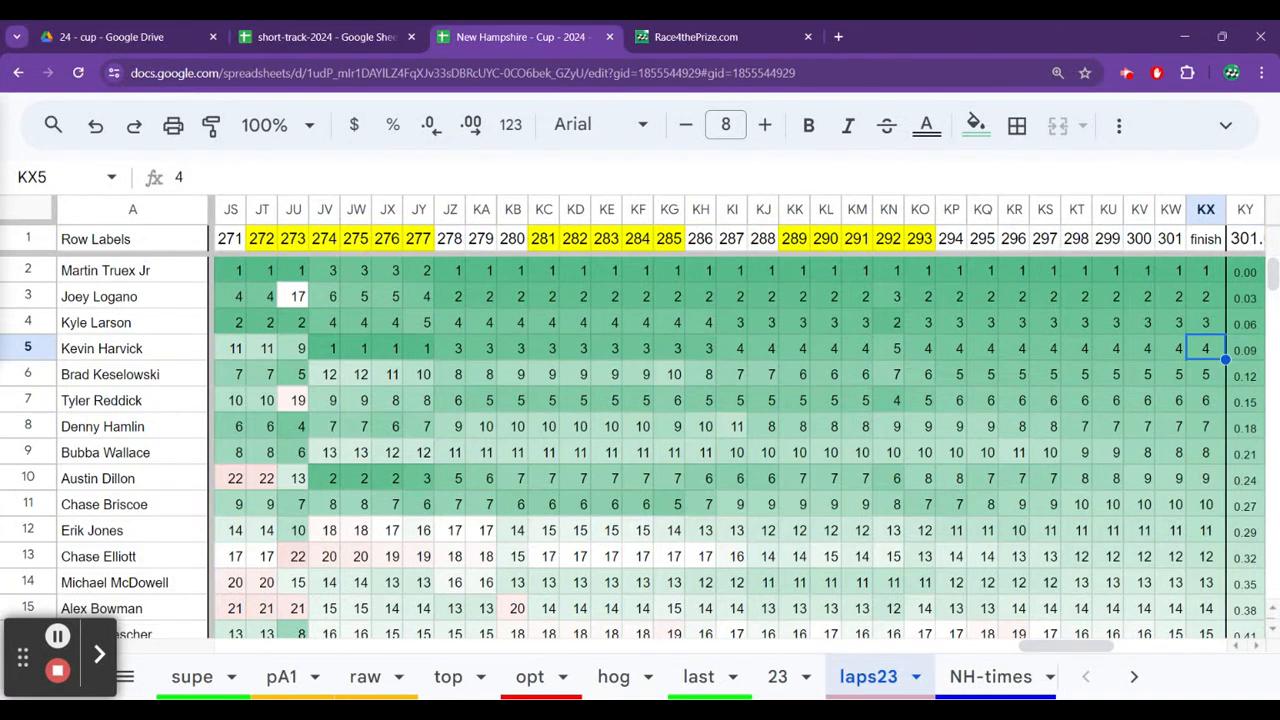
pyautogui.press('Left')
pyautogui.press('Left')
pyautogui.press('Left')
pyautogui.press('Left')
pyautogui.press('Left')
pyautogui.press('Left')
pyautogui.press('Left')
pyautogui.press('Left')
pyautogui.press('Left')
pyautogui.press('Left')
pyautogui.press('Left')
pyautogui.press('Left')
pyautogui.press('Left')
pyautogui.press('Left')
pyautogui.press('Left')
pyautogui.press('Left')
pyautogui.press('Left')
pyautogui.press('Left')
pyautogui.press('Left')
pyautogui.press('Left')
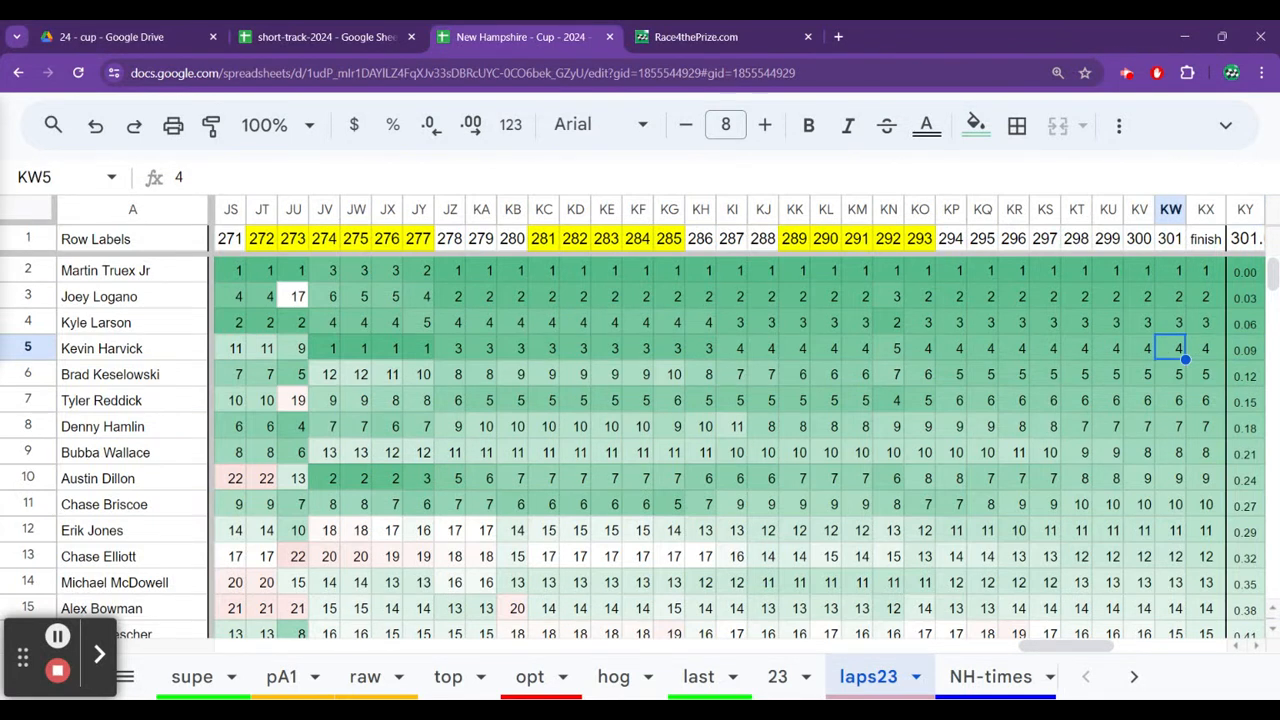
pyautogui.press('Left')
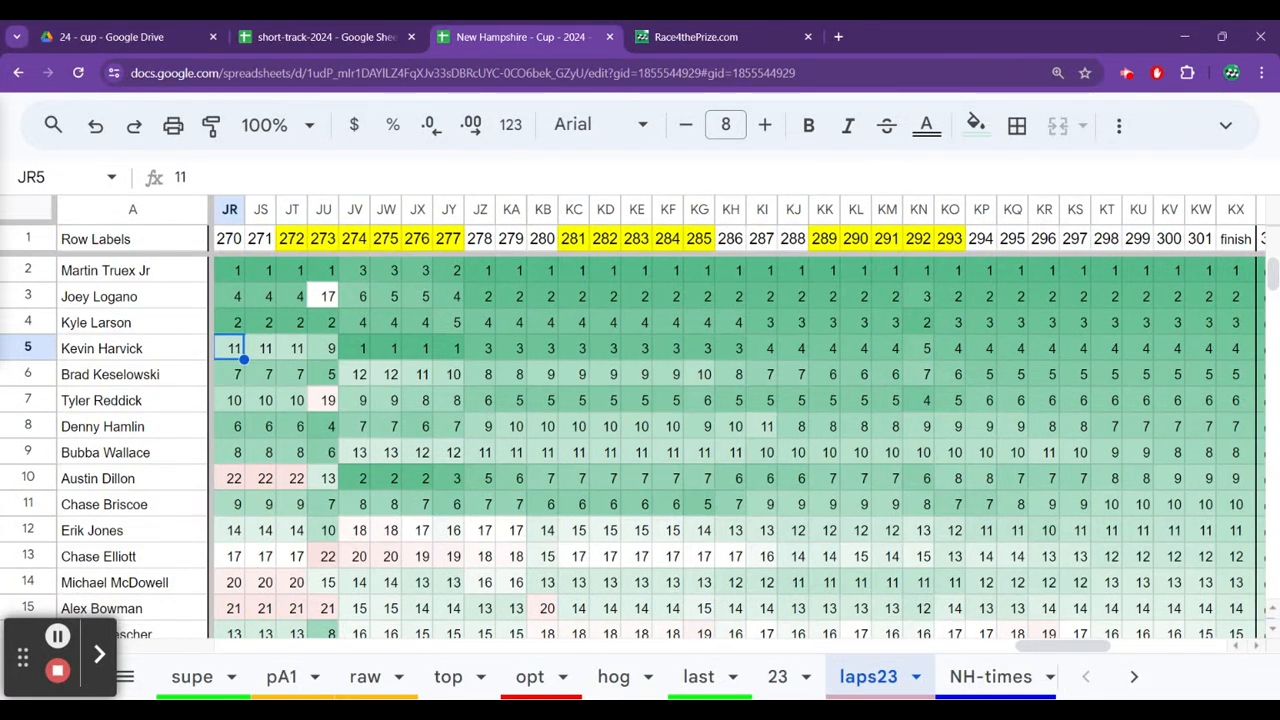
# Compare Kevin Harvick's and Austin Dillon's running positions on laps23 around laps 270 to 272.
pyautogui.press('Right')
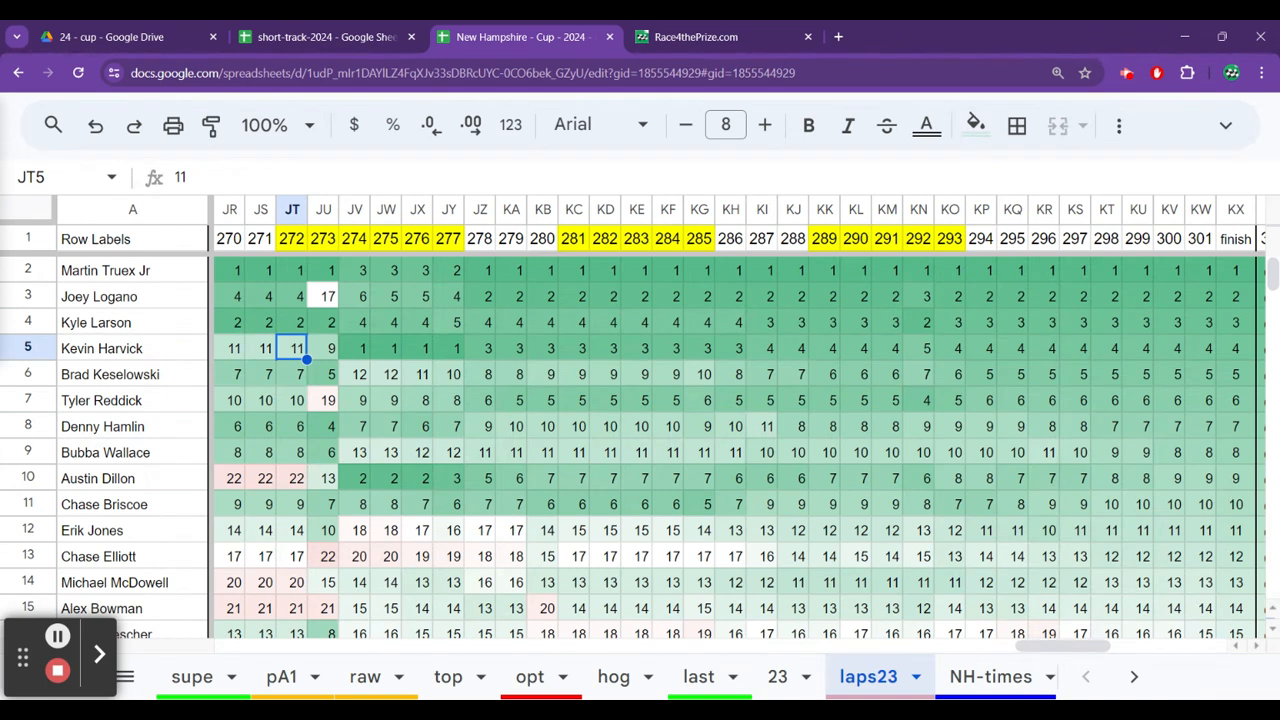
pyautogui.press('Down')
pyautogui.press('Down')
pyautogui.press('Down')
pyautogui.press('Down')
pyautogui.press('Down')
pyautogui.press('Down')
pyautogui.press('Down')
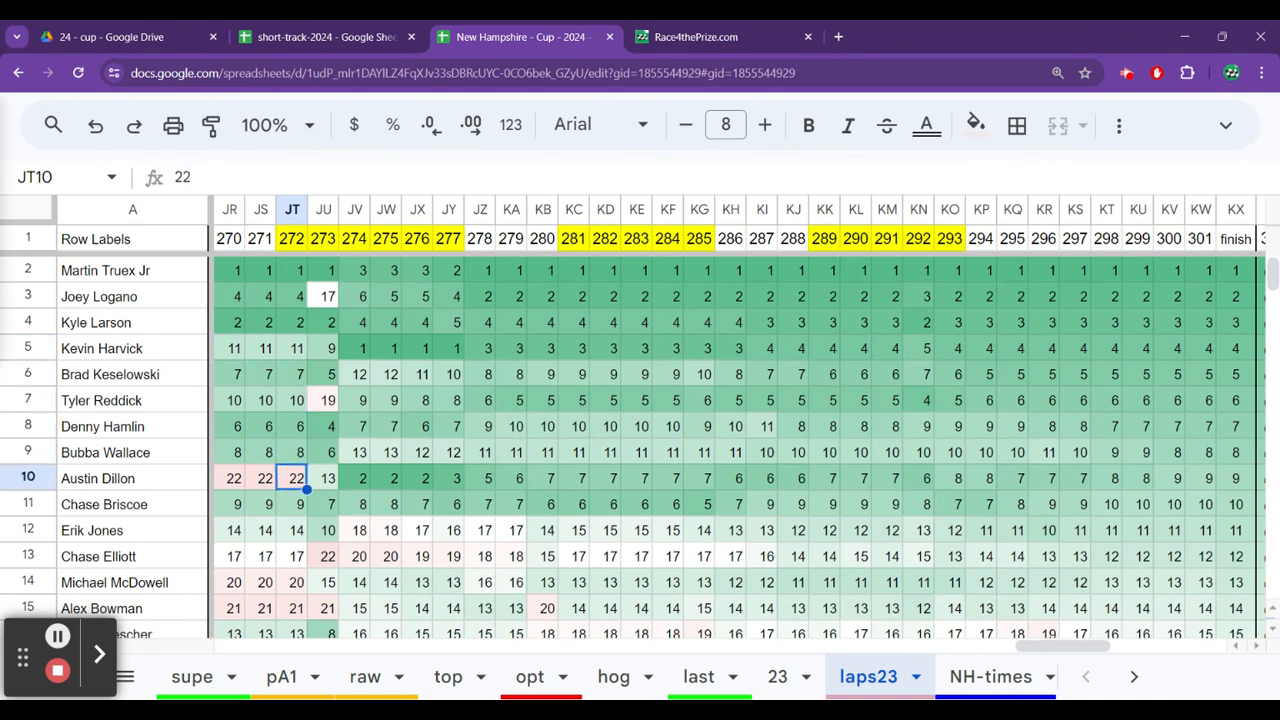
pyautogui.press('Left')
pyautogui.press('Left')
pyautogui.press('Left')
pyautogui.press('Left')
pyautogui.press('Left')
pyautogui.press('Left')
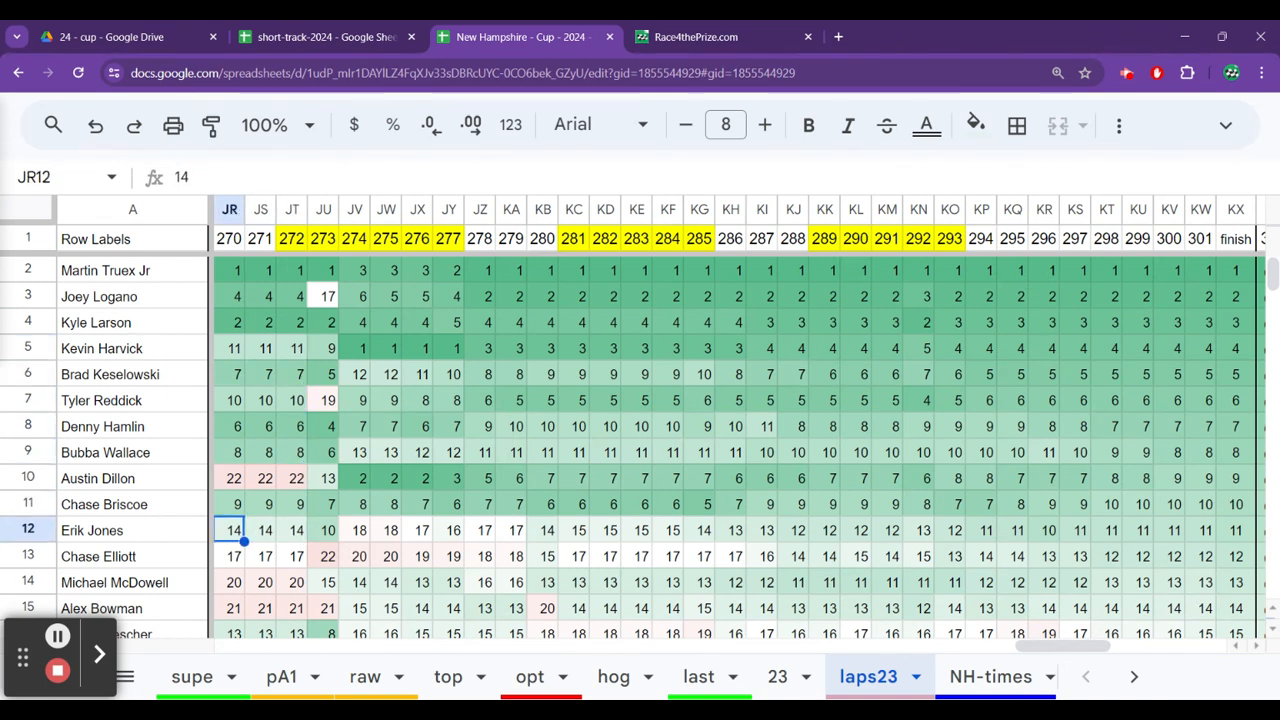
# Trace Erik Jones's running positions on laps23 back to lap 256 and forward to lap 273.
pyautogui.press('Left')
pyautogui.press('Left')
pyautogui.press('Left')
pyautogui.press('Left')
pyautogui.press('Left')
pyautogui.press('Left')
pyautogui.press('Left')
pyautogui.press('Left')
pyautogui.press('Left')
pyautogui.press('Left')
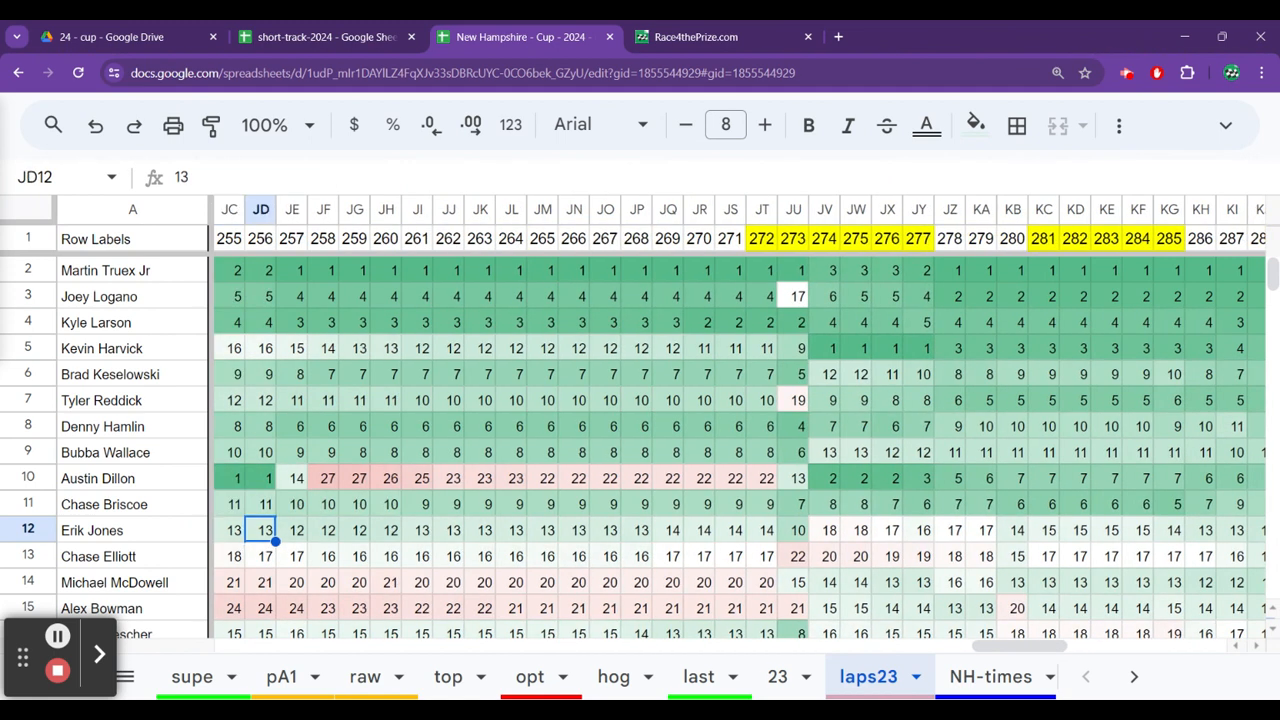
pyautogui.press('Right')
pyautogui.press('Right')
pyautogui.press('Right')
pyautogui.press('Right')
pyautogui.press('Right')
pyautogui.press('Right')
pyautogui.press('Right')
pyautogui.press('Right')
pyautogui.press('Right')
pyautogui.press('Right')
pyautogui.press('Right')
pyautogui.press('Right')
pyautogui.press('Right')
pyautogui.press('Right')
pyautogui.press('Right')
pyautogui.press('Right')
pyautogui.press('Right')
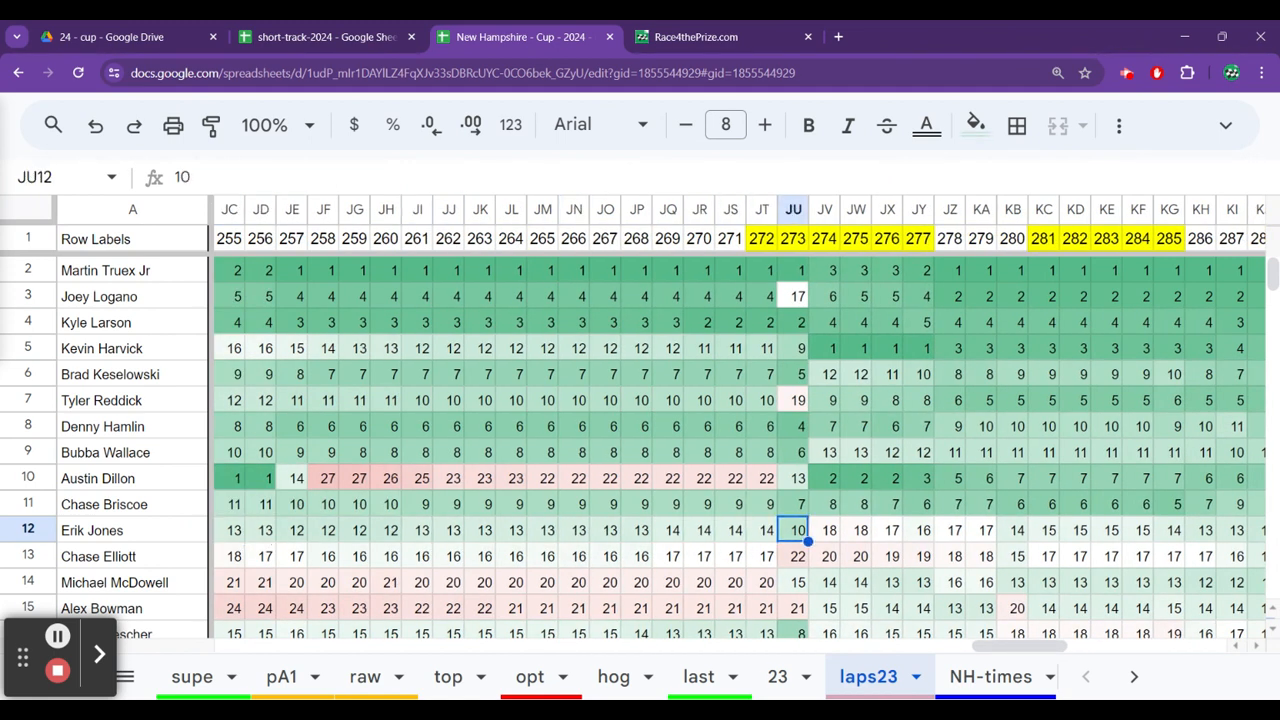
# Recheck Erik Jones's running positions on laps23 around lap 271 and follow them to lap 298.
pyautogui.press('Left')
pyautogui.press('Left')
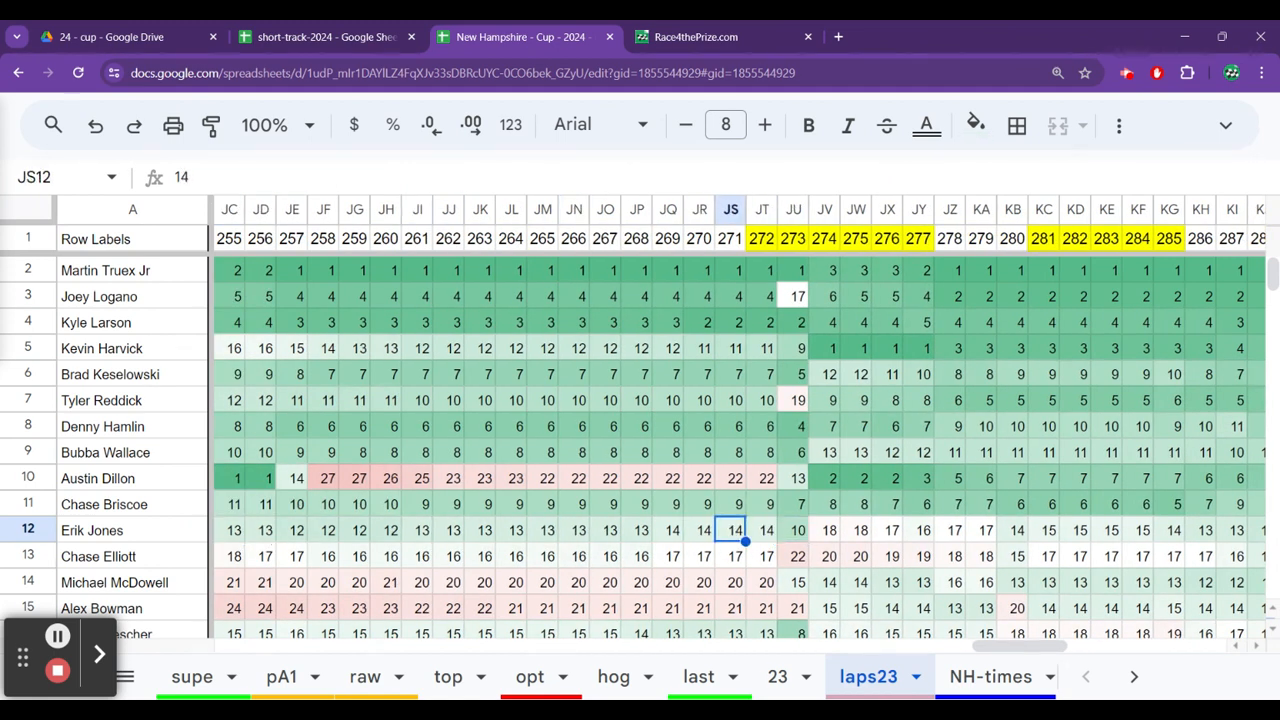
pyautogui.press('Left')
pyautogui.press('Left')
pyautogui.press('Left')
pyautogui.press('Right')
pyautogui.press('Right')
pyautogui.press('Right')
pyautogui.press('Right')
pyautogui.press('Right')
pyautogui.press('Right')
pyautogui.press('Right')
pyautogui.press('Right')
pyautogui.press('Right')
pyautogui.press('Right')
pyautogui.press('Left')
pyautogui.press('Right')
pyautogui.press('Right')
pyautogui.press('Right')
pyautogui.press('Right')
pyautogui.press('Right')
pyautogui.press('Right')
pyautogui.press('Right')
pyautogui.press('Right')
pyautogui.press('Right')
pyautogui.press('Right')
pyautogui.press('Right')
pyautogui.press('Right')
pyautogui.press('Right')
pyautogui.press('Right')
pyautogui.press('Right')
pyautogui.press('Right')
pyautogui.press('Right')
pyautogui.press('Right')
pyautogui.press('Right')
pyautogui.press('Right')
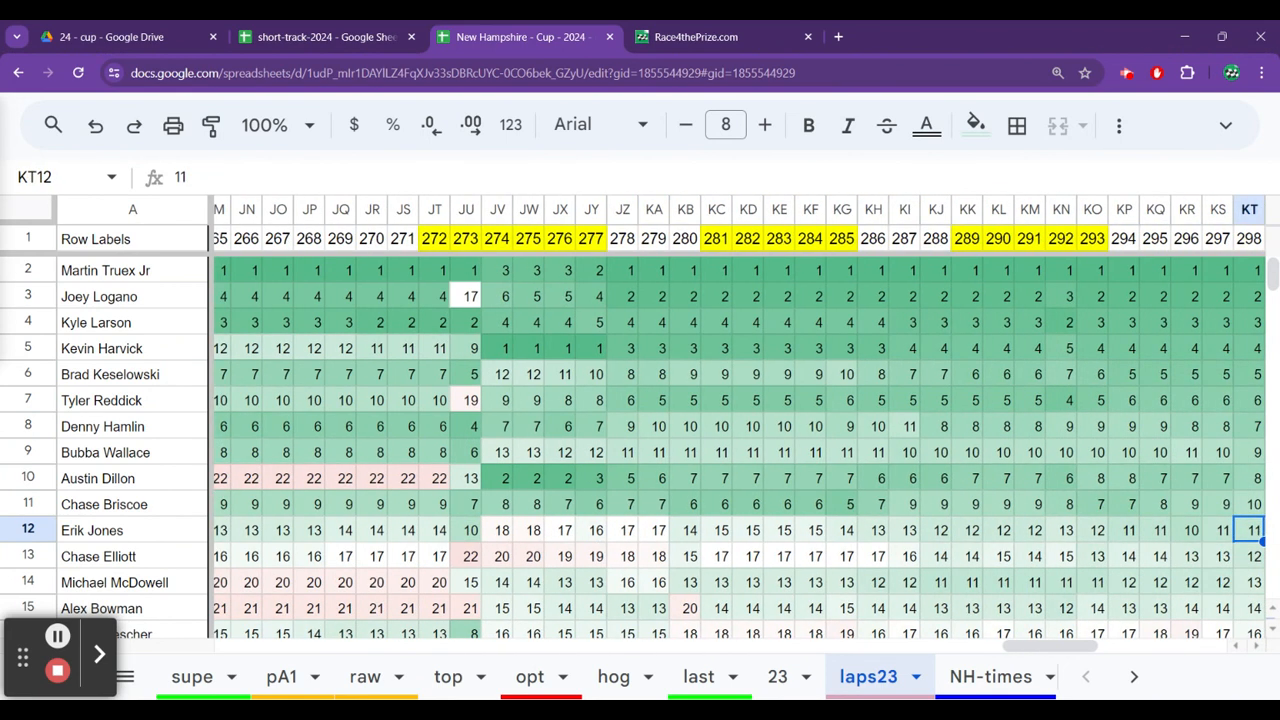
# Follow Erik Jones's running positions on laps23 toward the finish and back to lap 277.
pyautogui.press('Right')
pyautogui.press('Right')
pyautogui.press('Right')
pyautogui.press('Right')
pyautogui.press('Right')
pyautogui.press('Left')
pyautogui.press('Left')
pyautogui.press('Left')
pyautogui.press('Left')
pyautogui.press('Left')
pyautogui.press('Left')
pyautogui.press('Left')
pyautogui.press('Left')
pyautogui.press('Left')
pyautogui.press('Left')
pyautogui.press('Left')
pyautogui.press('Left')
pyautogui.press('Left')
pyautogui.press('Left')
pyautogui.press('Left')
pyautogui.press('Left')
pyautogui.press('Left')
pyautogui.press('Left')
pyautogui.press('Left')
pyautogui.press('Left')
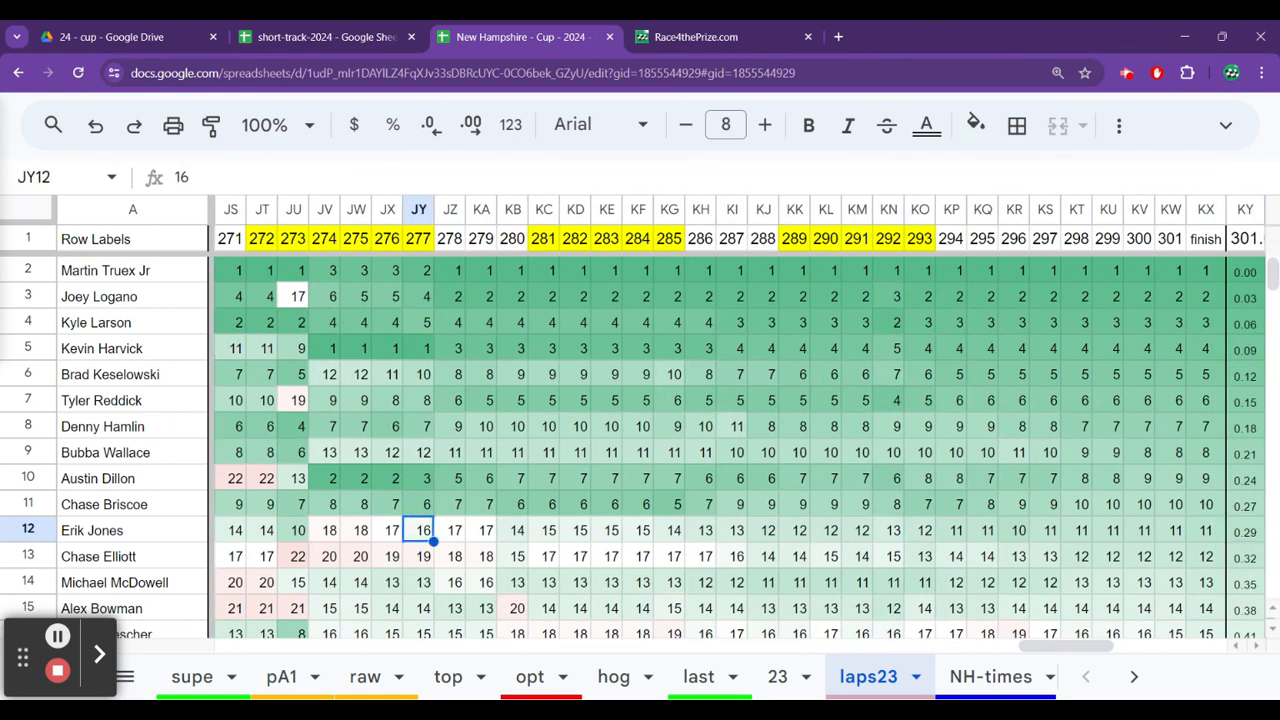
# Trace Chase Briscoe's running positions on laps23 from lap 277 back to lap 250.
pyautogui.press('Up')
pyautogui.press('Up')
pyautogui.press('Down')
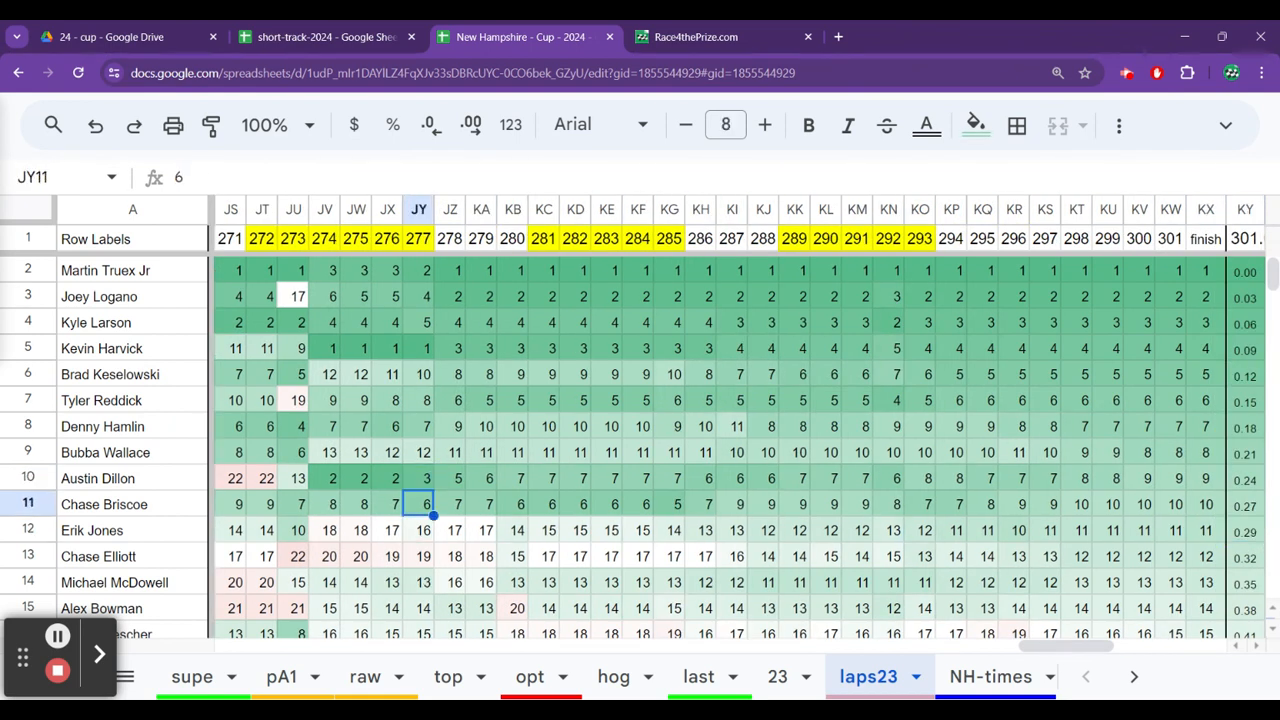
pyautogui.press('Left')
pyautogui.press('Left')
pyautogui.press('Left')
pyautogui.press('Left')
pyautogui.press('Left')
pyautogui.press('Left')
pyautogui.press('Left')
pyautogui.press('Left')
pyautogui.press('Left')
pyautogui.press('Left')
pyautogui.press('Left')
pyautogui.press('Left')
pyautogui.press('Left')
pyautogui.press('Left')
pyautogui.press('Left')
pyautogui.press('Left')
pyautogui.press('Left')
pyautogui.press('Left')
pyautogui.press('Left')
pyautogui.press('Left')
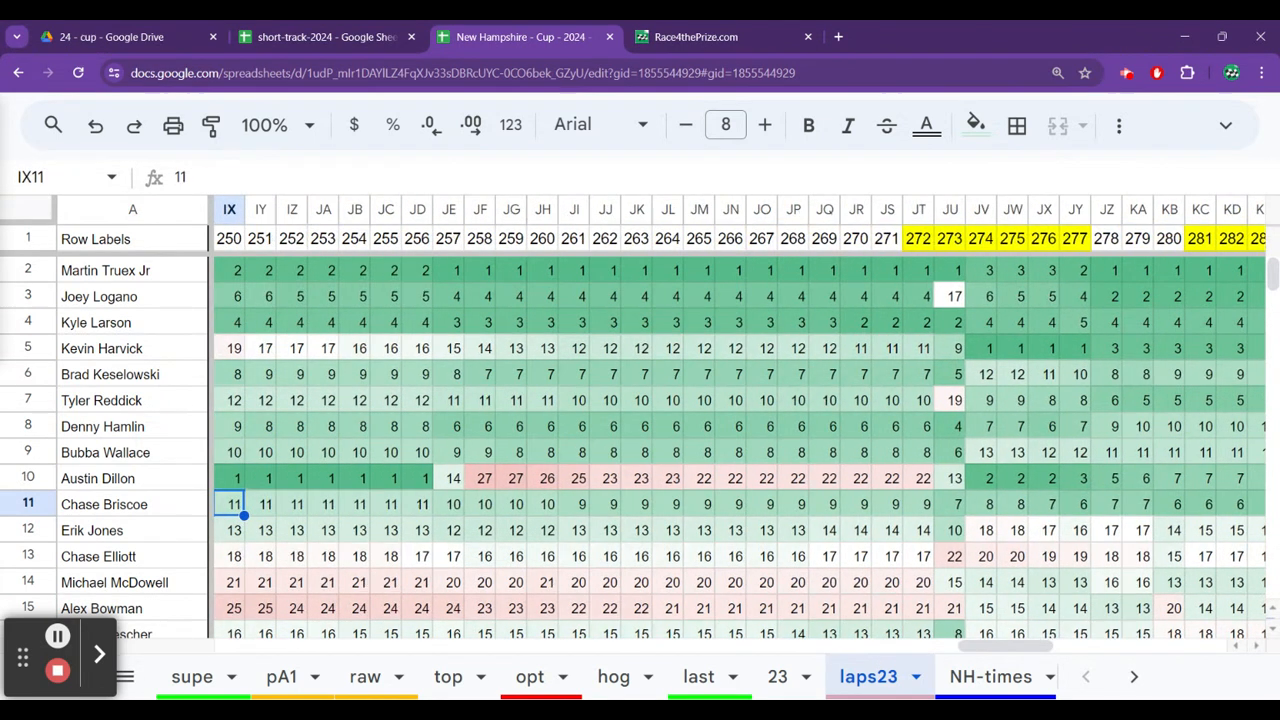
# Examine Chase Briscoe's running positions on laps23 over the opening laps of the race.
pyautogui.press('Home')
pyautogui.press('Right')
pyautogui.press('Right')
pyautogui.press('Right')
pyautogui.press('Right')
pyautogui.press('Right')
pyautogui.press('Right')
pyautogui.press('Right')
pyautogui.press('Right')
pyautogui.press('Right')
pyautogui.press('Right')
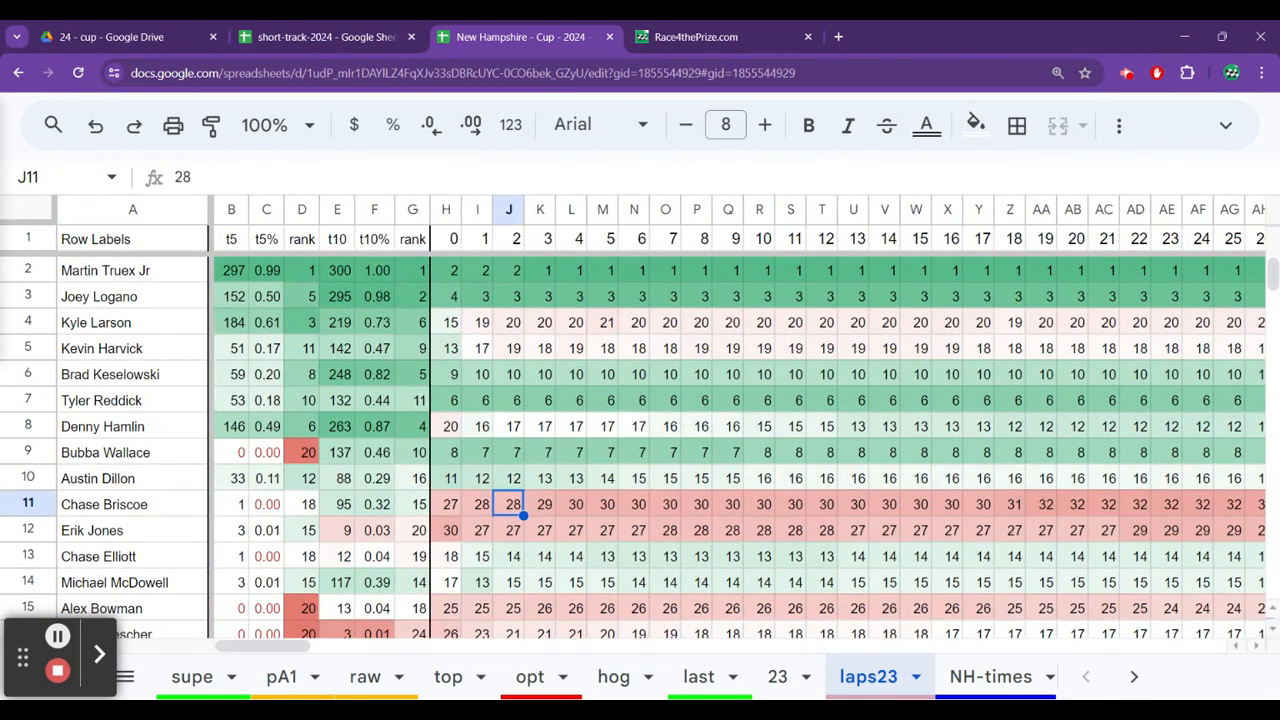
pyautogui.press('Left')
pyautogui.press('Left')
pyautogui.press('Right')
pyautogui.press('Left')
pyautogui.press('Left')
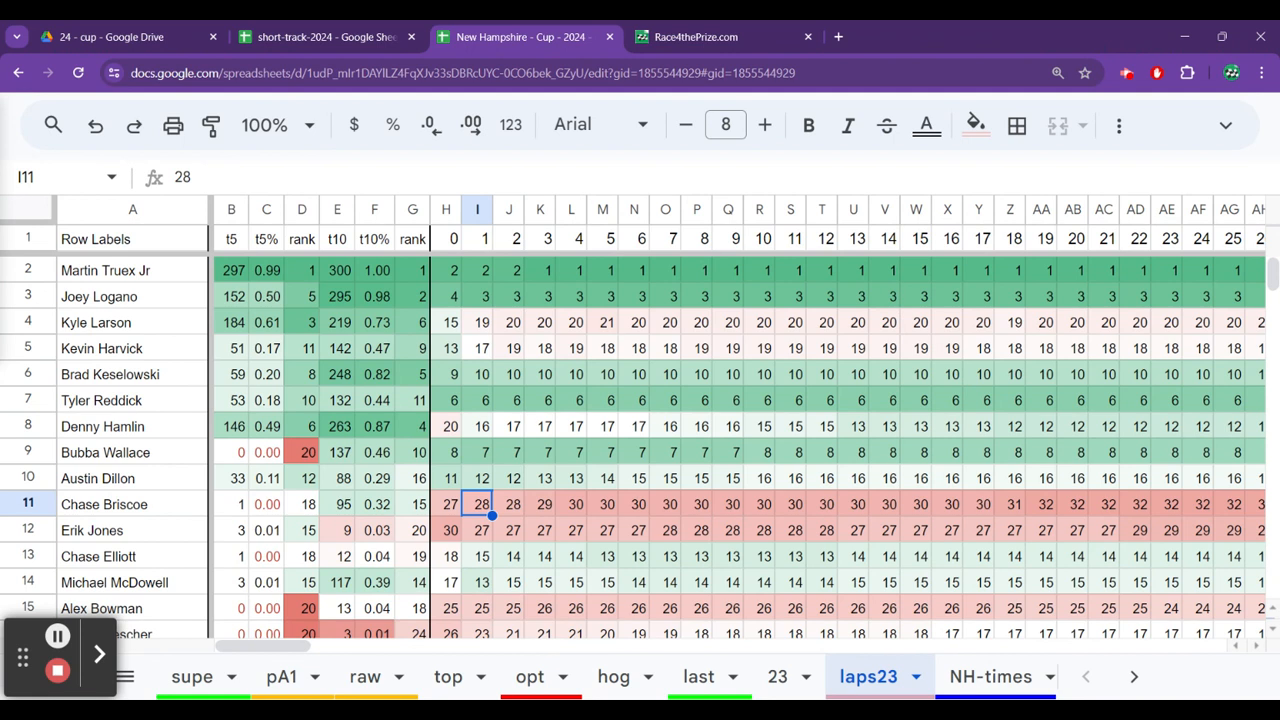
# Follow Chase Briscoe's running positions on laps23 from lap 1 to lap 58.
pyautogui.press('Right')
pyautogui.press('Right')
pyautogui.press('Right')
pyautogui.press('Right')
pyautogui.press('Right')
pyautogui.press('Right')
pyautogui.press('Right')
pyautogui.press('Right')
pyautogui.press('Right')
pyautogui.press('Right')
pyautogui.press('Right')
pyautogui.press('Right')
pyautogui.press('Right')
pyautogui.press('Right')
pyautogui.press('Right')
pyautogui.press('Right')
pyautogui.press('Right')
pyautogui.press('Right')
pyautogui.press('Right')
pyautogui.press('Right')
pyautogui.press('Right')
pyautogui.press('Right')
pyautogui.press('Right')
pyautogui.press('Right')
pyautogui.press('Right')
pyautogui.press('Right')
pyautogui.press('Right')
pyautogui.press('Right')
pyautogui.press('Right')
pyautogui.press('Right')
pyautogui.press('Right')
pyautogui.press('Right')
pyautogui.press('Right')
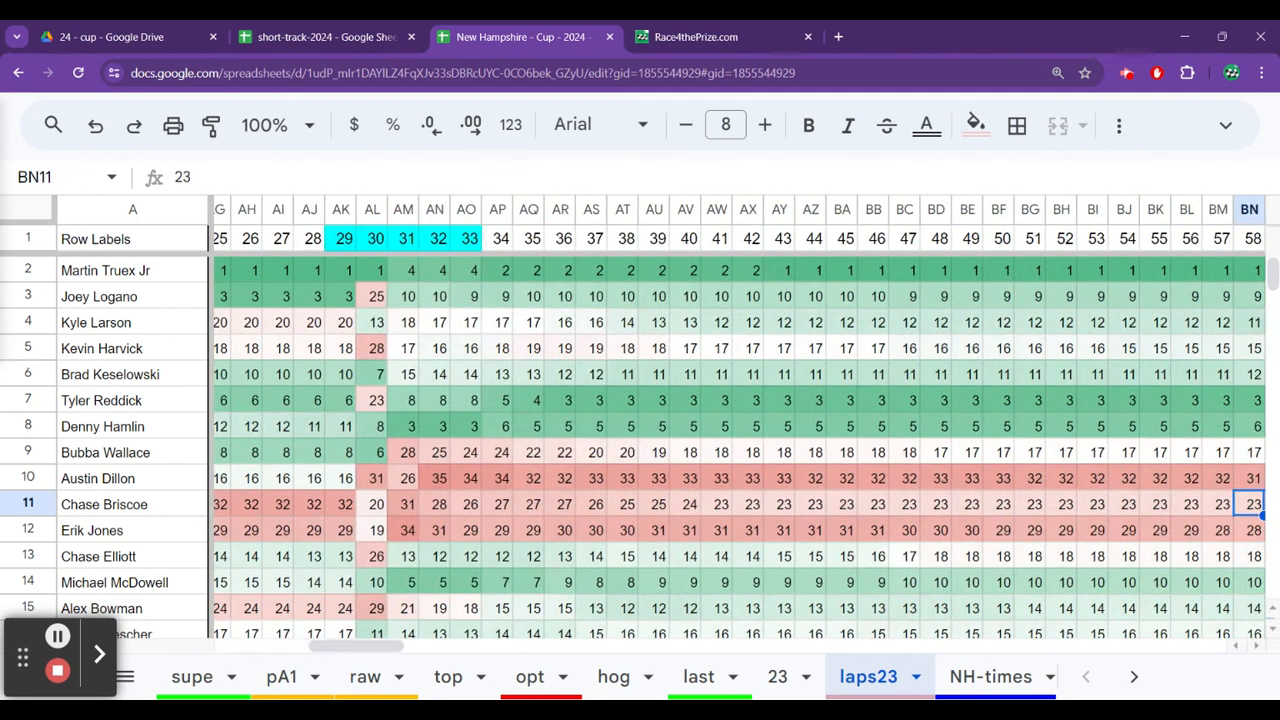
# Follow Chase Briscoe's running positions on laps23 past lap 84 and return to lap 71.
pyautogui.press('Right')
pyautogui.press('Right')
pyautogui.press('Right')
pyautogui.press('Right')
pyautogui.press('Right')
pyautogui.press('Right')
pyautogui.press('Right')
pyautogui.press('Right')
pyautogui.press('Right')
pyautogui.press('Right')
pyautogui.press('Right')
pyautogui.press('Right')
pyautogui.press('Left')
pyautogui.press('Left')
pyautogui.press('Left')
pyautogui.press('Left')
pyautogui.press('Left')
pyautogui.press('Left')
pyautogui.press('Left')
pyautogui.press('Left')
pyautogui.press('Left')
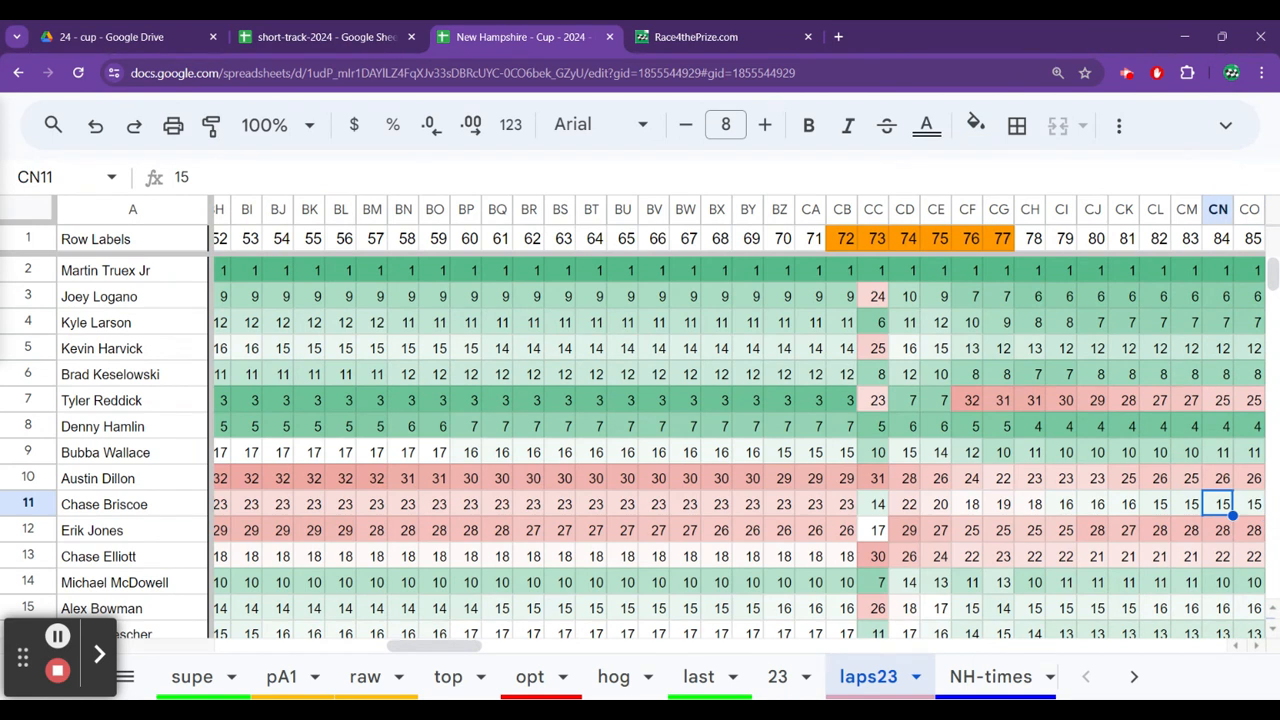
pyautogui.press('Left')
pyautogui.press('Left')
pyautogui.press('Left')
pyautogui.press('Left')
pyautogui.press('Left')
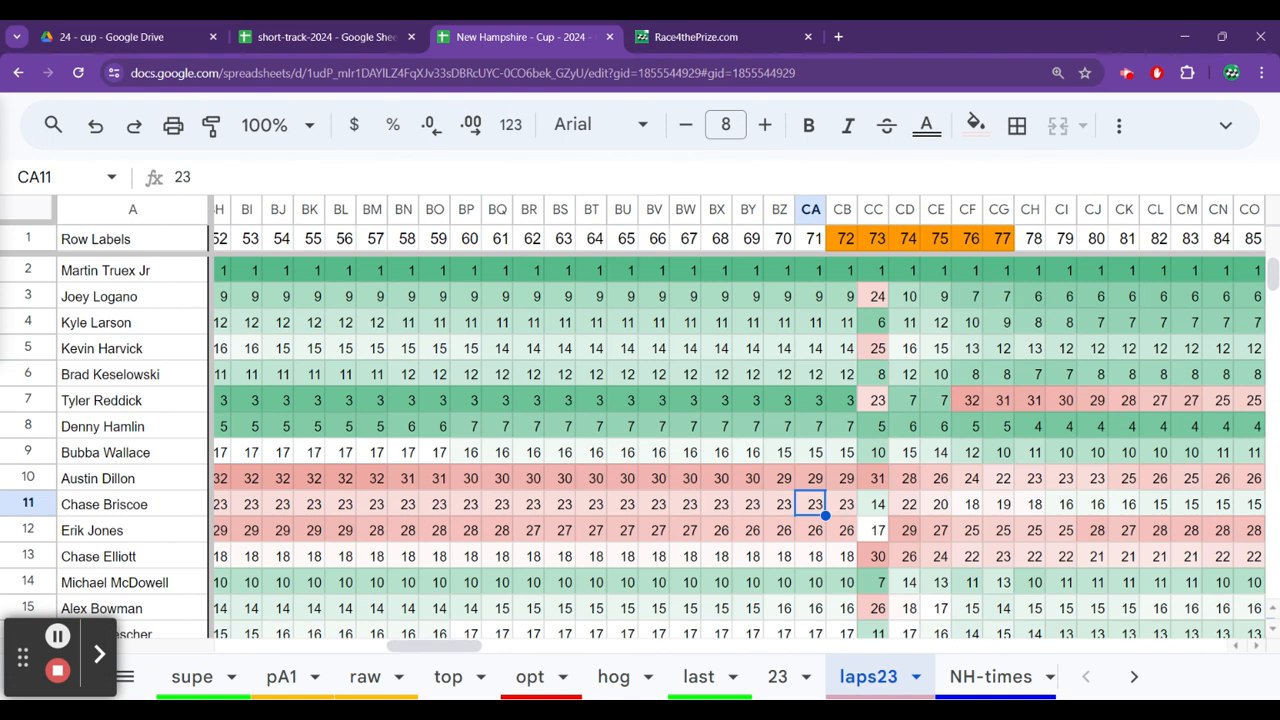
# Follow Chase Briscoe's running positions on laps23 from lap 71 to lap 194.
pyautogui.press('Right')
pyautogui.press('Right')
pyautogui.press('Right')
pyautogui.press('Right')
pyautogui.press('Right')
pyautogui.press('Right')
pyautogui.press('Right')
pyautogui.press('Right')
pyautogui.press('Right')
pyautogui.press('Right')
pyautogui.press('Right')
pyautogui.press('Right')
pyautogui.press('Right')
pyautogui.press('Right')
pyautogui.press('Right')
pyautogui.press('Right')
pyautogui.press('Right')
pyautogui.press('Right')
pyautogui.press('Right')
pyautogui.press('Right')
pyautogui.press('Right')
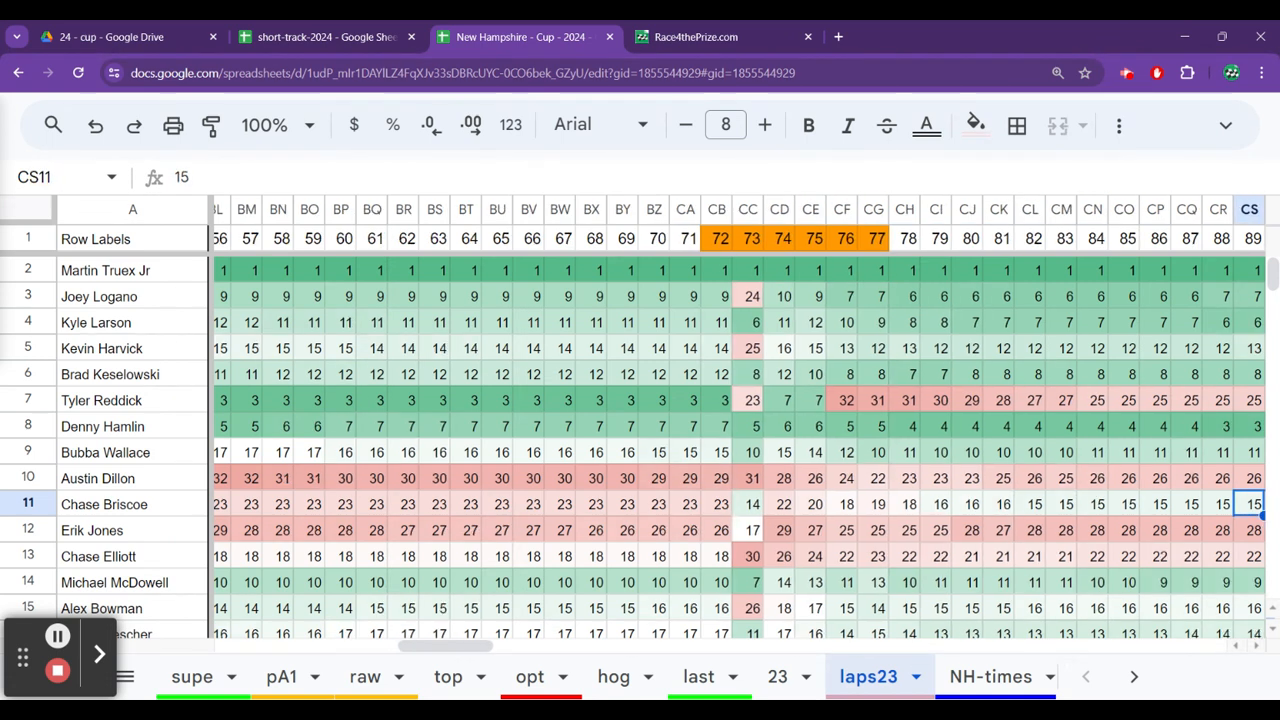
pyautogui.press('Right')
pyautogui.press('Right')
pyautogui.press('Right')
pyautogui.press('Right')
pyautogui.press('Right')
pyautogui.press('Right')
pyautogui.press('Right')
pyautogui.press('Right')
pyautogui.press('Right')
pyautogui.press('Right')
pyautogui.press('Right')
pyautogui.press('Right')
pyautogui.press('Right')
pyautogui.press('Right')
pyautogui.press('Right')
pyautogui.press('Right')
pyautogui.press('Right')
pyautogui.press('Right')
pyautogui.press('Right')
pyautogui.press('Right')
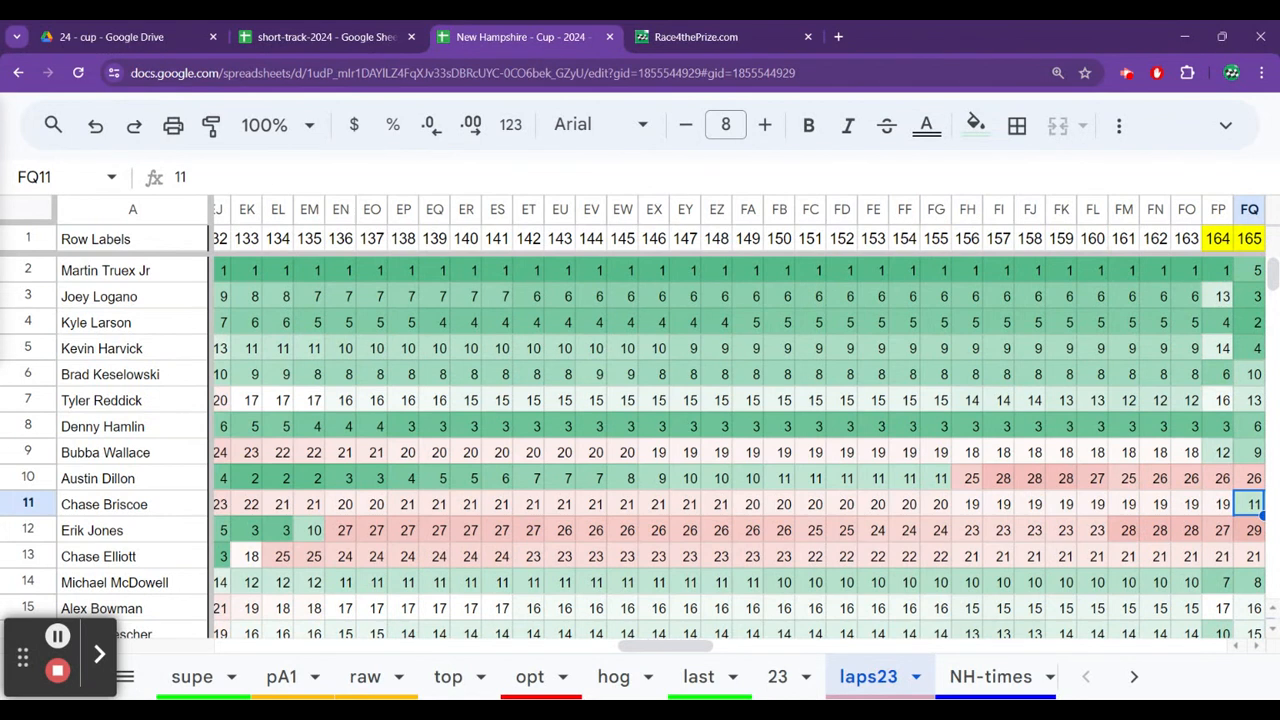
pyautogui.press('Right')
pyautogui.press('Right')
pyautogui.press('Right')
pyautogui.press('Right')
pyautogui.press('Right')
pyautogui.press('Right')
pyautogui.press('Right')
pyautogui.press('Right')
pyautogui.press('Right')
pyautogui.press('Right')
pyautogui.press('Right')
pyautogui.press('Right')
pyautogui.press('Right')
pyautogui.press('Right')
pyautogui.press('Right')
pyautogui.press('Right')
pyautogui.press('Right')
pyautogui.press('Right')
pyautogui.press('Right')
pyautogui.press('Right')
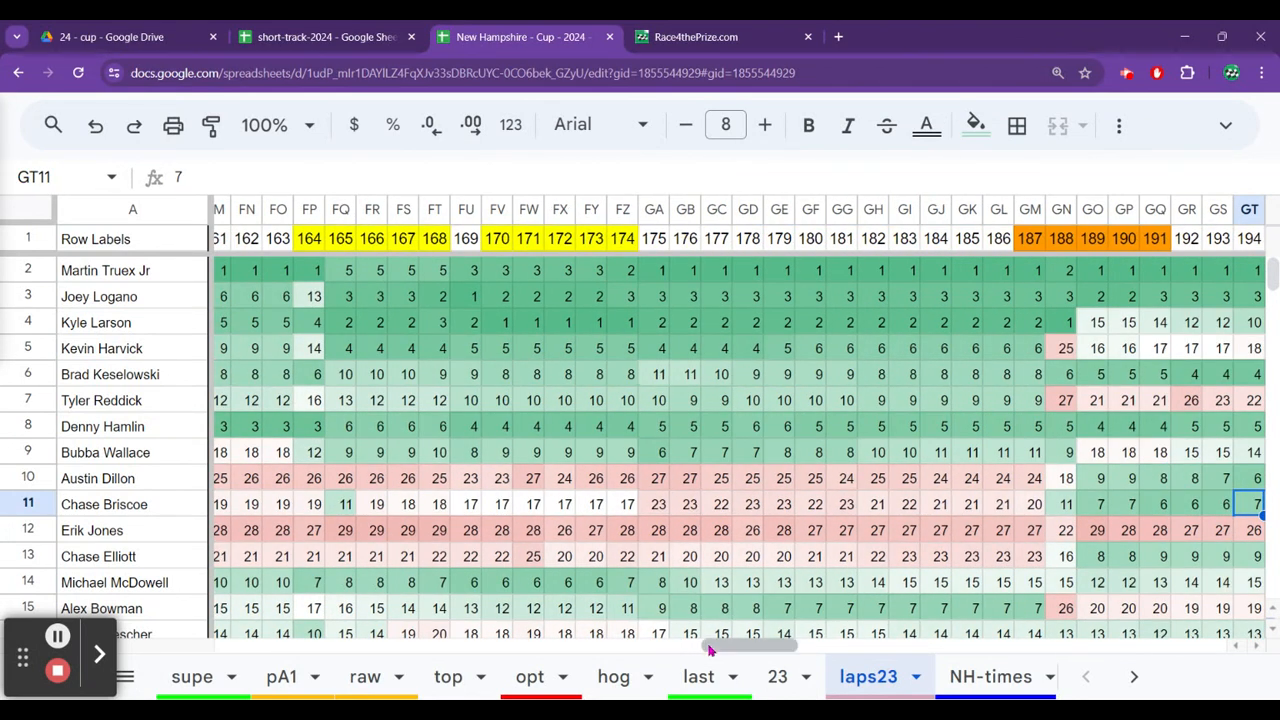
# Open sheet 23 and check the fast-lap points from Tyler Reddick up to Martin Truex Jr.
pyautogui.click(777, 676)
pyautogui.press('Up')
pyautogui.press('Up')
pyautogui.press('Up')
pyautogui.press('Up')
pyautogui.press('Up')
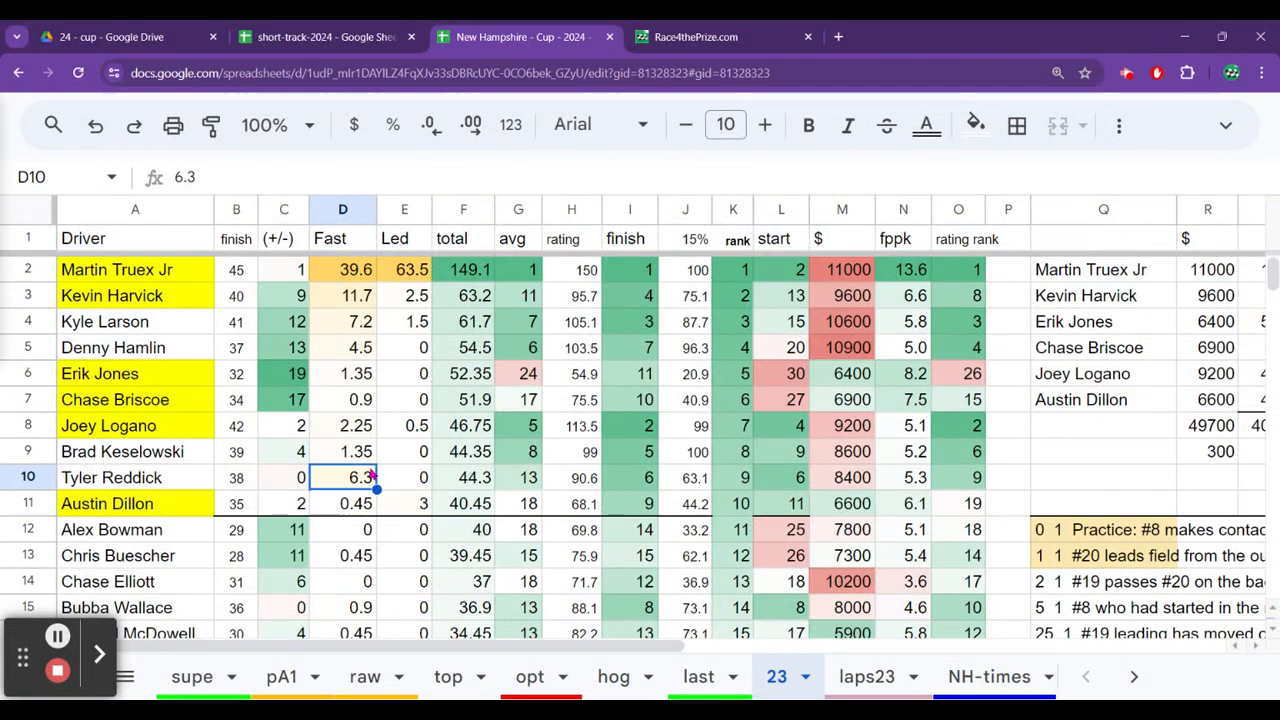
pyautogui.press('Up')
pyautogui.press('Up')
pyautogui.press('Up')
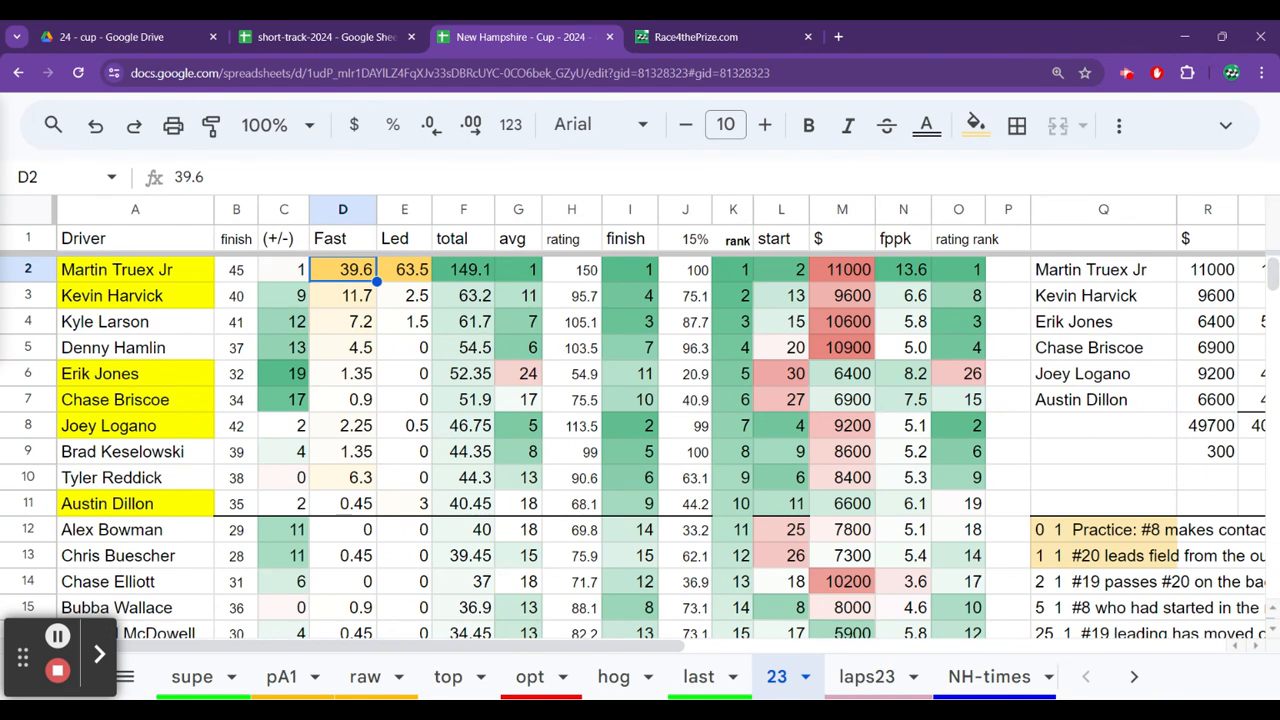
# Compare the fast-lap points on sheet 23 from Kevin Harvick down to Austin Dillon and back to Erik Jones.
pyautogui.press('Down')
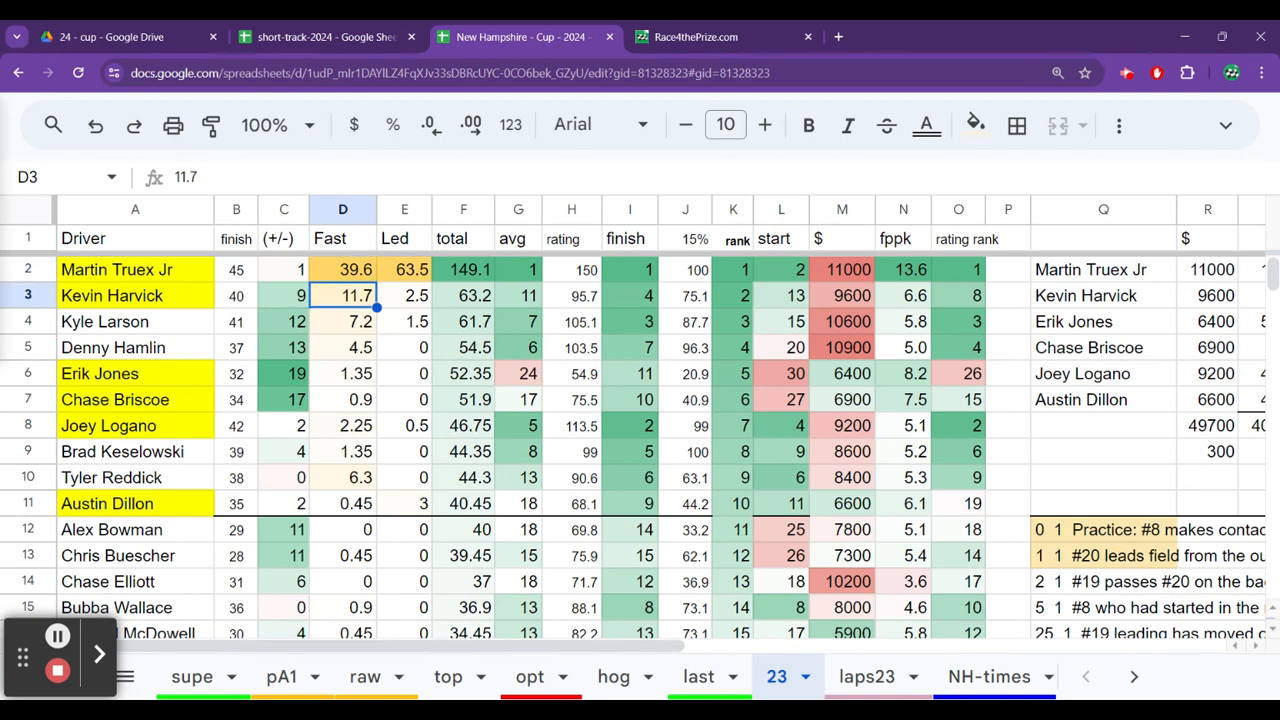
pyautogui.press('Down')
pyautogui.press('Down')
pyautogui.press('Down')
pyautogui.press('Down')
pyautogui.press('Down')
pyautogui.press('Down')
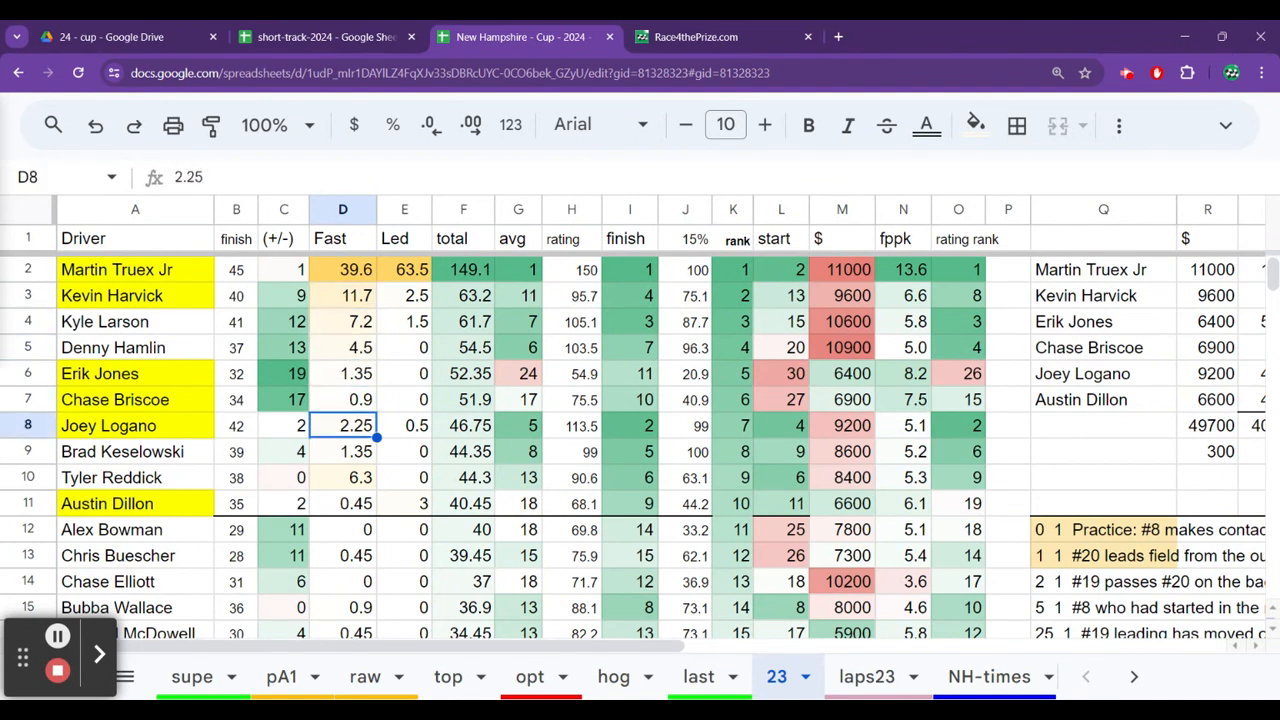
pyautogui.press('Down')
pyautogui.press('Down')
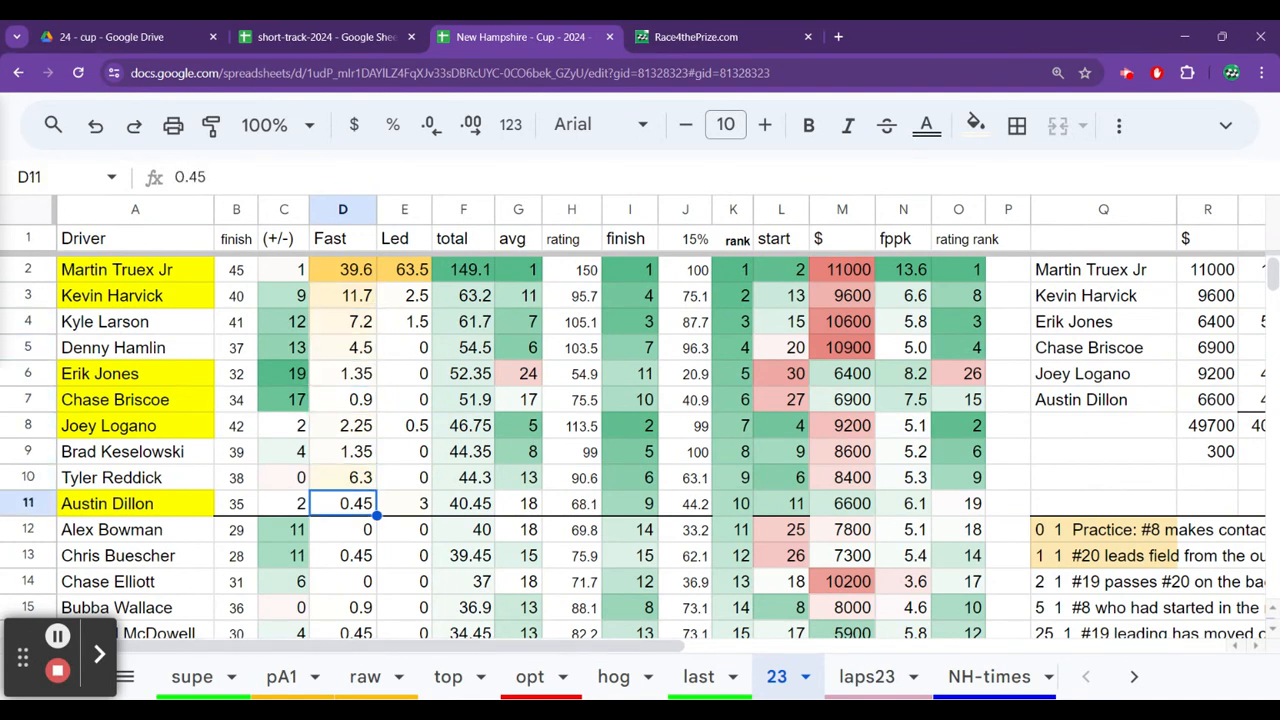
pyautogui.press('Up')
pyautogui.press('Up')
pyautogui.press('Up')
pyautogui.press('Up')
pyautogui.press('Up')
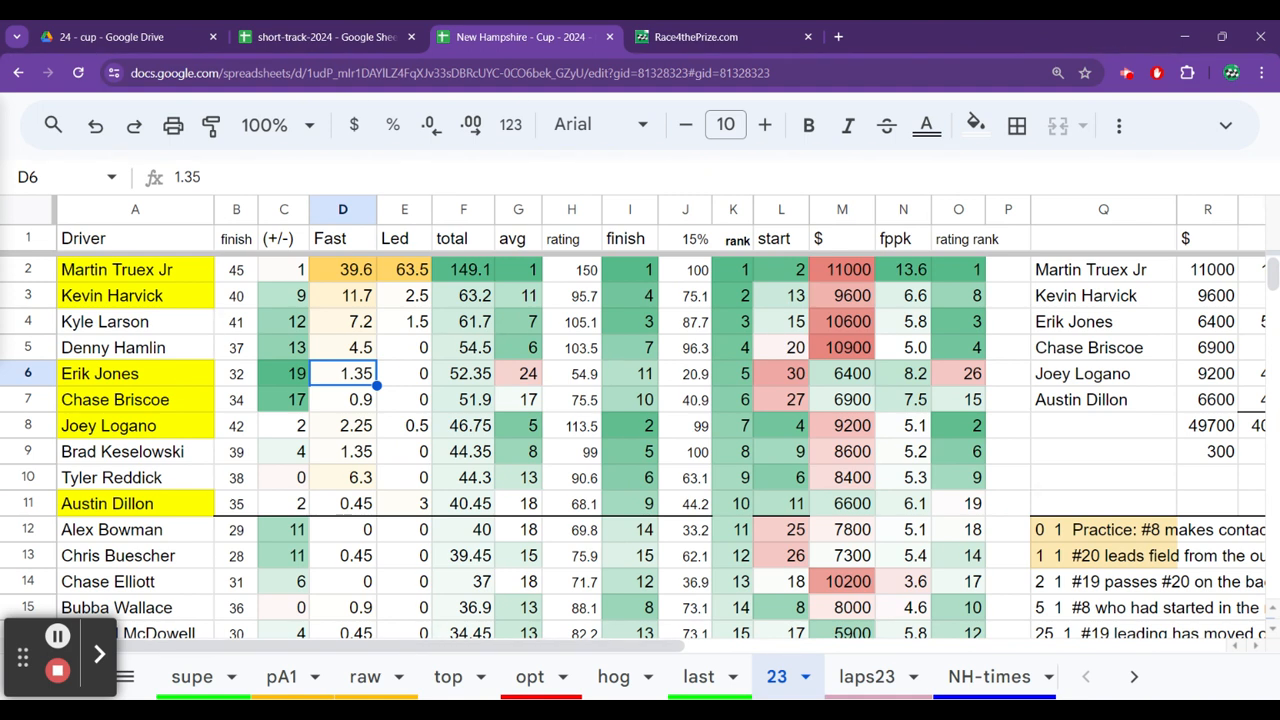
# Examine the total points on sheet 23 from Erik Jones and Chase Briscoe down to the last driver.
pyautogui.click(463, 374)
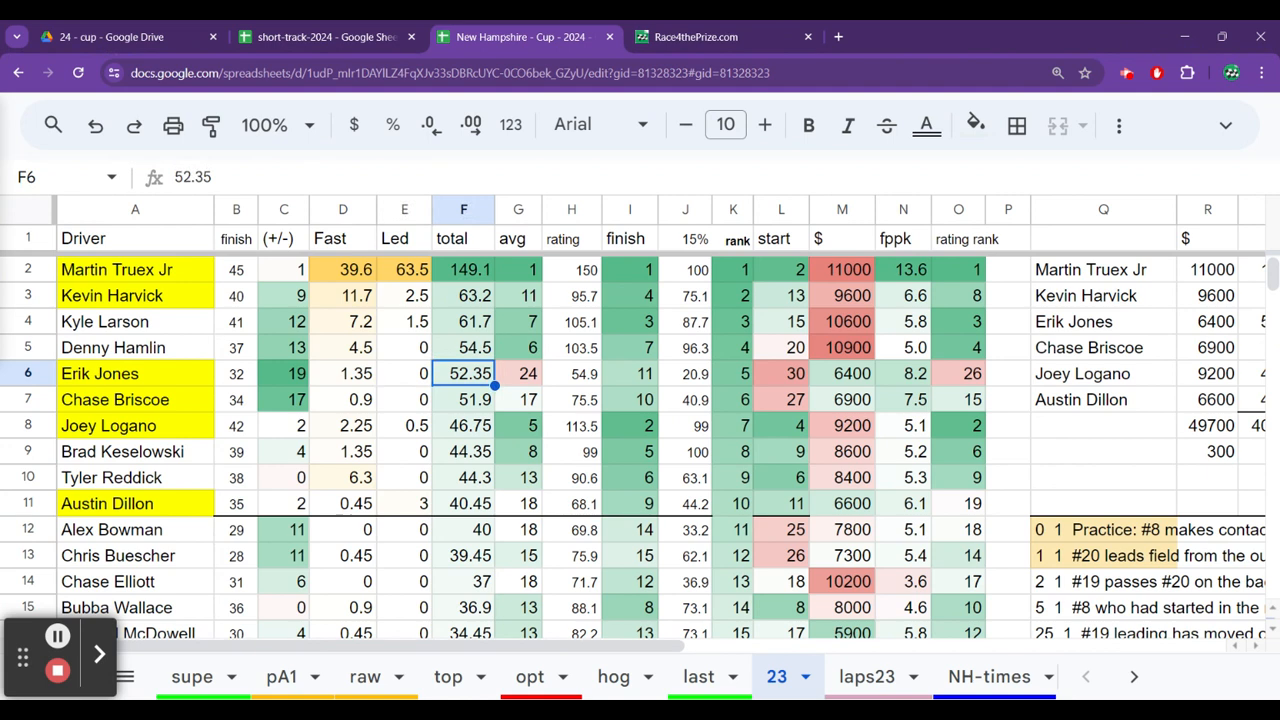
pyautogui.click(463, 400)
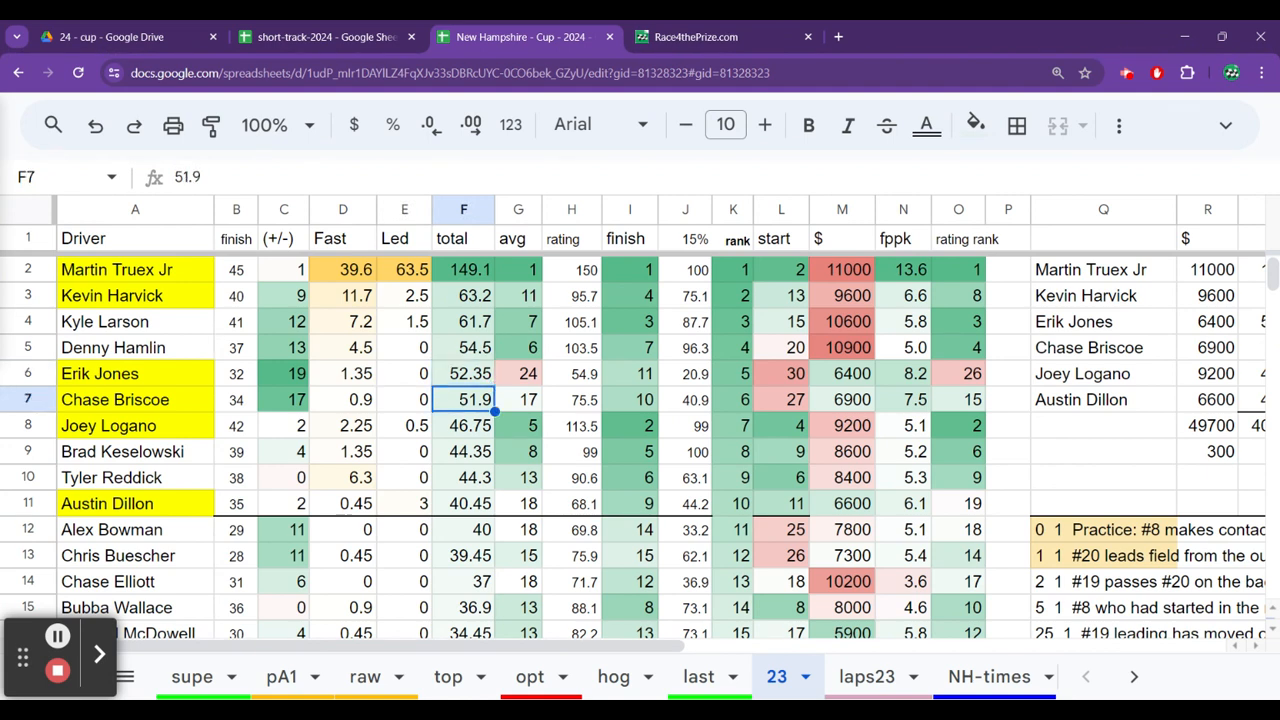
pyautogui.press('Down')
pyautogui.press('Down')
pyautogui.press('Down')
pyautogui.press('Down')
pyautogui.press('Down')
pyautogui.press('Down')
pyautogui.press('Down')
pyautogui.press('Down')
pyautogui.press('Down')
pyautogui.press('Down')
pyautogui.press('Down')
pyautogui.press('Down')
pyautogui.press('Down')
pyautogui.press('Down')
pyautogui.press('Down')
pyautogui.press('Down')
pyautogui.press('Down')
pyautogui.press('Down')
pyautogui.press('Down')
pyautogui.press('Down')
pyautogui.press('Down')
pyautogui.press('Down')
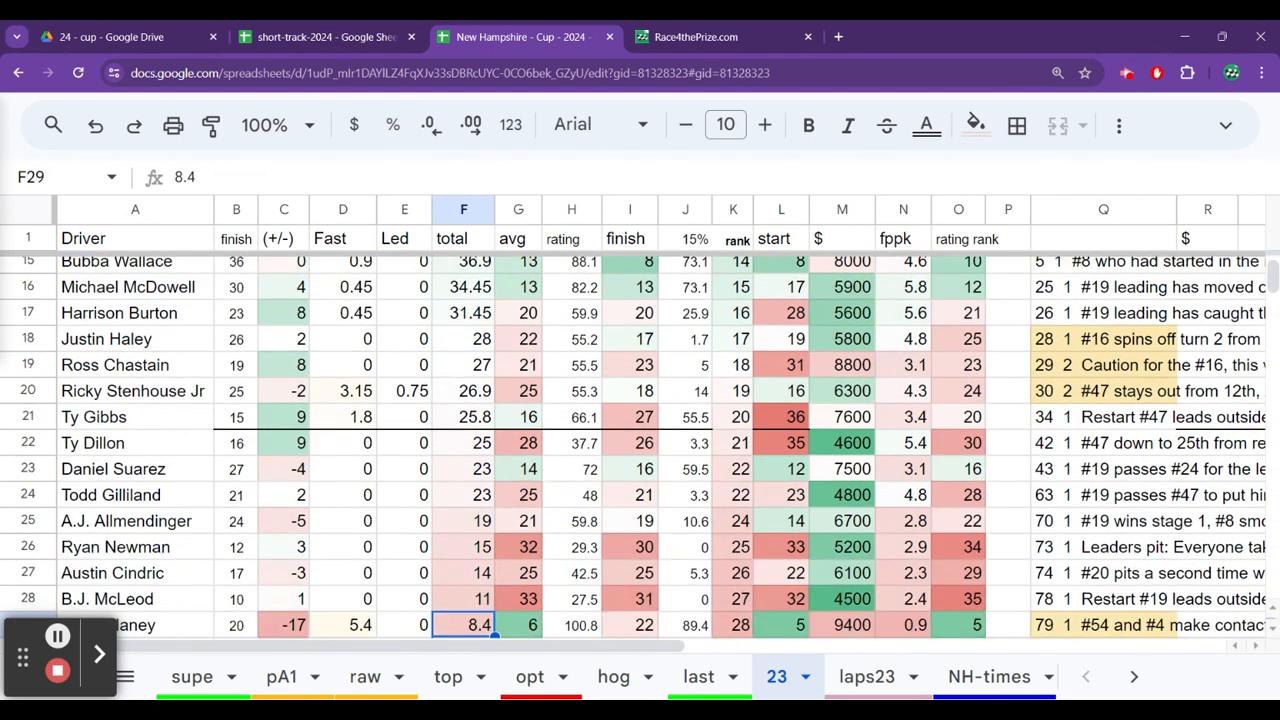
pyautogui.press('Down')
pyautogui.press('Down')
pyautogui.press('Down')
pyautogui.press('Down')
pyautogui.press('Down')
pyautogui.press('Down')
pyautogui.press('Down')
pyautogui.press('Down')
pyautogui.press('Down')
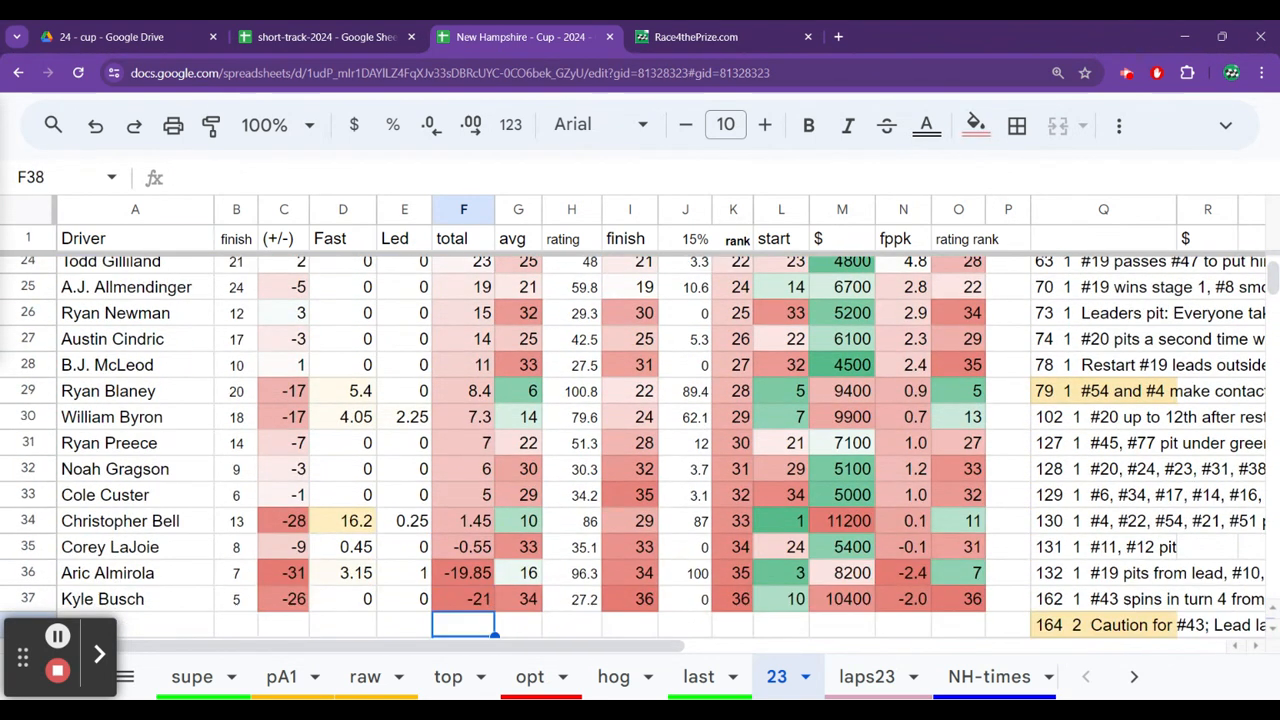
# Compare Christopher Bell's total points, average position and fast-lap points on sheet 23.
pyautogui.press('Up')
pyautogui.press('Up')
pyautogui.press('Up')
pyautogui.press('Up')
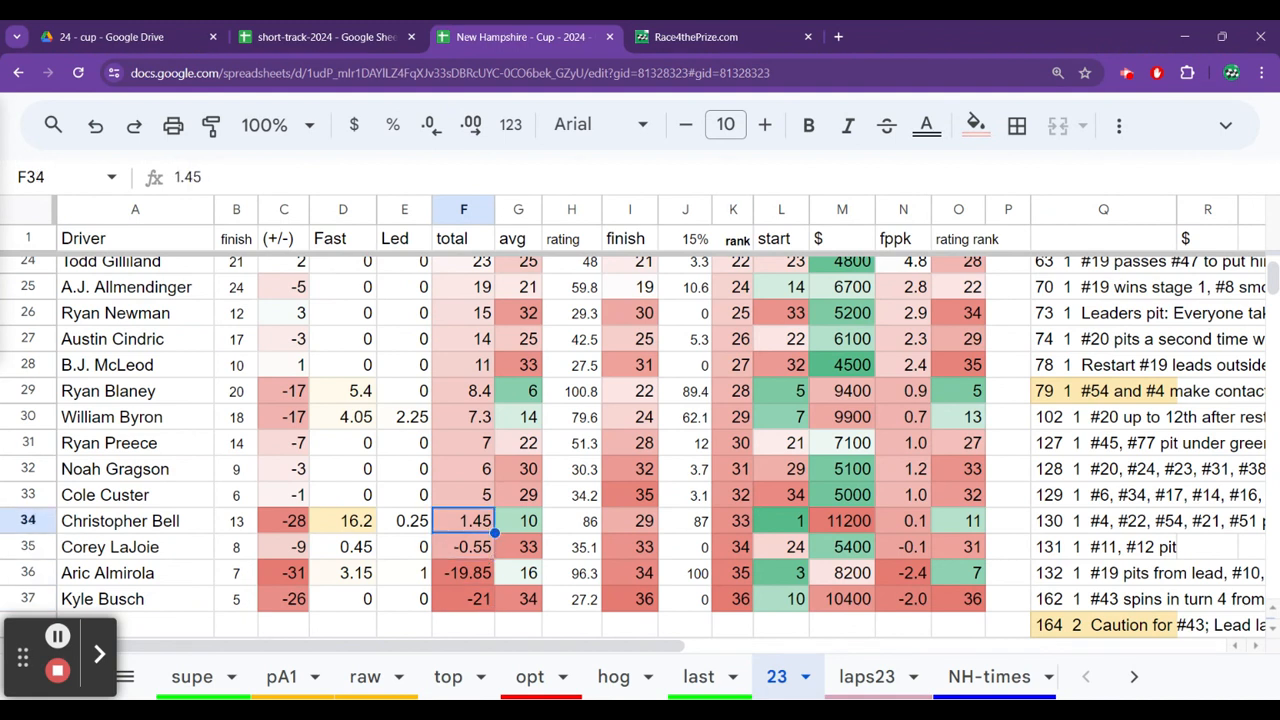
pyautogui.press('Right')
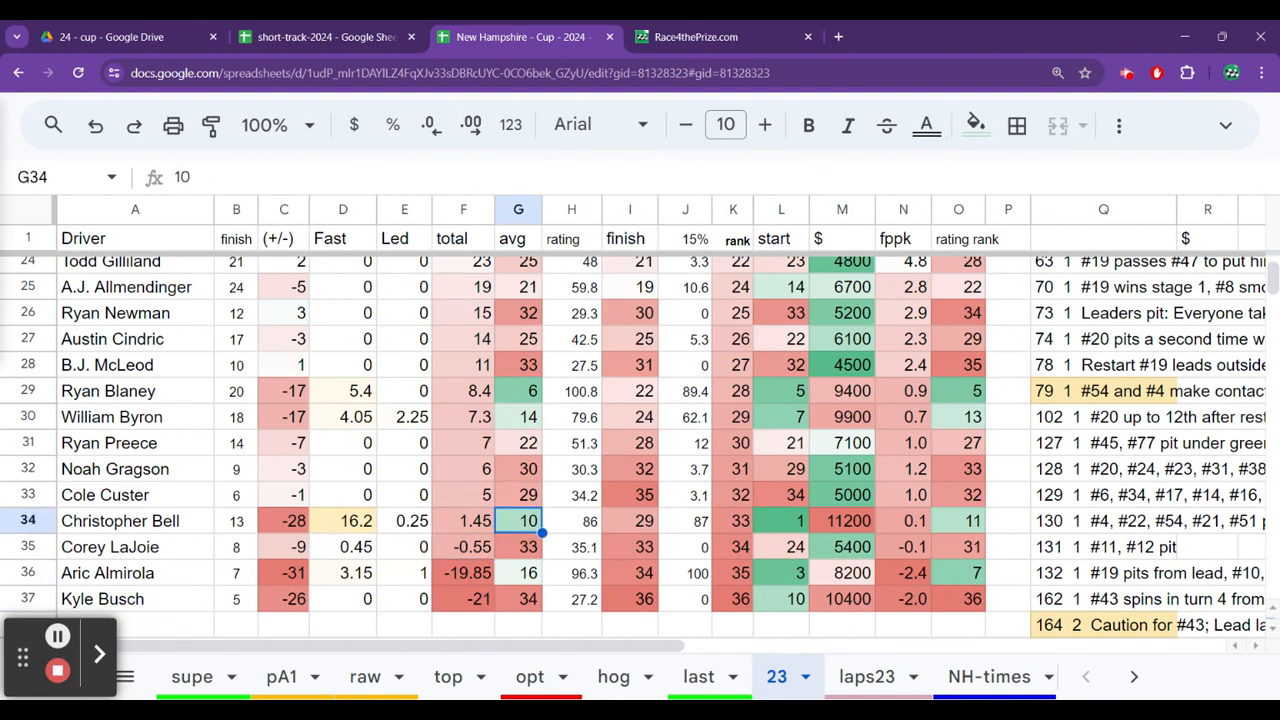
pyautogui.press('Left')
pyautogui.press('Left')
pyautogui.press('Left')
pyautogui.press('Right')
pyautogui.press('Right')
pyautogui.press('Right')
pyautogui.press('Left')
pyautogui.press('Left')
pyautogui.press('Left')
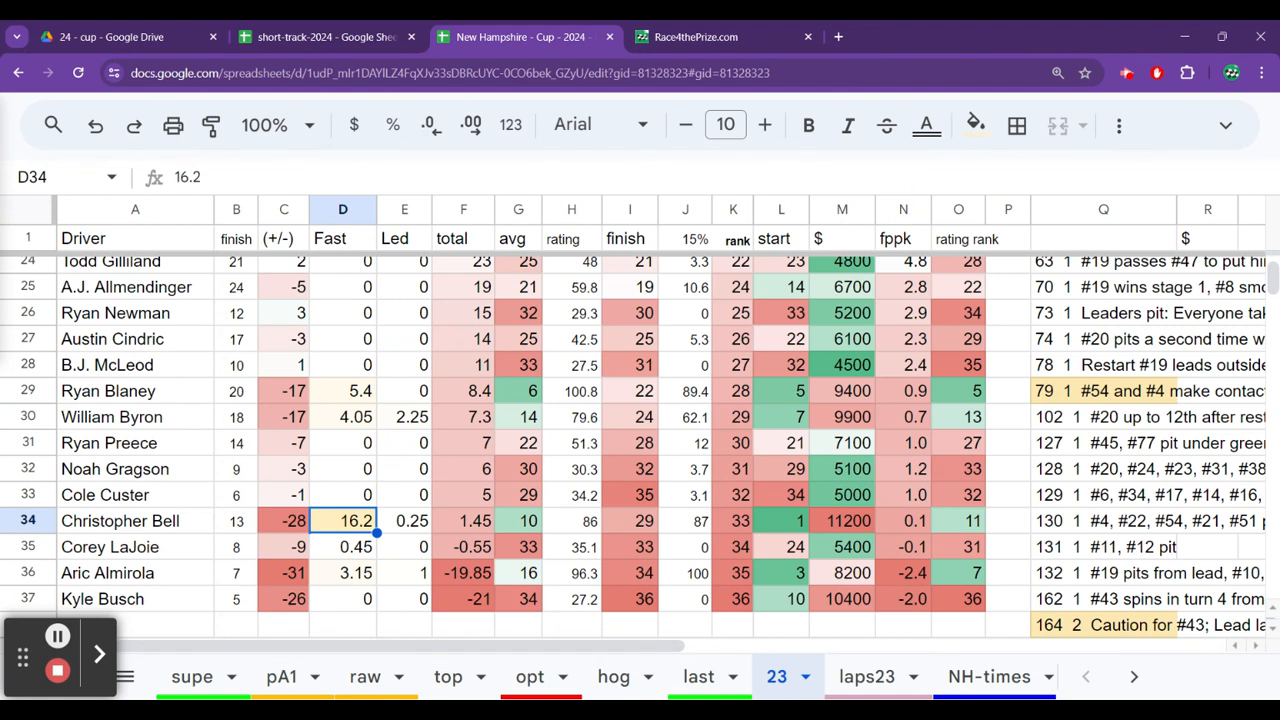
# Check William Byron's and Ryan Blaney's fast-lap points on sheet 23.
pyautogui.press('Up')
pyautogui.press('Up')
pyautogui.press('Up')
pyautogui.press('Up')
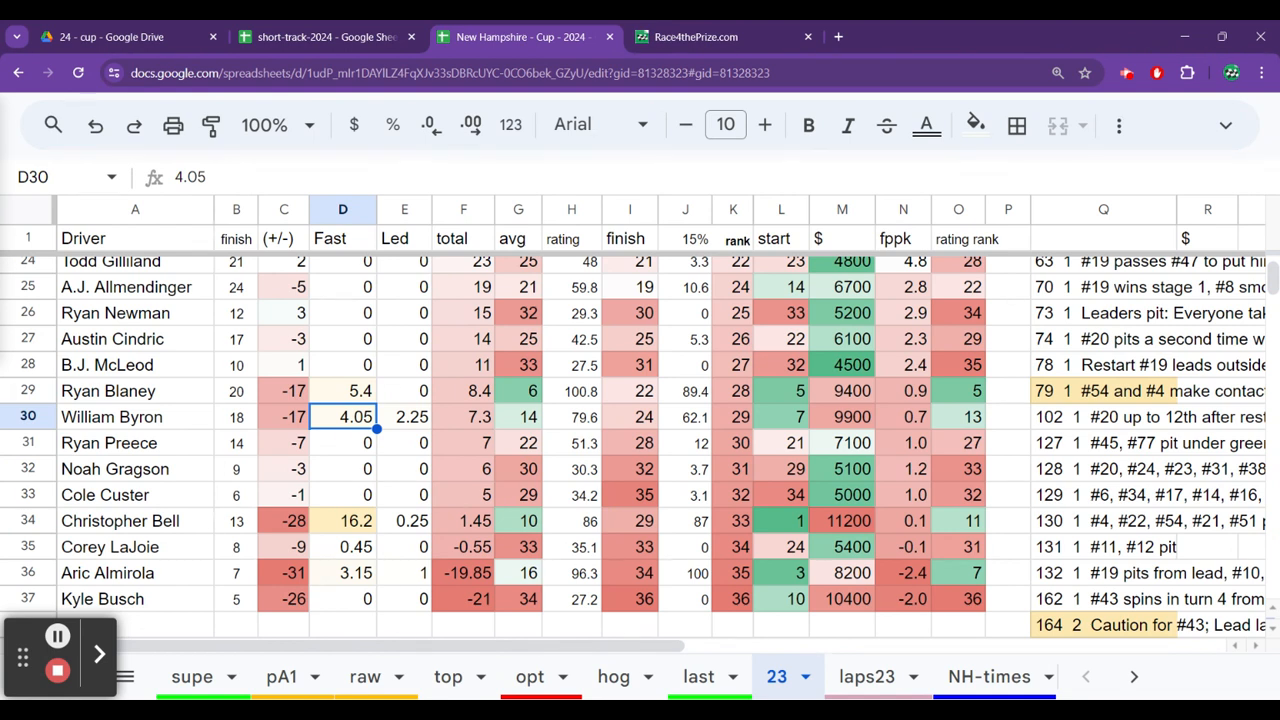
pyautogui.press('Up')
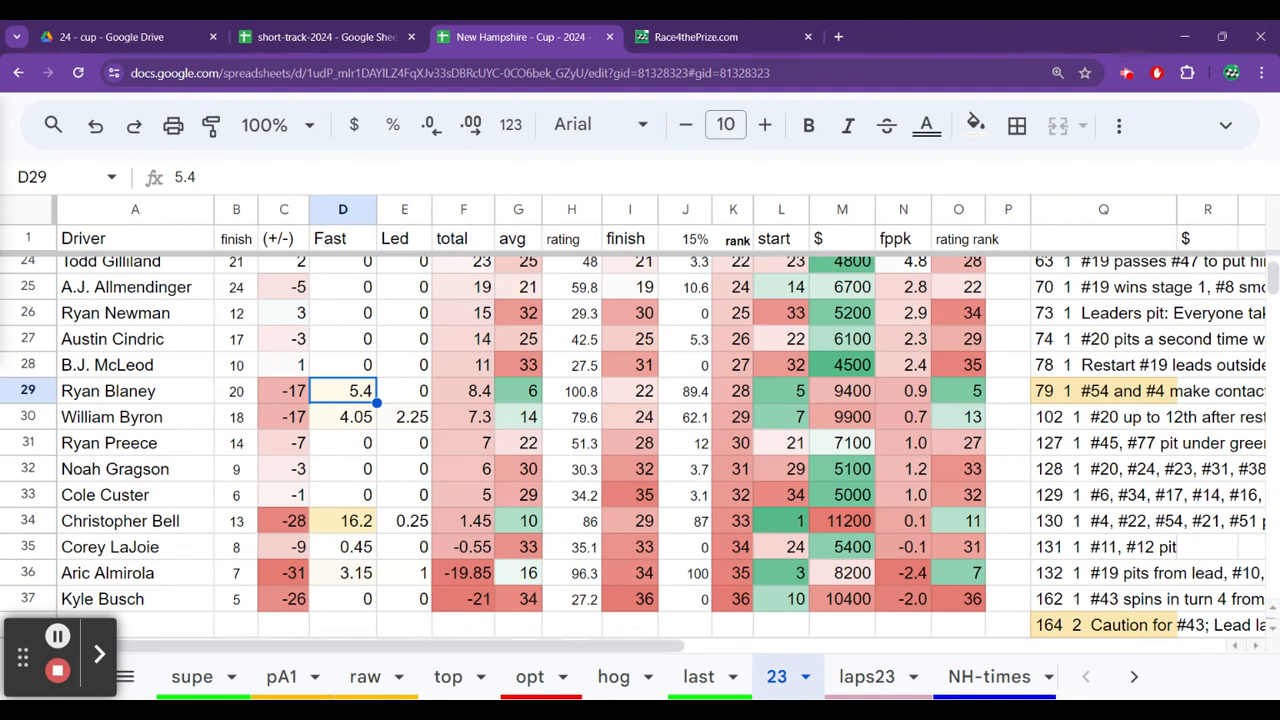
# Compare Ryan Blaney's finish with his average running position on sheet 23.
pyautogui.press('Right')
pyautogui.press('Right')
pyautogui.press('Right')
pyautogui.press('Right')
pyautogui.press('Right')
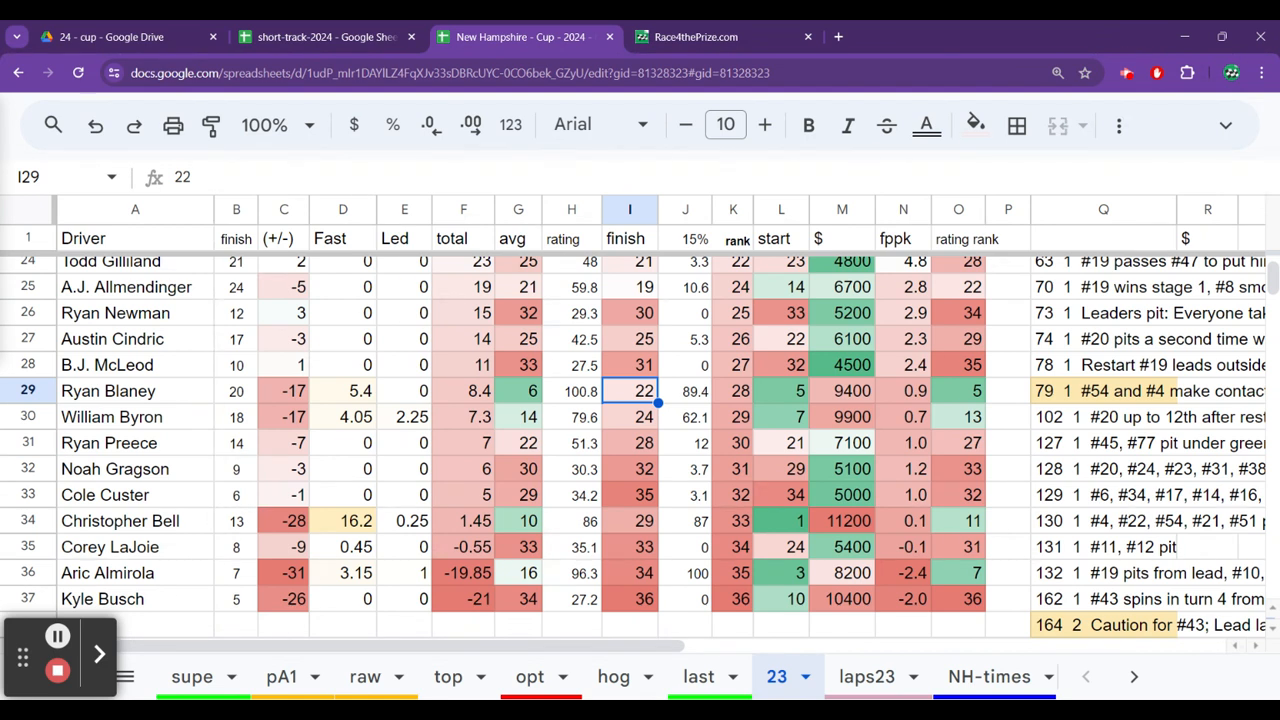
pyautogui.press('Left')
# Compare the fast-lap points of Ryan Blaney, Kevin Harvick and Martin Truex Jr on sheet 23.
pyautogui.press('Left')
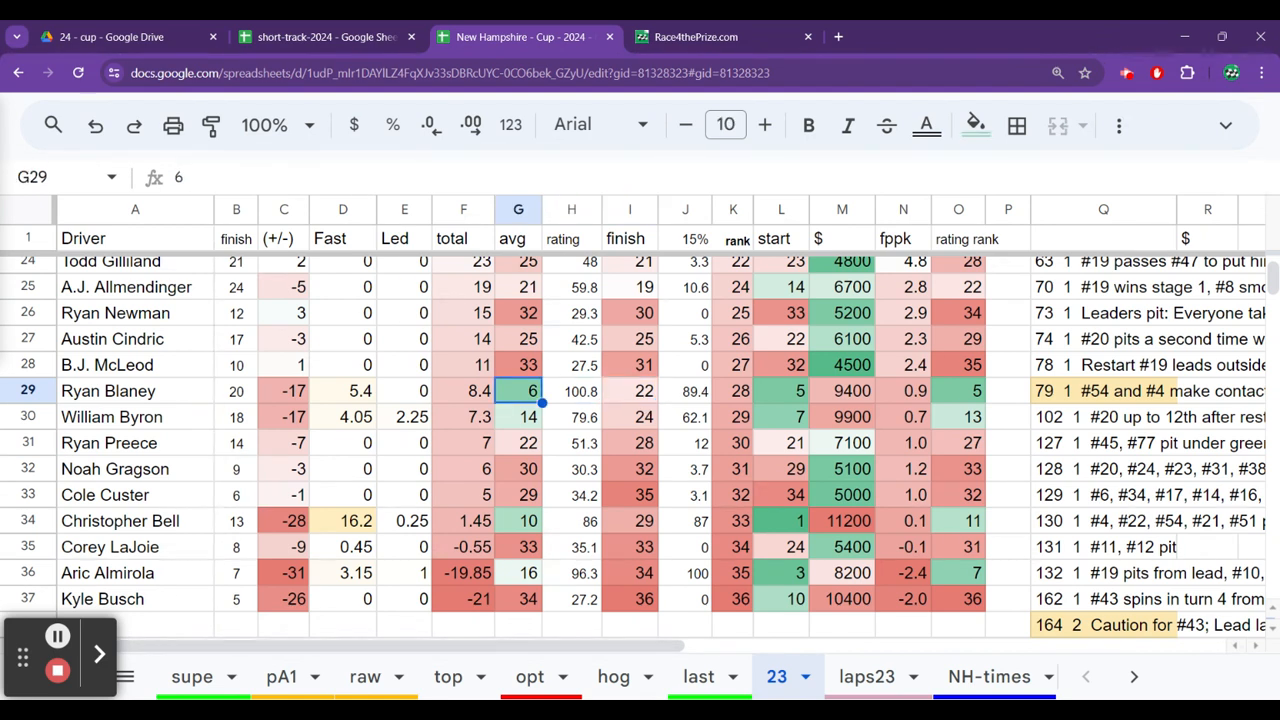
pyautogui.press('Left')
pyautogui.press('Left')
pyautogui.press('Left')
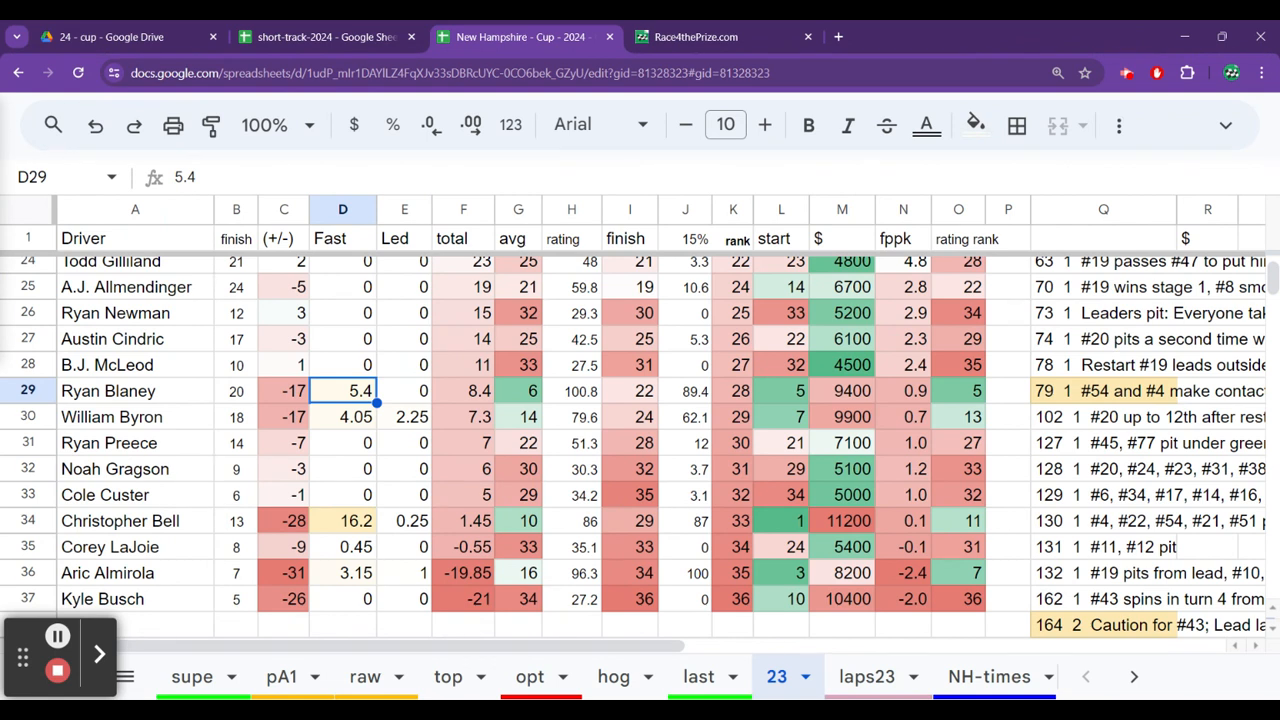
pyautogui.hotkey('ctrl', 'Up')
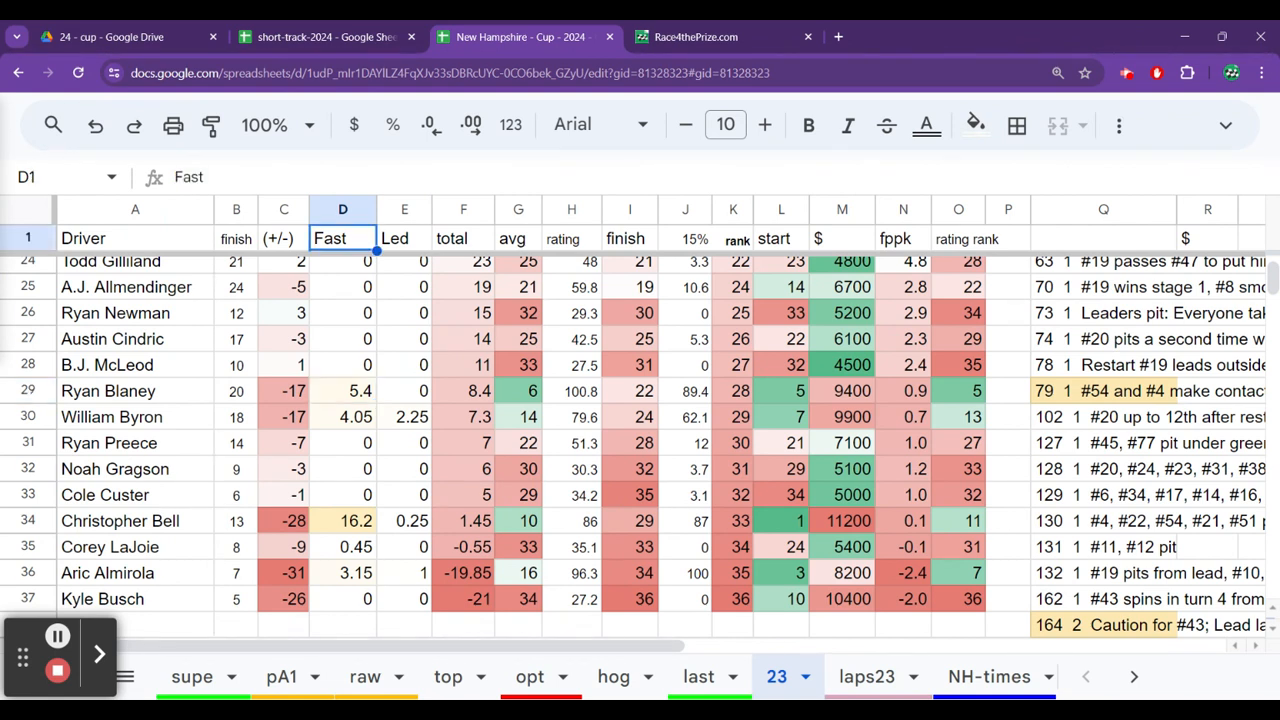
pyautogui.press('Down')
pyautogui.press('Down')
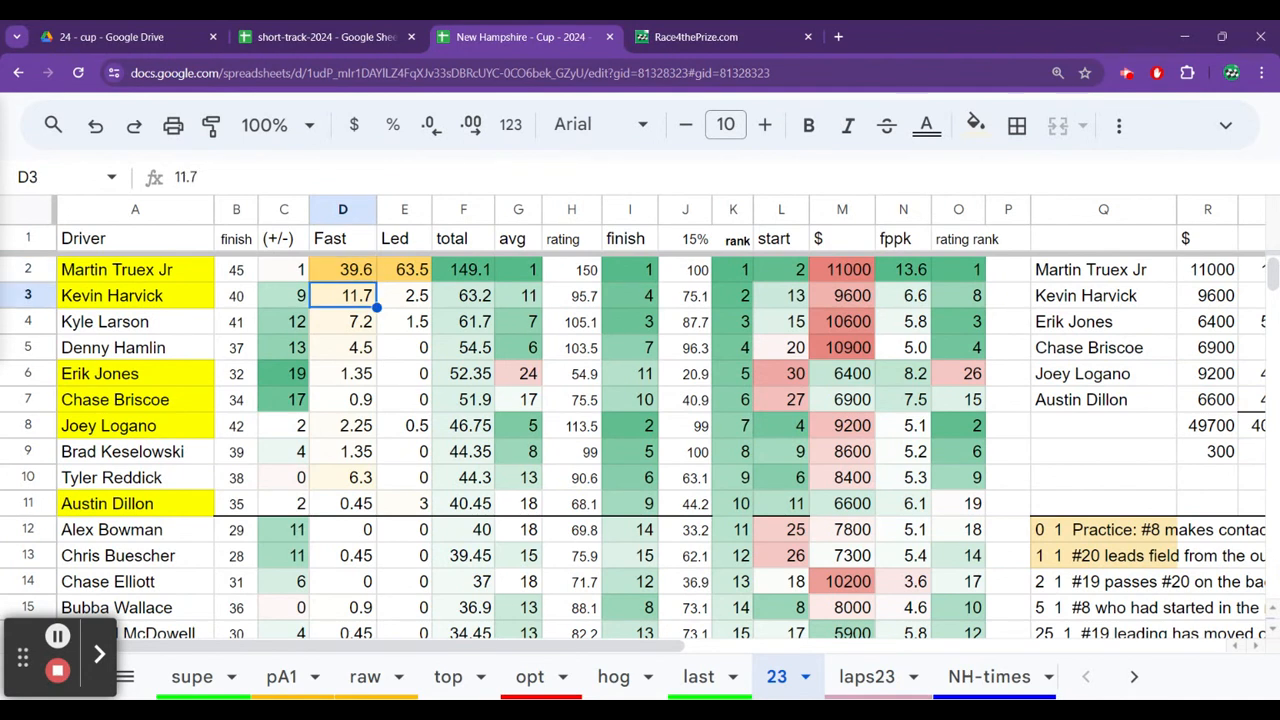
pyautogui.press('Up')
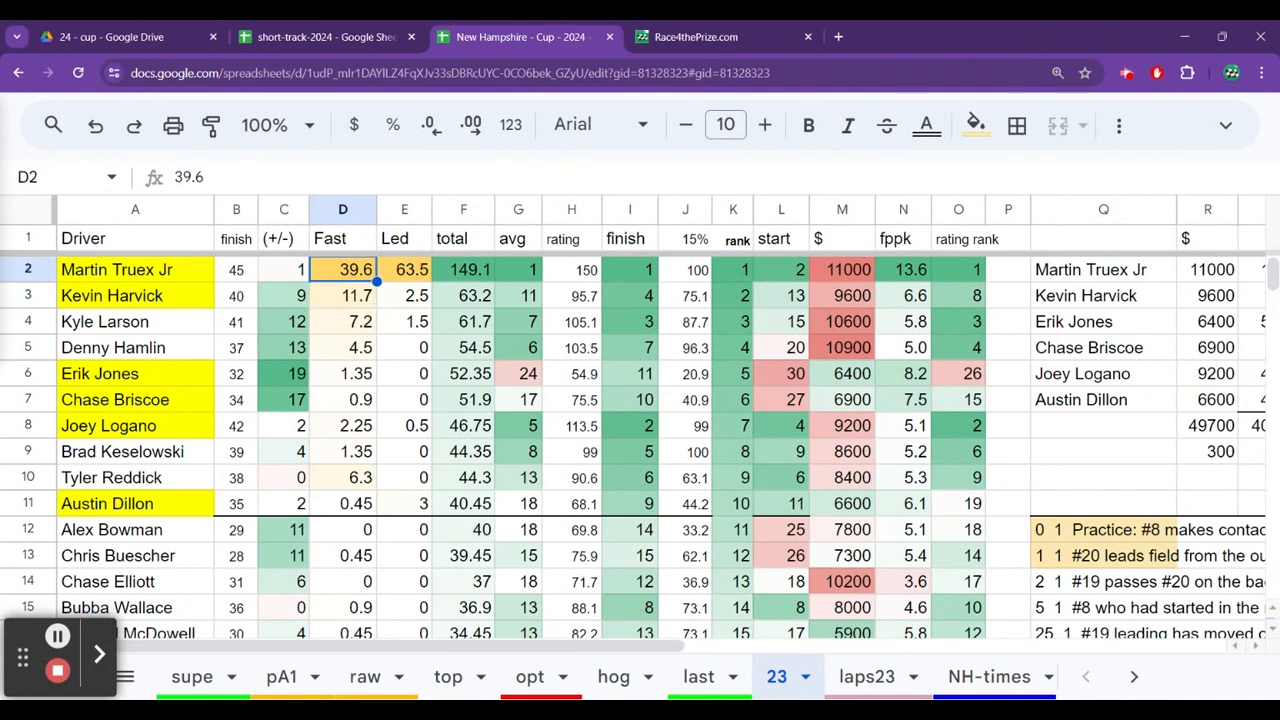
pyautogui.press('Down')
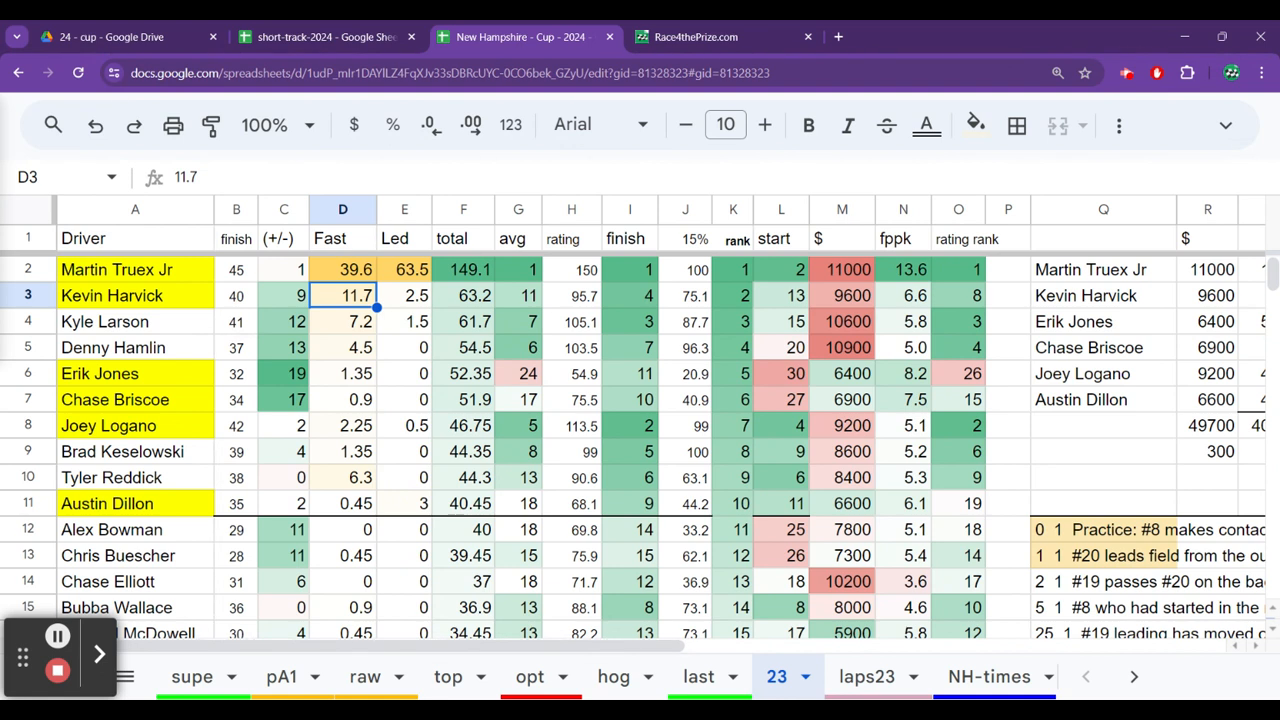
pyautogui.press('Up')
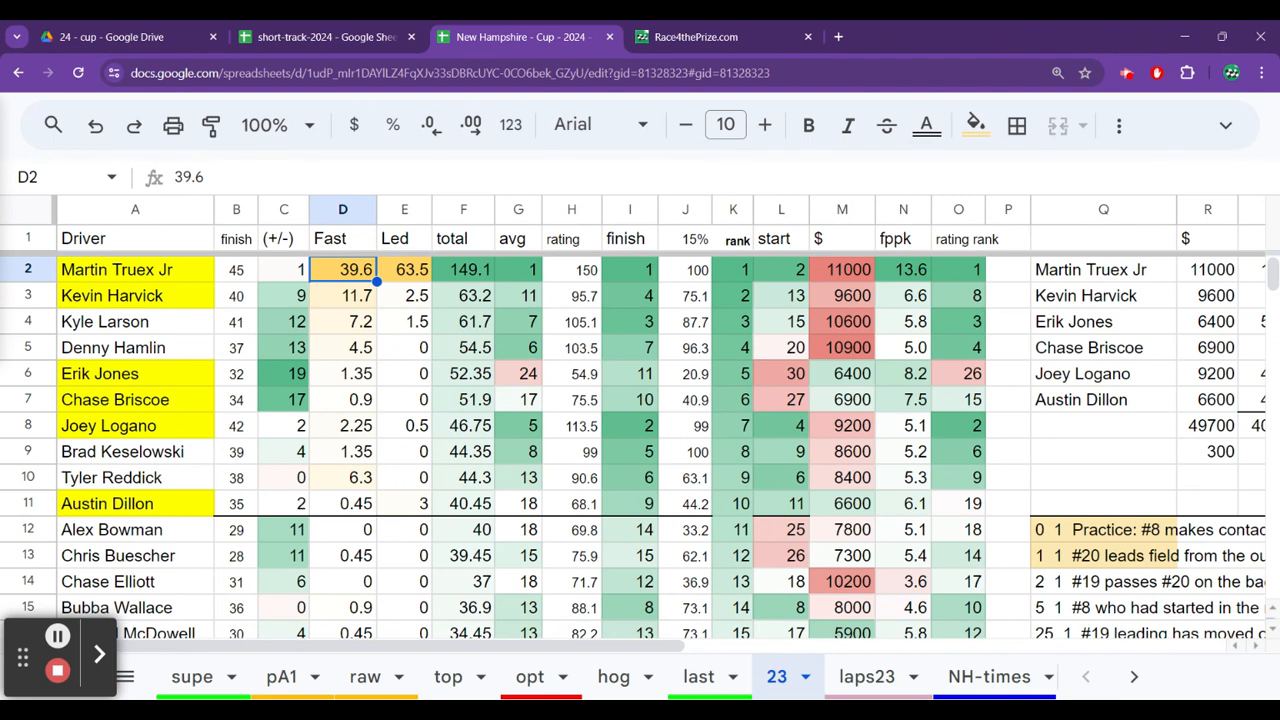
# Switch to the short-track-2024 spreadsheet and open its s2 sheet.
pyautogui.click(344, 36)
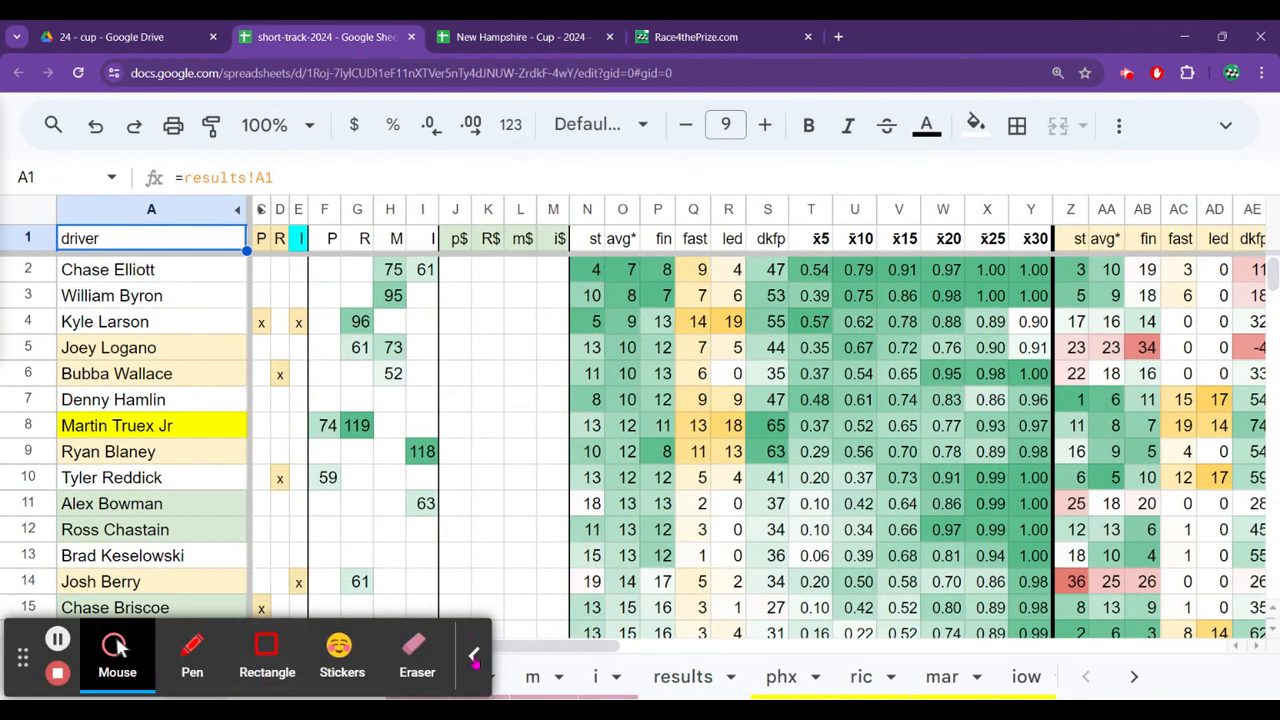
pyautogui.click(475, 658)
pyautogui.click(252, 677)
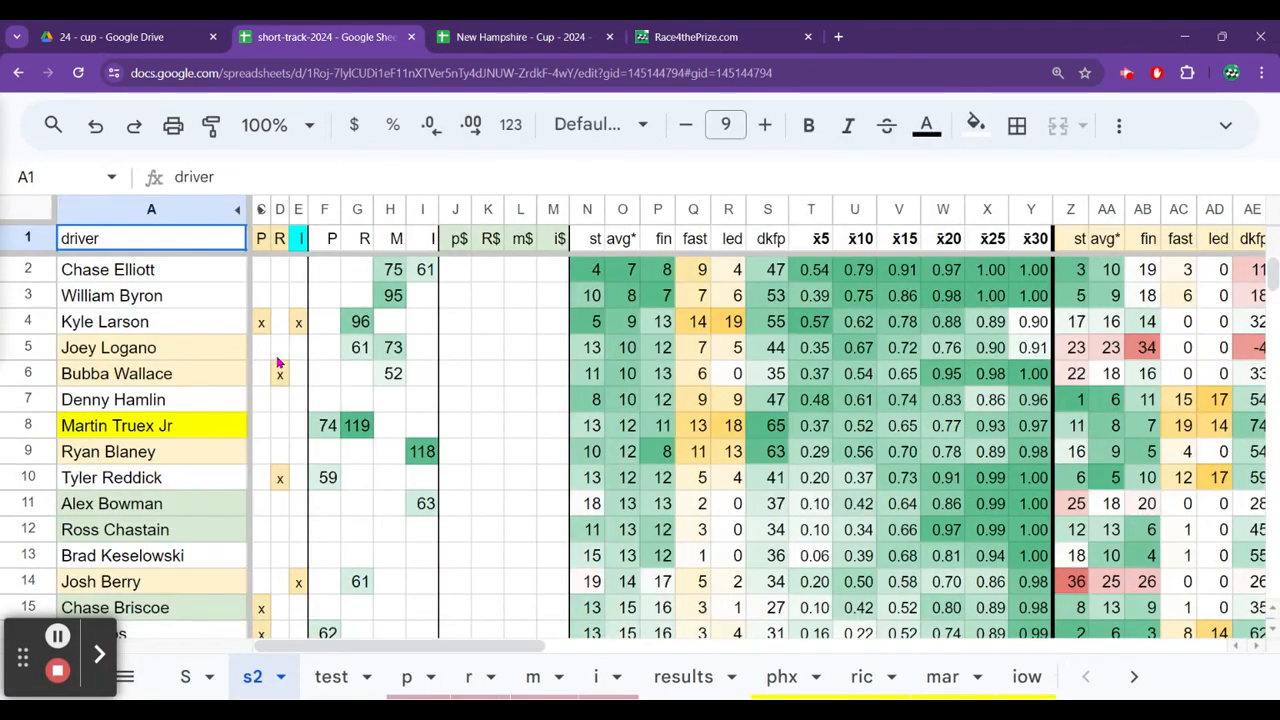
pyautogui.click(280, 356)
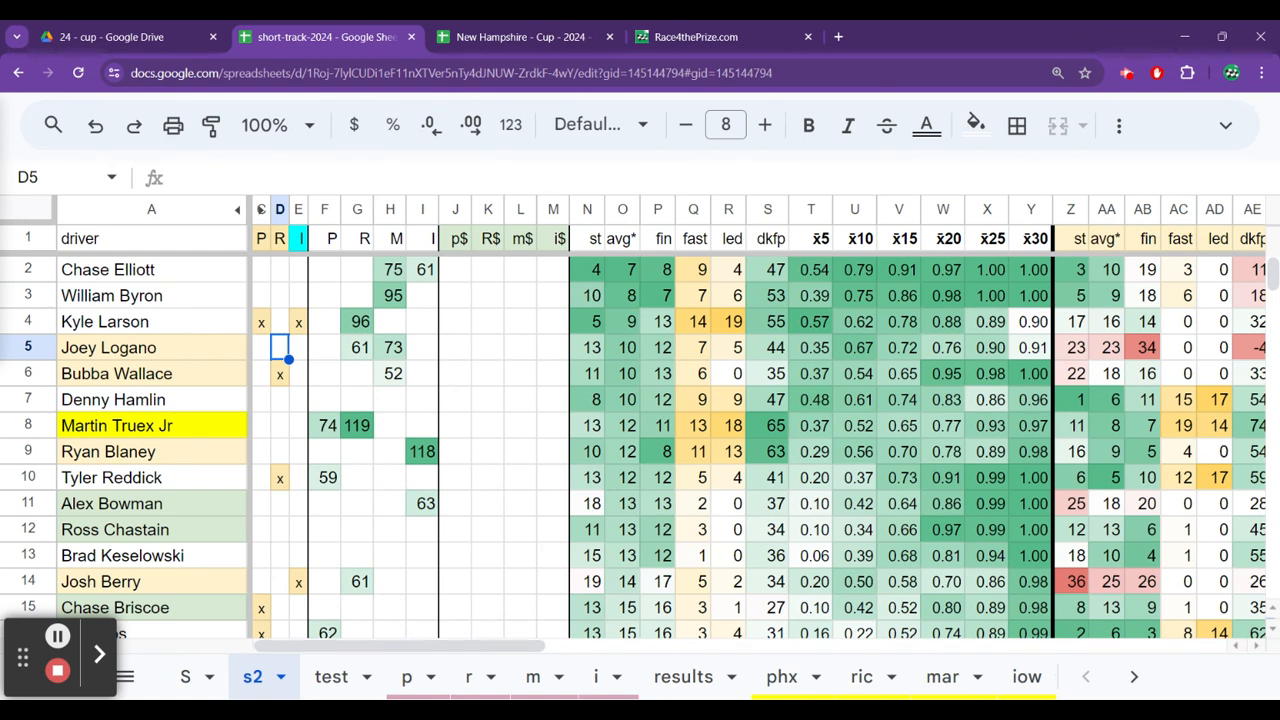
# View the Race4thePrize.com home page and return to the s2 sheet of short-track-2024.
pyautogui.click(688, 35)
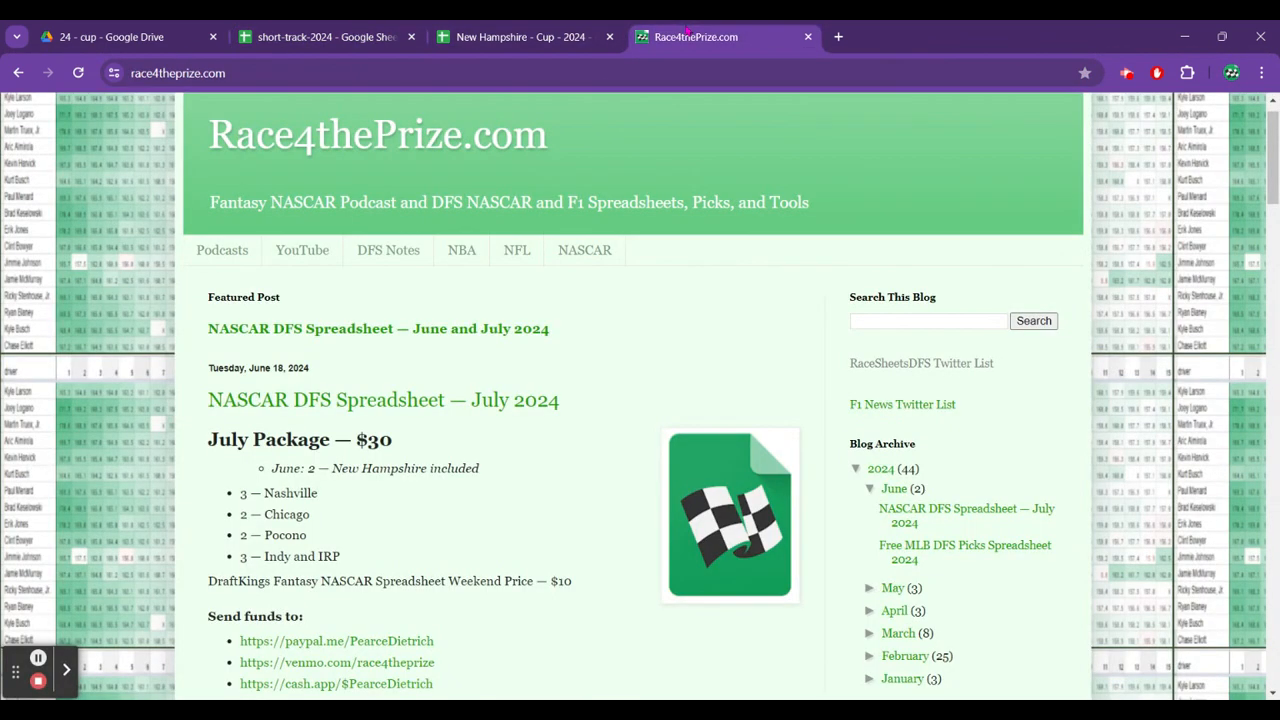
pyautogui.click(357, 37)
pyautogui.click(369, 304)
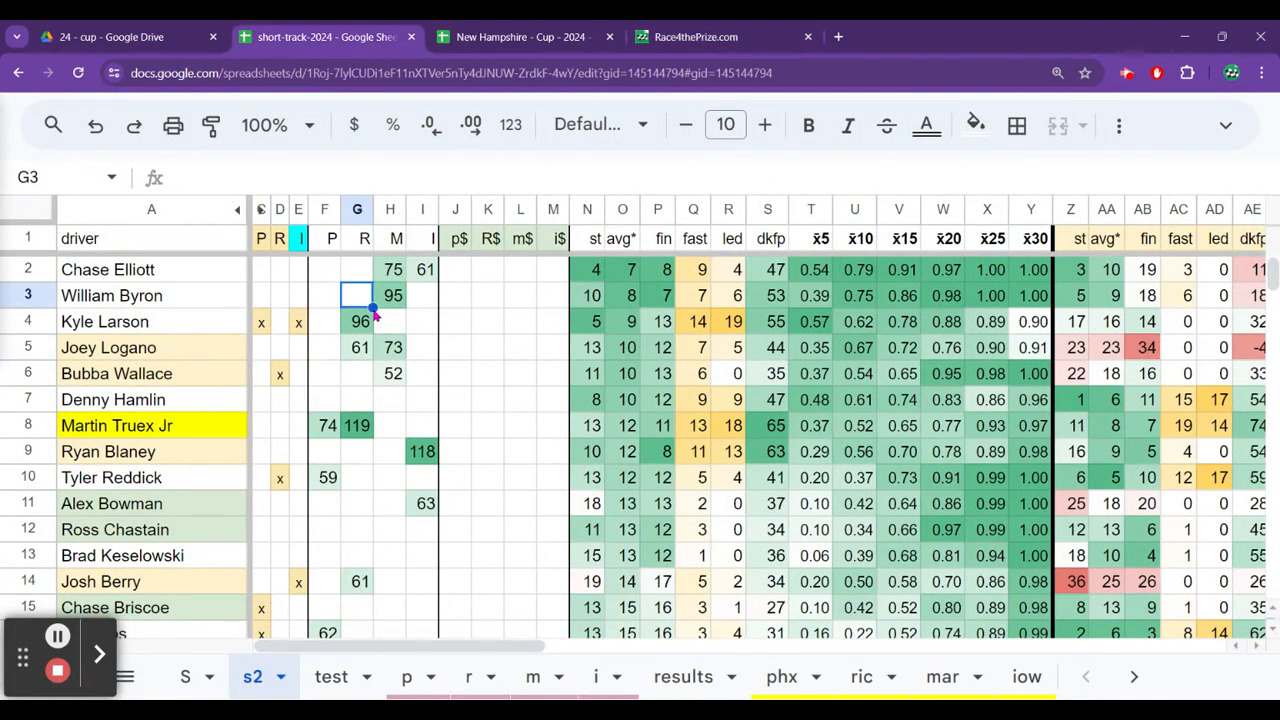
# Examine the ranked drivers on sheet s2 from Chase Elliott down to Martin Truex Jr.
pyautogui.press('Up')
pyautogui.press('Up')
pyautogui.press('Down')
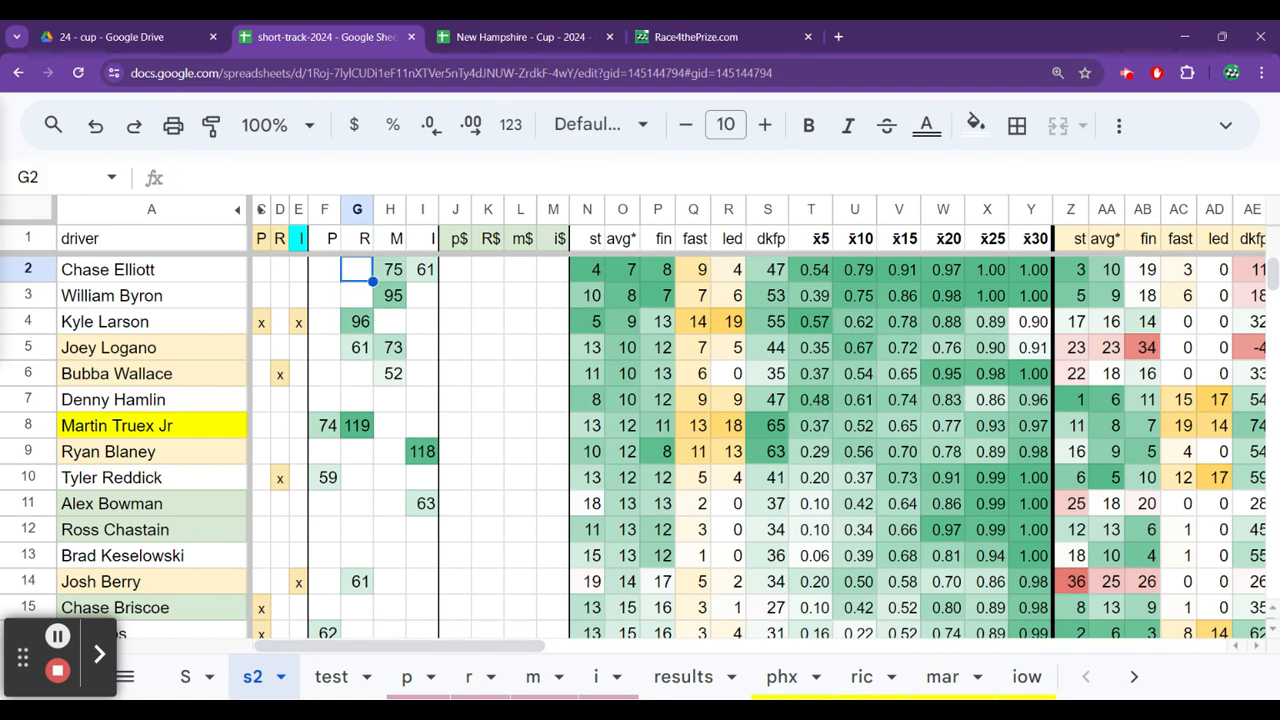
pyautogui.press('Left')
pyautogui.press('Left')
pyautogui.press('Left')
pyautogui.press('Left')
pyautogui.press('Left')
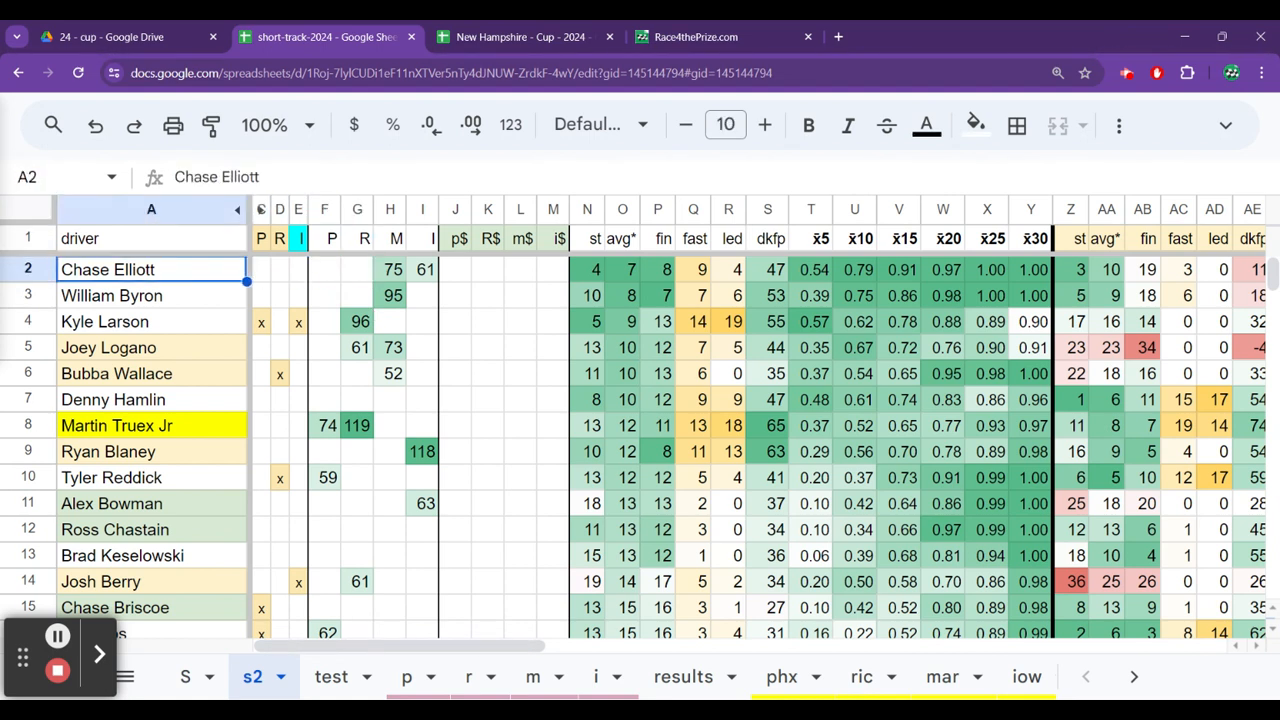
pyautogui.press('Right')
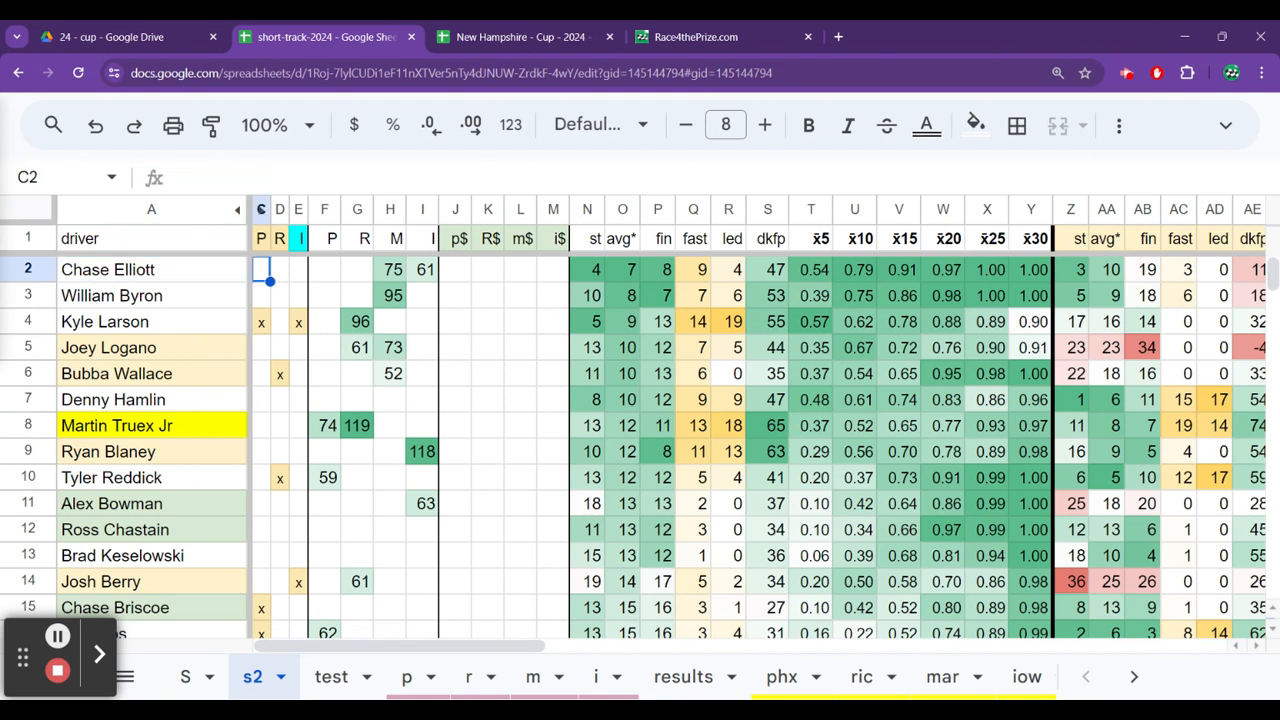
pyautogui.press('Left')
pyautogui.press('Down')
pyautogui.press('Down')
pyautogui.press('Down')
pyautogui.press('Down')
pyautogui.press('Down')
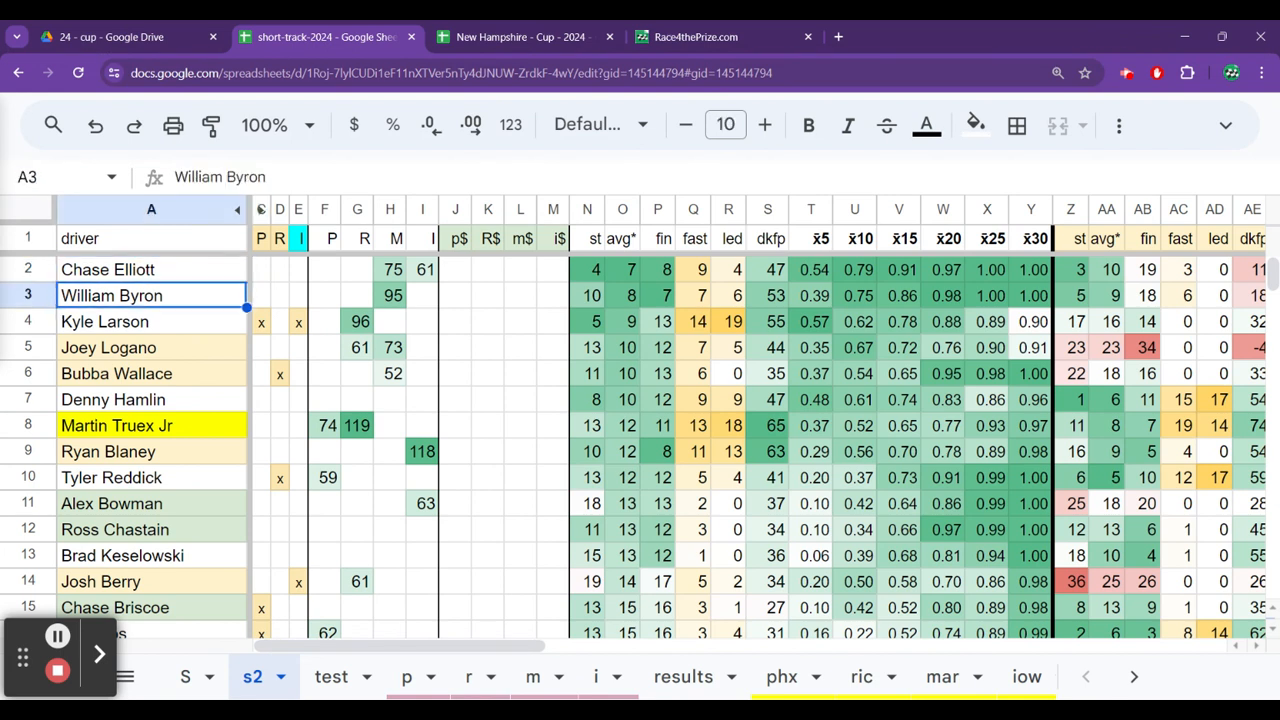
pyautogui.press('Down')
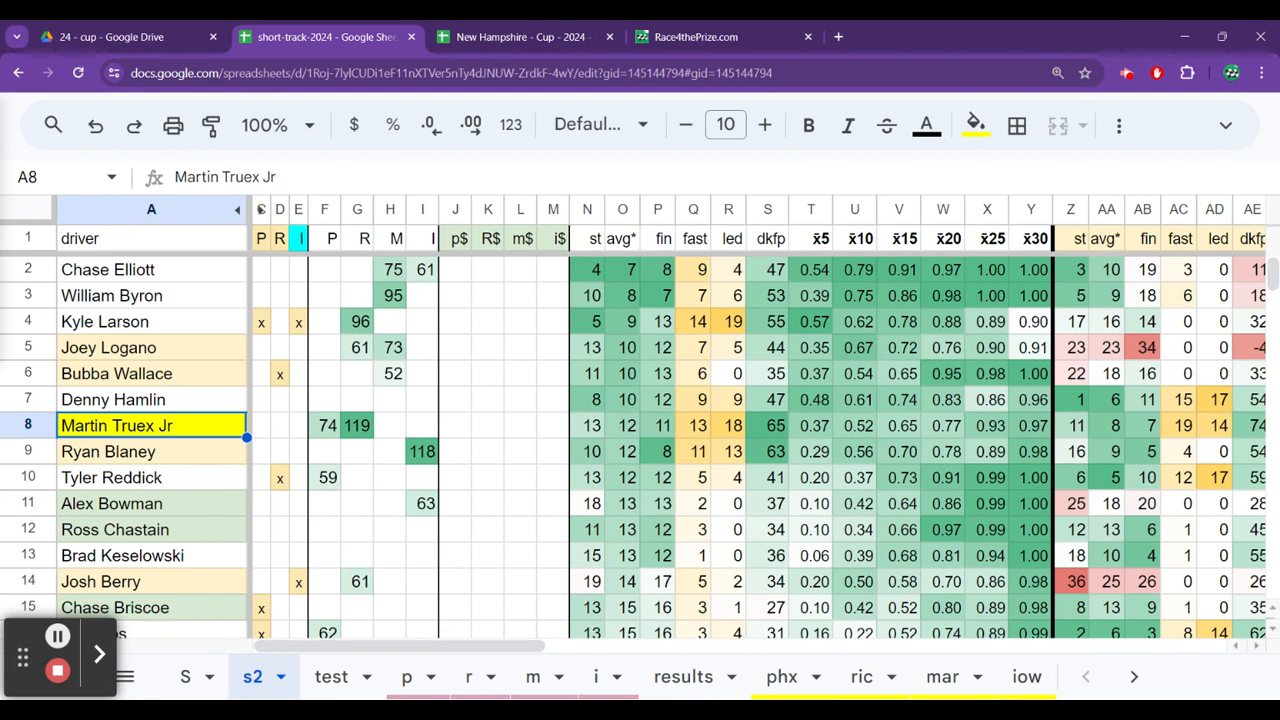
# Review the drivers above Martin Truex Jr on sheet s2 again, finishing at Kyle Larson.
pyautogui.press('Up')
pyautogui.press('Down')
pyautogui.press('Up')
pyautogui.press('Up')
pyautogui.press('Up')
pyautogui.press('Up')
pyautogui.press('Up')
pyautogui.press('Up')
pyautogui.press('Down')
pyautogui.press('Down')
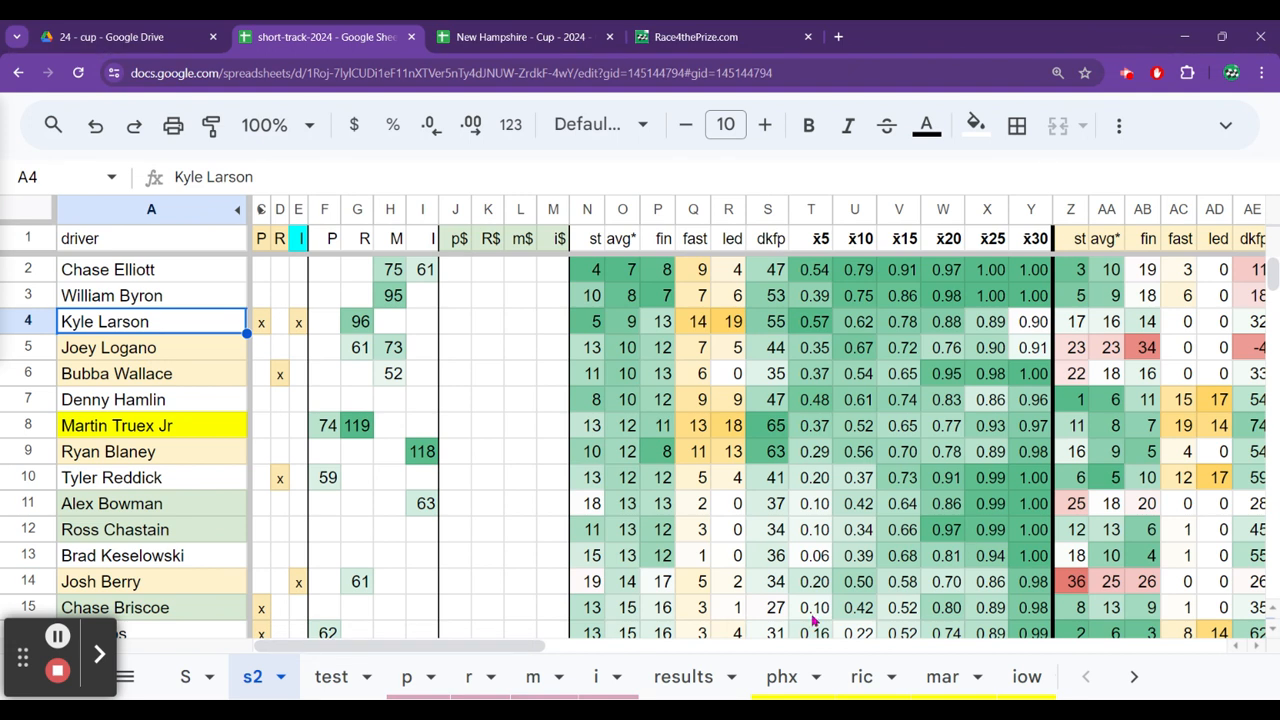
# Switch to the New Hampshire Cup spreadsheet and open the 2022 race results on sheet 22.
pyautogui.click(516, 46)
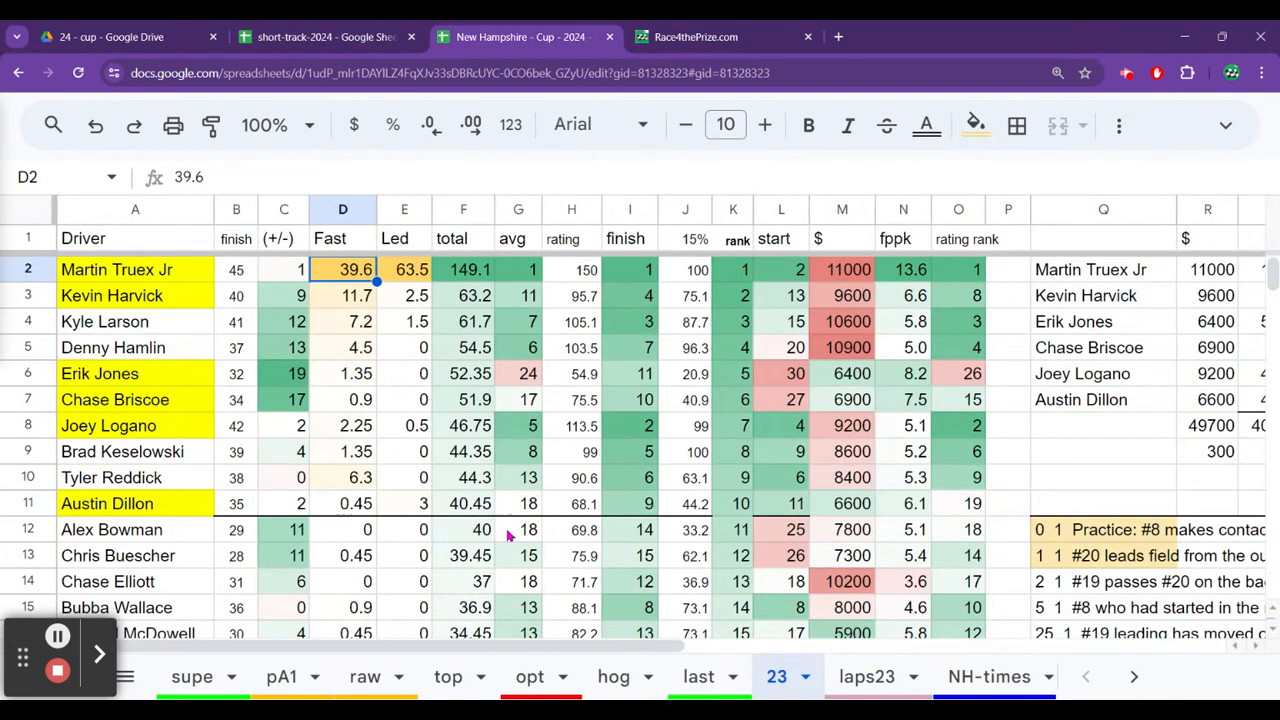
pyautogui.click(1134, 677)
pyautogui.click(1134, 677)
pyautogui.click(347, 683)
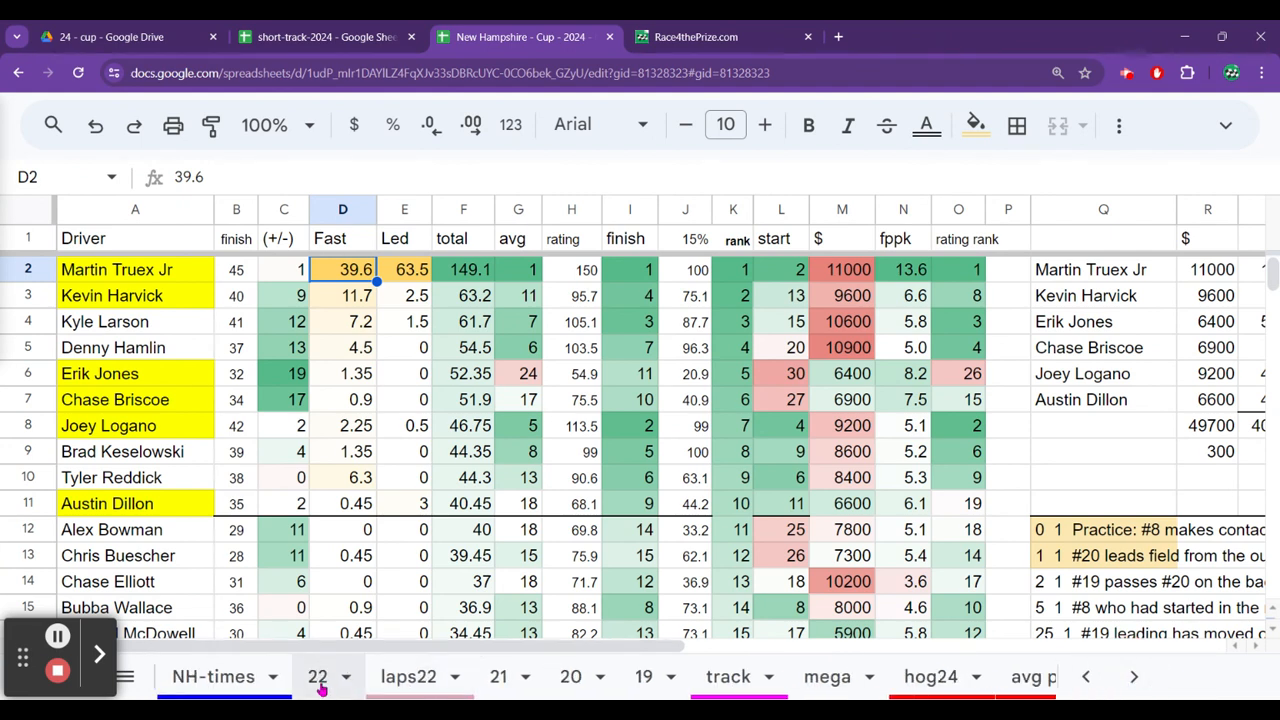
pyautogui.click(192, 359)
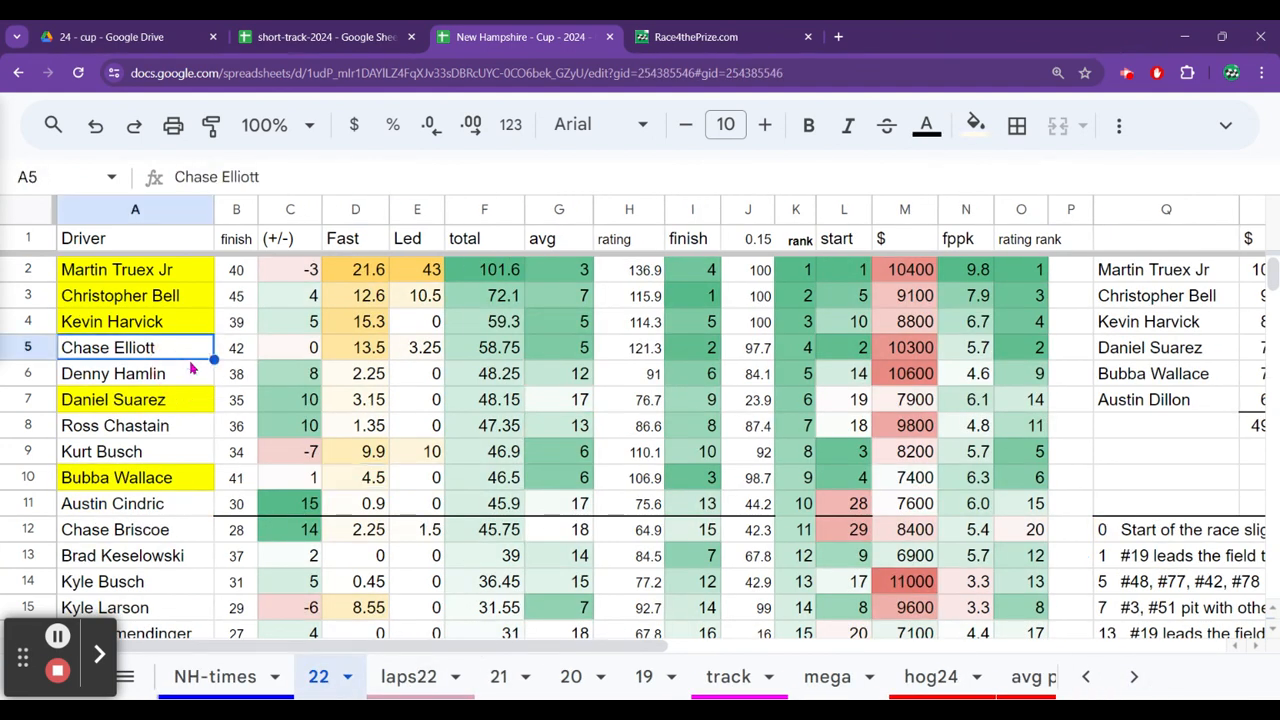
# Check Christopher Bell's finish in the 2022 results on sheet 22.
pyautogui.press('Up')
pyautogui.press('Up')
pyautogui.press('Right')
pyautogui.press('Right')
pyautogui.press('Right')
pyautogui.press('Right')
pyautogui.press('Right')
pyautogui.press('Right')
pyautogui.press('Right')
pyautogui.press('Right')
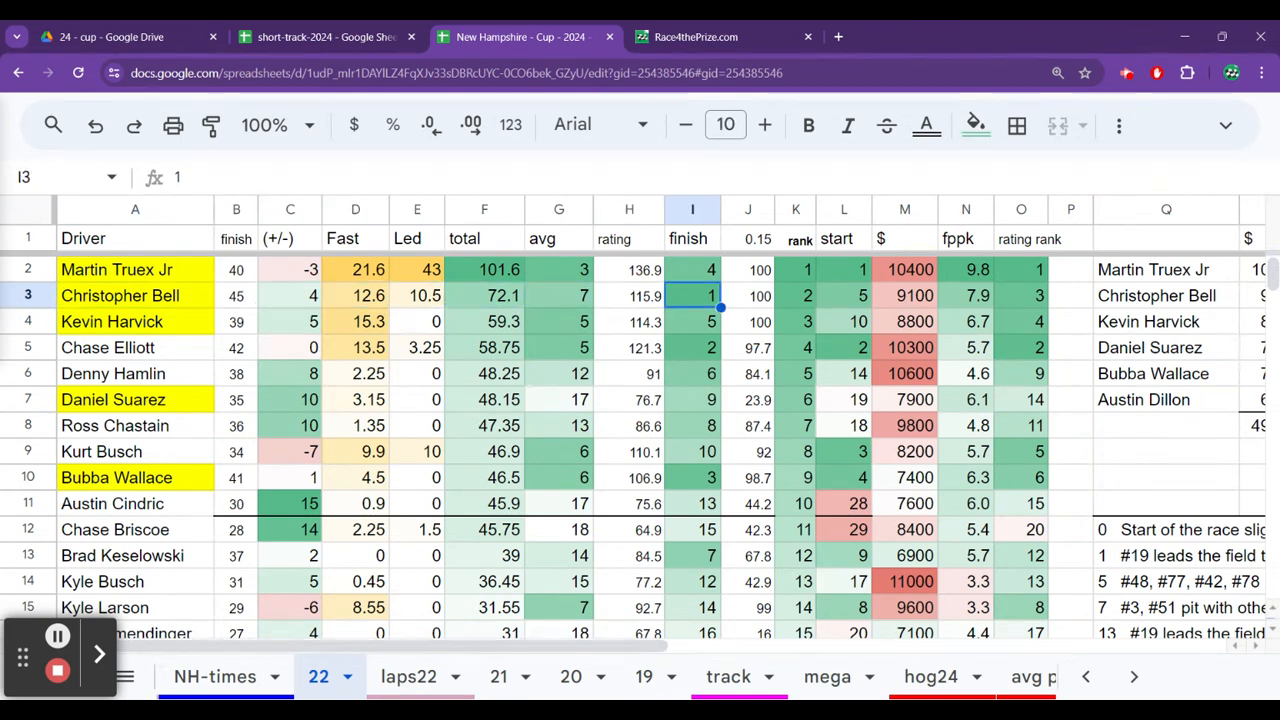
# Compare Christopher Bell's average running position with his salary on sheet 22.
pyautogui.press('Left')
pyautogui.press('Left')
pyautogui.press('Left')
pyautogui.press('Right')
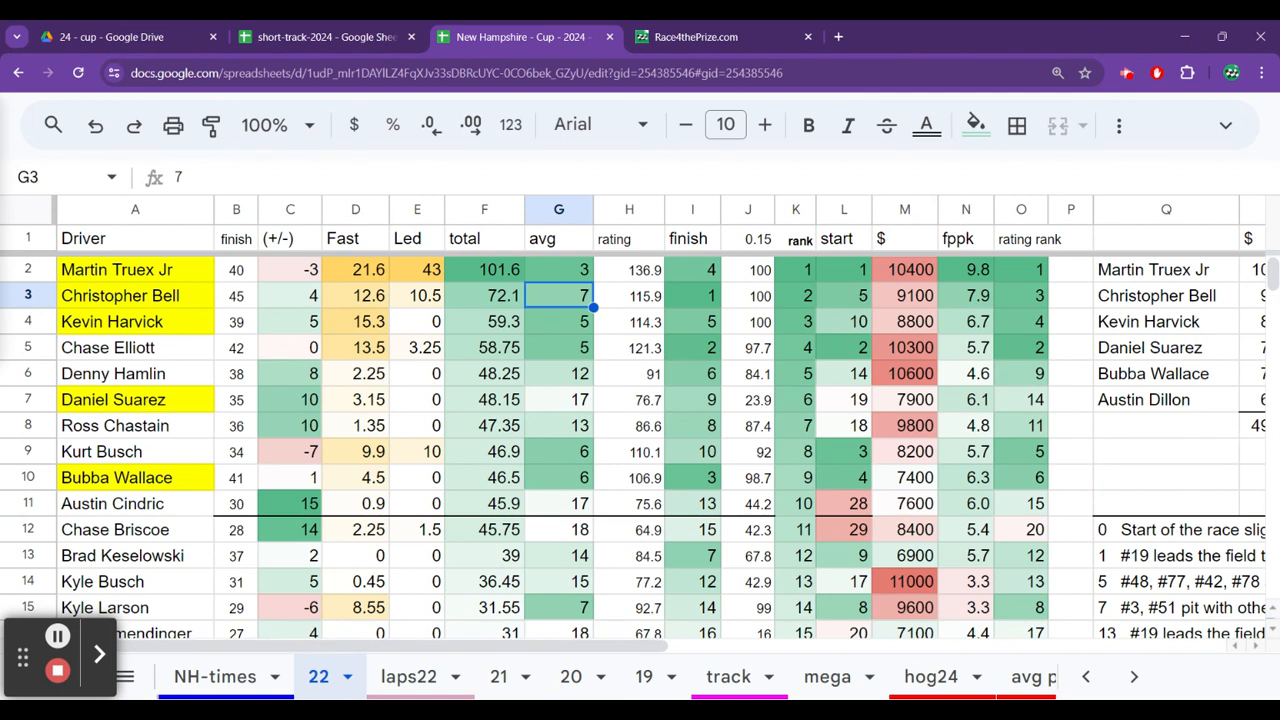
pyautogui.press('Right')
pyautogui.press('Right')
pyautogui.press('Right')
pyautogui.press('Right')
pyautogui.press('Right')
pyautogui.press('Right')
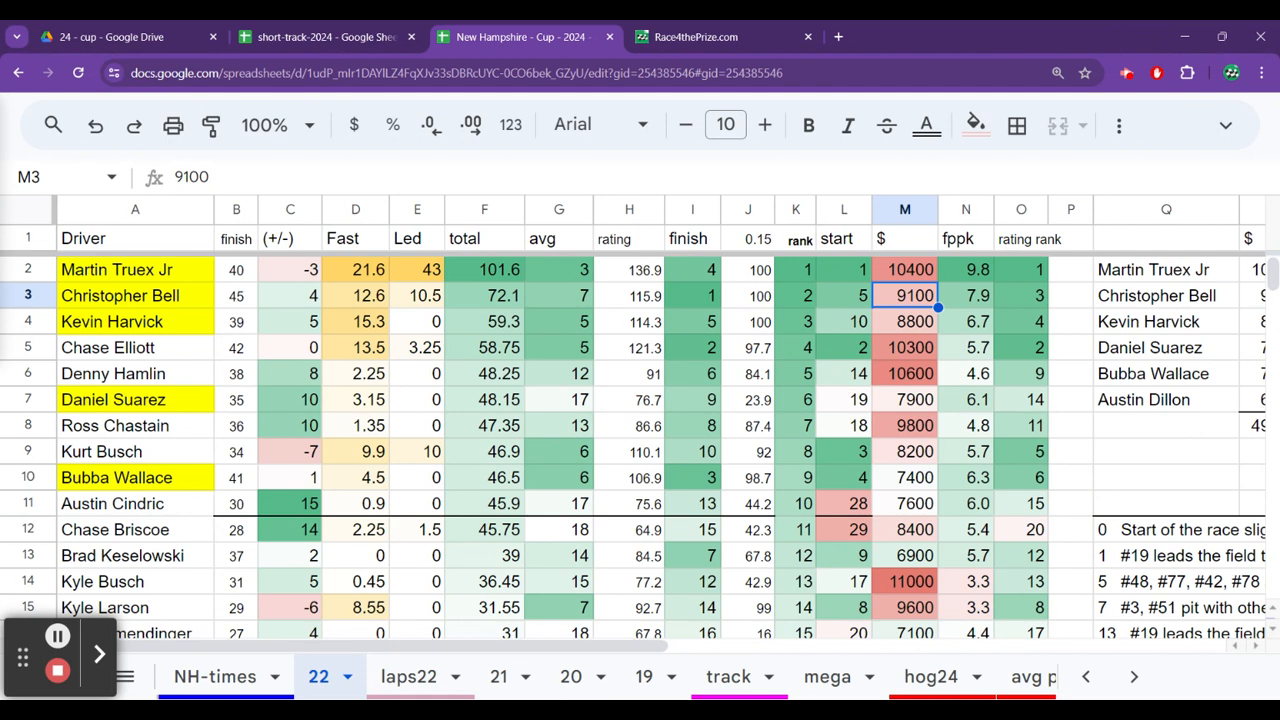
# Check Kevin Harvick's salary and average running position on sheet 22.
pyautogui.press('Down')
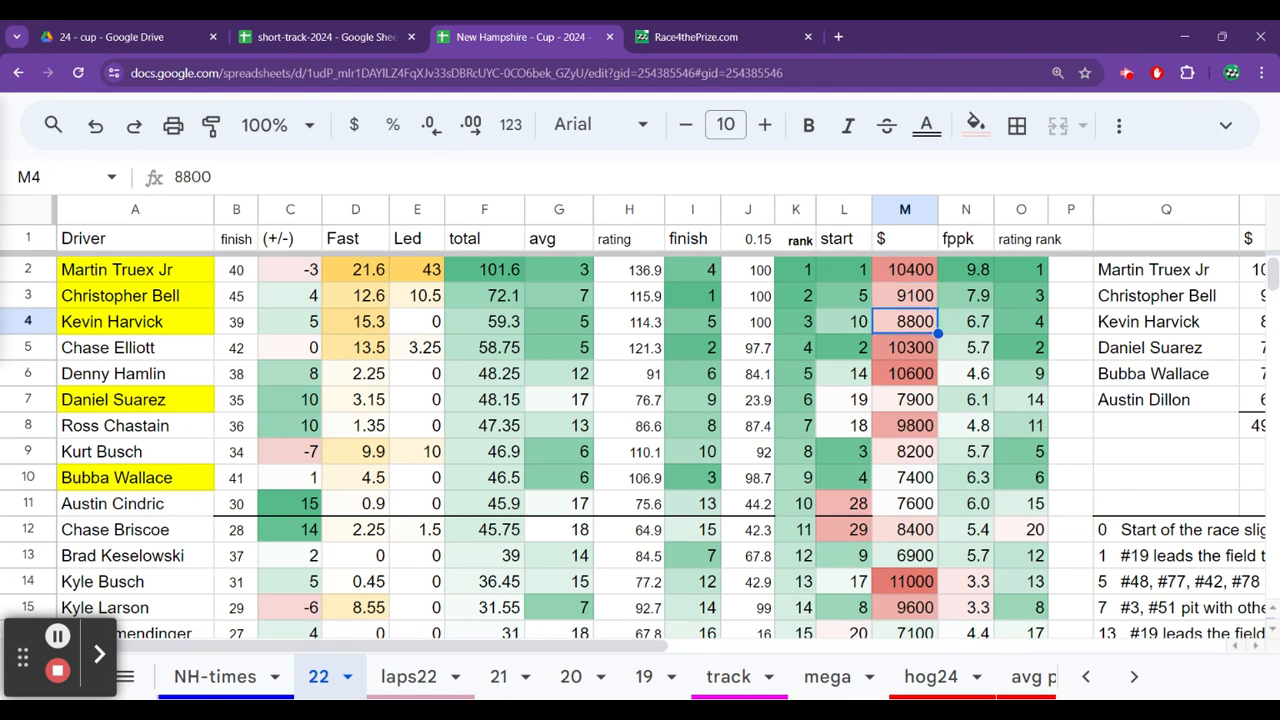
pyautogui.press('Left')
pyautogui.press('Left')
pyautogui.press('Left')
pyautogui.press('Left')
pyautogui.press('Left')
pyautogui.press('Left')
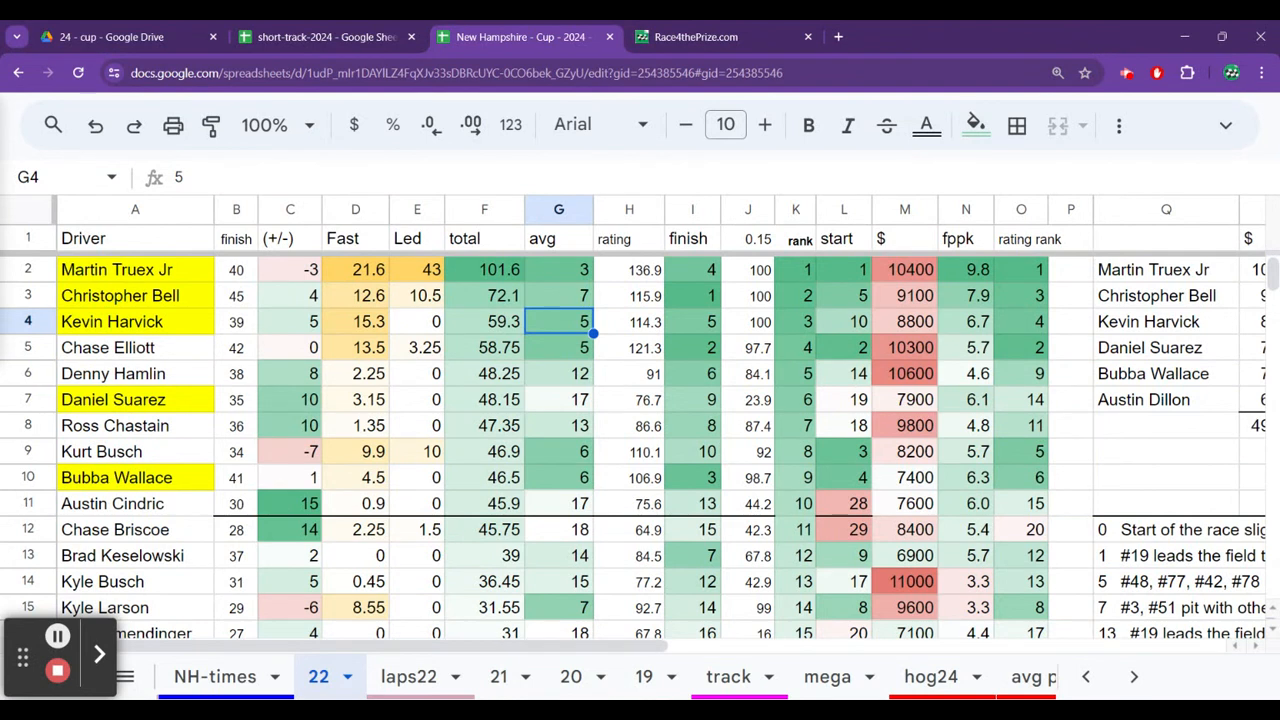
pyautogui.press('Right')
pyautogui.press('Right')
pyautogui.press('Right')
pyautogui.press('Right')
pyautogui.press('Right')
pyautogui.press('Right')
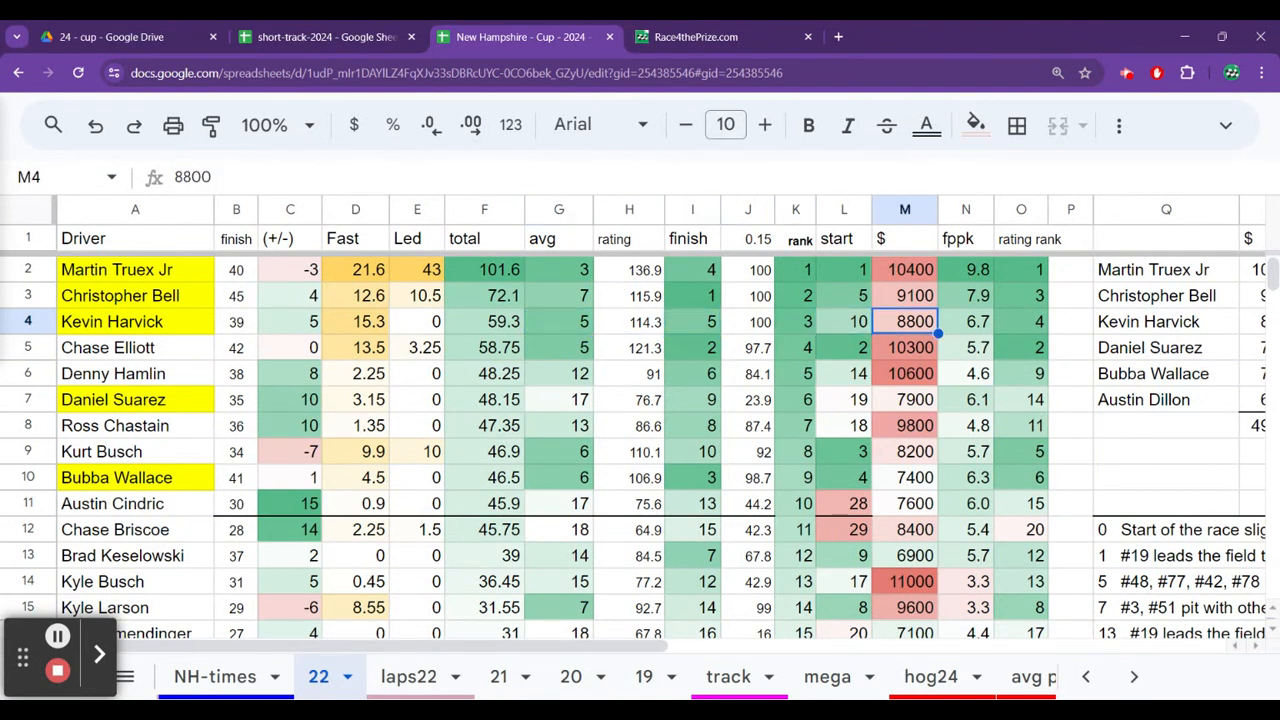
# Check Chase Elliott's average running position, finish and salary on sheet 22.
pyautogui.press('Down')
pyautogui.press('Left')
pyautogui.press('Left')
pyautogui.press('Left')
pyautogui.press('Left')
pyautogui.press('Left')
pyautogui.press('Left')
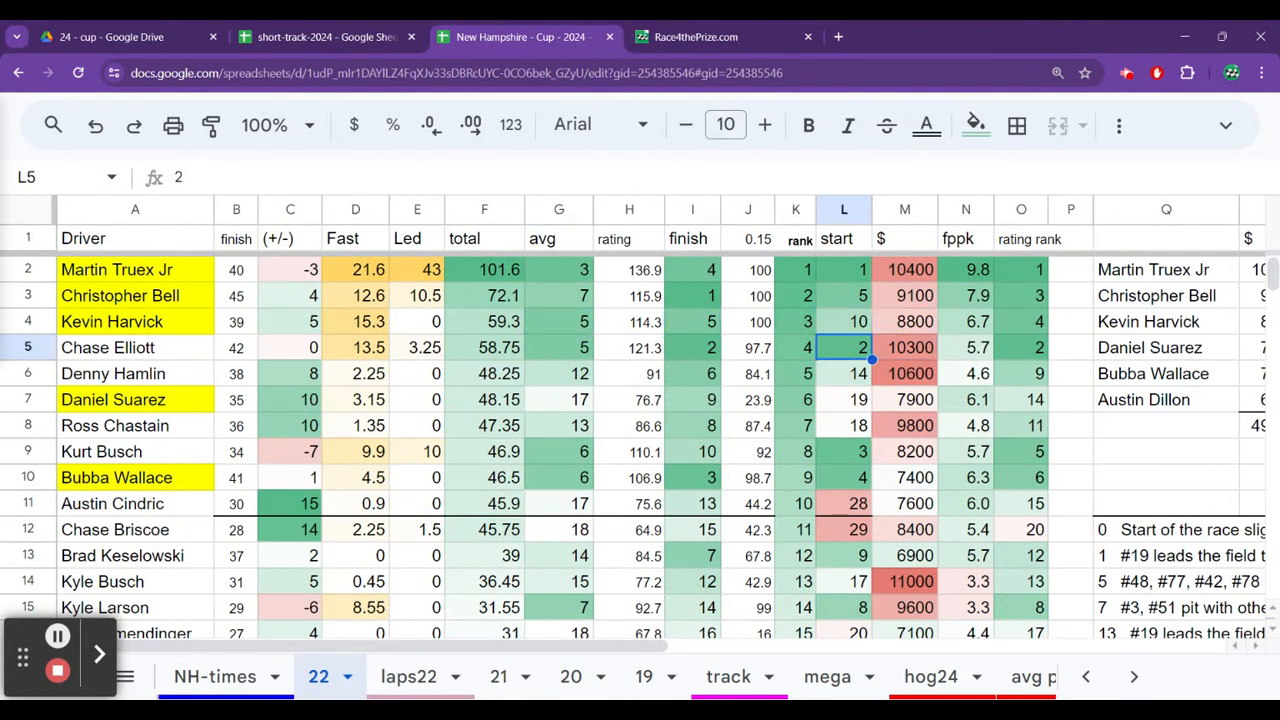
pyautogui.press('Left')
pyautogui.press('Left')
pyautogui.press('Right')
pyautogui.press('Right')
pyautogui.press('Right')
pyautogui.press('Right')
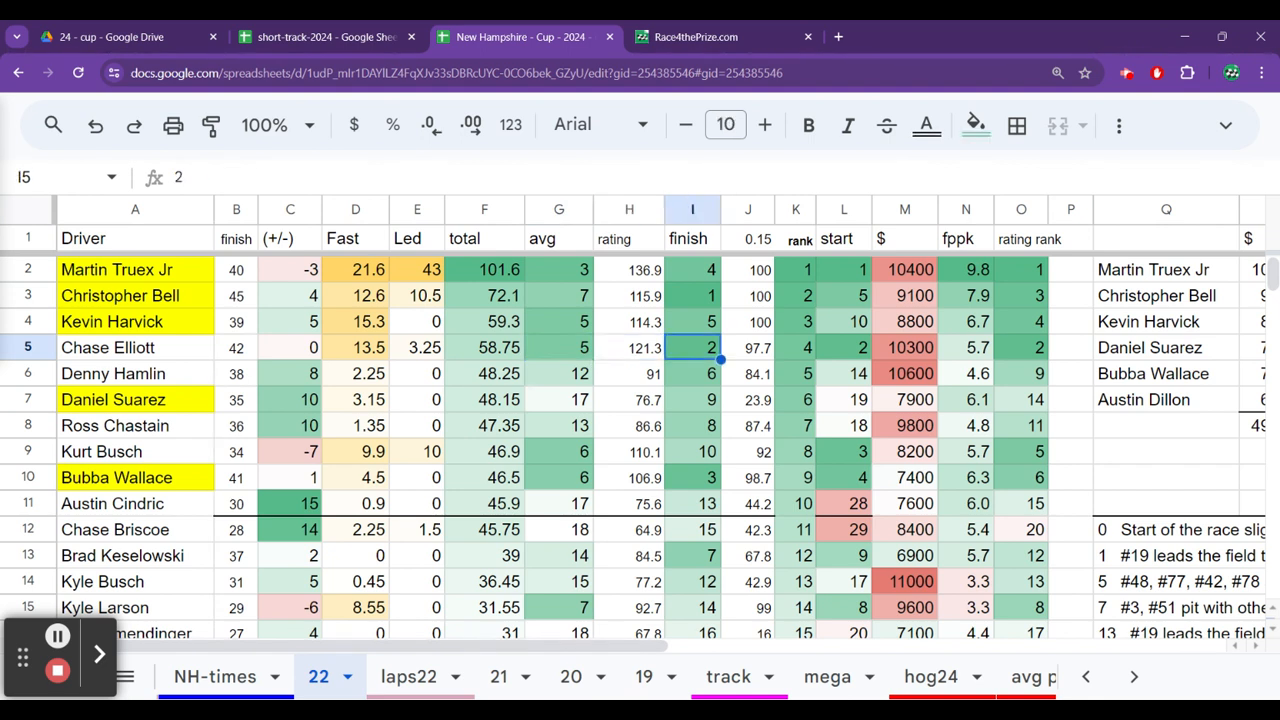
pyautogui.press('Right')
pyautogui.press('Right')
pyautogui.press('Right')
pyautogui.press('Right')
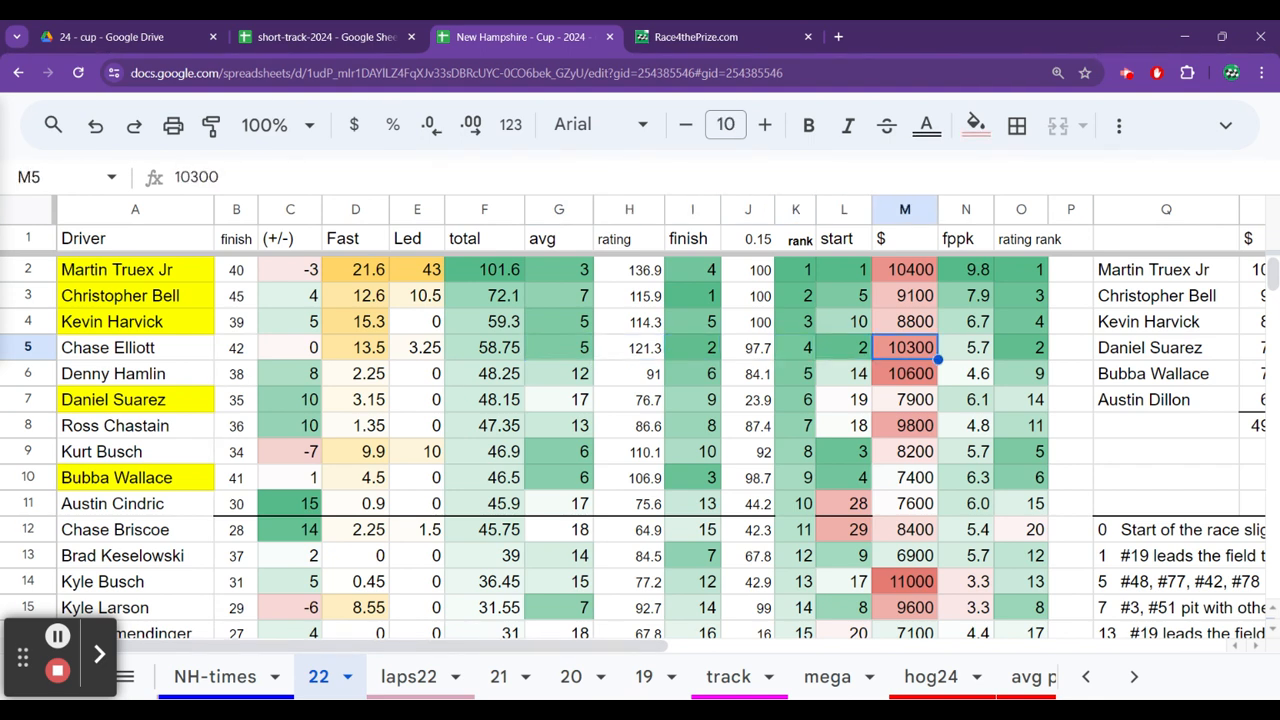
# Return to sheet s2 of short-track-2024 and review the drivers from Martin Truex Jr up to Chase Elliott.
pyautogui.click(320, 37)
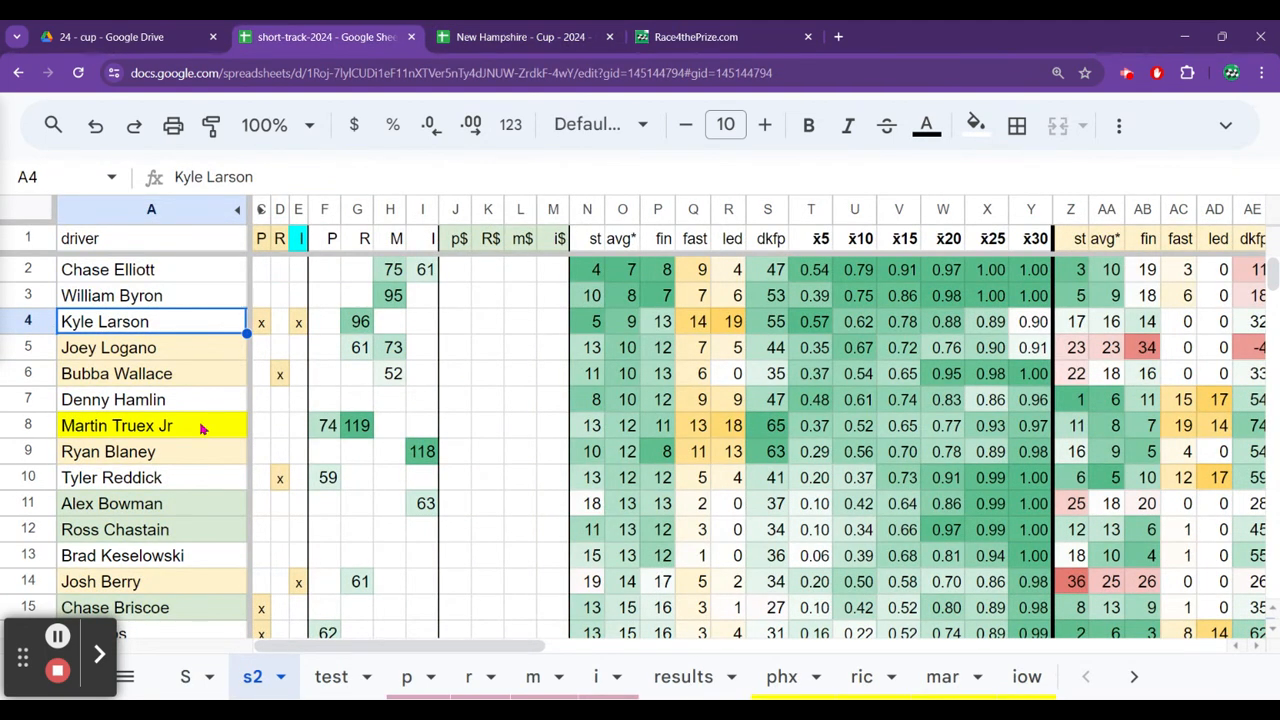
pyautogui.click(201, 427)
pyautogui.press('Up')
pyautogui.press('Up')
pyautogui.press('Up')
pyautogui.press('Up')
pyautogui.press('Up')
pyautogui.press('Up')
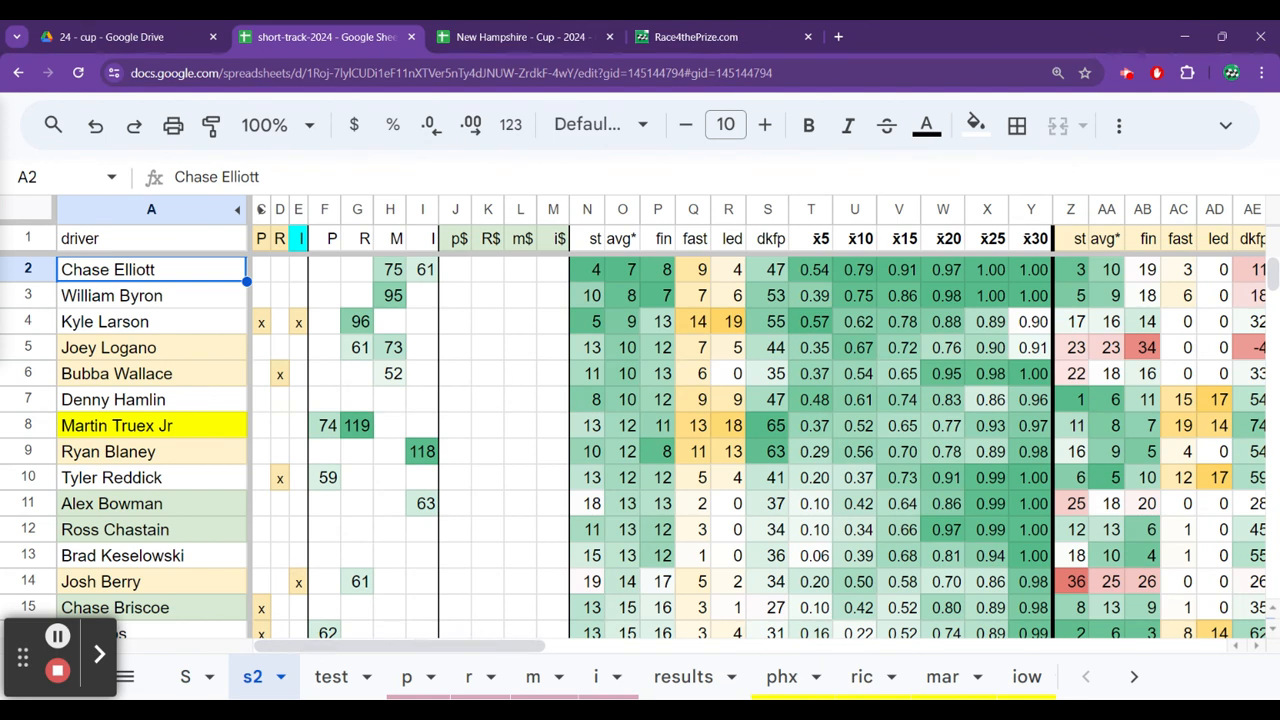
# Check Chase Elliott's score in the M column of sheet s2.
pyautogui.press('Right')
pyautogui.press('Right')
pyautogui.press('Right')
pyautogui.press('Right')
pyautogui.press('Right')
pyautogui.press('Right')
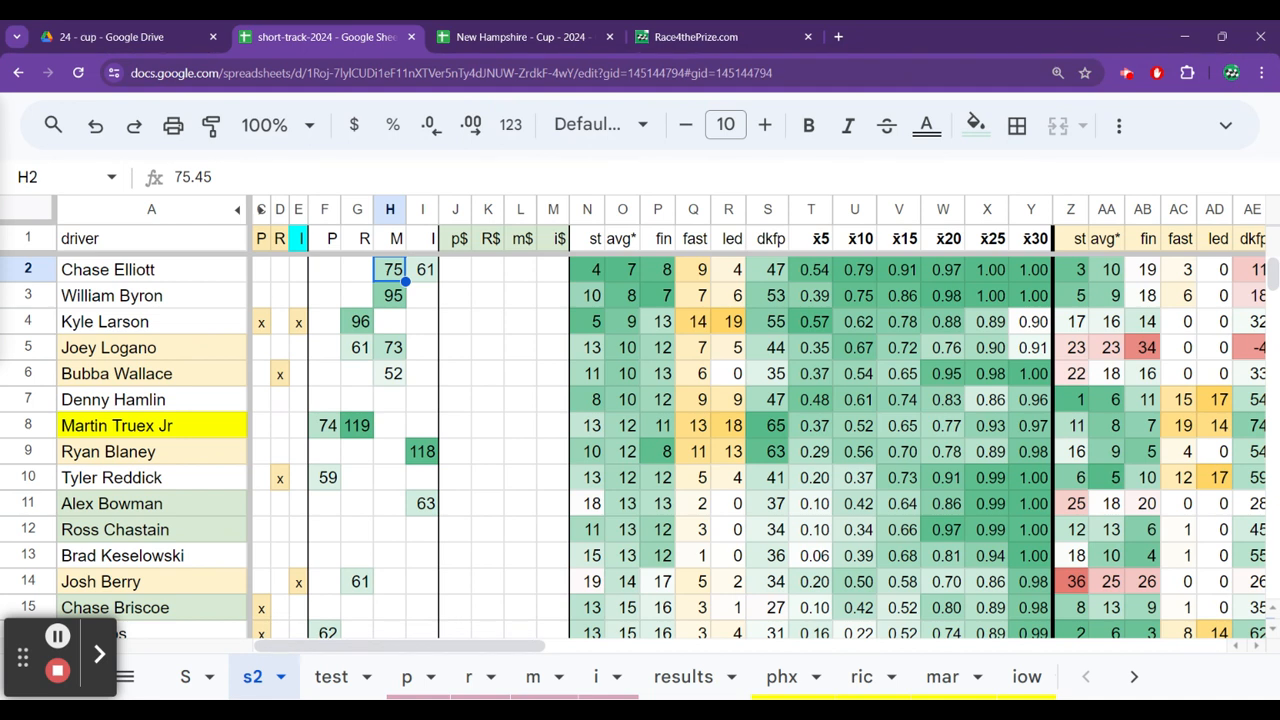
# Compare William Byron's M column score on sheet s2 with the drivers down to Martin Truex Jr.
pyautogui.click(390, 296)
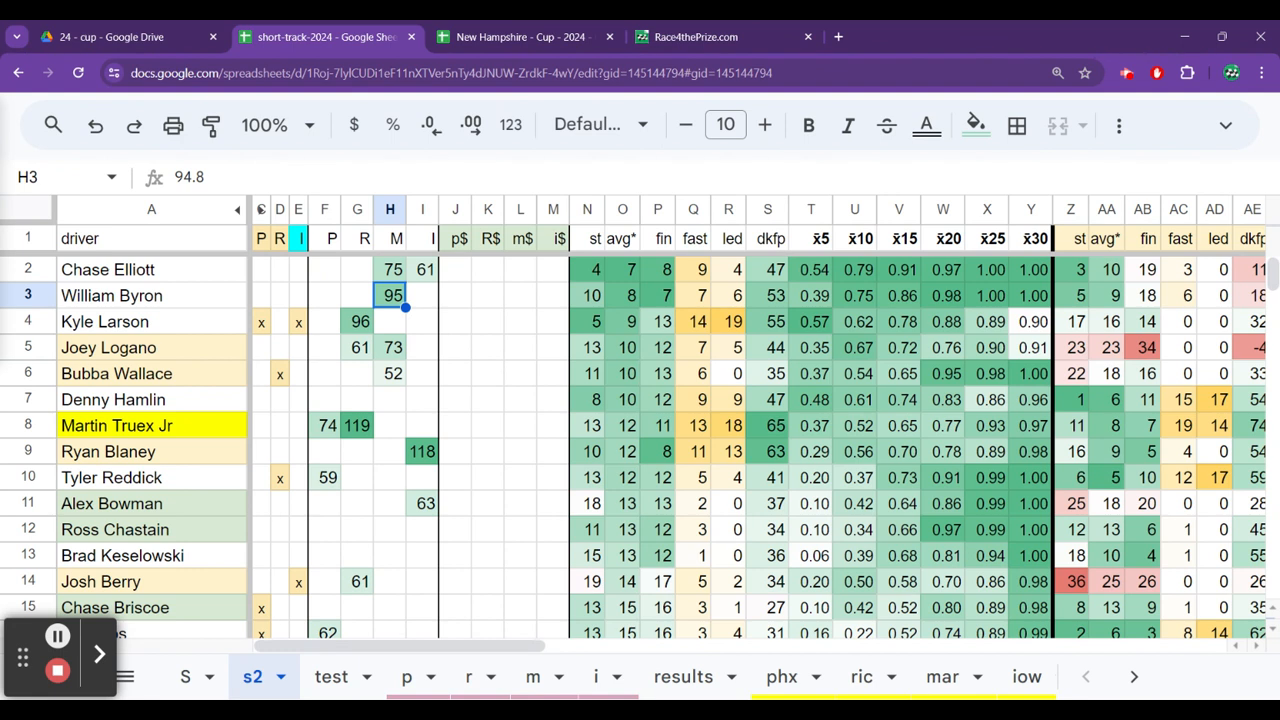
pyautogui.press('Down')
pyautogui.press('Down')
pyautogui.press('Down')
pyautogui.press('Down')
pyautogui.press('Down')
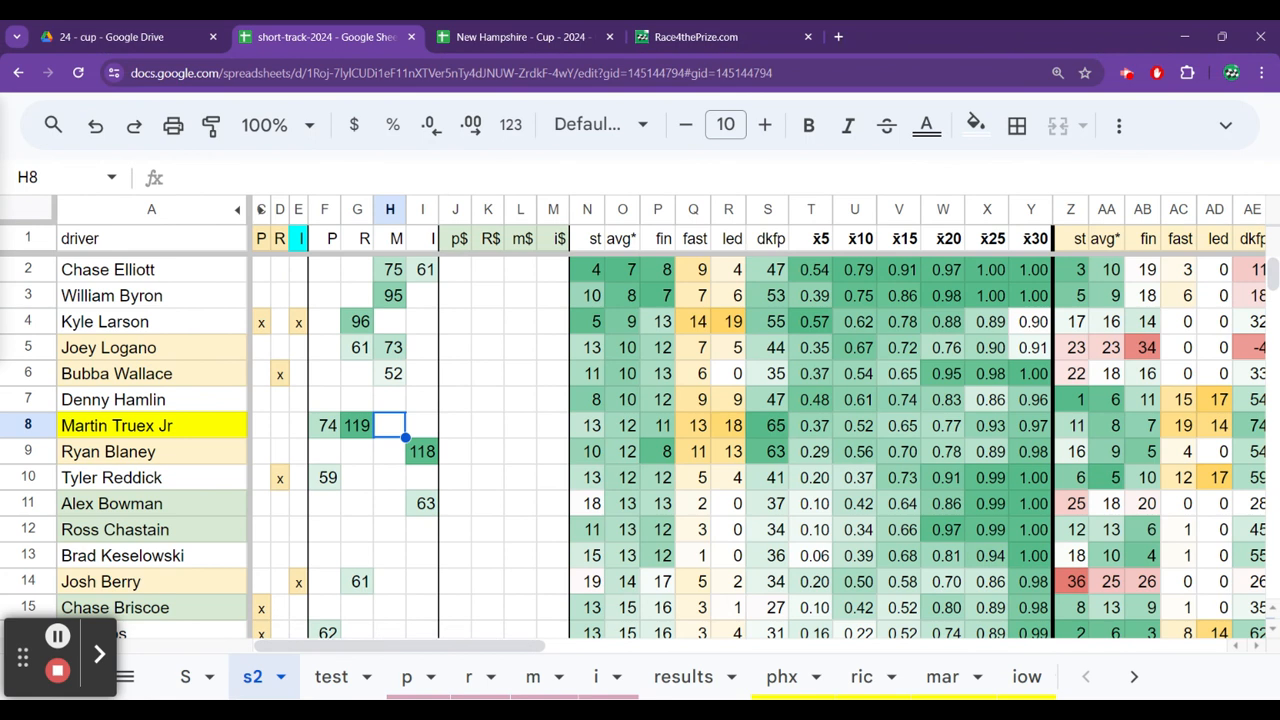
pyautogui.press('Up')
pyautogui.press('Up')
pyautogui.press('Up')
pyautogui.press('Up')
pyautogui.press('Up')
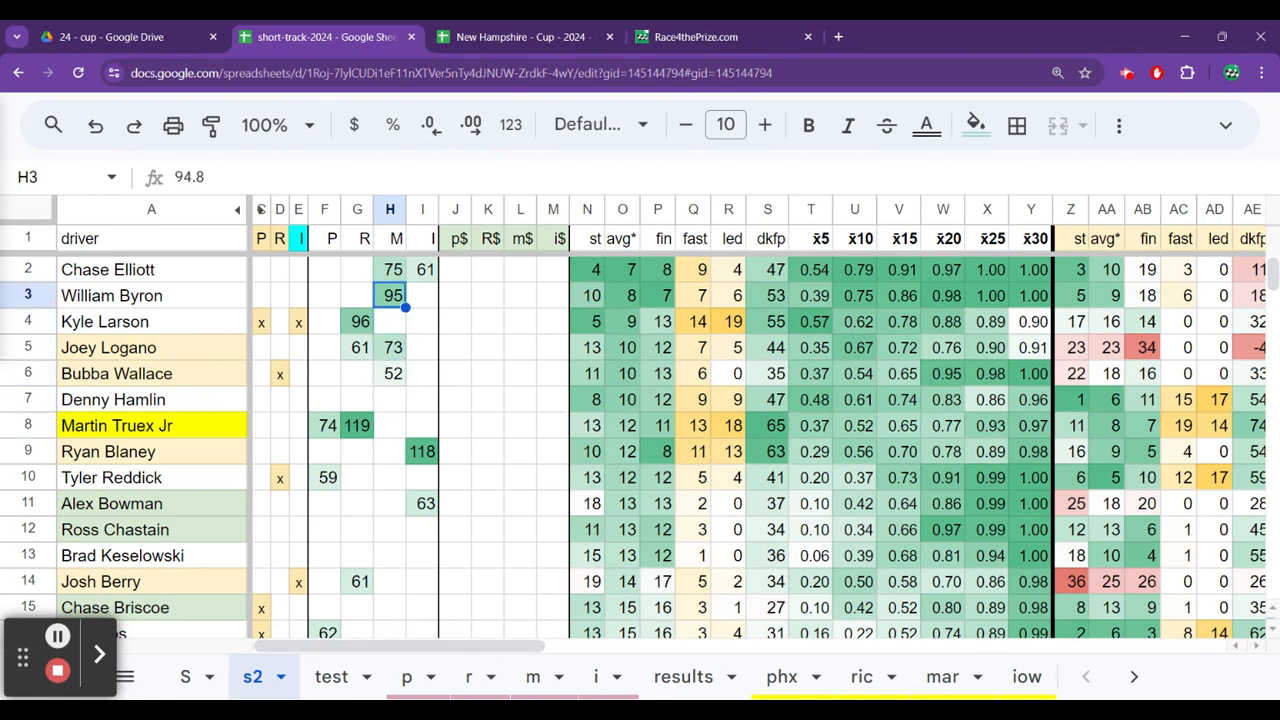
# Check Chase Elliott's column B value and his salary on sheet 22 of the New Hampshire Cup workbook.
pyautogui.hotkey('ctrl', 'Tab')
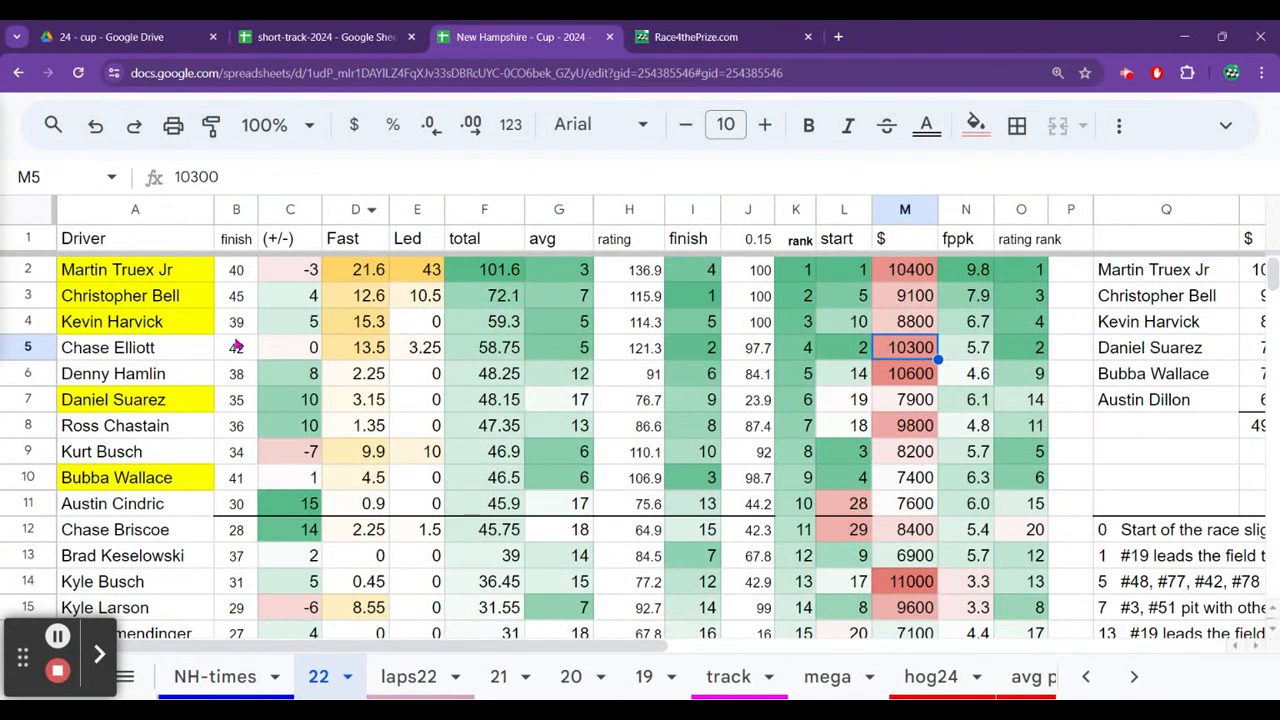
pyautogui.click(236, 346)
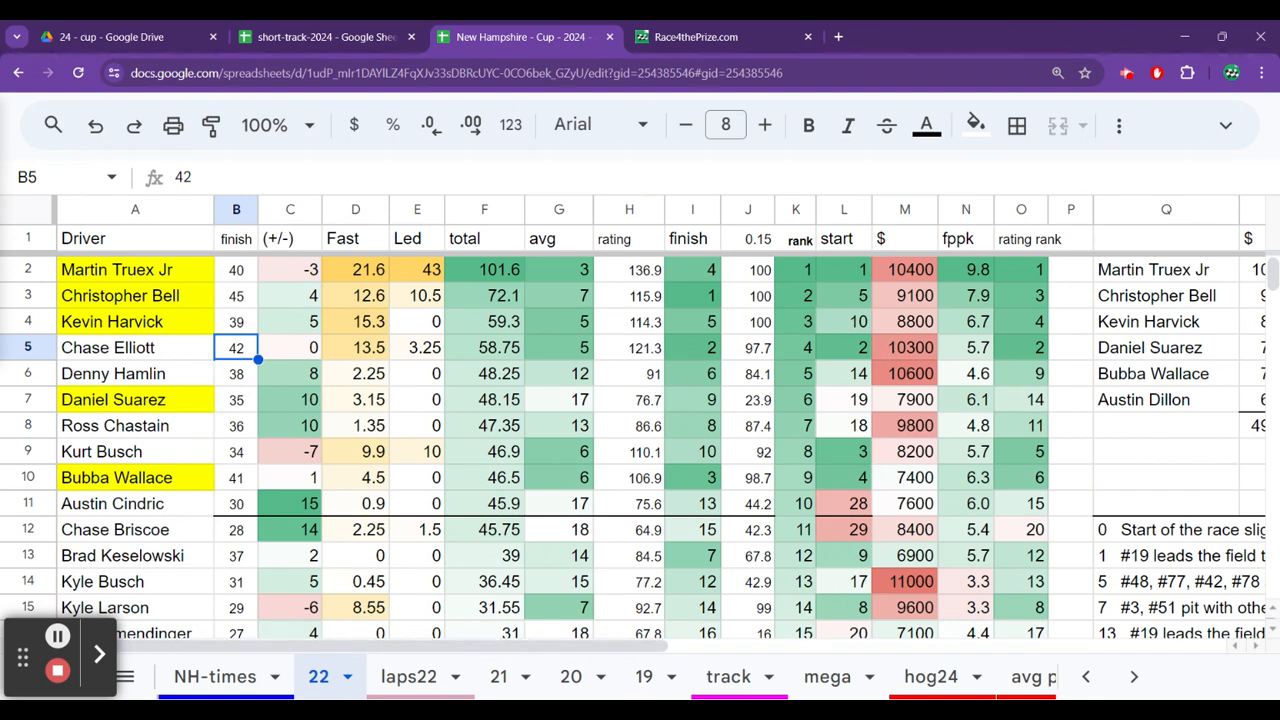
pyautogui.click(889, 348)
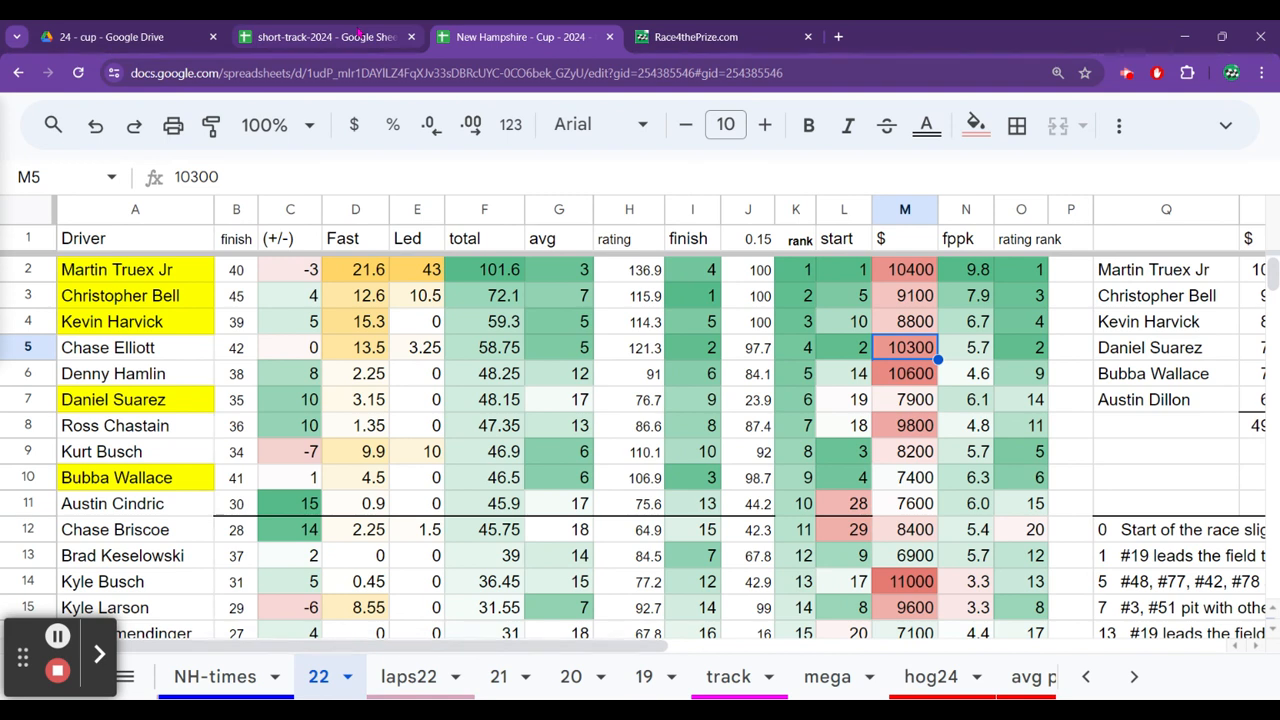
# Return to sheet s2 of short-track-2024 and check Joey Logano's M score and average running position.
pyautogui.click(358, 33)
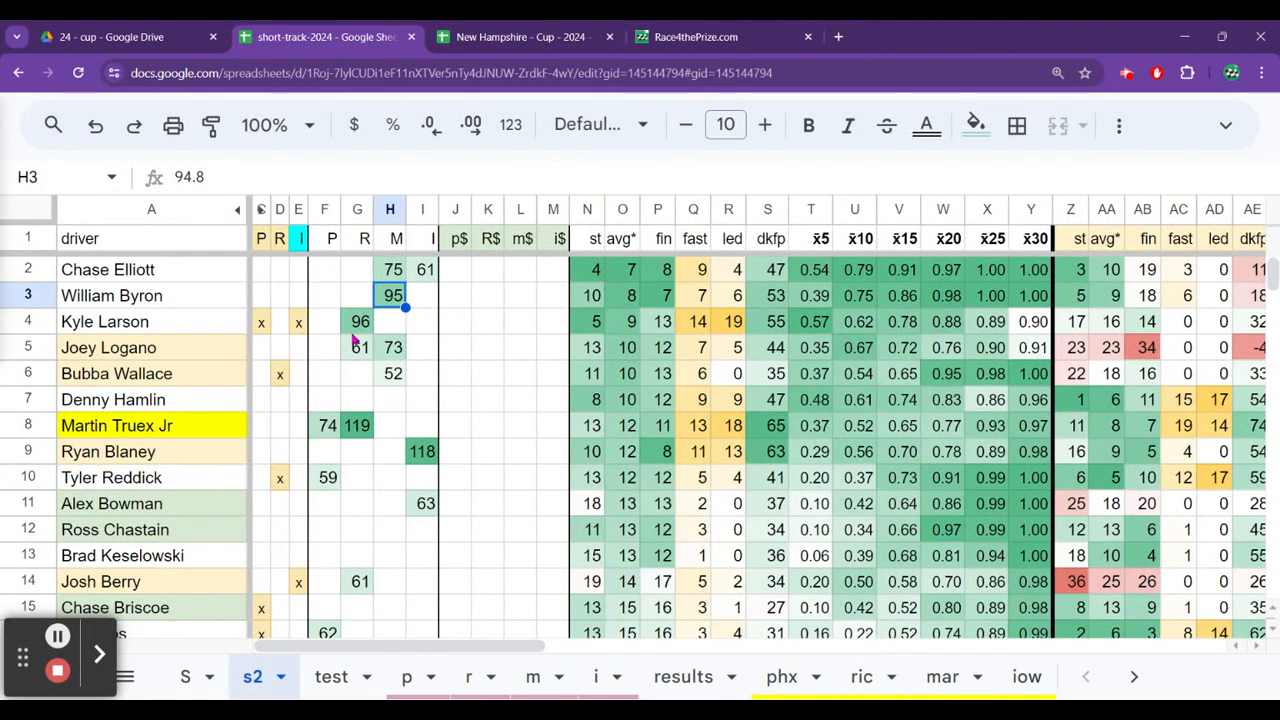
pyautogui.press('Down')
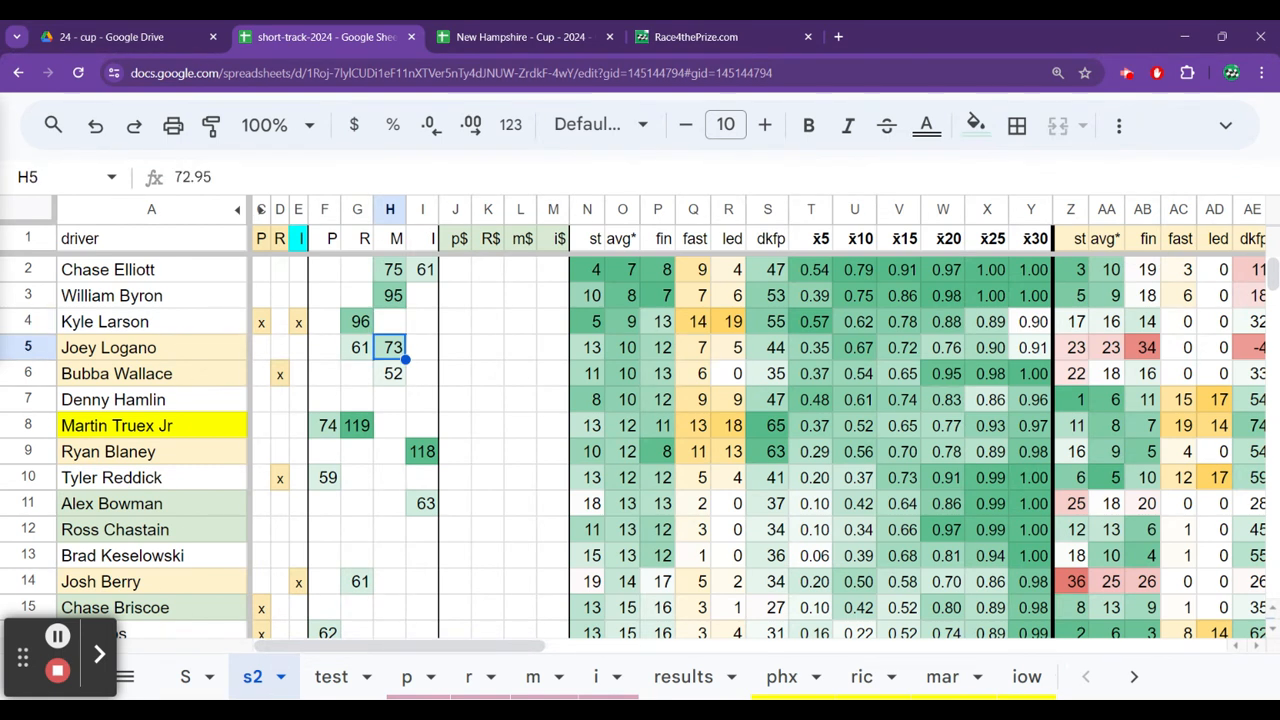
pyautogui.press('Right')
pyautogui.press('Right')
pyautogui.press('Right')
pyautogui.press('Right')
pyautogui.press('Right')
pyautogui.press('Right')
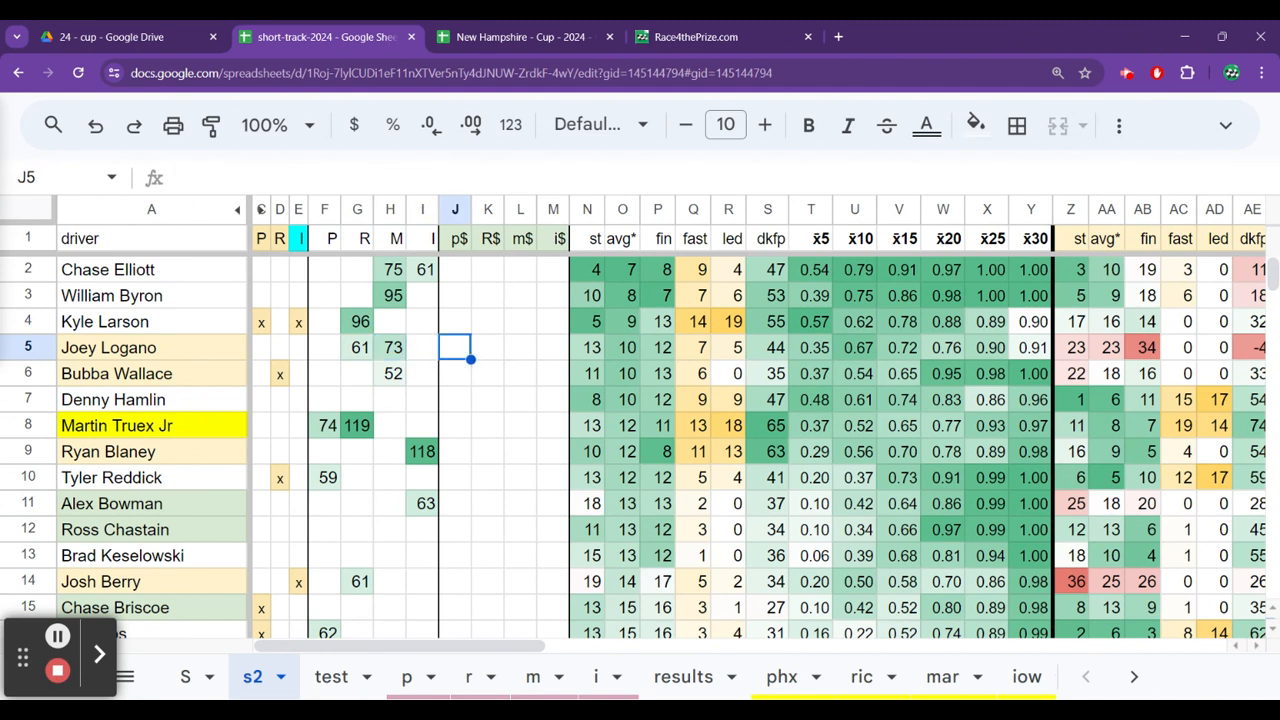
pyautogui.press('Right')
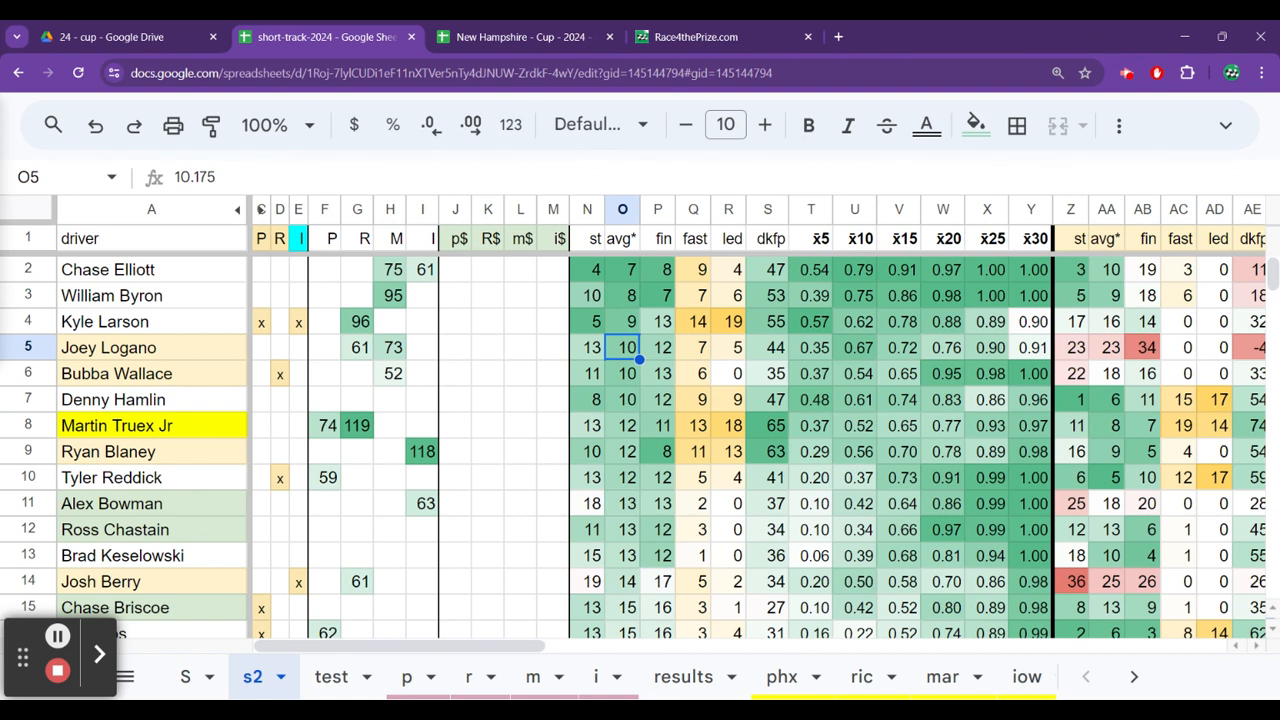
pyautogui.press('Left')
pyautogui.press('Left')
pyautogui.press('Left')
pyautogui.press('Left')
pyautogui.press('Left')
pyautogui.press('Left')
pyautogui.press('Left')
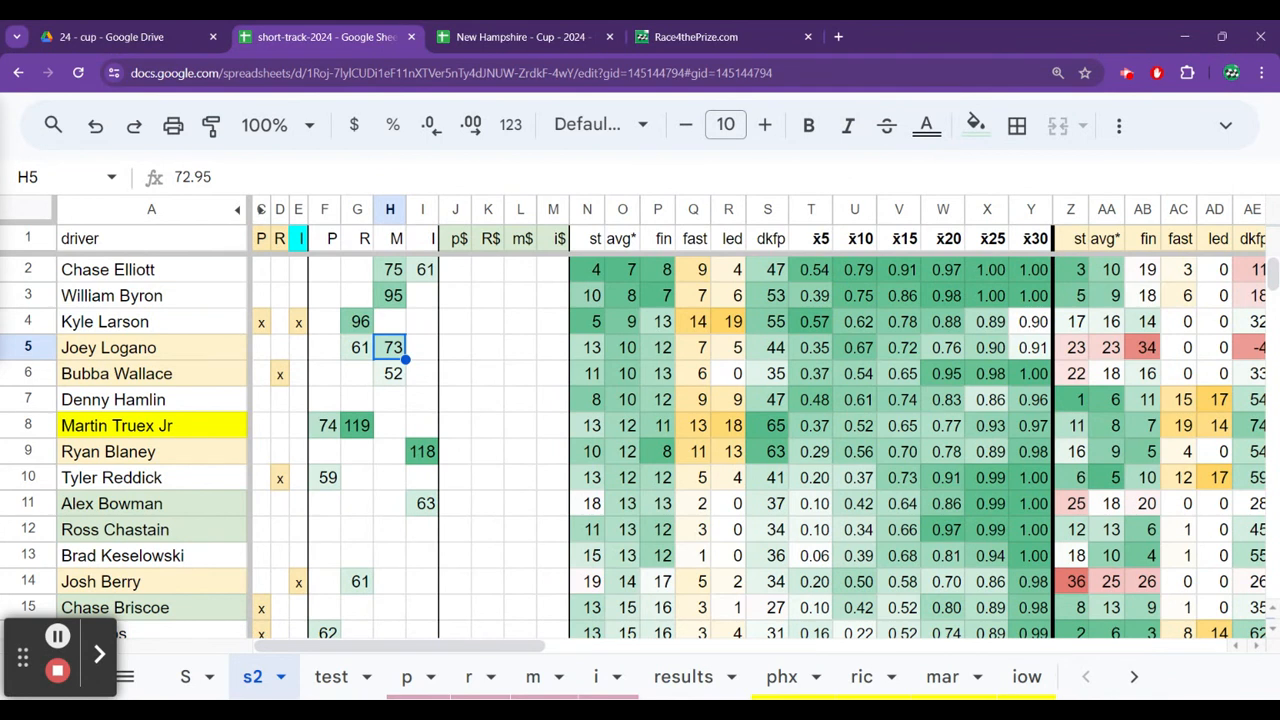
# Review Joey Logano's stats on sheet s2 race by race, from the overall averages to the i15 column.
pyautogui.press('Right')
pyautogui.press('Right')
pyautogui.press('Right')
pyautogui.press('Right')
pyautogui.press('Right')
pyautogui.press('Right')
pyautogui.press('Right')
pyautogui.press('Right')
pyautogui.press('Right')
pyautogui.press('Right')
pyautogui.press('Right')
pyautogui.press('Right')
pyautogui.press('Right')
pyautogui.press('Right')
pyautogui.press('Right')
pyautogui.press('Right')
pyautogui.press('Right')
pyautogui.press('Right')
pyautogui.press('Right')
pyautogui.press('Right')
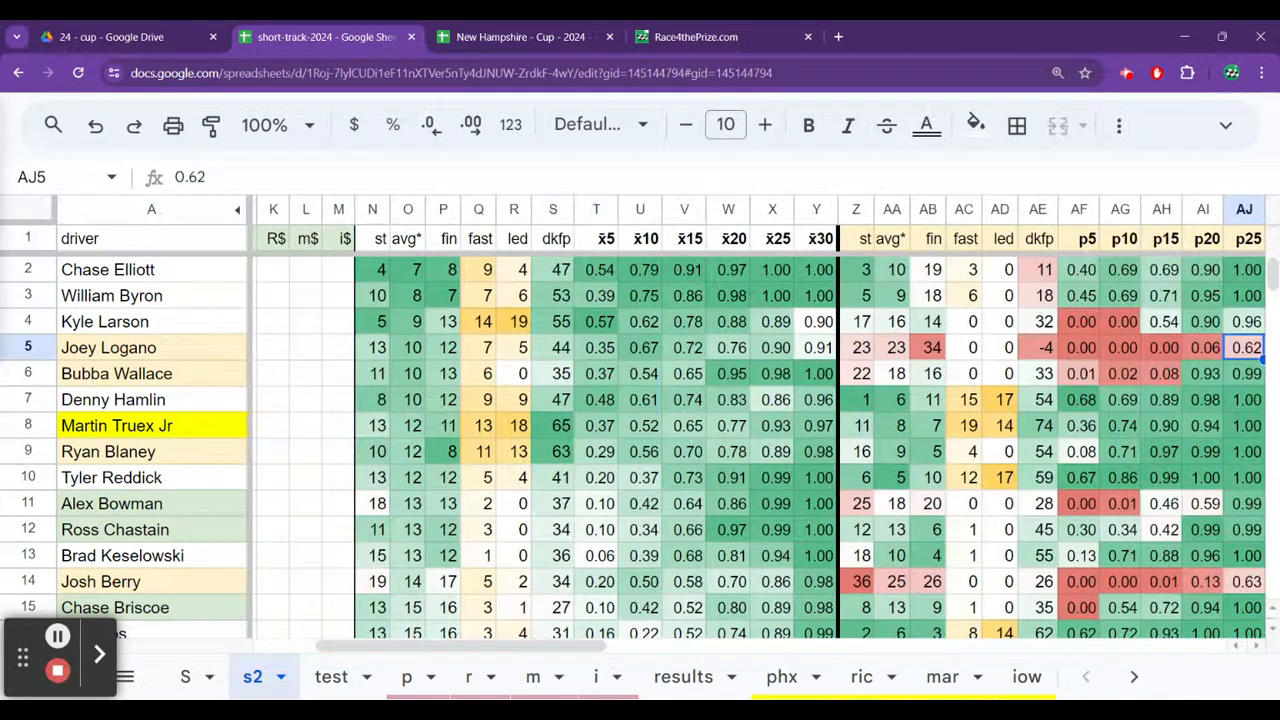
pyautogui.press('Right')
pyautogui.press('Right')
pyautogui.press('Right')
pyautogui.press('Right')
pyautogui.press('Right')
pyautogui.press('Right')
pyautogui.press('Right')
pyautogui.press('Right')
pyautogui.press('Right')
pyautogui.press('Right')
pyautogui.press('Right')
pyautogui.press('Right')
pyautogui.press('Right')
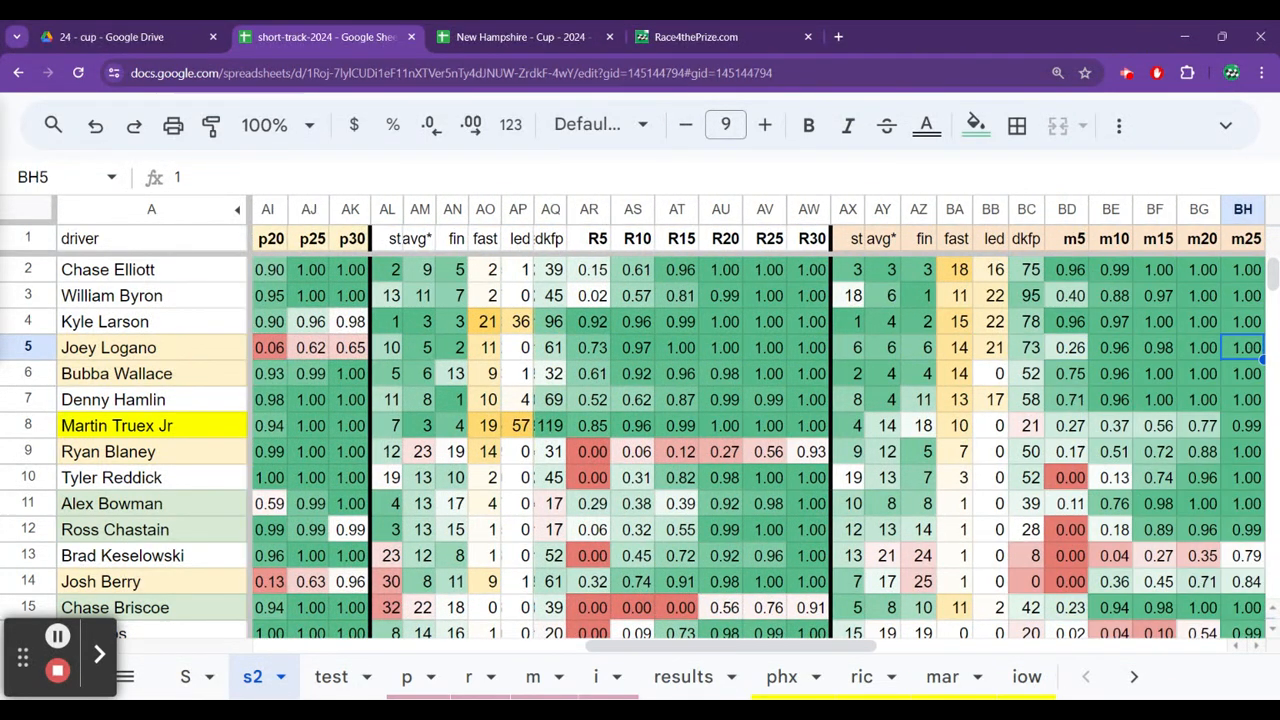
pyautogui.press('Right')
pyautogui.press('Right')
pyautogui.press('Right')
pyautogui.press('Right')
pyautogui.press('Right')
pyautogui.press('Right')
pyautogui.press('Right')
pyautogui.press('Right')
pyautogui.press('Right')
pyautogui.press('Right')
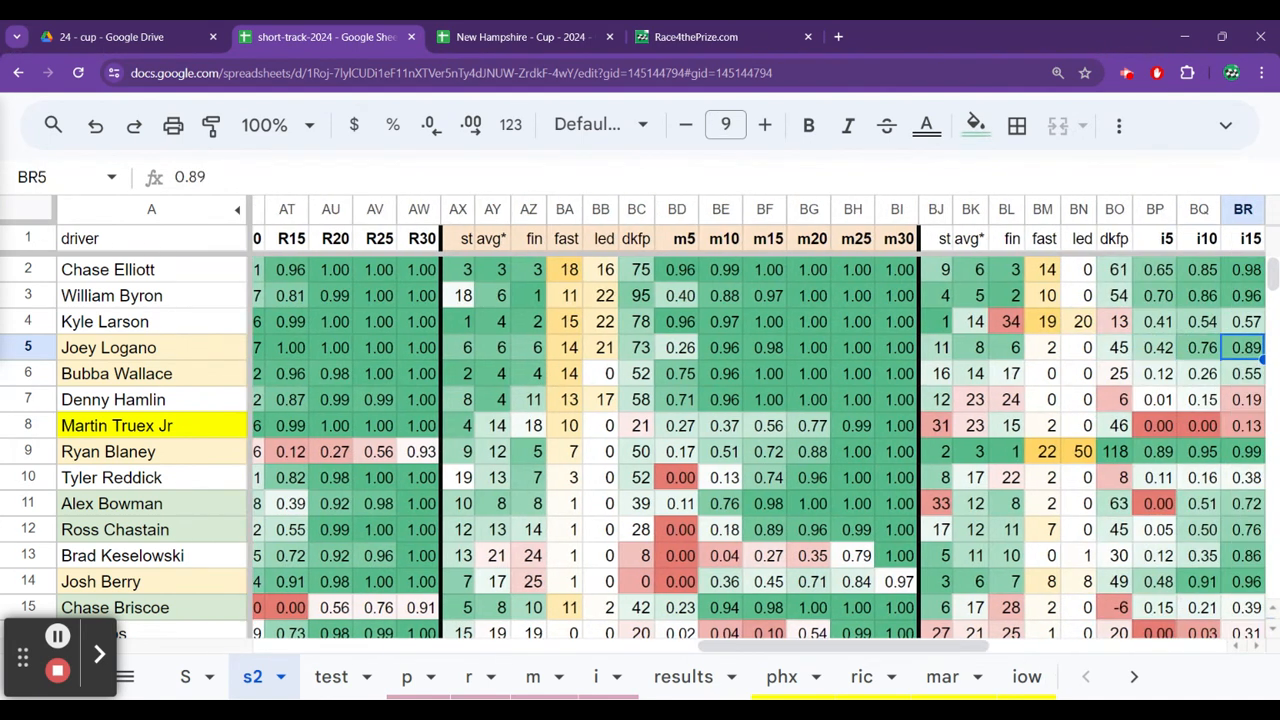
# Examine Joey Logano's past New Hampshire finishes in the nh 19 to nh 23 columns.
pyautogui.press('Right')
pyautogui.press('Right')
pyautogui.press('Right')
pyautogui.press('Right')
pyautogui.press('Right')
pyautogui.press('Right')
pyautogui.press('Right')
pyautogui.press('Right')
pyautogui.press('Right')
pyautogui.press('Right')
pyautogui.press('Right')
pyautogui.press('Right')
pyautogui.press('Right')
pyautogui.press('Right')
pyautogui.press('Right')
pyautogui.press('Left')
pyautogui.press('Left')
pyautogui.press('Left')
pyautogui.press('Left')
pyautogui.press('Left')
pyautogui.press('Left')
pyautogui.press('Left')
pyautogui.press('Left')
pyautogui.press('Left')
pyautogui.press('Left')
pyautogui.press('Left')
pyautogui.press('Left')
pyautogui.press('Left')
pyautogui.press('Left')
pyautogui.press('Left')
pyautogui.press('Left')
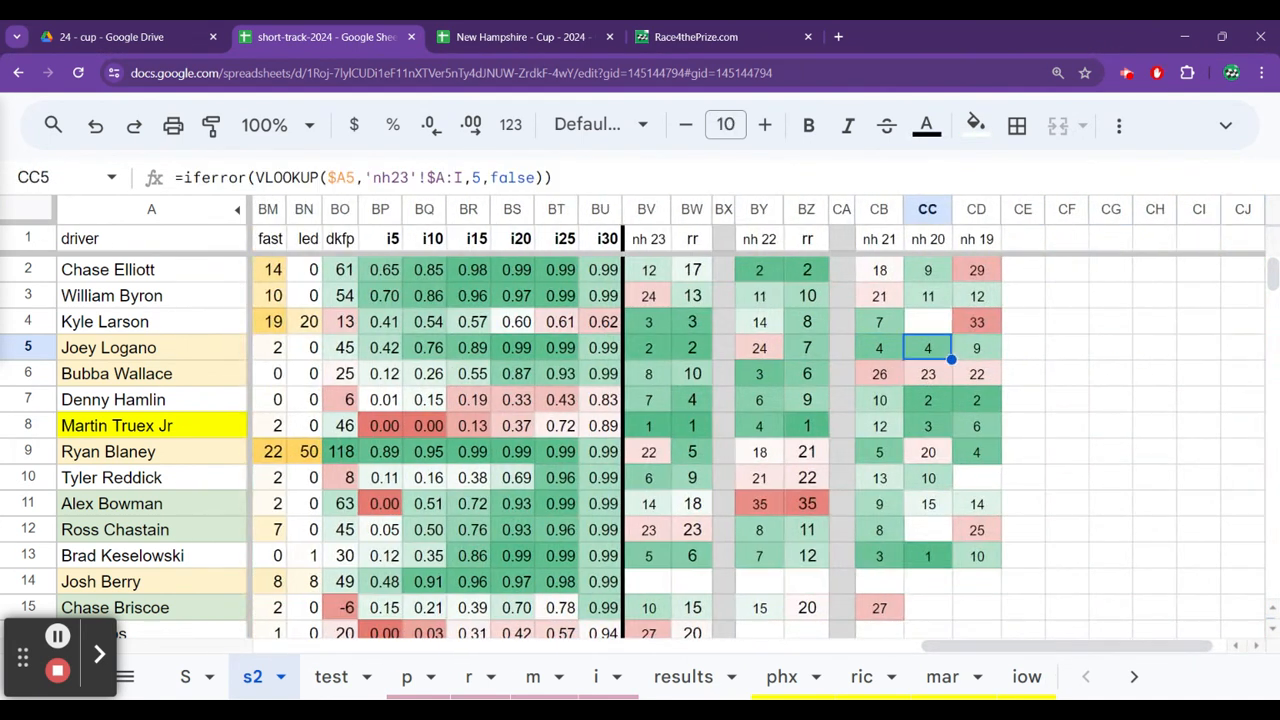
pyautogui.press('Right')
pyautogui.press('Right')
pyautogui.press('Right')
pyautogui.press('Left')
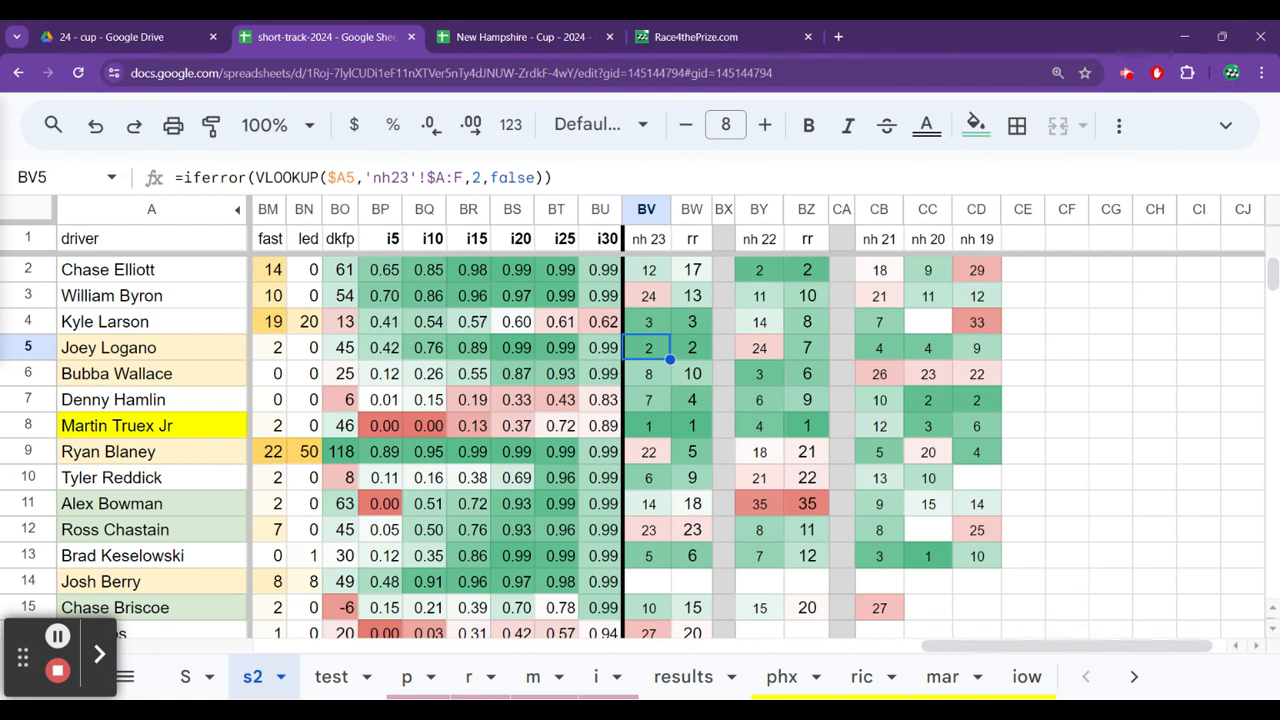
# Check Bubba Wallace's New Hampshire finishes in the nh 23 and nh 22 columns.
pyautogui.press('Down')
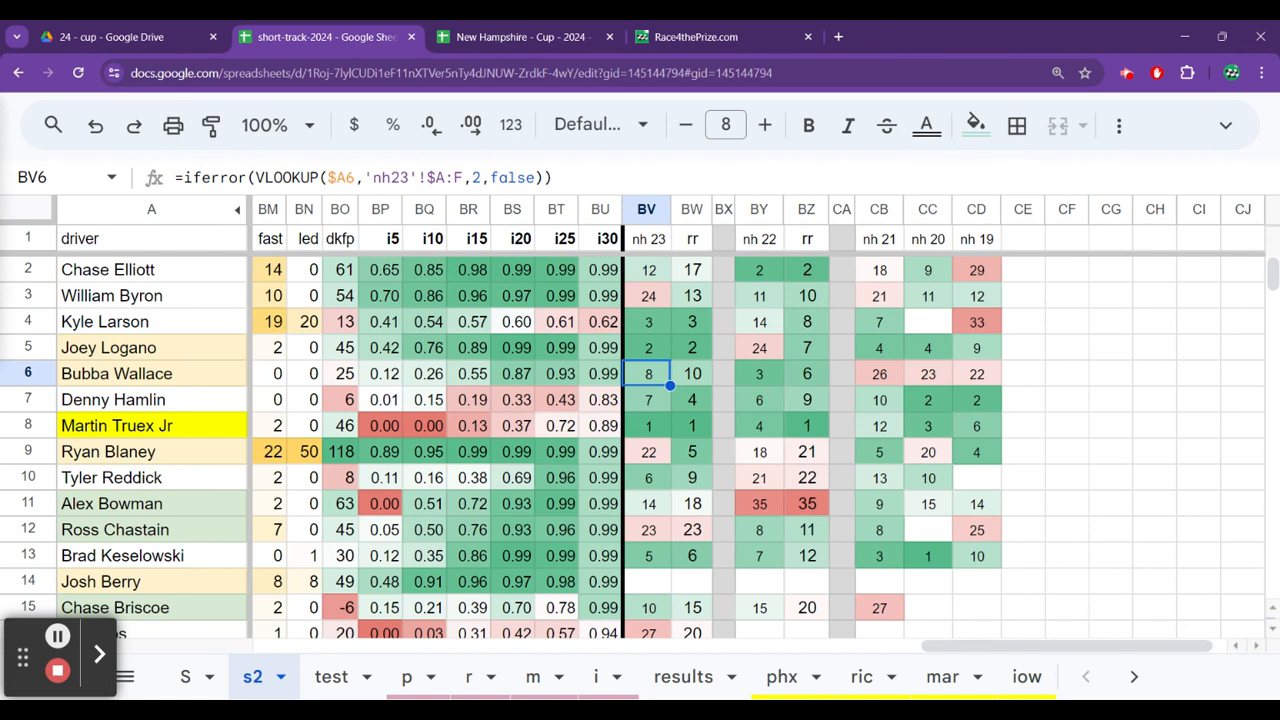
pyautogui.press('Right')
pyautogui.press('Right')
pyautogui.press('Right')
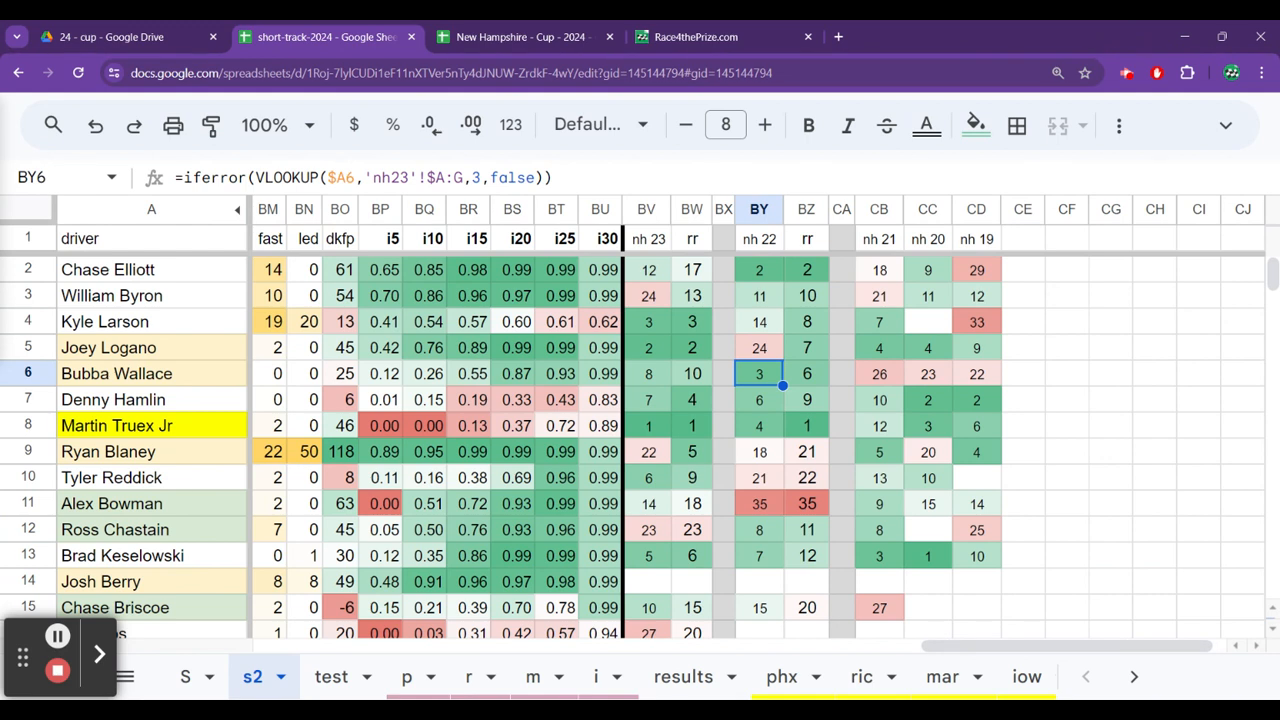
# Review Bubba Wallace's short-track stats from the New Hampshire columns back to the R score column.
pyautogui.press('Left')
pyautogui.press('Left')
pyautogui.press('Left')
pyautogui.press('Left')
pyautogui.press('Left')
pyautogui.press('Left')
pyautogui.press('Left')
pyautogui.press('Left')
pyautogui.press('Left')
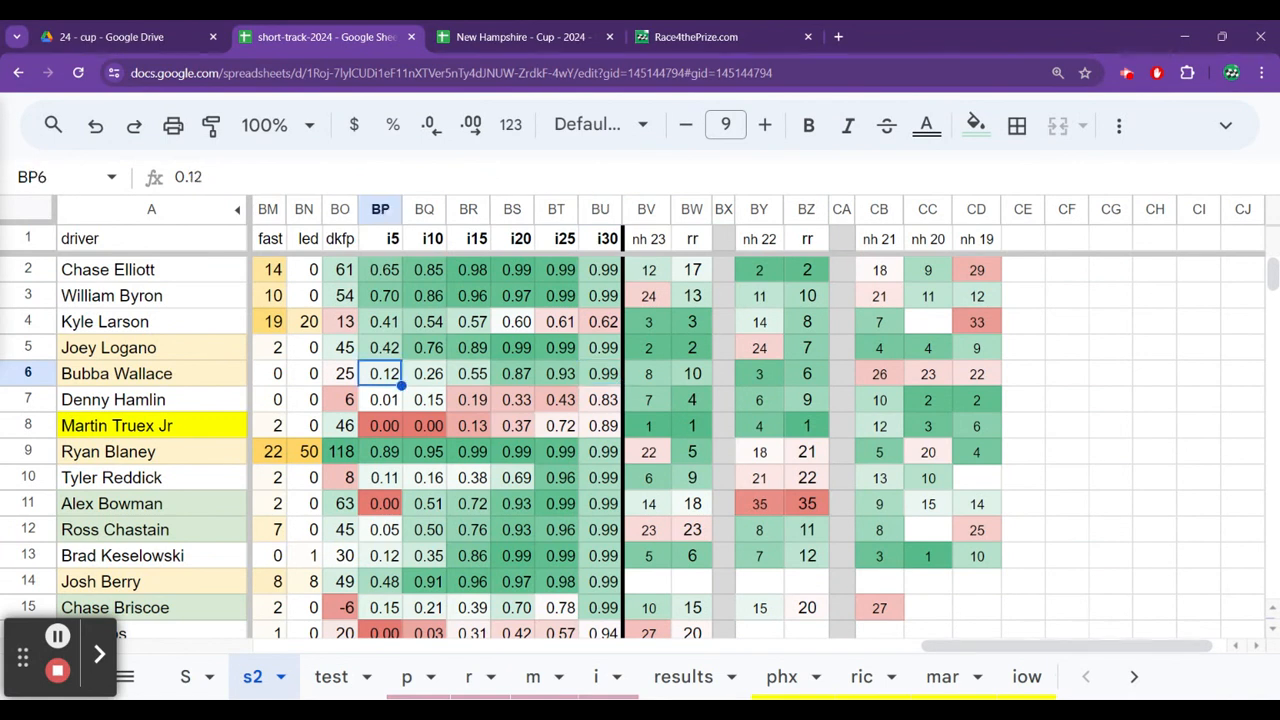
pyautogui.press('Left')
pyautogui.press('Left')
pyautogui.press('Left')
pyautogui.press('Left')
pyautogui.press('Left')
pyautogui.press('Left')
pyautogui.press('Left')
pyautogui.press('Left')
pyautogui.press('Left')
pyautogui.press('Left')
pyautogui.press('Left')
pyautogui.press('Left')
pyautogui.press('Left')
pyautogui.press('Left')
pyautogui.press('Left')
pyautogui.press('Left')
pyautogui.press('Left')
pyautogui.press('Left')
pyautogui.press('Left')
pyautogui.press('Left')
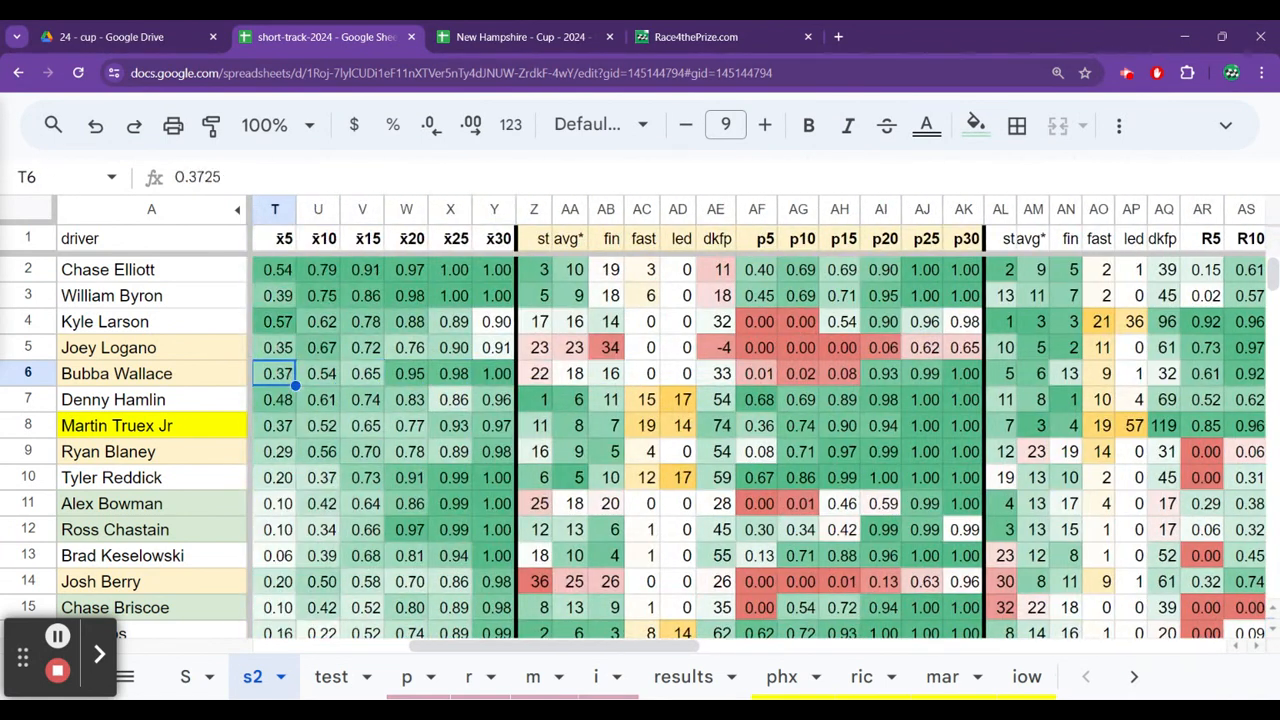
pyautogui.press('Left')
pyautogui.press('Left')
pyautogui.press('Left')
pyautogui.press('Left')
pyautogui.press('Left')
pyautogui.press('Left')
pyautogui.press('Left')
pyautogui.press('Left')
pyautogui.press('Left')
pyautogui.press('Left')
pyautogui.press('Left')
pyautogui.press('Left')
pyautogui.press('Left')
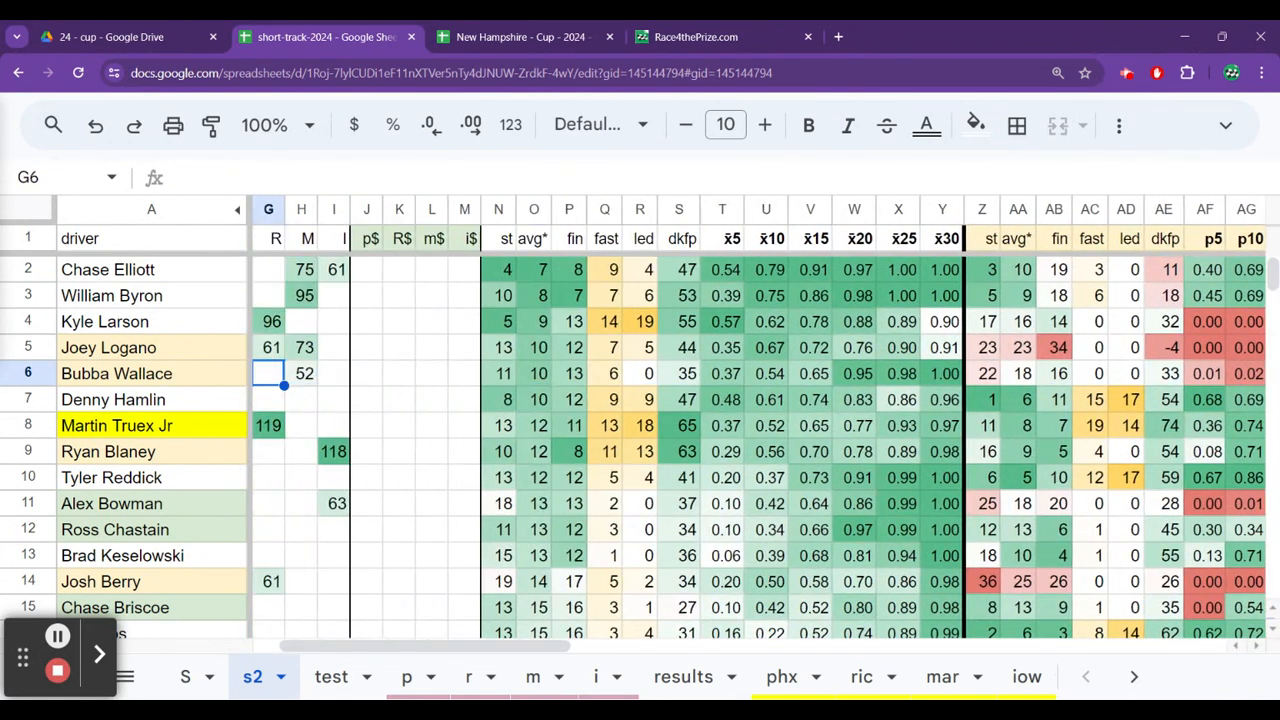
# Check Bubba Wallace's entries in the R, M and I score columns.
pyautogui.press('Left')
pyautogui.press('Left')
pyautogui.press('Left')
pyautogui.press('Left')
pyautogui.press('Left')
pyautogui.press('Left')
pyautogui.press('Right')
pyautogui.press('Right')
pyautogui.press('Right')
pyautogui.press('Right')
pyautogui.press('Right')
pyautogui.press('Right')
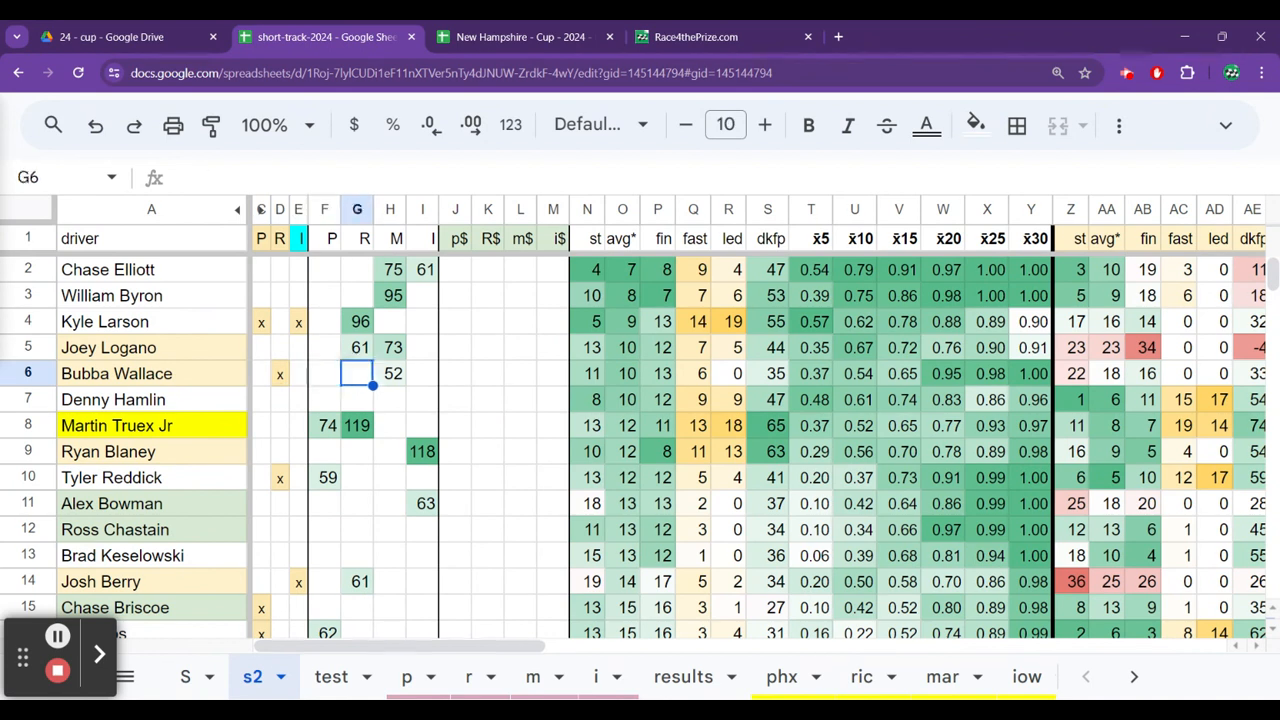
pyautogui.press('Right')
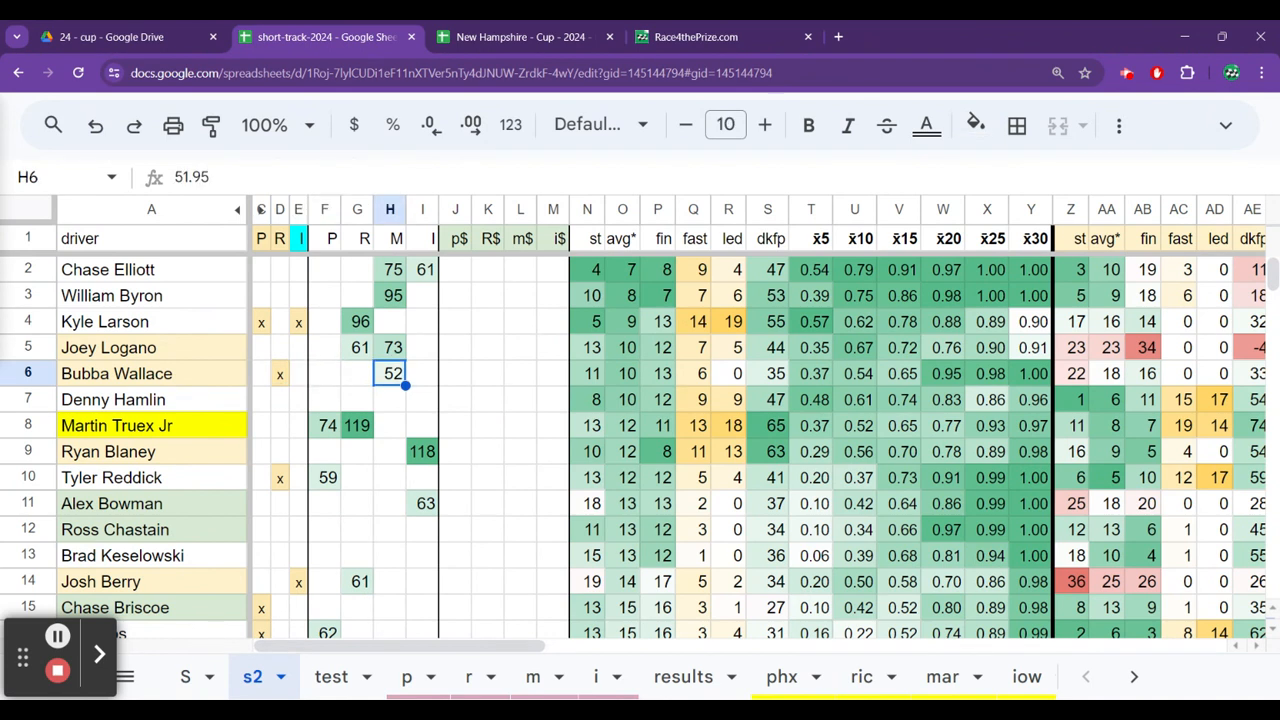
pyautogui.press('Right')
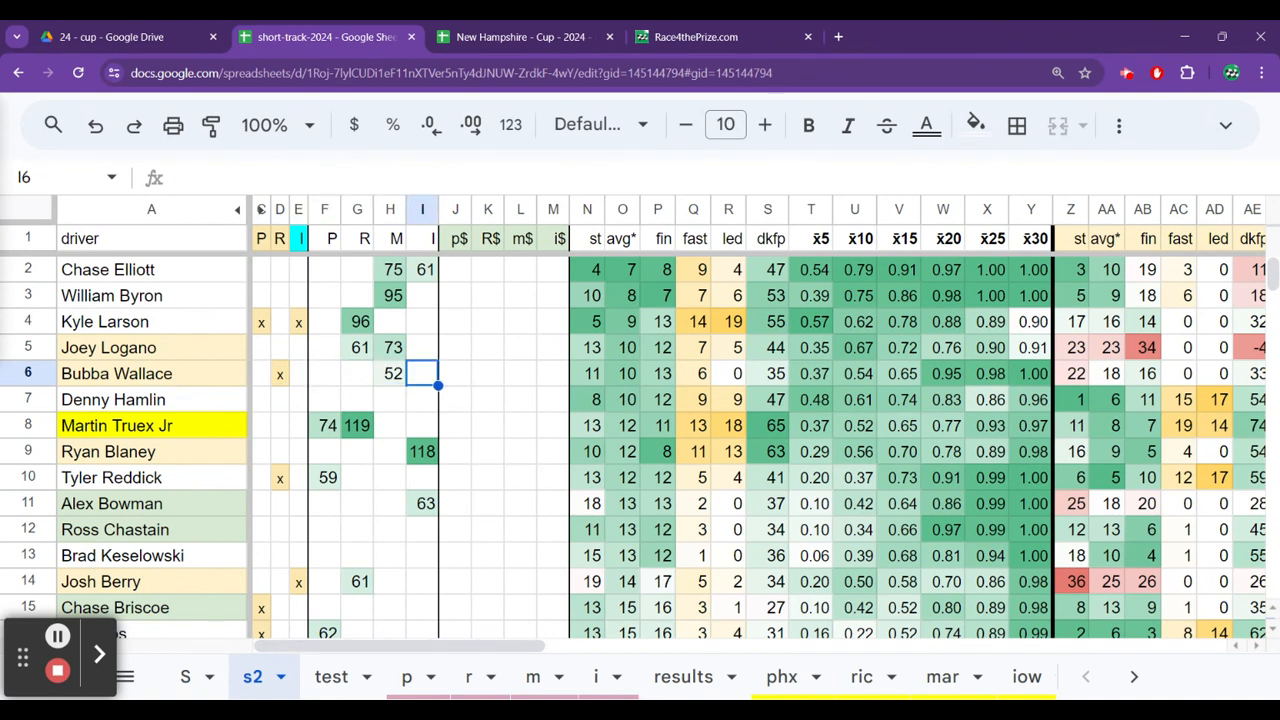
# Review Denny Hamlin's overall averages and individual race stats along his row on sheet s2.
pyautogui.press('Down')
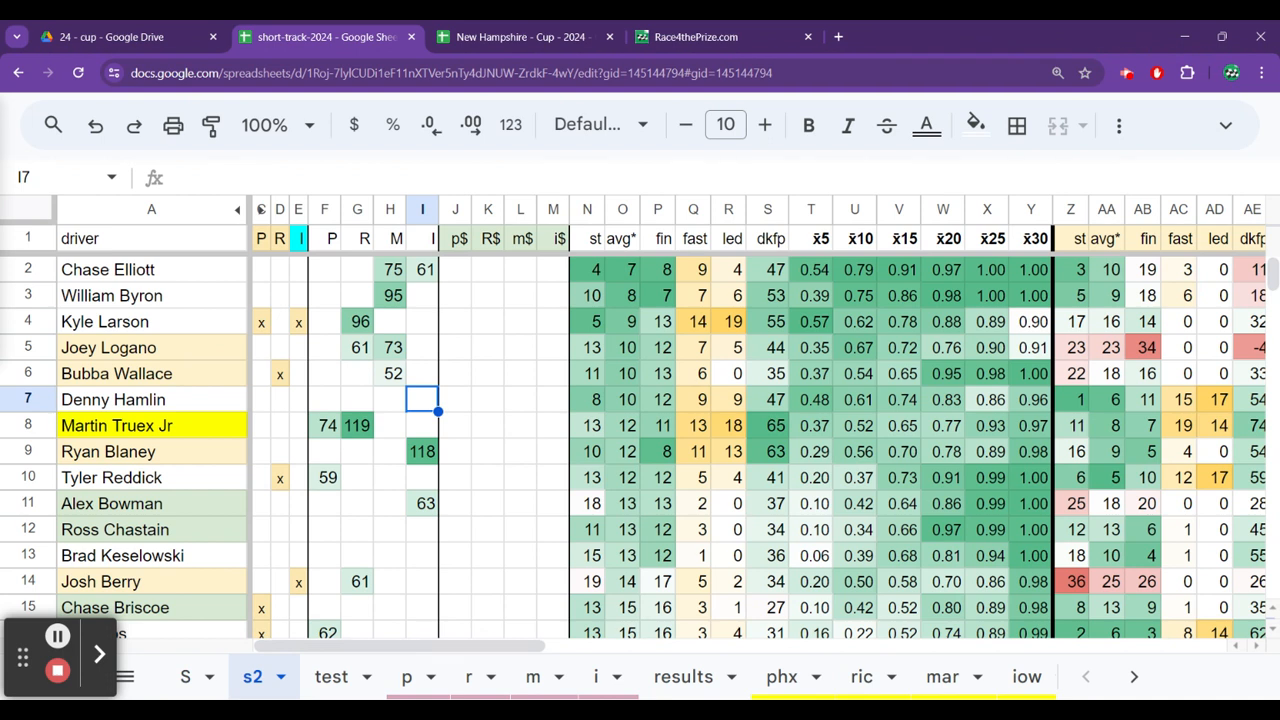
pyautogui.press('Right')
pyautogui.press('Right')
pyautogui.press('Right')
pyautogui.press('Right')
pyautogui.press('Right')
pyautogui.press('Right')
pyautogui.press('Right')
pyautogui.press('Right')
pyautogui.press('Right')
pyautogui.press('Right')
pyautogui.press('Right')
pyautogui.press('Right')
pyautogui.press('Right')
pyautogui.press('Right')
pyautogui.press('Right')
pyautogui.press('Right')
pyautogui.press('Right')
pyautogui.press('Right')
pyautogui.press('Right')
pyautogui.press('Right')
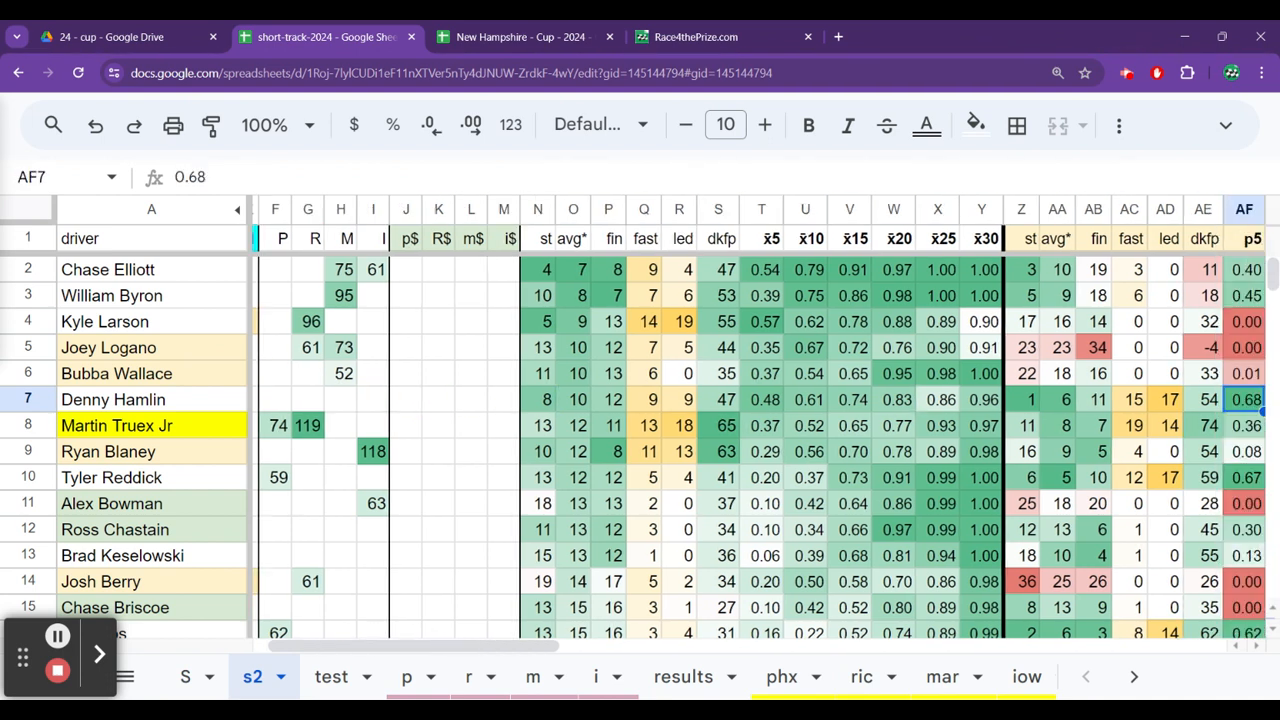
pyautogui.press('Right')
pyautogui.press('Right')
pyautogui.press('Right')
pyautogui.press('Right')
pyautogui.press('Right')
pyautogui.press('Right')
pyautogui.press('Right')
pyautogui.press('Right')
pyautogui.press('Right')
pyautogui.press('Right')
pyautogui.press('Right')
pyautogui.press('Right')
pyautogui.press('Right')
pyautogui.press('Right')
pyautogui.press('Left')
pyautogui.press('Left')
pyautogui.press('Left')
pyautogui.press('Left')
pyautogui.press('Left')
pyautogui.press('Left')
pyautogui.press('Left')
pyautogui.press('Left')
pyautogui.press('Left')
pyautogui.press('Left')
pyautogui.press('Left')
pyautogui.press('Left')
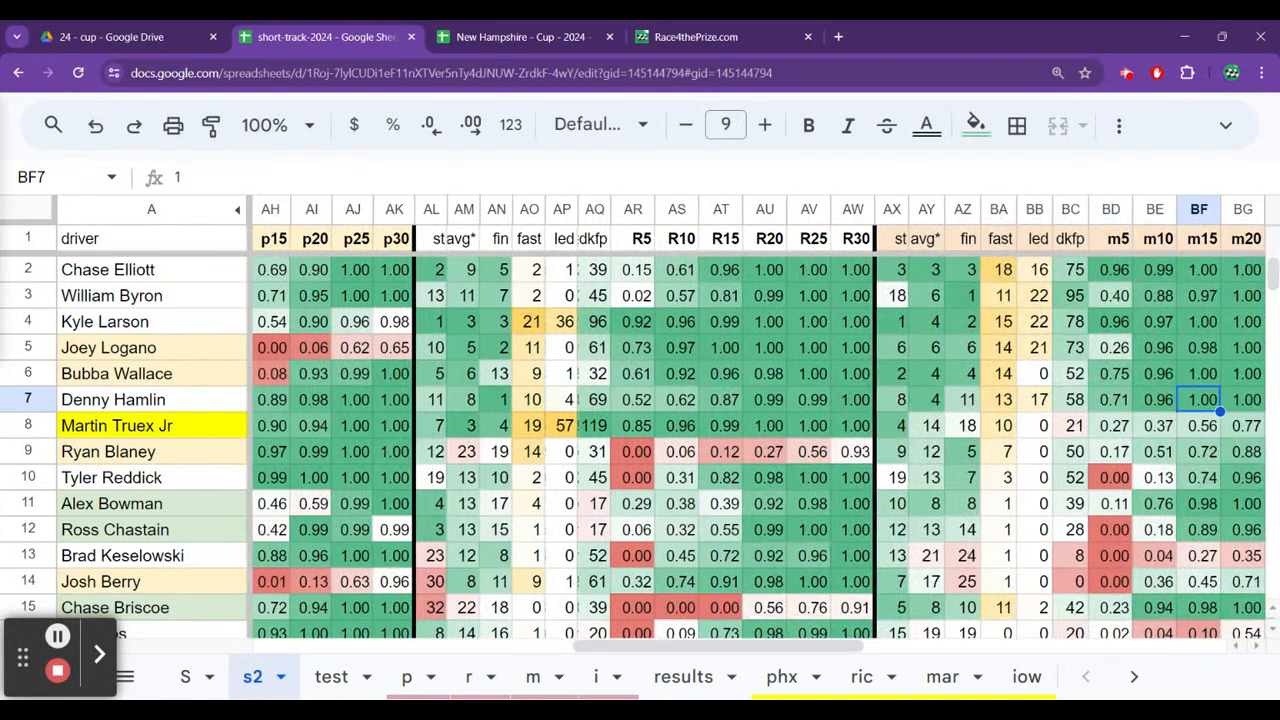
# Check Denny Hamlin's laps-led value in the R race stats and his overall average running position.
pyautogui.press('Left')
pyautogui.press('Left')
pyautogui.press('Left')
pyautogui.press('Left')
pyautogui.press('Left')
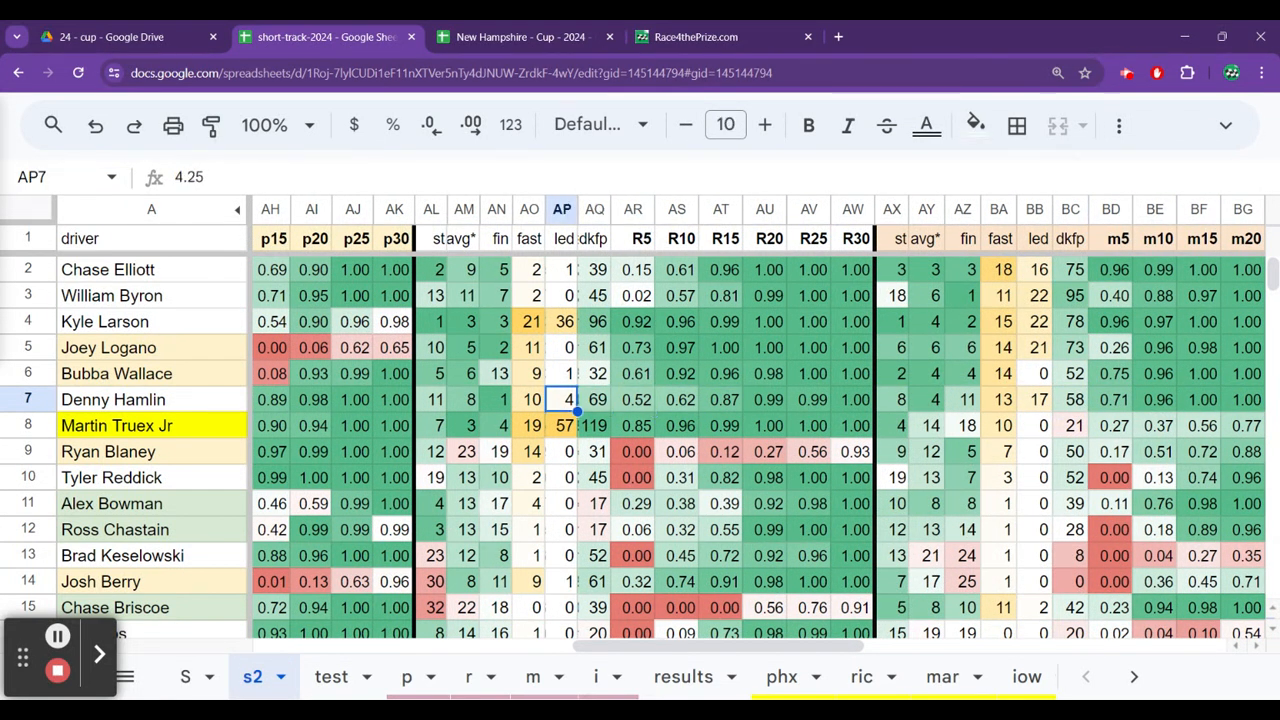
pyautogui.press('Left')
pyautogui.press('Left')
pyautogui.press('Left')
pyautogui.press('Left')
pyautogui.press('Left')
pyautogui.press('Left')
pyautogui.press('Left')
pyautogui.press('Left')
pyautogui.press('Left')
pyautogui.press('Left')
pyautogui.press('Left')
pyautogui.press('Left')
pyautogui.press('Left')
pyautogui.press('Left')
pyautogui.press('Left')
pyautogui.press('Left')
pyautogui.press('Left')
pyautogui.press('Left')
pyautogui.press('Left')
pyautogui.press('Left')
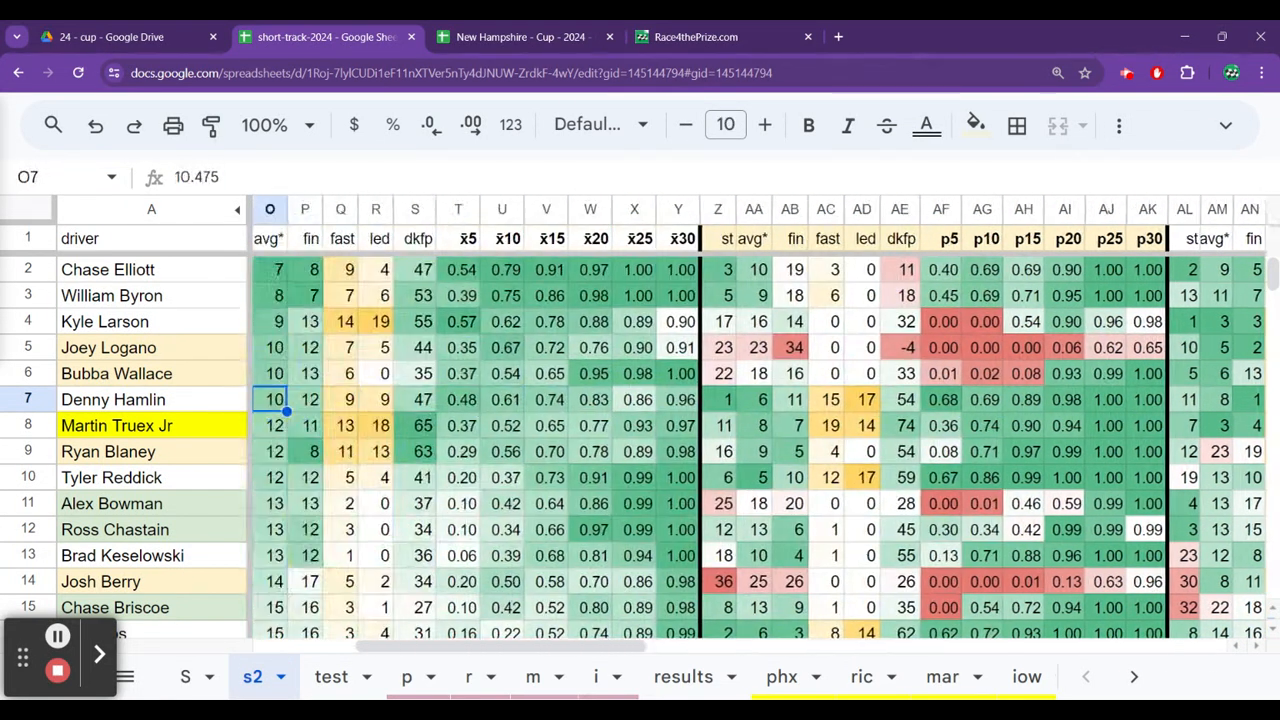
pyautogui.press('Left')
pyautogui.press('Left')
pyautogui.press('Left')
# Compare the drivers from Kyle Larson down to Ryan Blaney in the driver column of sheet s2.
pyautogui.press('Up')
pyautogui.press('Up')
pyautogui.press('Up')
pyautogui.press('Up')
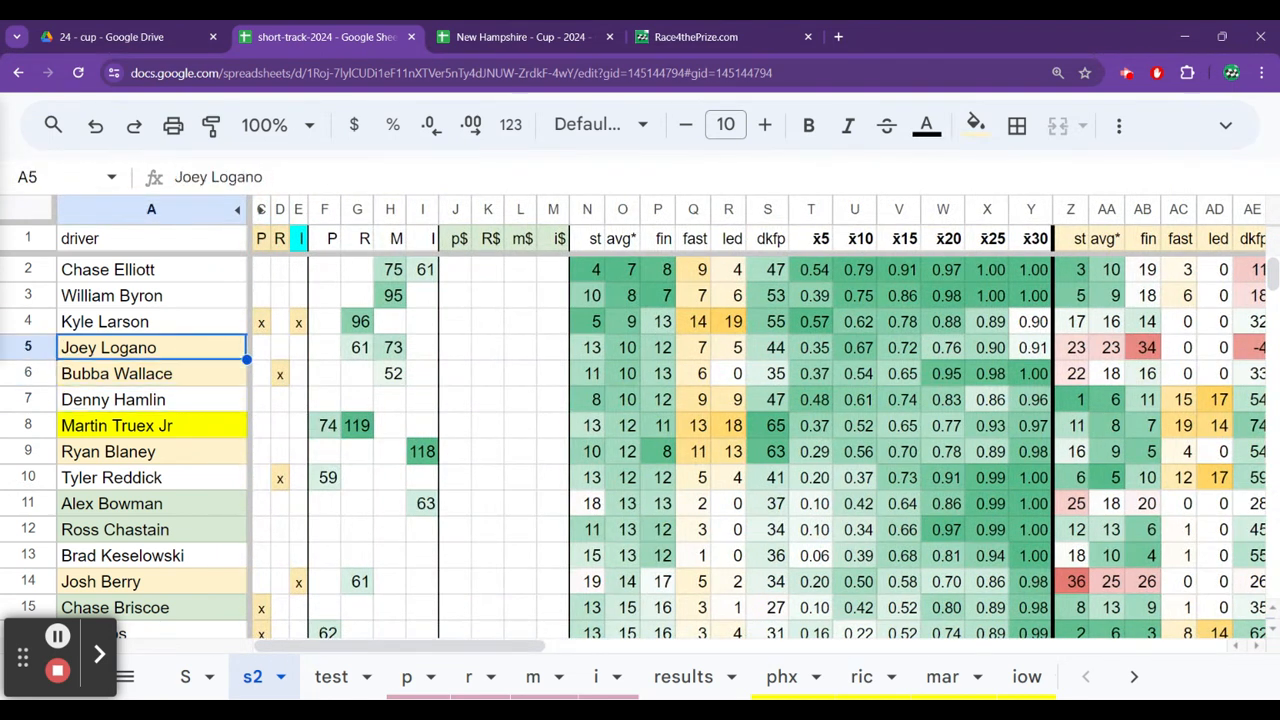
pyautogui.press('Down')
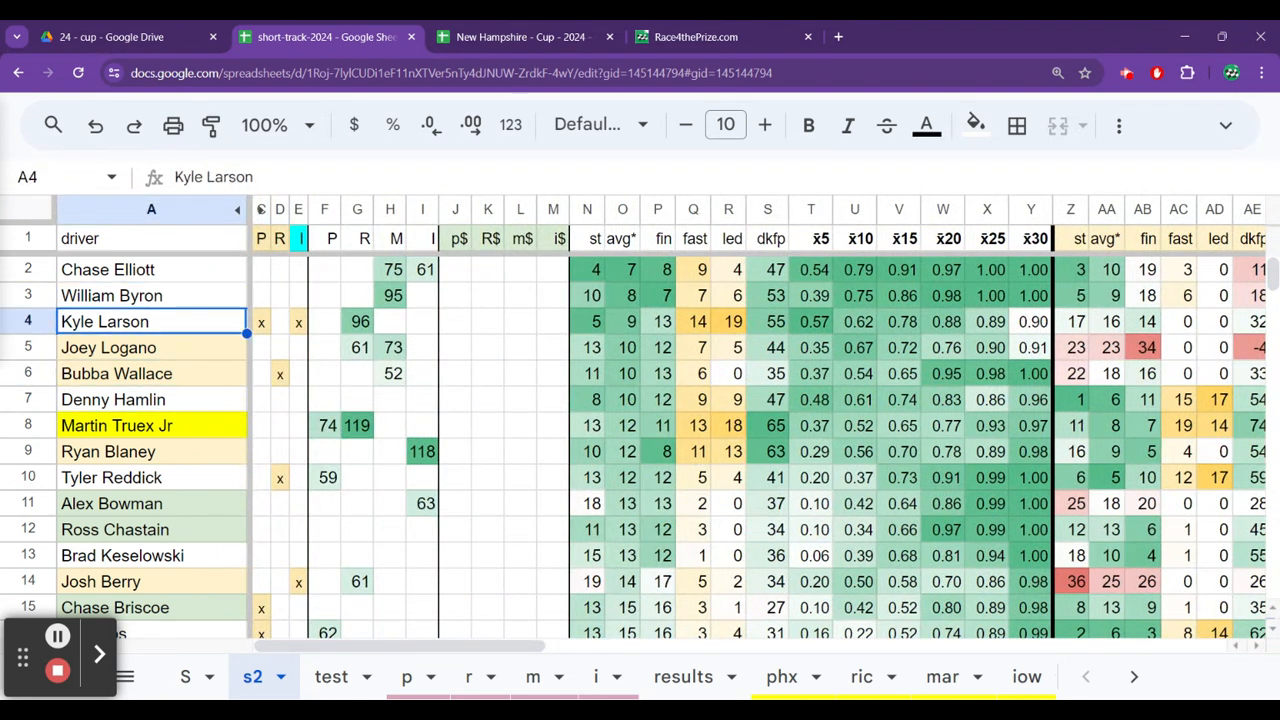
pyautogui.press('Down')
pyautogui.press('Down')
pyautogui.press('Down')
pyautogui.press('Down')
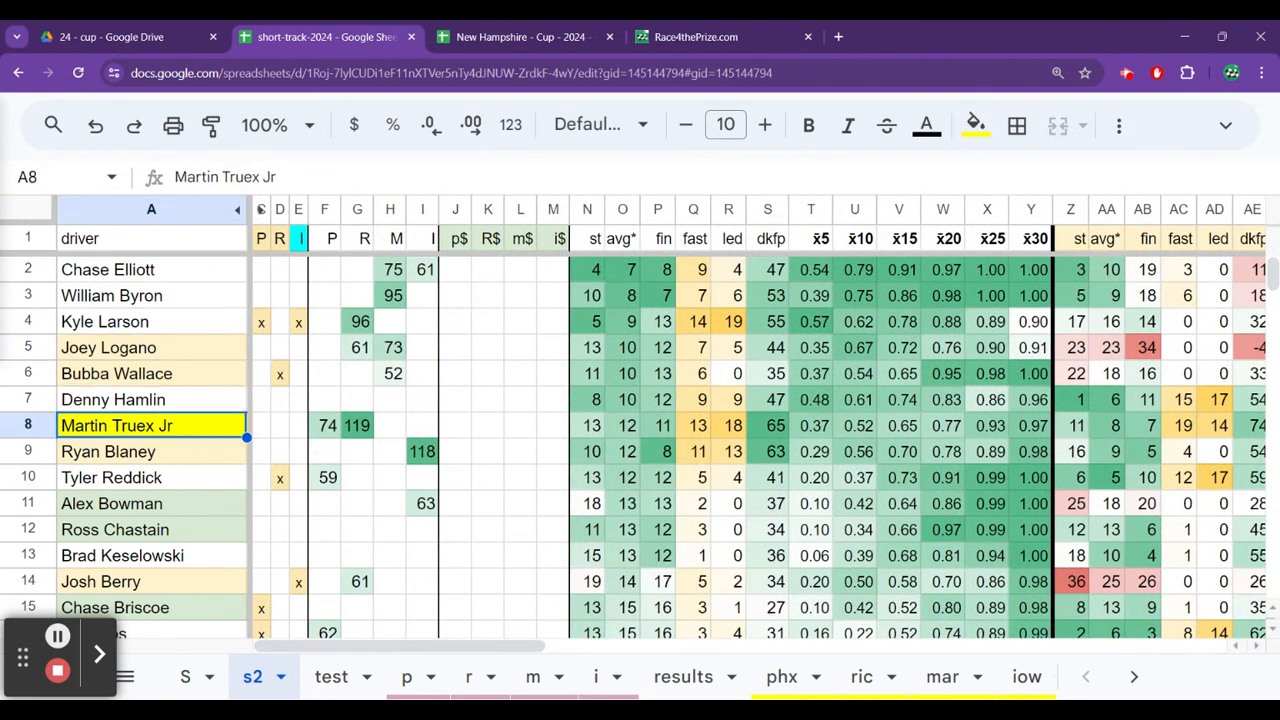
pyautogui.press('Up')
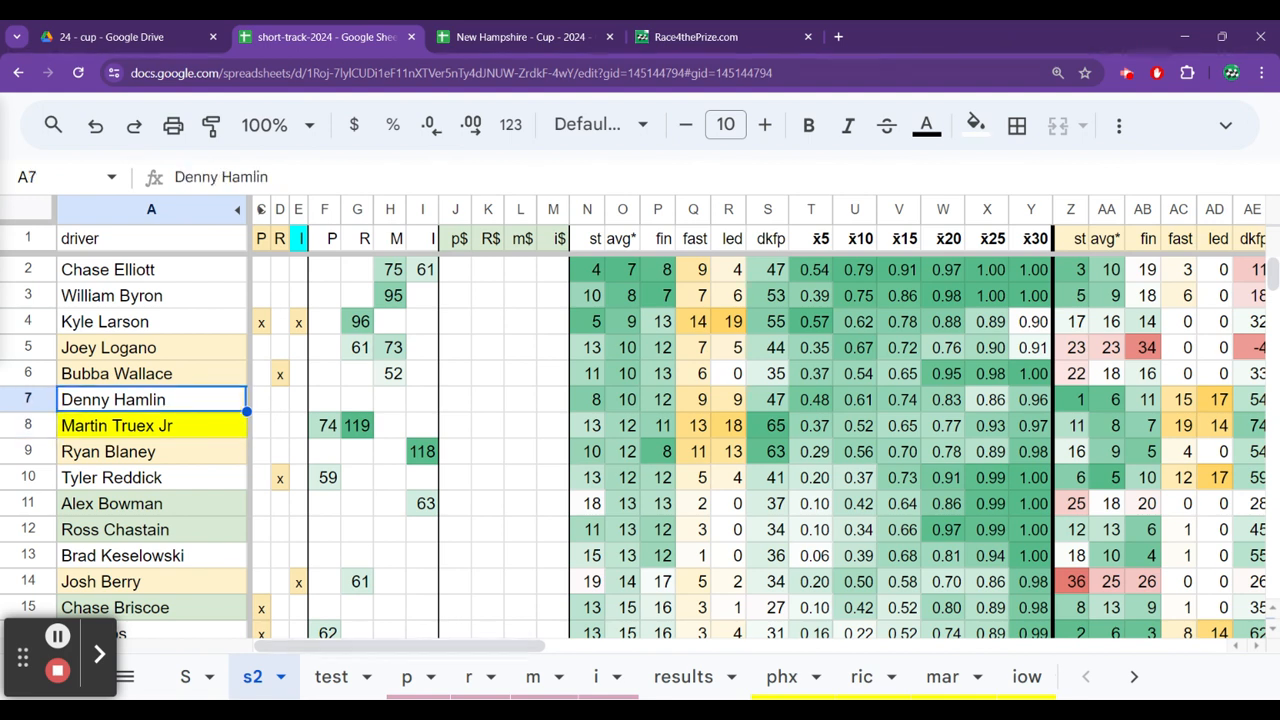
pyautogui.press('Down')
pyautogui.press('Down')
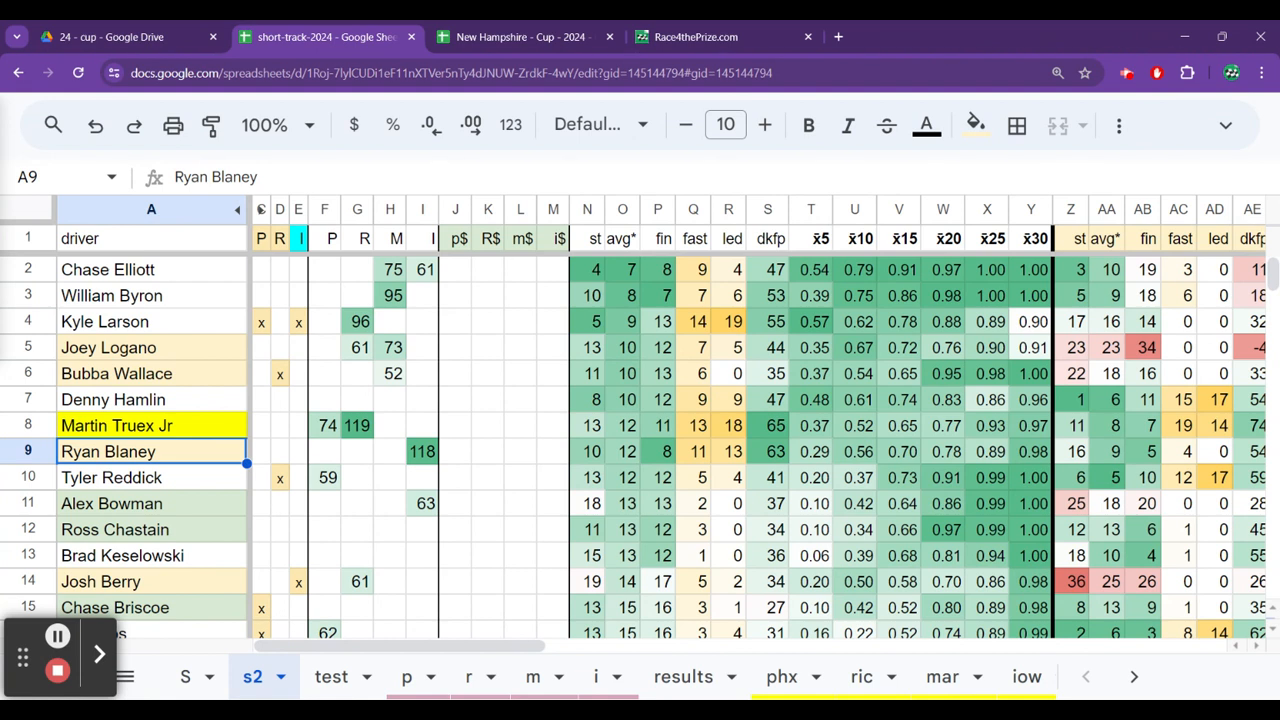
# Check Ryan Blaney's score in the I column of sheet s2.
pyautogui.press('Right')
pyautogui.press('Right')
pyautogui.press('Right')
pyautogui.press('Right')
pyautogui.press('Right')
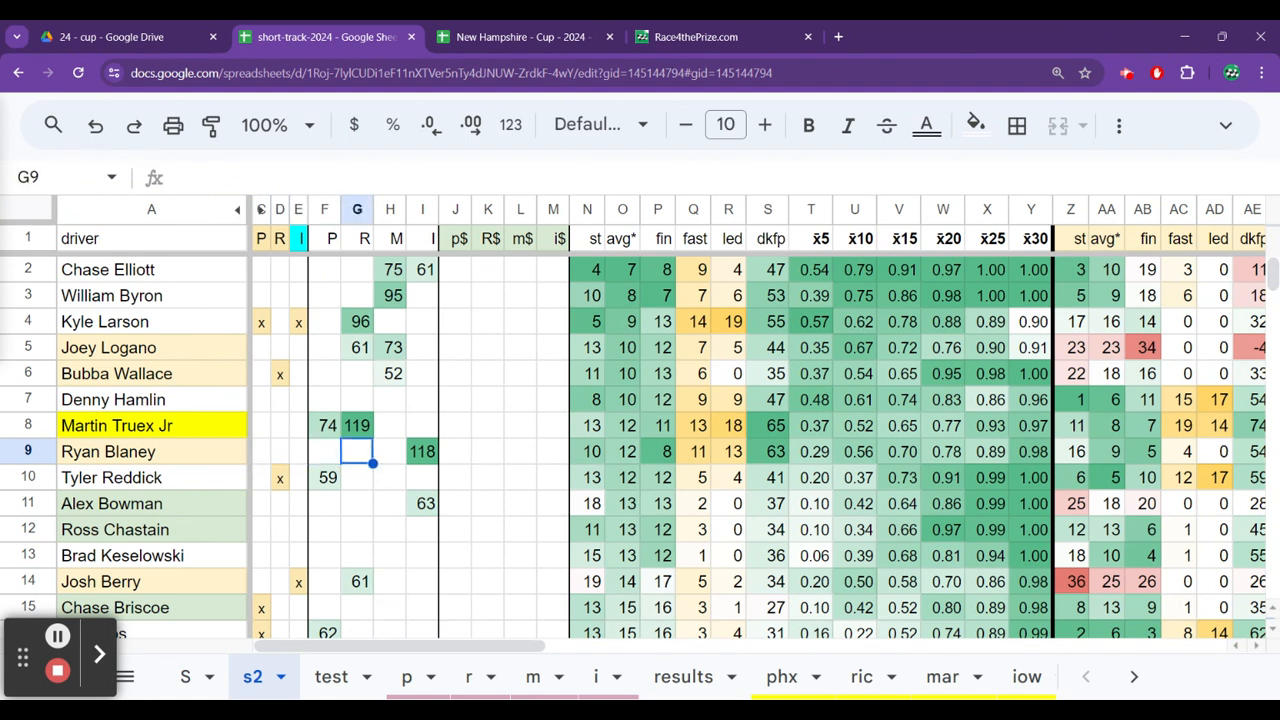
pyautogui.press('Right')
pyautogui.press('Right')
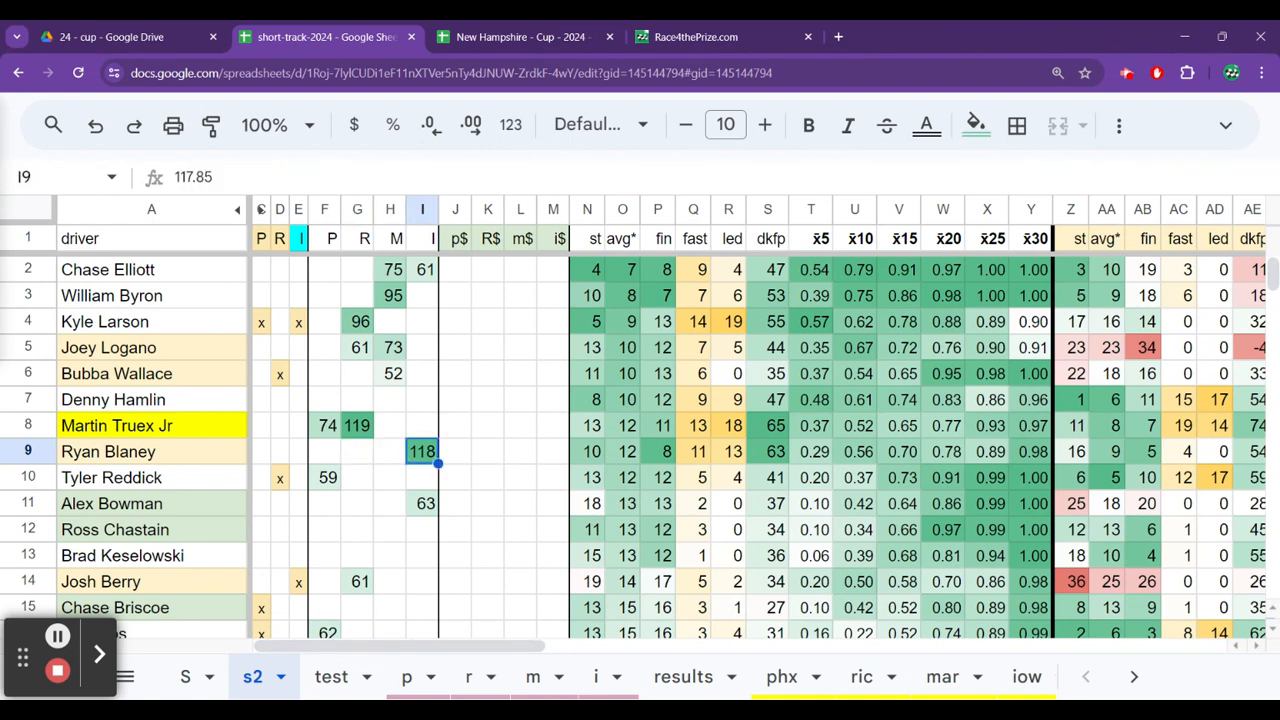
# Review Tyler Reddick's score columns, average dkfp and x̄5 value along his row on sheet s2.
pyautogui.press('Down')
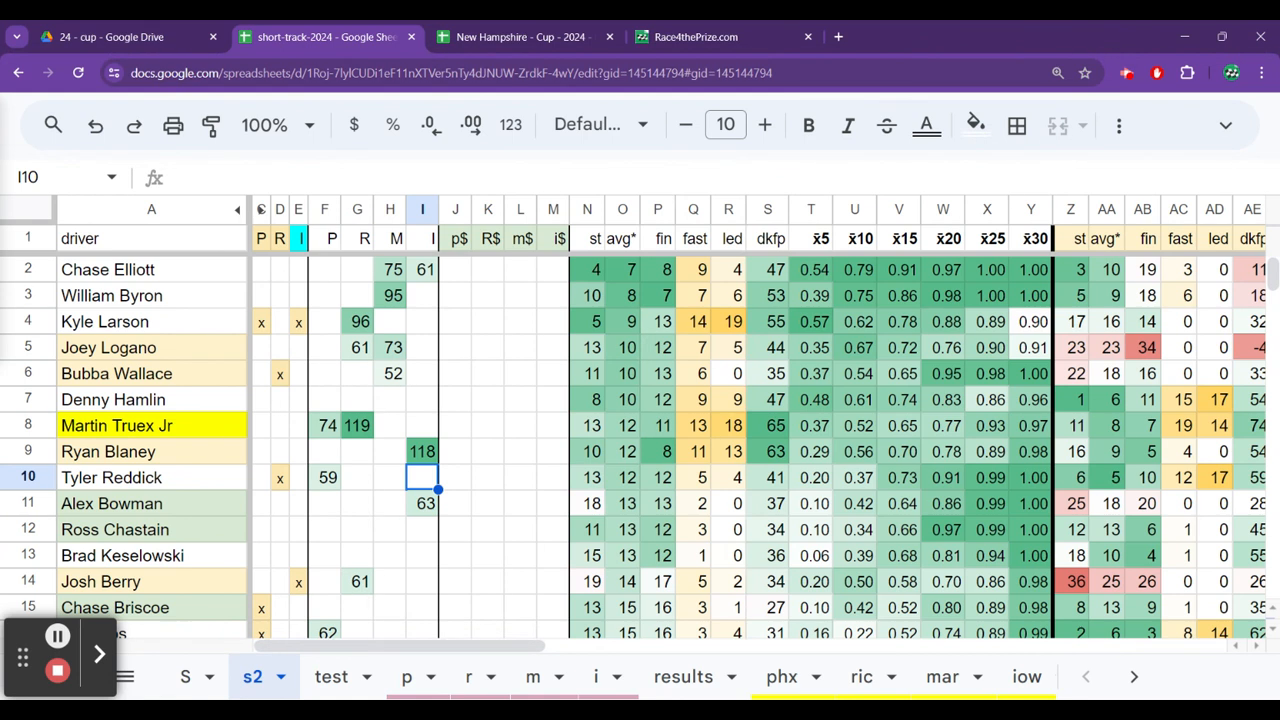
pyautogui.press('Right')
pyautogui.press('Right')
pyautogui.press('Right')
pyautogui.press('Right')
pyautogui.press('Right')
pyautogui.press('Right')
pyautogui.press('Right')
pyautogui.press('Right')
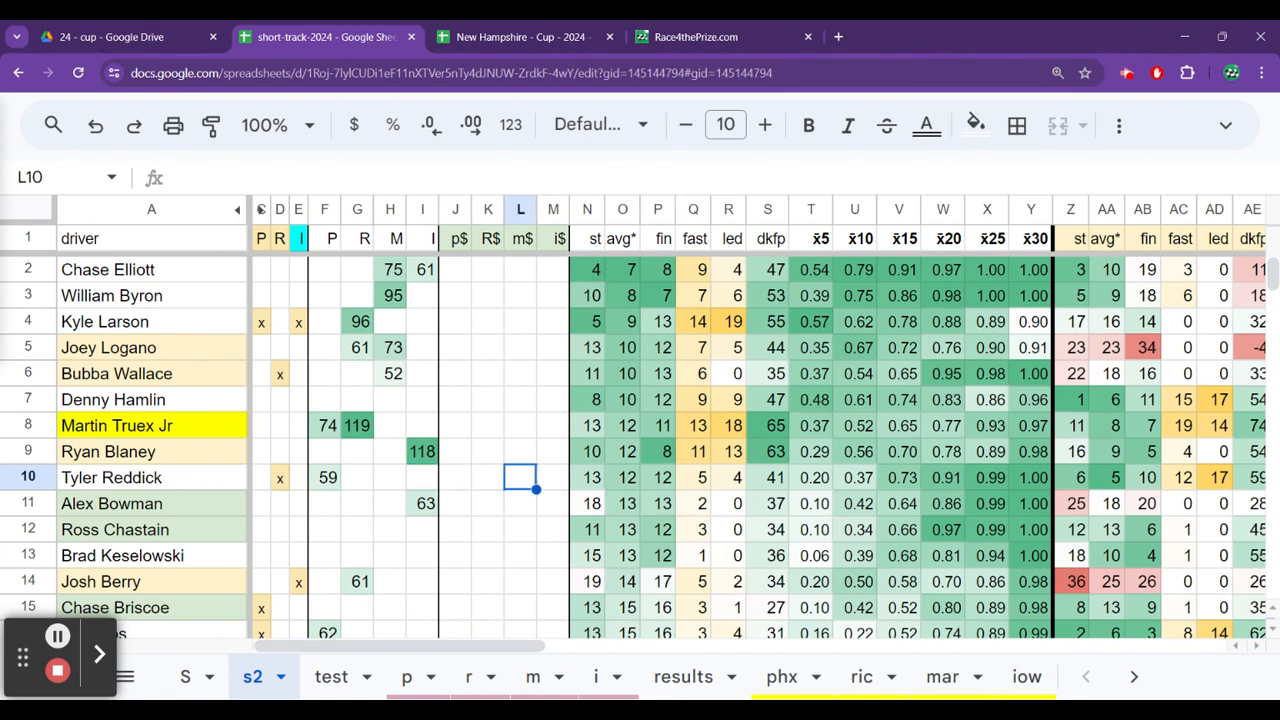
pyautogui.press('Right')
pyautogui.press('Right')
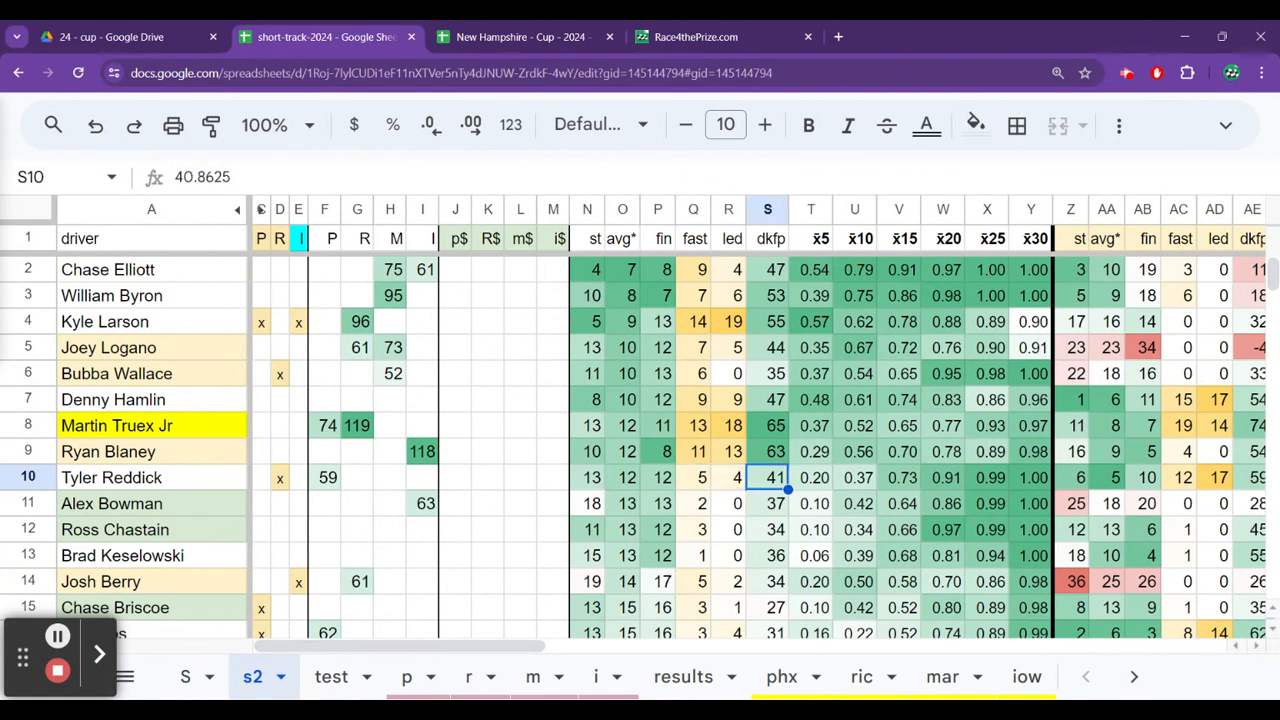
pyautogui.press('Right')
pyautogui.press('Right')
pyautogui.press('Right')
pyautogui.press('Right')
pyautogui.press('Right')
pyautogui.press('Right')
pyautogui.press('Right')
pyautogui.press('Right')
pyautogui.press('Right')
pyautogui.press('Right')
pyautogui.press('Right')
pyautogui.press('Right')
pyautogui.press('Right')
pyautogui.press('Right')
pyautogui.press('Right')
pyautogui.press('Right')
pyautogui.press('Right')
pyautogui.press('Right')
pyautogui.press('Right')
pyautogui.press('Right')
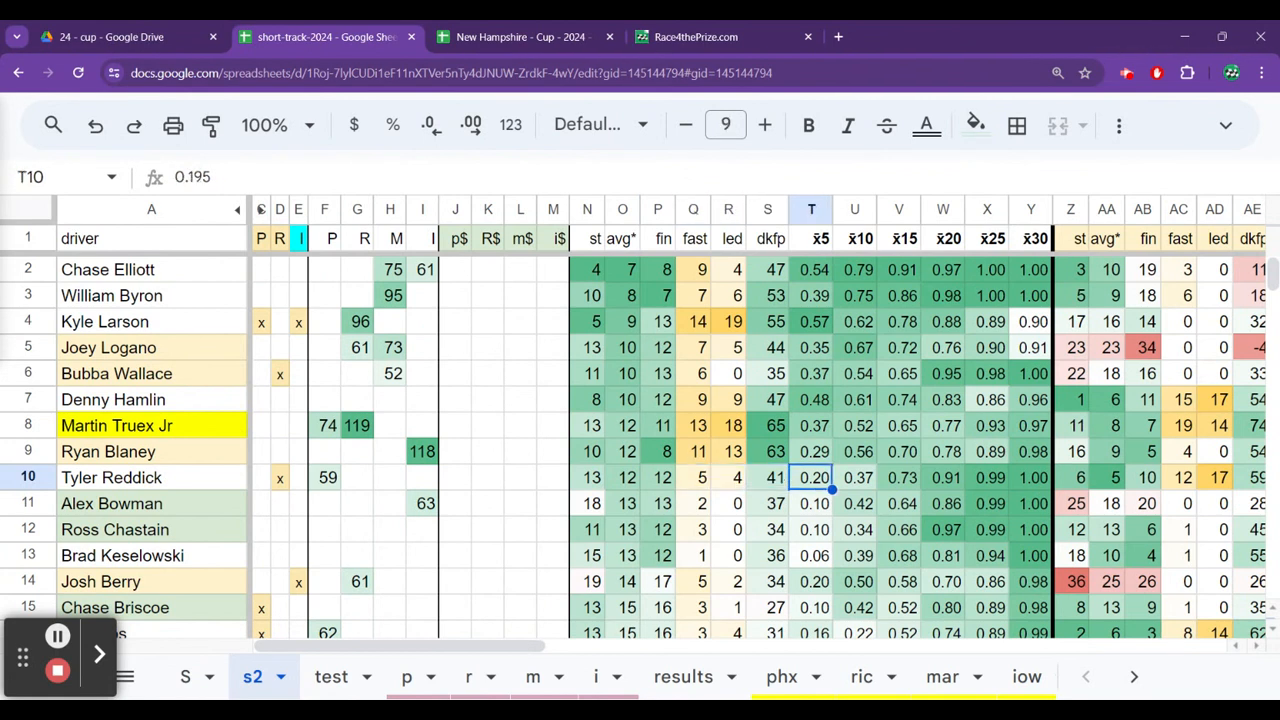
# Check Tyler Reddick's I race stats and his nh 23 finish and rr values.
pyautogui.press('Right')
pyautogui.press('Right')
pyautogui.press('Right')
pyautogui.press('Right')
pyautogui.press('Right')
pyautogui.press('Right')
pyautogui.press('Right')
pyautogui.press('Right')
pyautogui.press('Right')
pyautogui.press('Right')
pyautogui.press('Right')
pyautogui.press('Right')
pyautogui.press('Right')
pyautogui.press('Right')
pyautogui.press('Right')
pyautogui.press('Right')
pyautogui.press('Right')
pyautogui.press('Right')
pyautogui.press('Right')
pyautogui.press('Right')
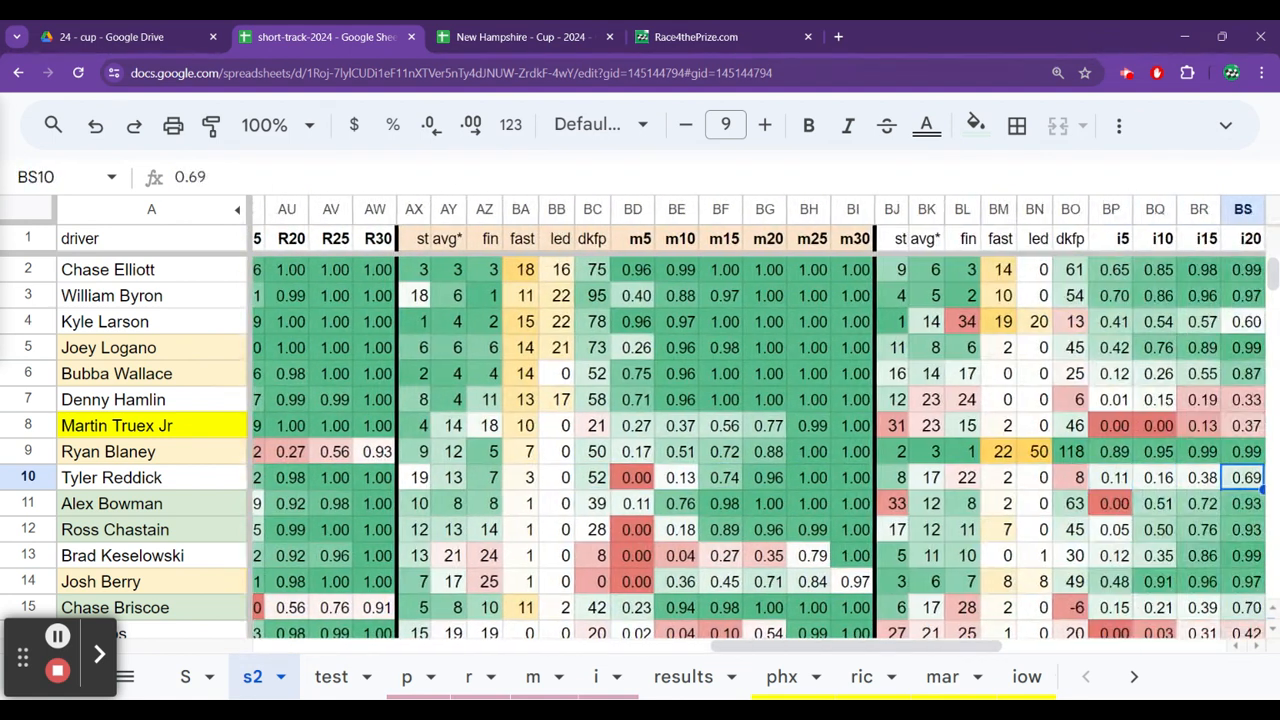
pyautogui.press('Left')
pyautogui.press('Left')
pyautogui.press('Left')
pyautogui.press('Left')
pyautogui.press('Left')
pyautogui.press('Left')
pyautogui.press('Left')
pyautogui.press('Left')
pyautogui.press('Left')
pyautogui.press('Left')
pyautogui.press('Left')
pyautogui.press('Left')
pyautogui.press('Left')
pyautogui.press('Left')
pyautogui.press('Left')
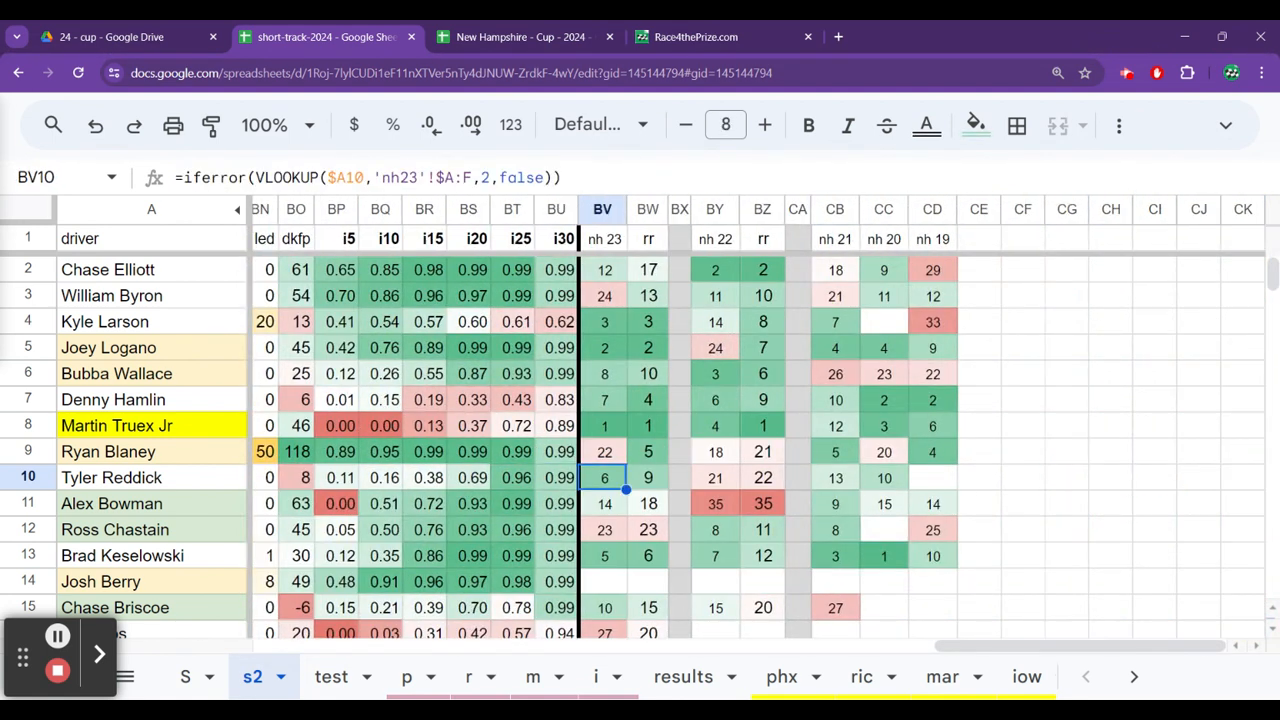
pyautogui.press('Right')
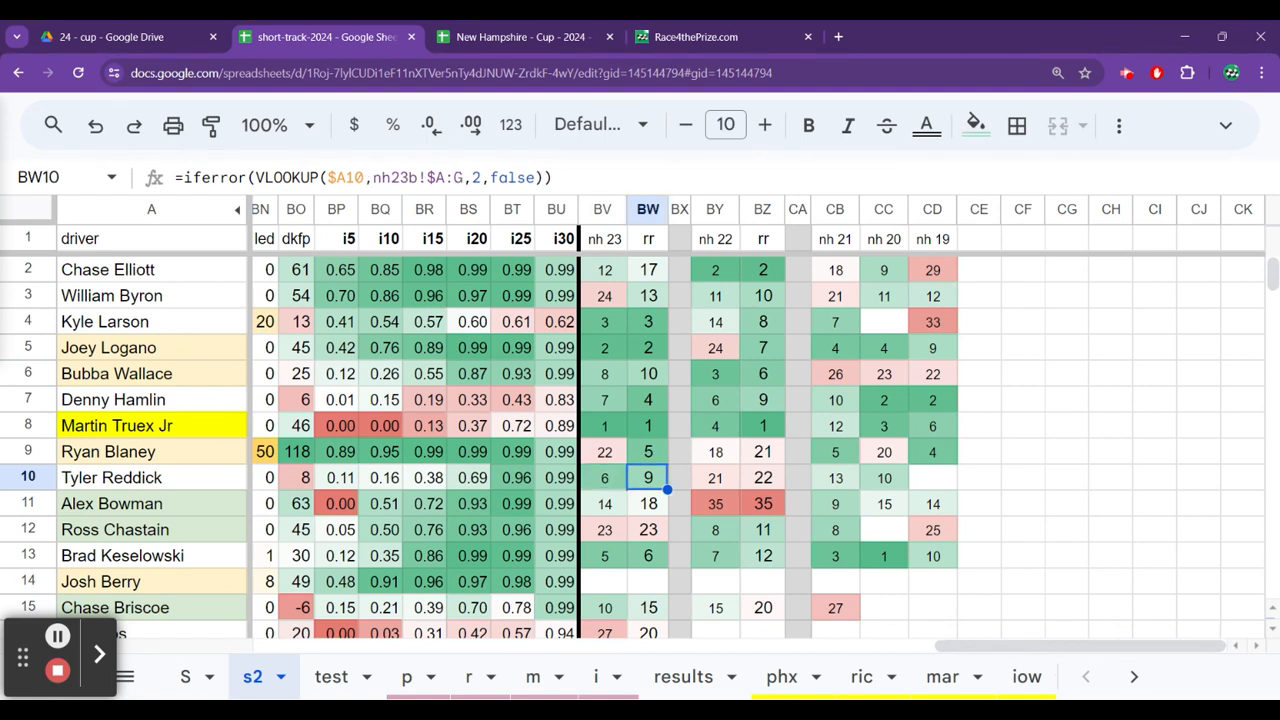
# Look at Alex Bowman's nh 23 values and his overall average start, returning to his name.
pyautogui.press('Down')
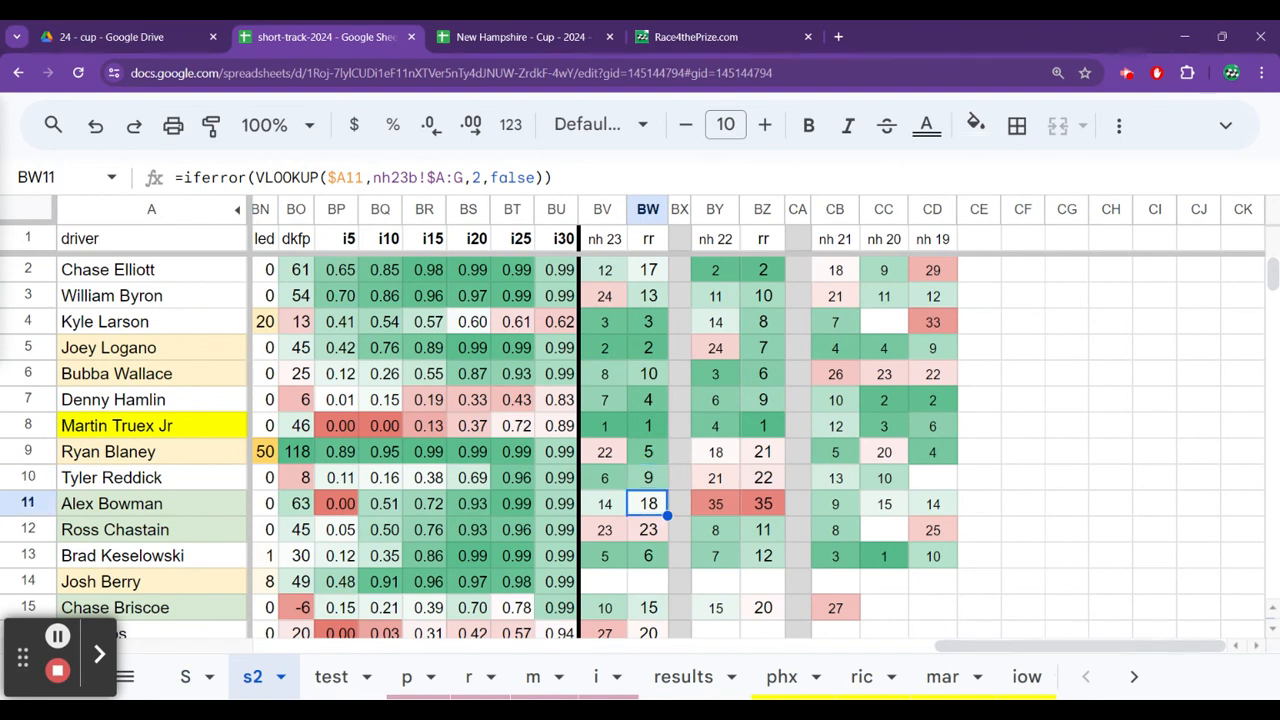
pyautogui.press('Left')
pyautogui.hotkey('ctrl', 'Left')
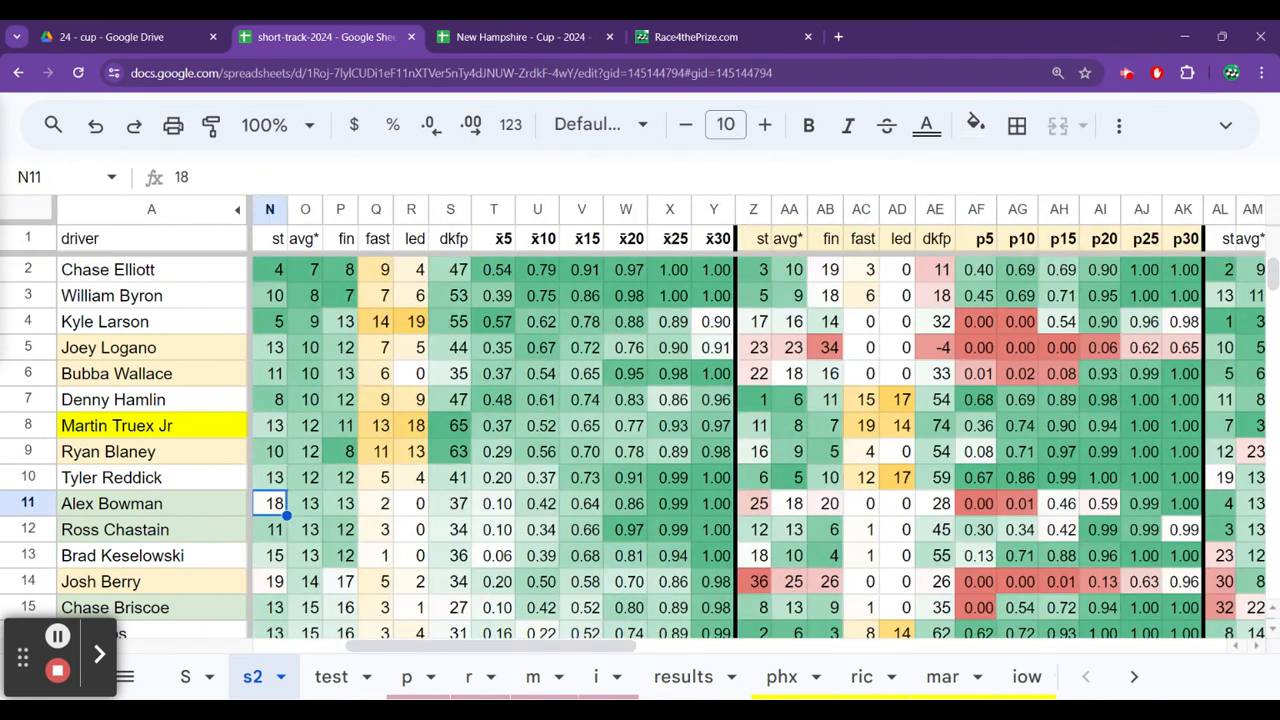
pyautogui.press('Left')
pyautogui.press('Left')
pyautogui.press('Left')
pyautogui.press('Home')
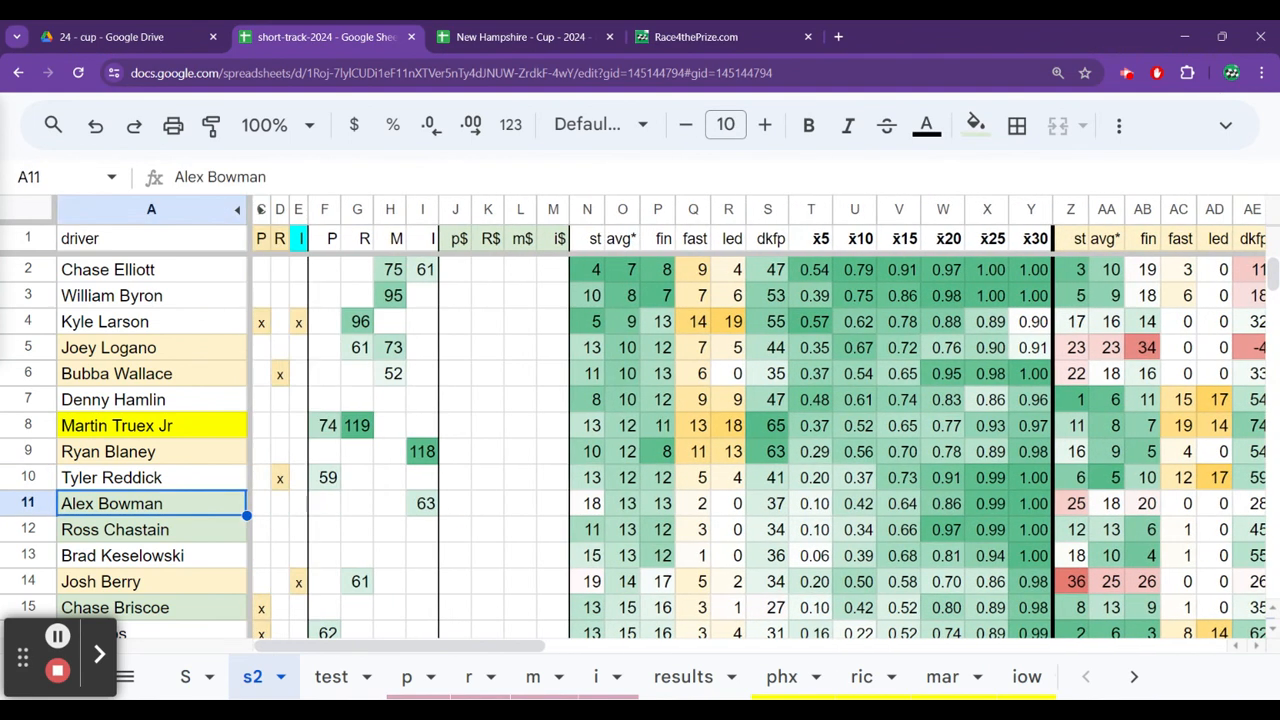
# Review Alex Bowman's P, R, M and I scores and his overall average running position.
pyautogui.press('Right')
pyautogui.press('Right')
pyautogui.press('Right')
pyautogui.press('Right')
pyautogui.press('Right')
pyautogui.press('Right')
pyautogui.press('Right')
pyautogui.press('Right')
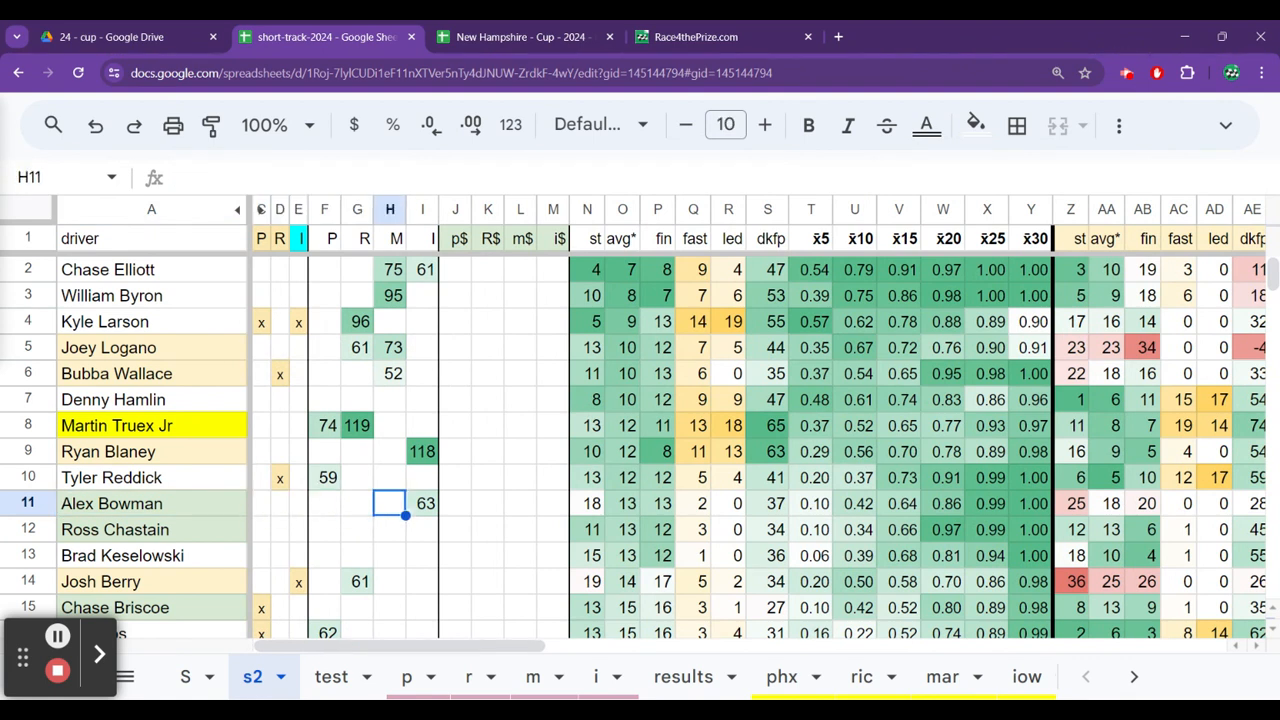
pyautogui.press('Right')
pyautogui.press('Right')
pyautogui.press('Right')
pyautogui.press('Right')
pyautogui.press('Right')
pyautogui.press('Right')
pyautogui.press('Right')
pyautogui.press('Right')
pyautogui.press('Left')
pyautogui.press('Left')
pyautogui.press('Left')
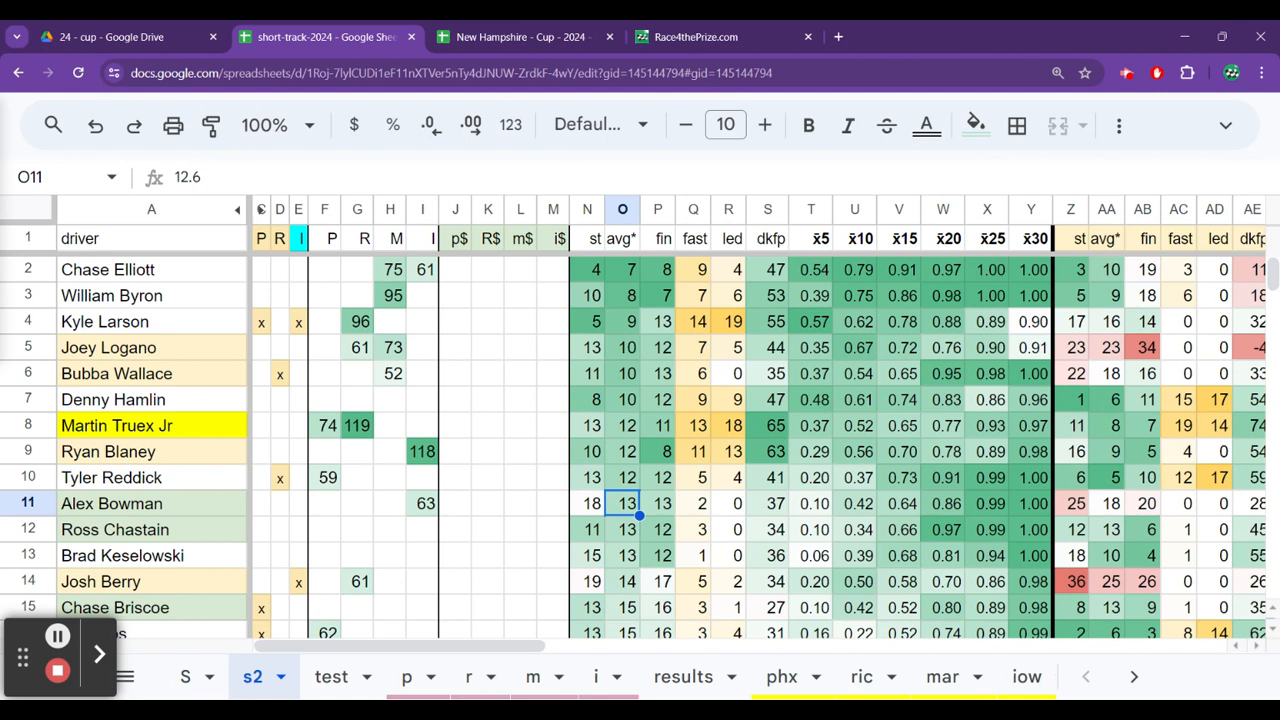
# Check Ross Chastain's overall average running position and average finish.
pyautogui.press('Down')
pyautogui.press('Right')
pyautogui.press('Right')
pyautogui.press('Right')
pyautogui.press('Right')
pyautogui.press('Right')
pyautogui.press('Right')
pyautogui.press('Right')
pyautogui.press('Right')
pyautogui.press('Right')
pyautogui.press('Right')
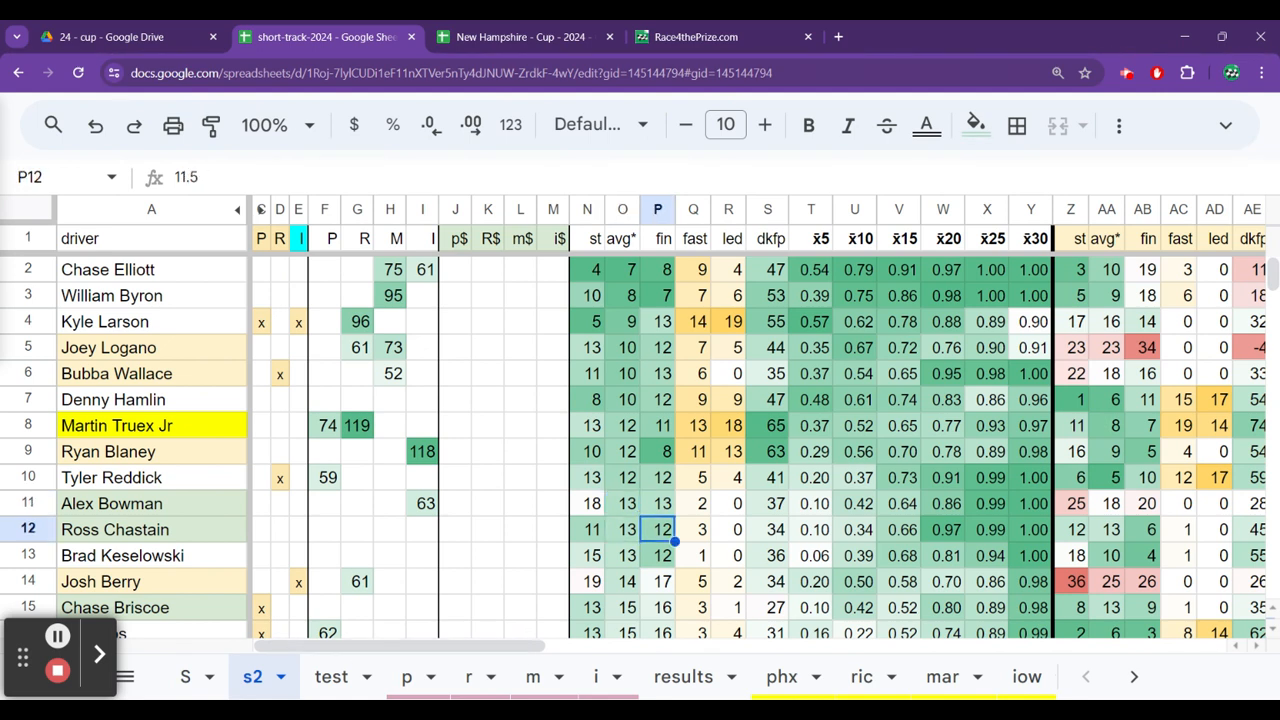
# Compare Ross Chastain's New Hampshire results in the nh 23 and nh 22 columns and their rr values.
pyautogui.hotkey('ctrl', 'Right')
pyautogui.hotkey('ctrl', 'Right')
pyautogui.press('Right')
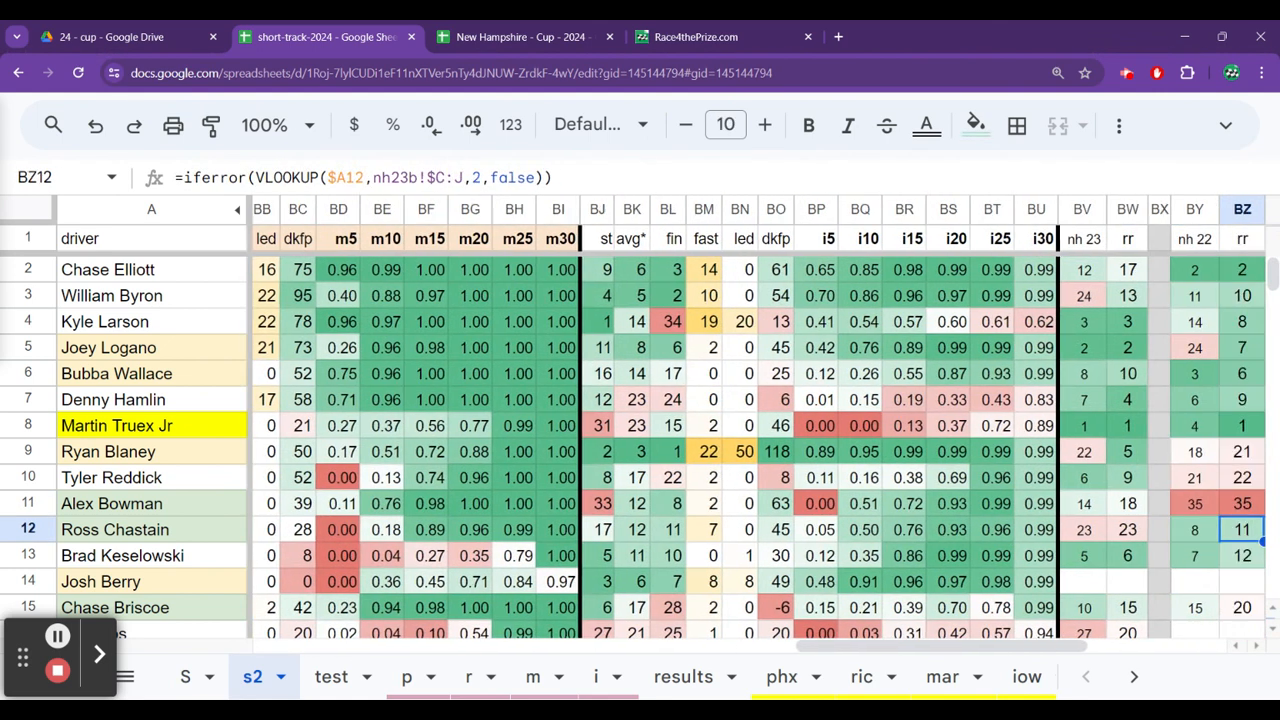
pyautogui.press('Left')
pyautogui.press('Left')
pyautogui.press('Left')
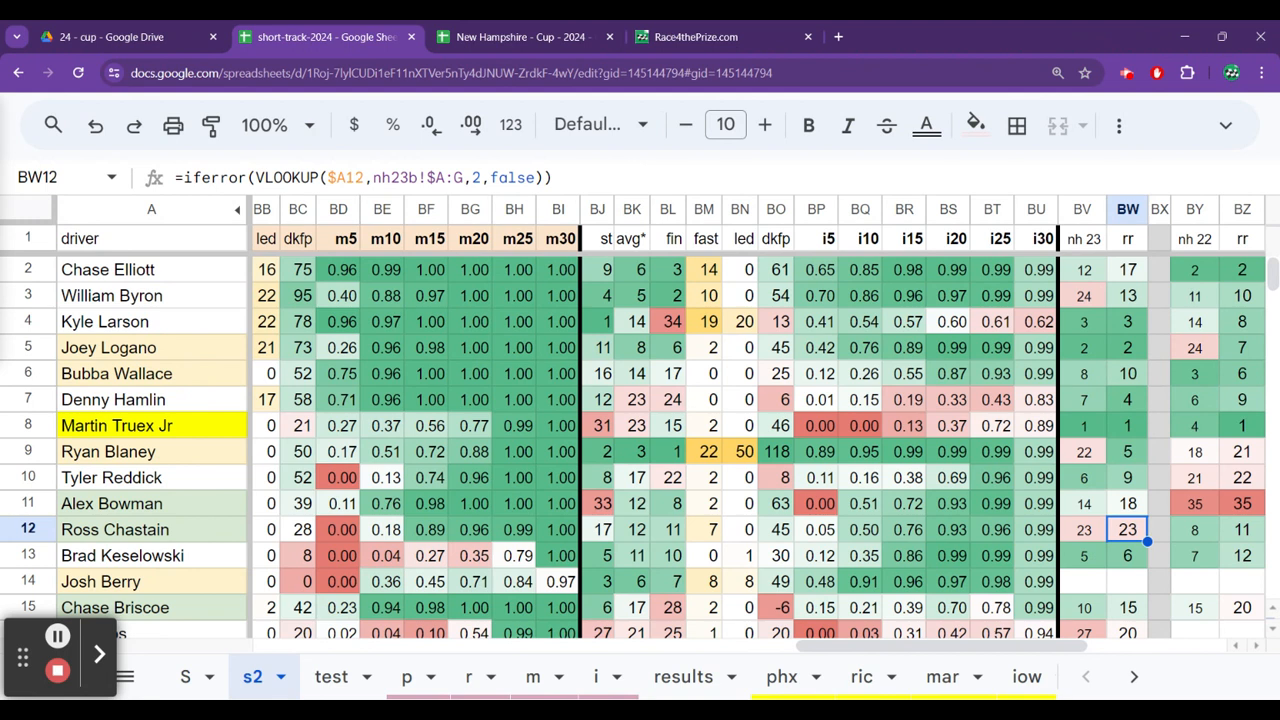
pyautogui.press('Left')
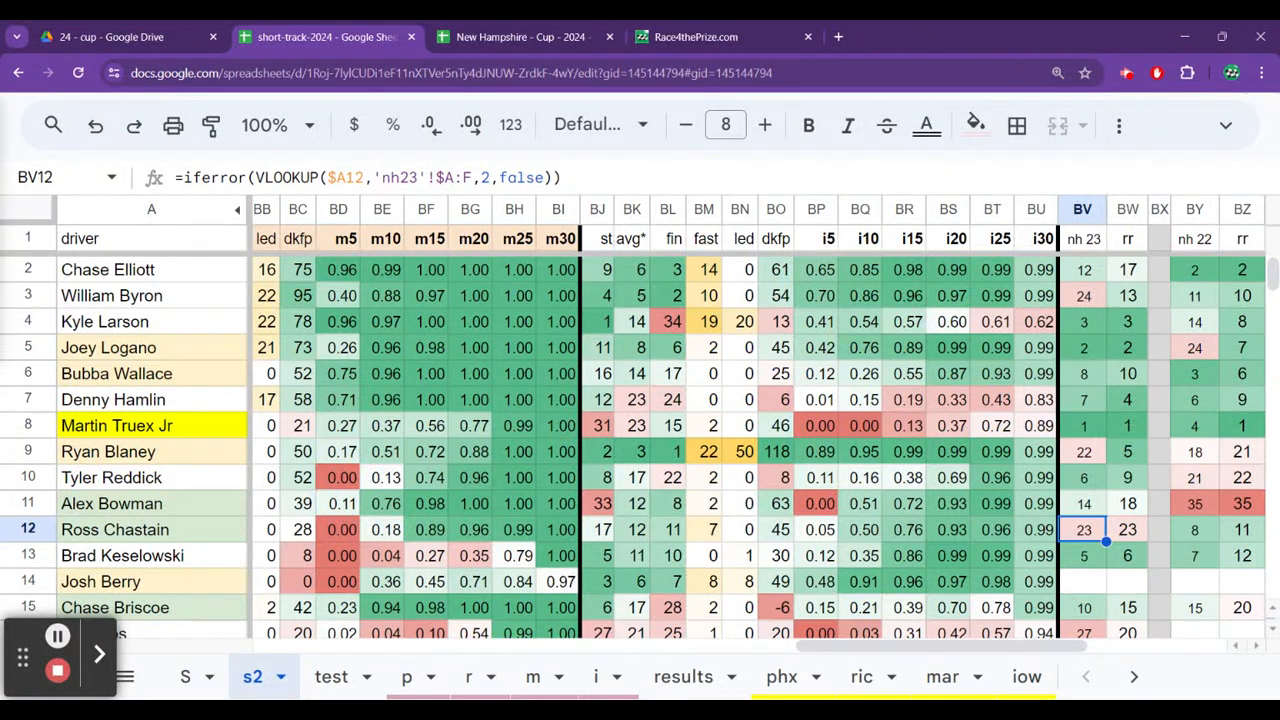
pyautogui.press('Right')
pyautogui.press('Right')
pyautogui.press('Right')
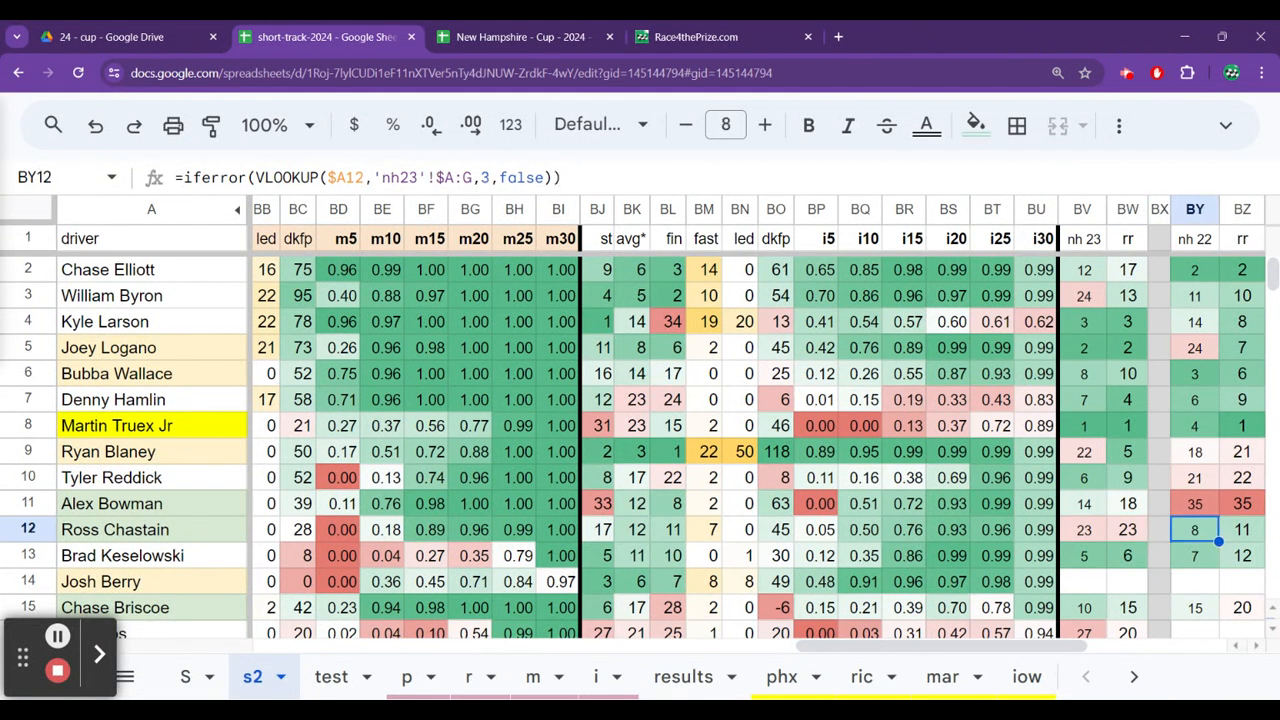
# Return to the overall averages and look down the i$ column from Ross Chastain to Daniel Suarez.
pyautogui.press('Left')
pyautogui.press('Left')
pyautogui.press('Left')
pyautogui.hotkey('ctrl', 'Left')
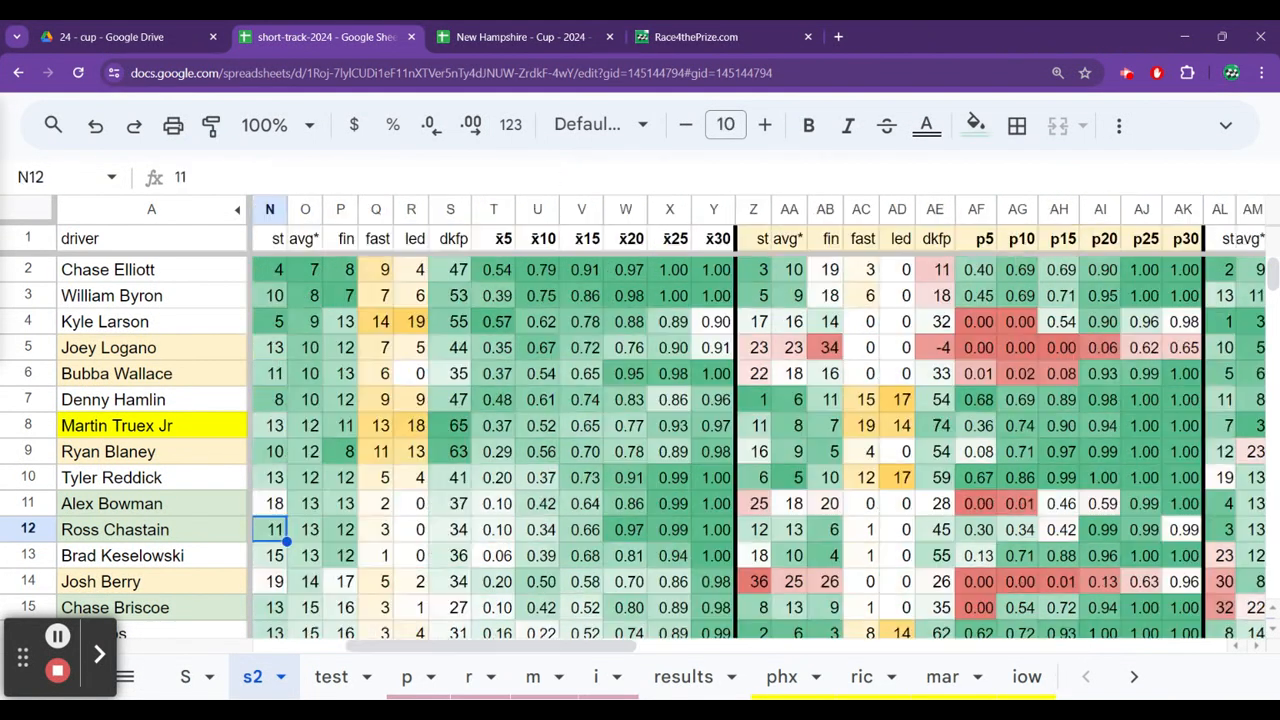
pyautogui.press('Left')
pyautogui.press('Down')
pyautogui.press('Down')
pyautogui.press('Down')
pyautogui.press('Down')
pyautogui.press('Down')
pyautogui.press('Down')
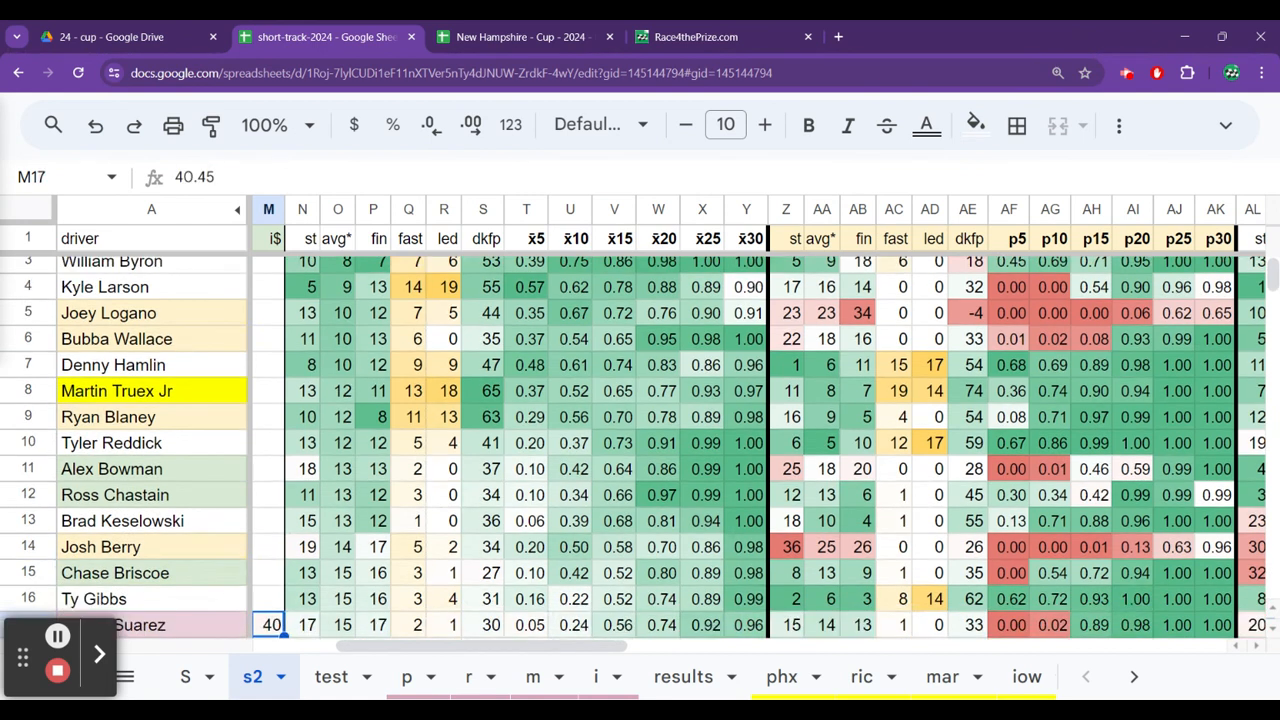
# Check the overall average start of Josh Berry and Chase Briscoe on sheet s2.
pyautogui.press('Up')
pyautogui.press('Up')
pyautogui.press('Up')
pyautogui.press('Up')
pyautogui.press('Right')
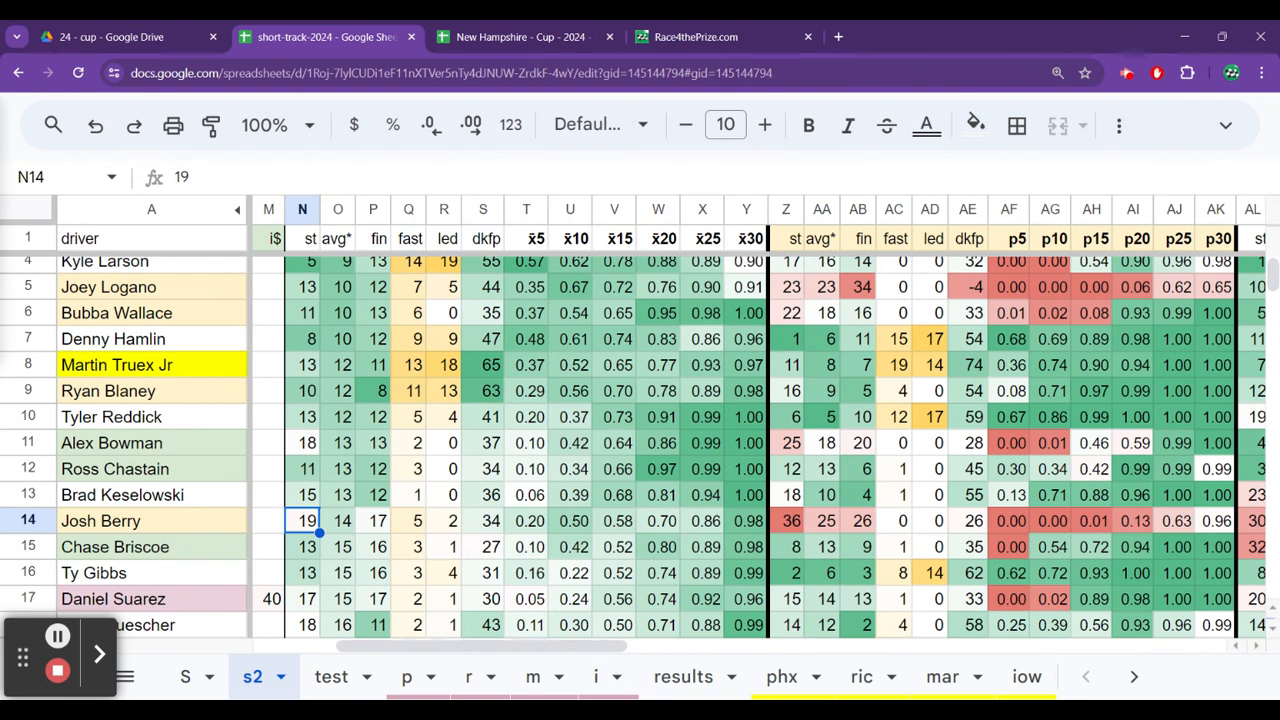
pyautogui.click(302, 547)
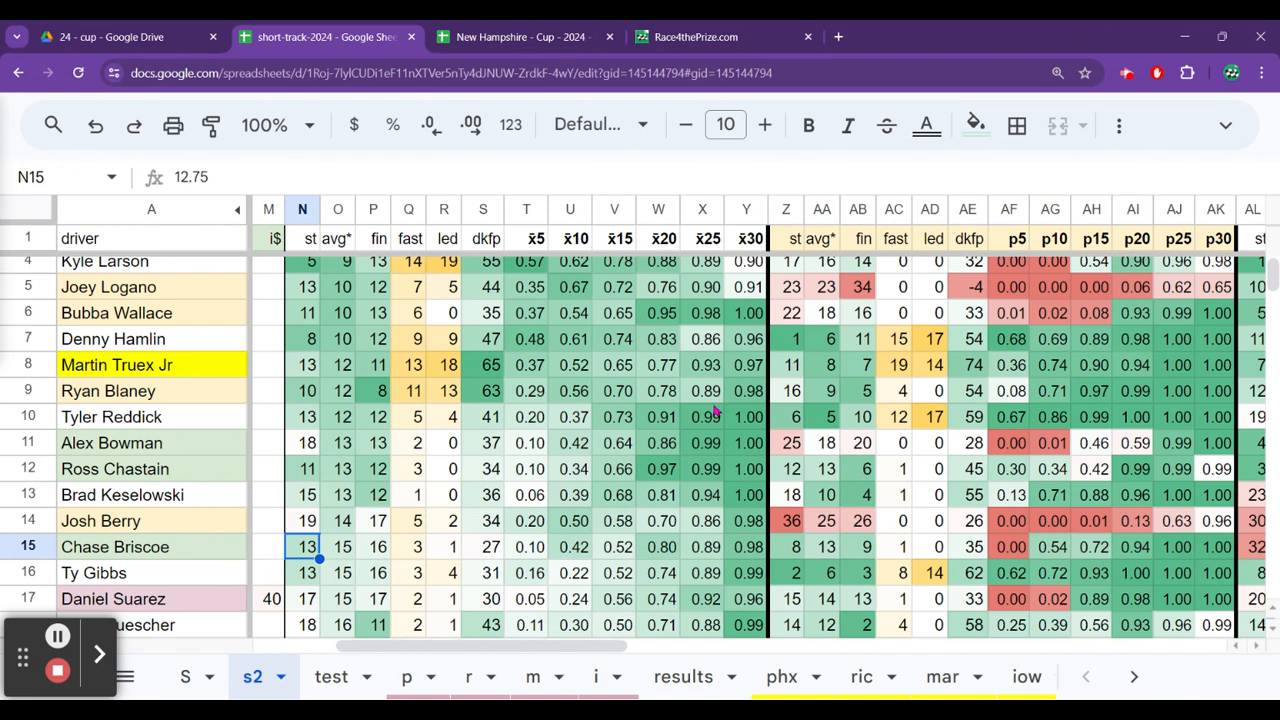
# Switch to the New Hampshire - Cup spreadsheet and review Bubba Wallace's total and fast-lap points on sheet 22.
pyautogui.click(487, 38)
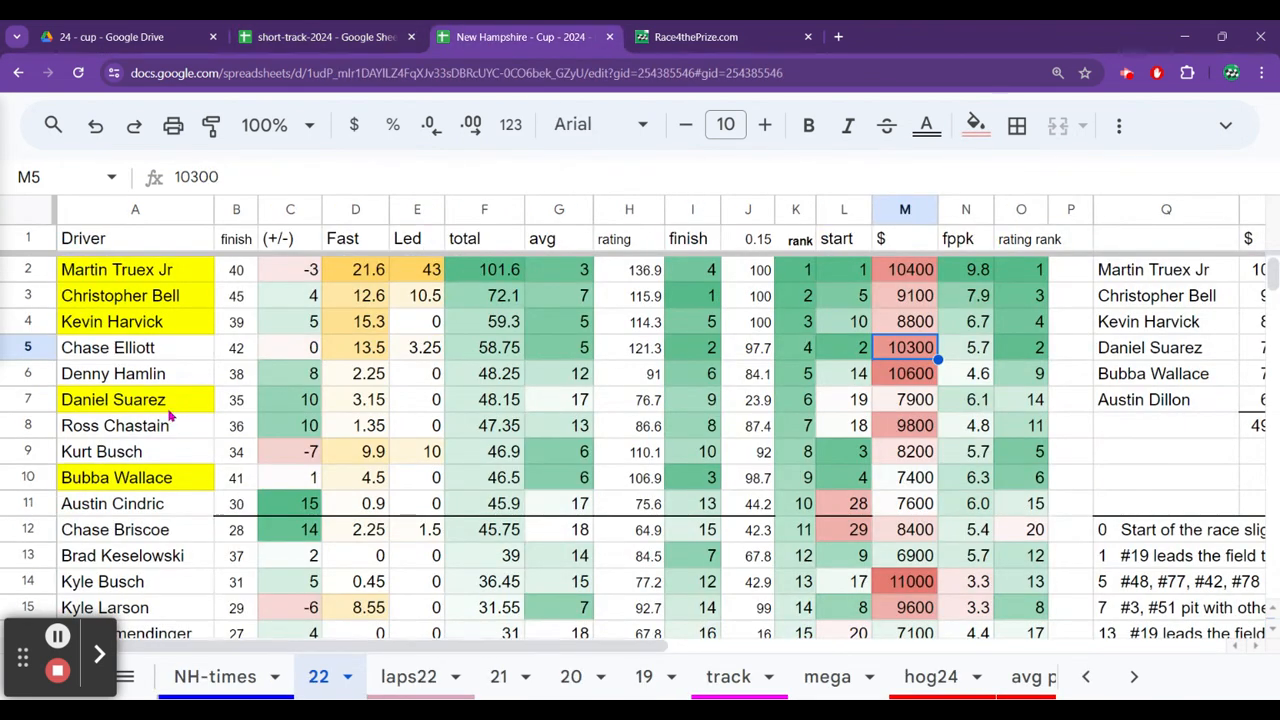
pyautogui.click(178, 480)
pyautogui.press('Right')
pyautogui.press('Right')
pyautogui.press('Right')
pyautogui.press('Right')
pyautogui.press('Right')
pyautogui.press('Right')
pyautogui.press('Left')
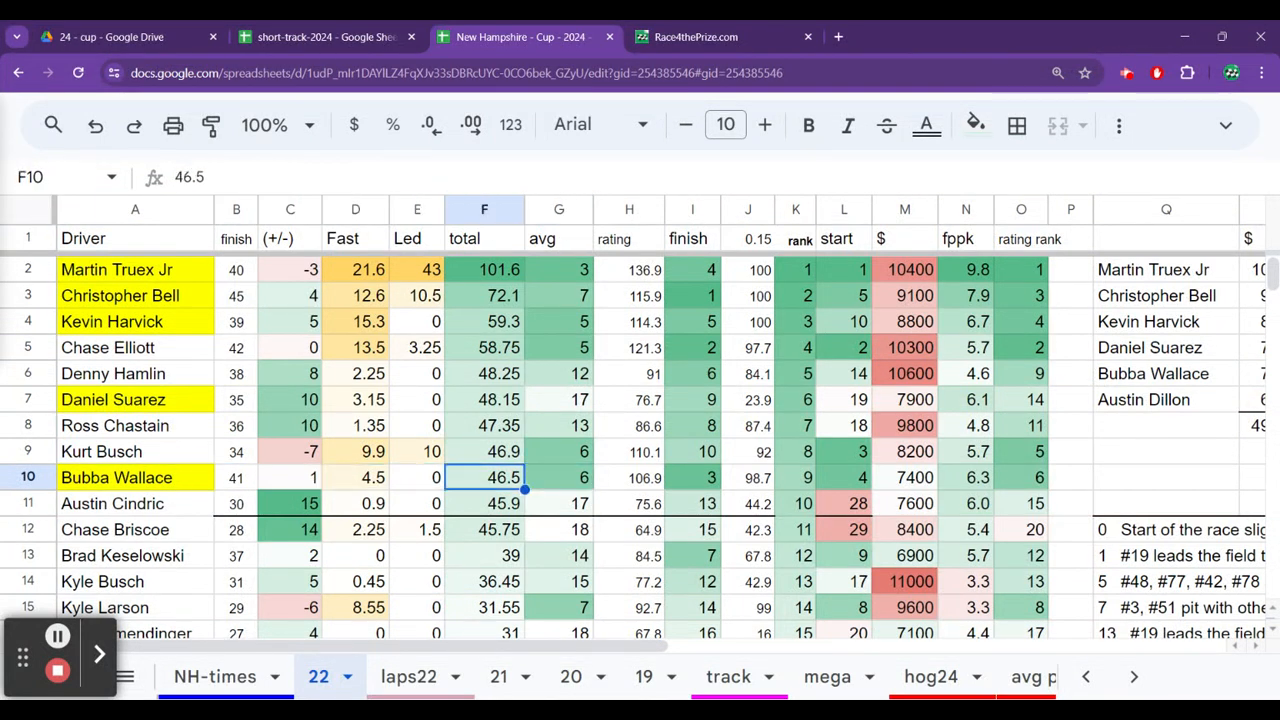
pyautogui.press('Left')
pyautogui.press('Left')
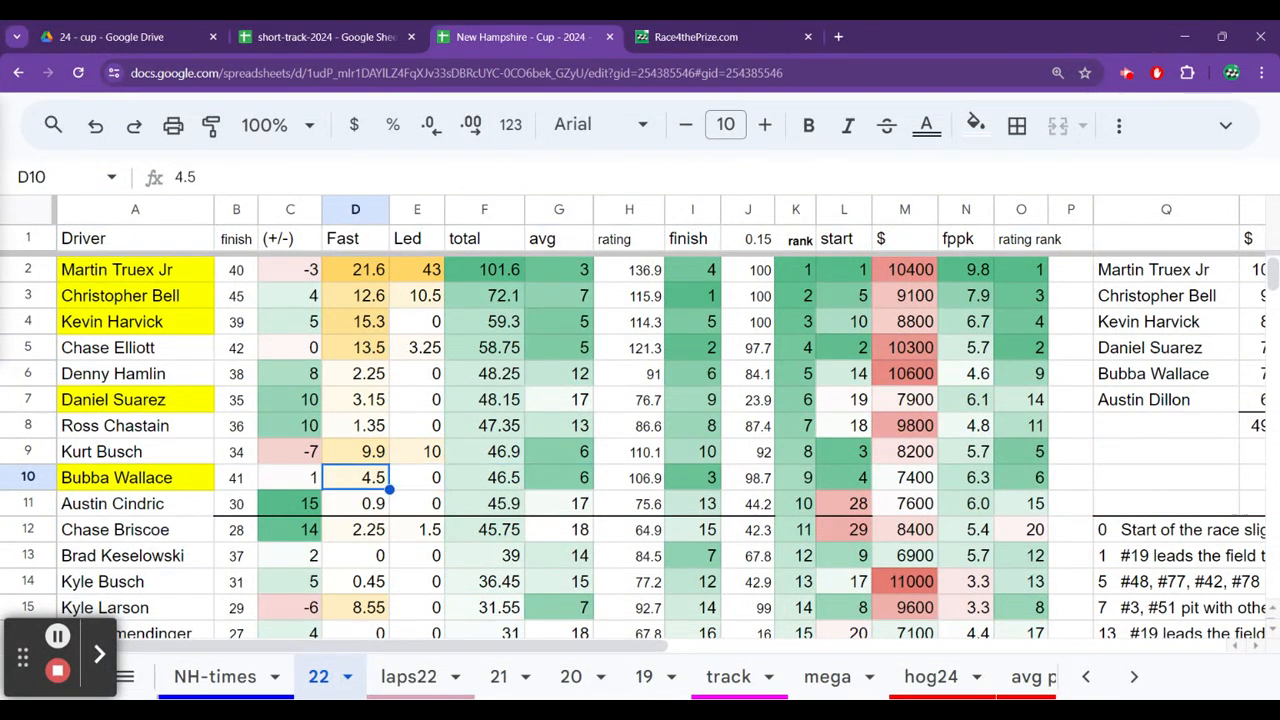
# Check Bubba Wallace's finish and average running position on sheet 22.
pyautogui.press('Right')
pyautogui.press('Right')
pyautogui.press('Right')
pyautogui.press('Right')
pyautogui.press('Right')
pyautogui.press('Right')
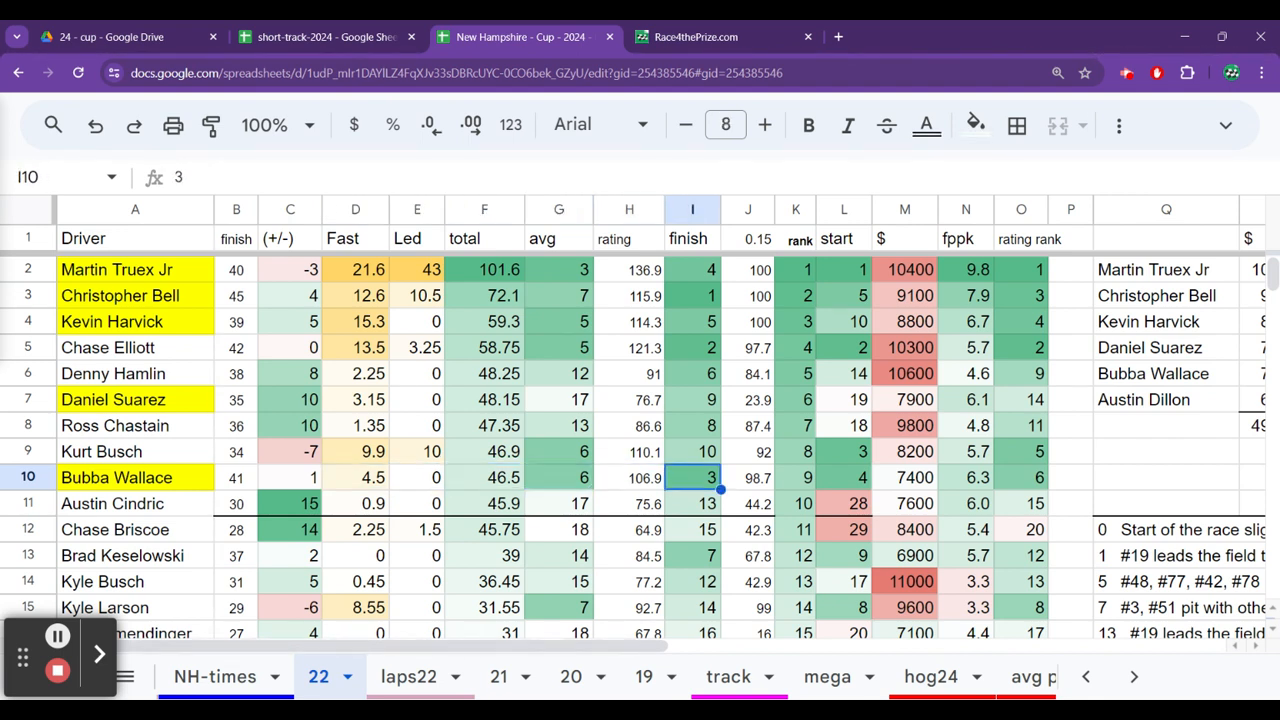
pyautogui.press('Left')
pyautogui.press('Left')
pyautogui.press('Left')
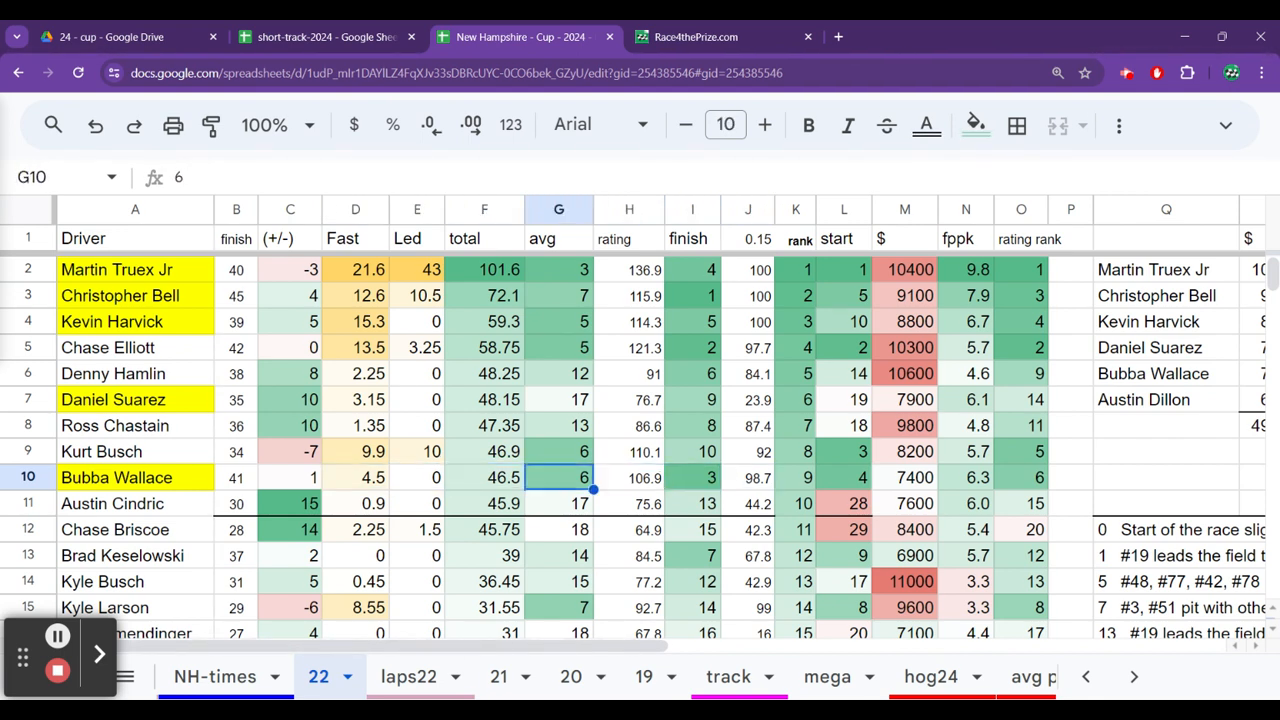
# Check Bubba Wallace's salary on sheet 22 and bring the first sheets of the workbook into reach.
pyautogui.press('Right')
pyautogui.press('Right')
pyautogui.press('Right')
pyautogui.press('Right')
pyautogui.press('Right')
pyautogui.press('Right')
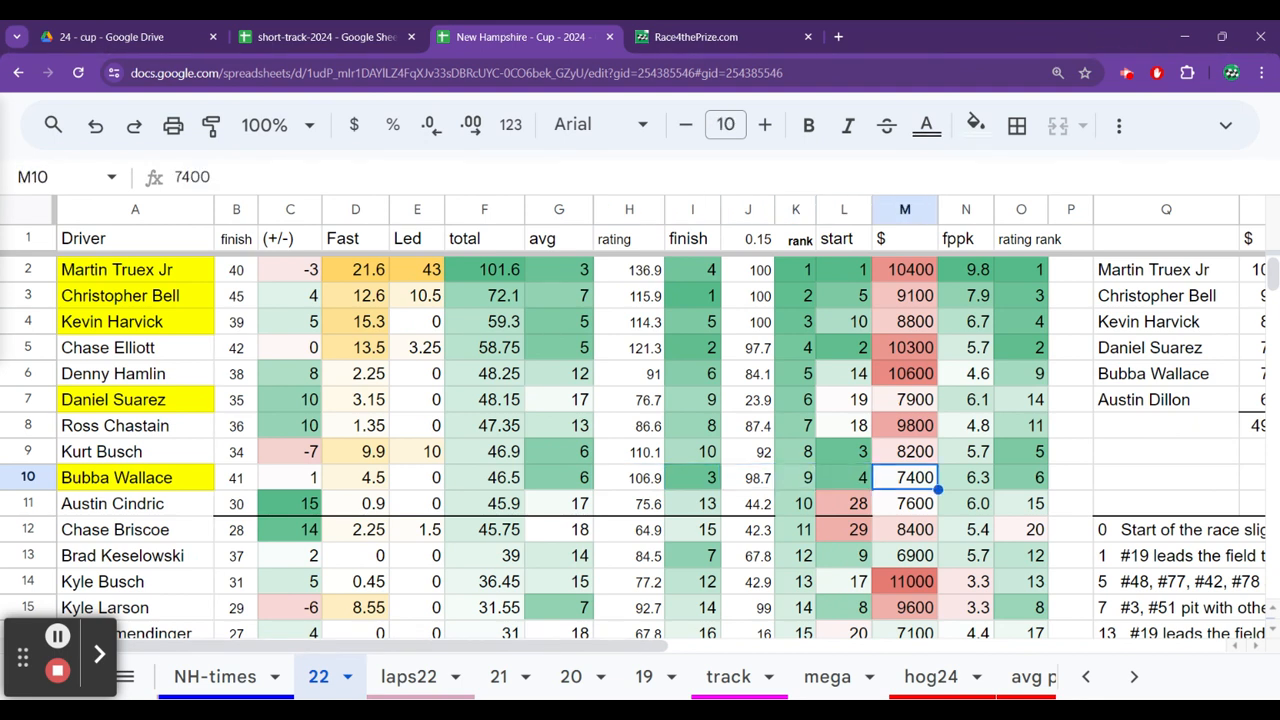
pyautogui.click(1089, 679)
pyautogui.click(1089, 679)
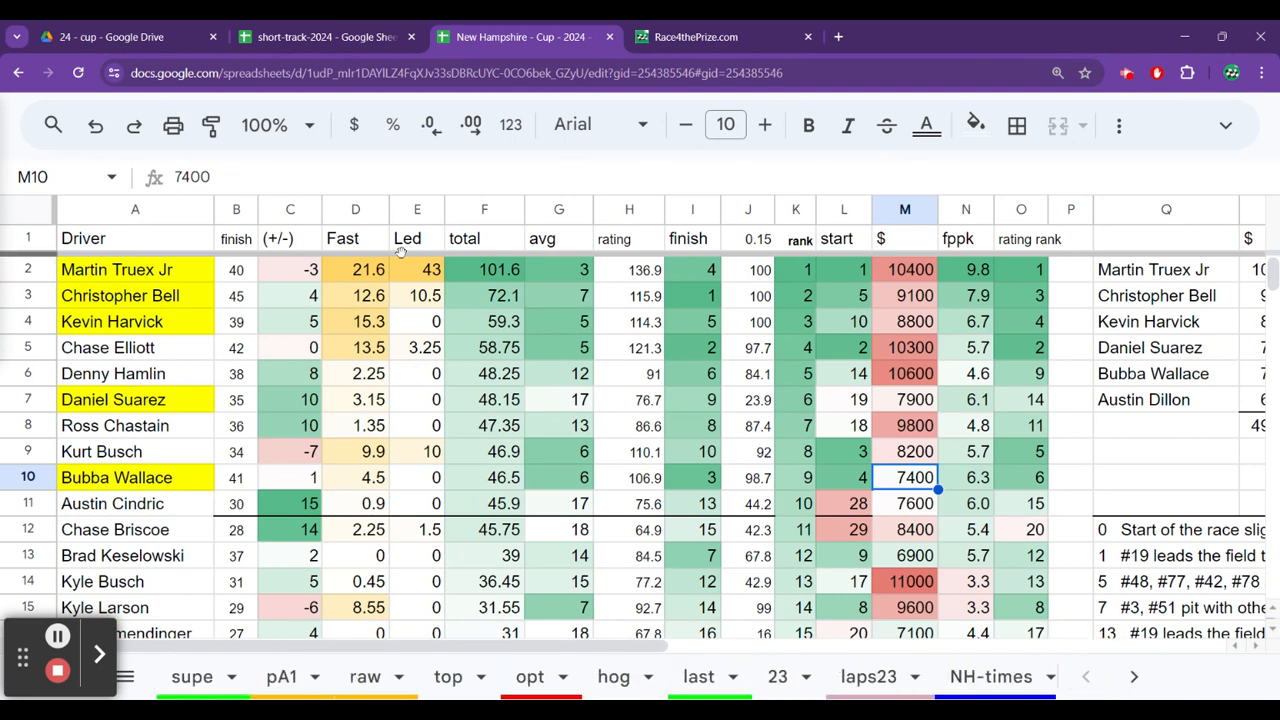
# Switch back to the short-track-2024 spreadsheet and check Chase Briscoe's average finish and running position.
pyautogui.click(320, 37)
pyautogui.click(384, 547)
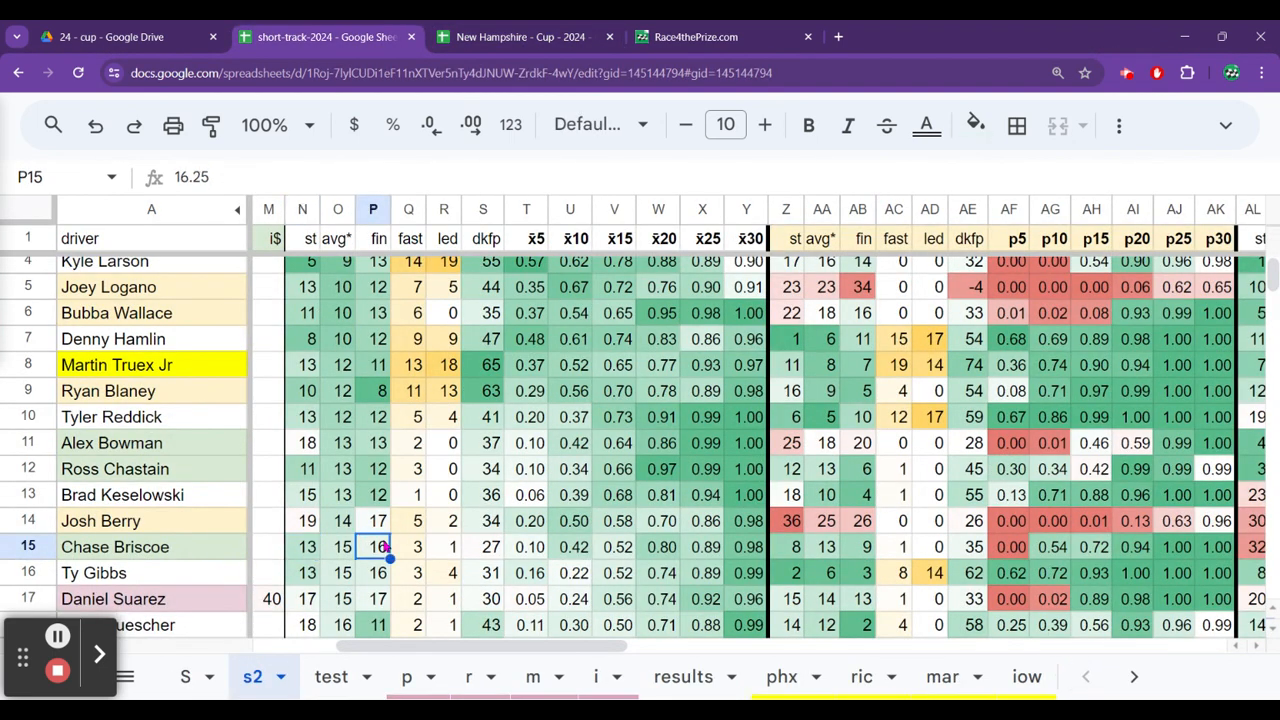
pyautogui.press('Left')
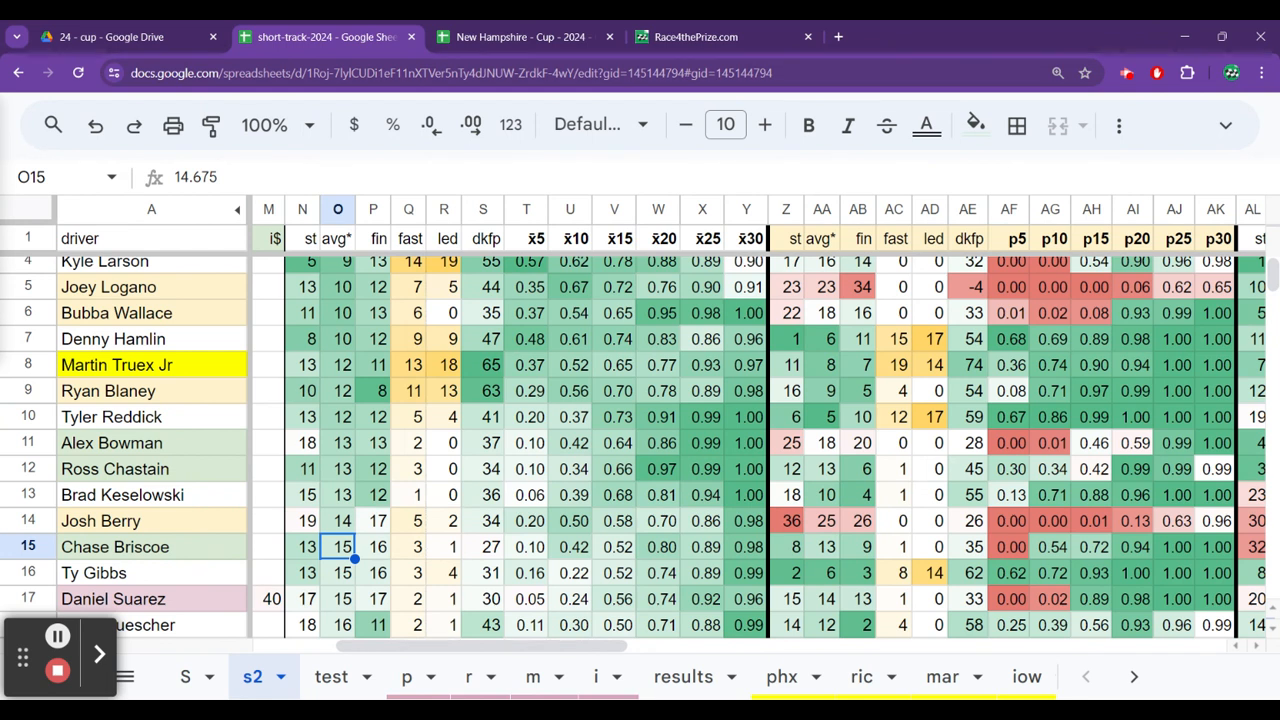
# Compare the overall average running positions from Ty Gibbs down to Noah Gragson on sheet s2.
pyautogui.press('Down')
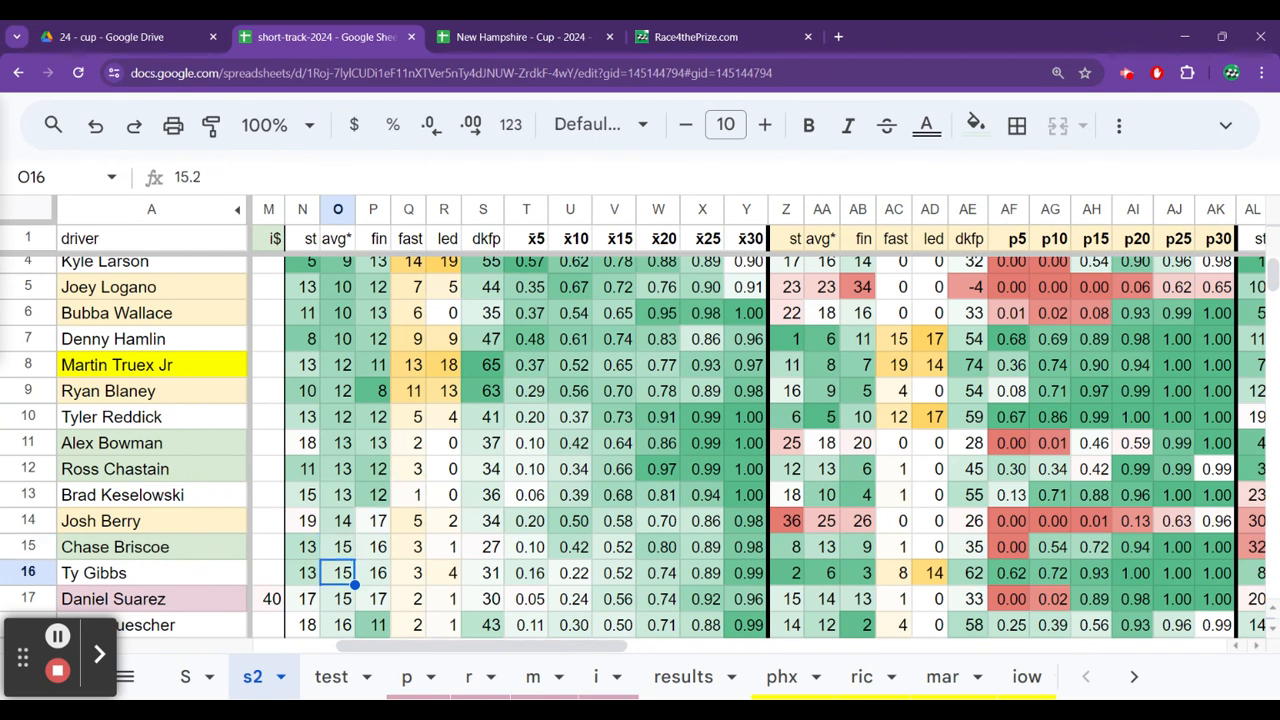
pyautogui.press('Down')
pyautogui.press('Down')
pyautogui.press('Down')
pyautogui.press('Down')
pyautogui.press('Down')
pyautogui.press('Down')
pyautogui.press('Down')
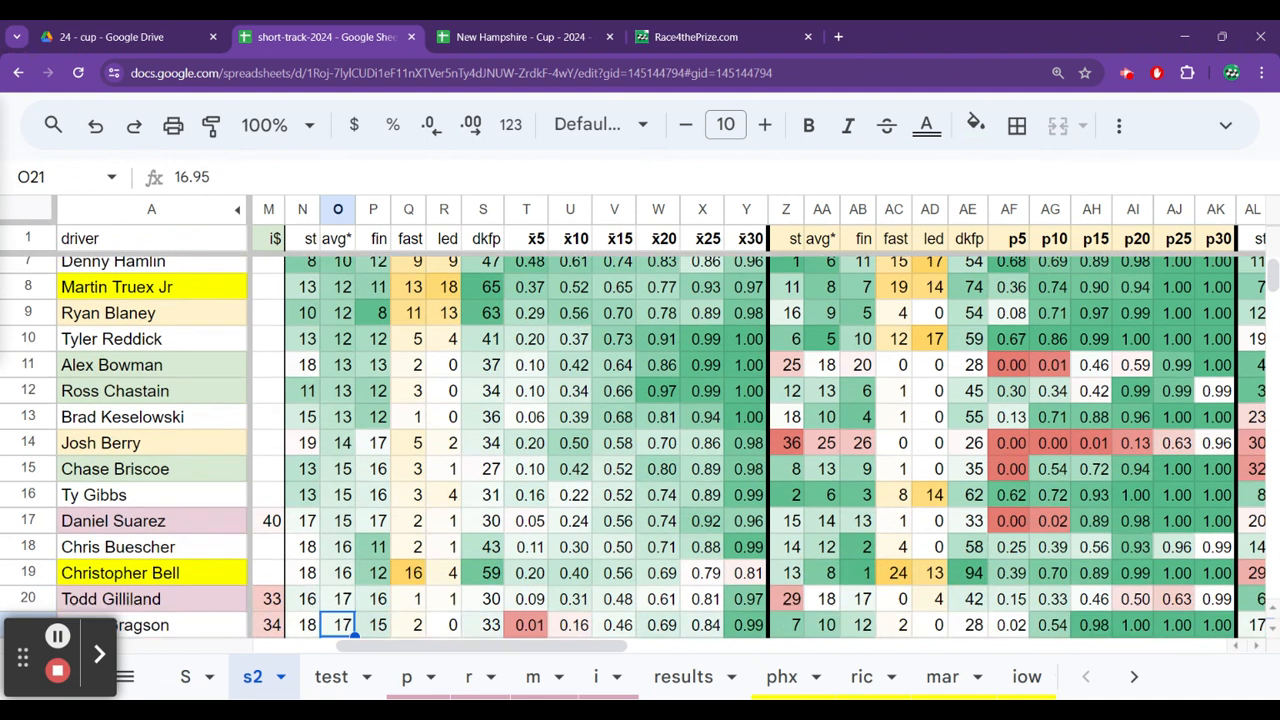
pyautogui.press('Up')
pyautogui.press('Up')
pyautogui.press('Up')
pyautogui.press('Up')
pyautogui.press('Up')
pyautogui.press('Up')
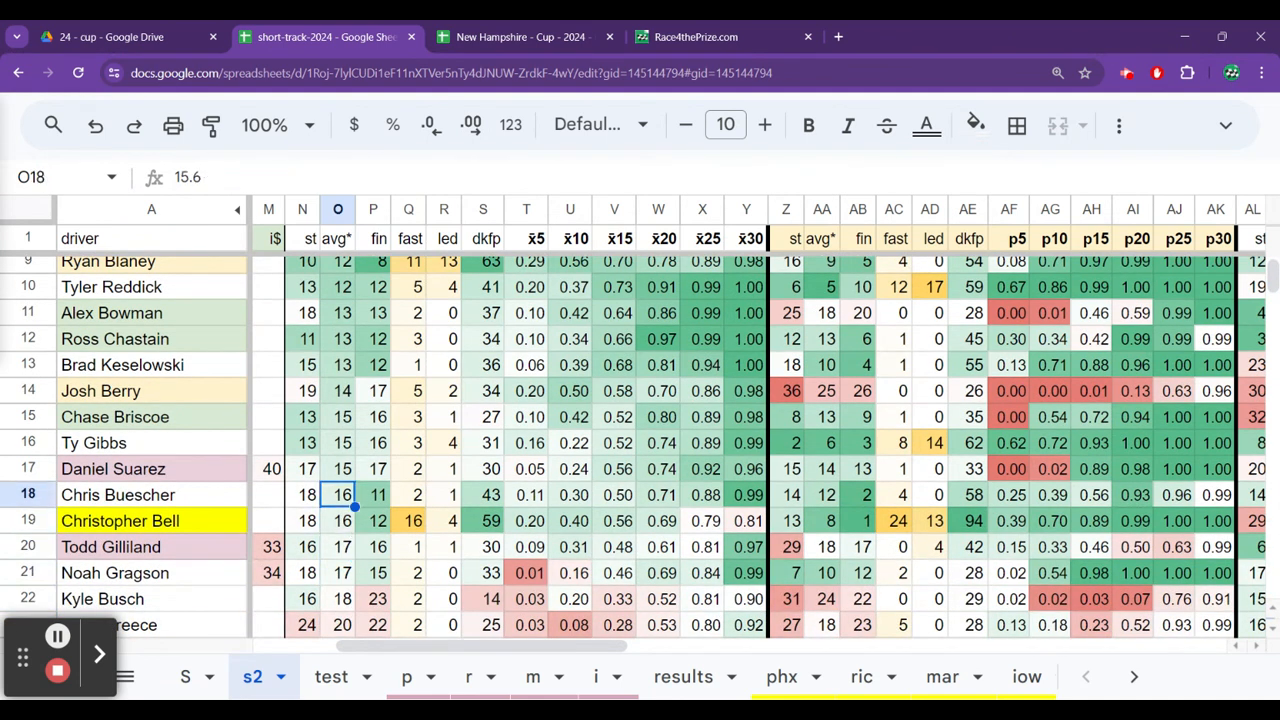
# Check Daniel Suarez's New Hampshire 2023 rr value and his average running position in the I race stats.
pyautogui.hotkey('ctrl', 'Right')
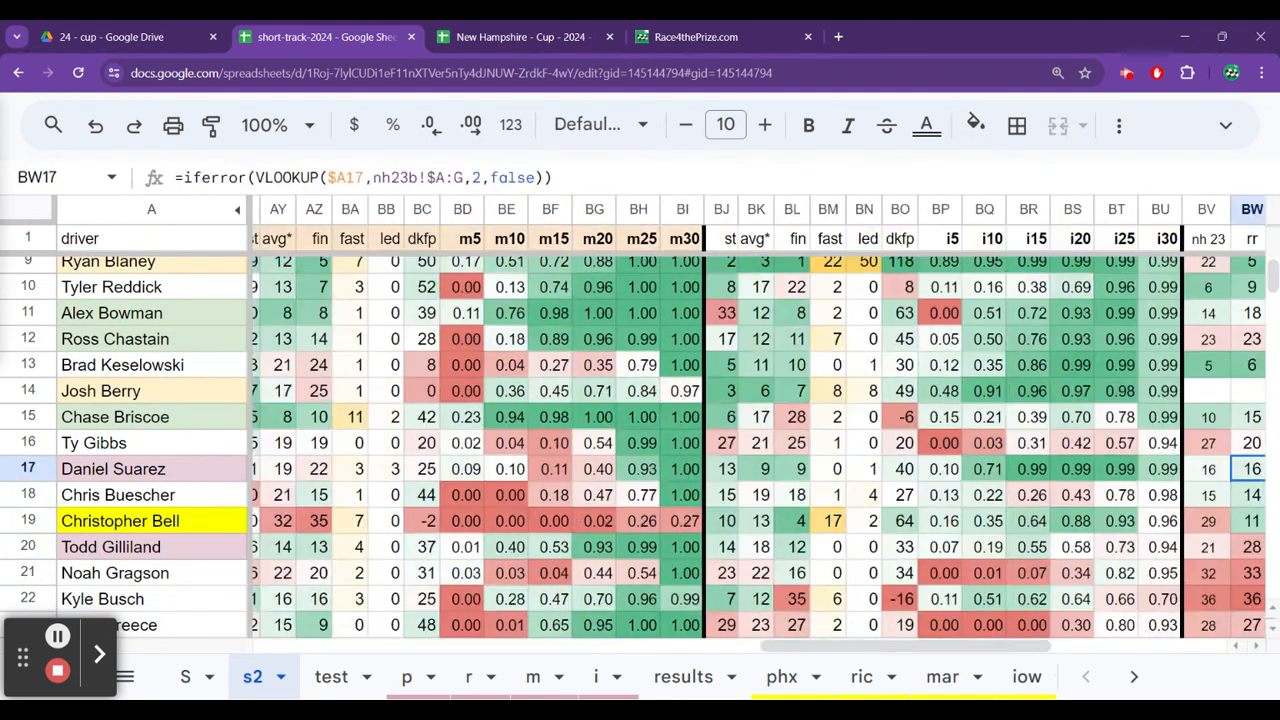
pyautogui.press('Left')
pyautogui.press('Left')
pyautogui.press('Left')
pyautogui.press('Left')
pyautogui.press('Left')
pyautogui.press('Left')
pyautogui.press('Left')
pyautogui.press('Left')
pyautogui.press('Left')
pyautogui.press('Left')
pyautogui.press('Left')
pyautogui.press('Left')
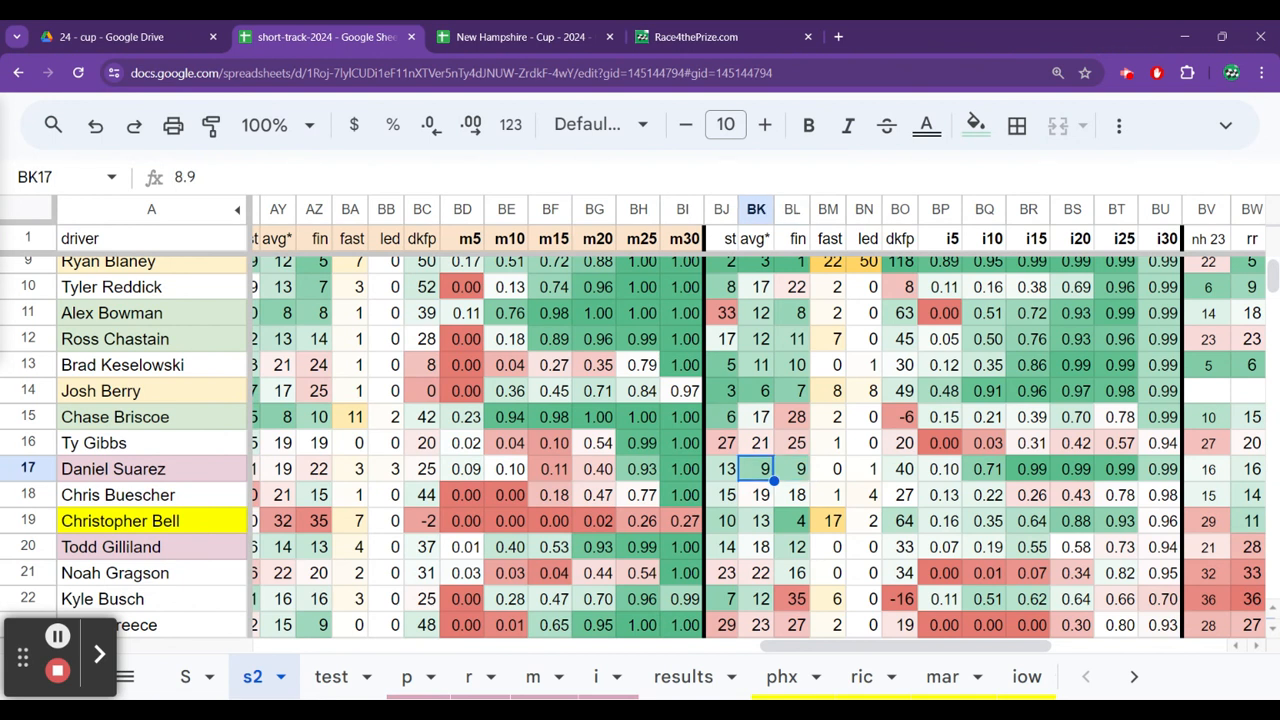
pyautogui.hotkey('ctrl', 'Left')
pyautogui.press('Left')
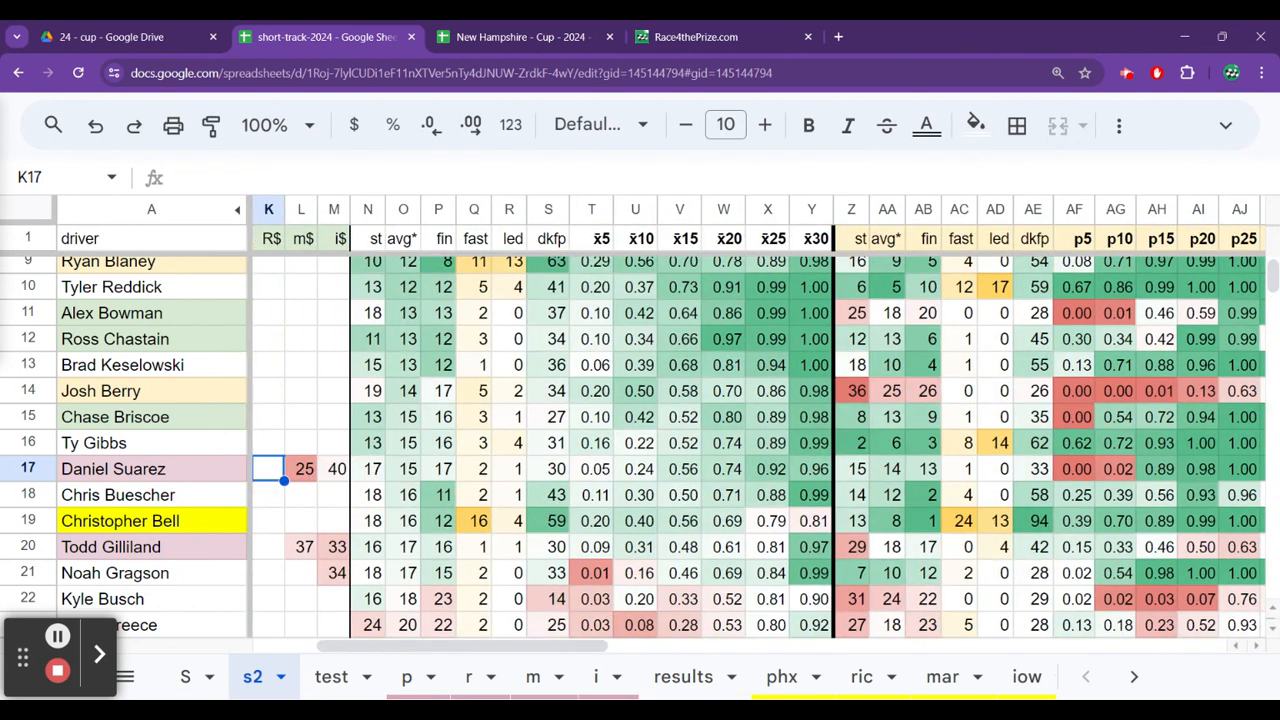
pyautogui.hotkey('ctrl', 'Left')
pyautogui.press('Right')
pyautogui.press('Right')
pyautogui.press('Right')
pyautogui.press('Right')
pyautogui.press('Right')
pyautogui.press('Right')
pyautogui.press('Right')
pyautogui.press('Right')
pyautogui.press('Right')
pyautogui.press('Right')
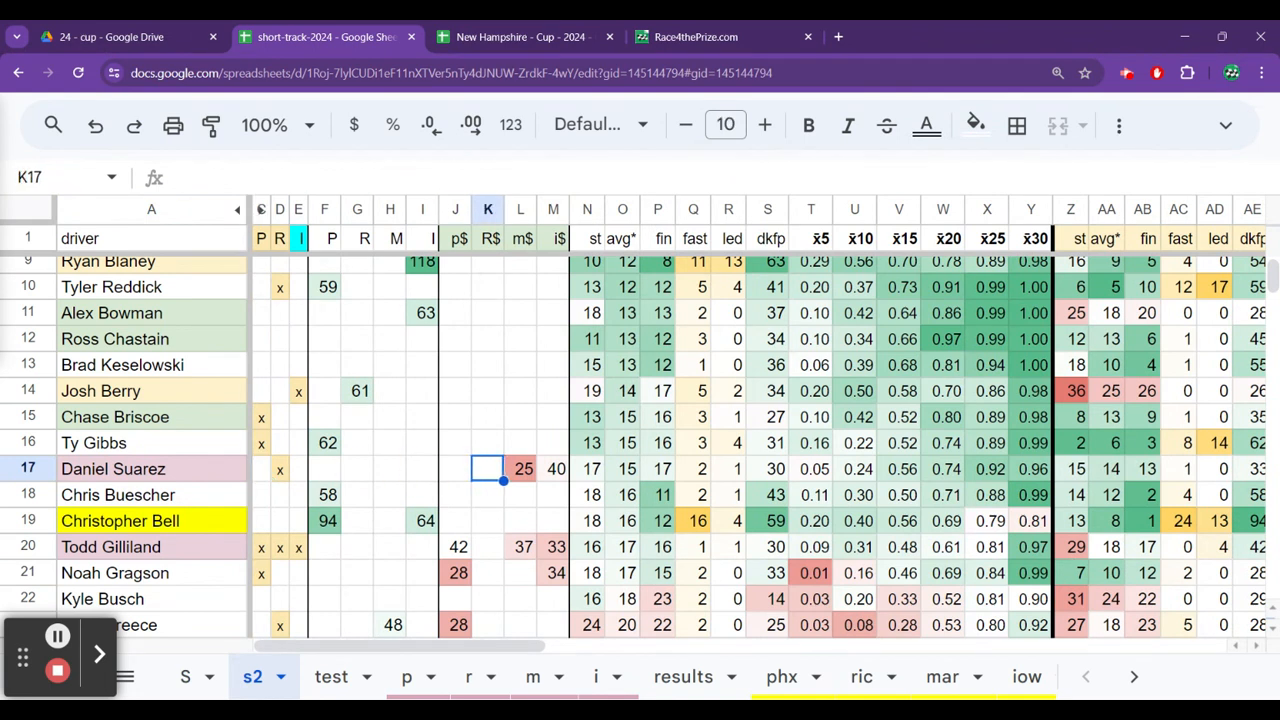
# Check Daniel Suarez's New Hampshire 2022 and 2023 results.
pyautogui.hotkey('ctrl', 'Right')
pyautogui.hotkey('ctrl', 'Right')
pyautogui.hotkey('ctrl', 'Right')
pyautogui.hotkey('ctrl', 'Right')
pyautogui.hotkey('ctrl', 'Right')
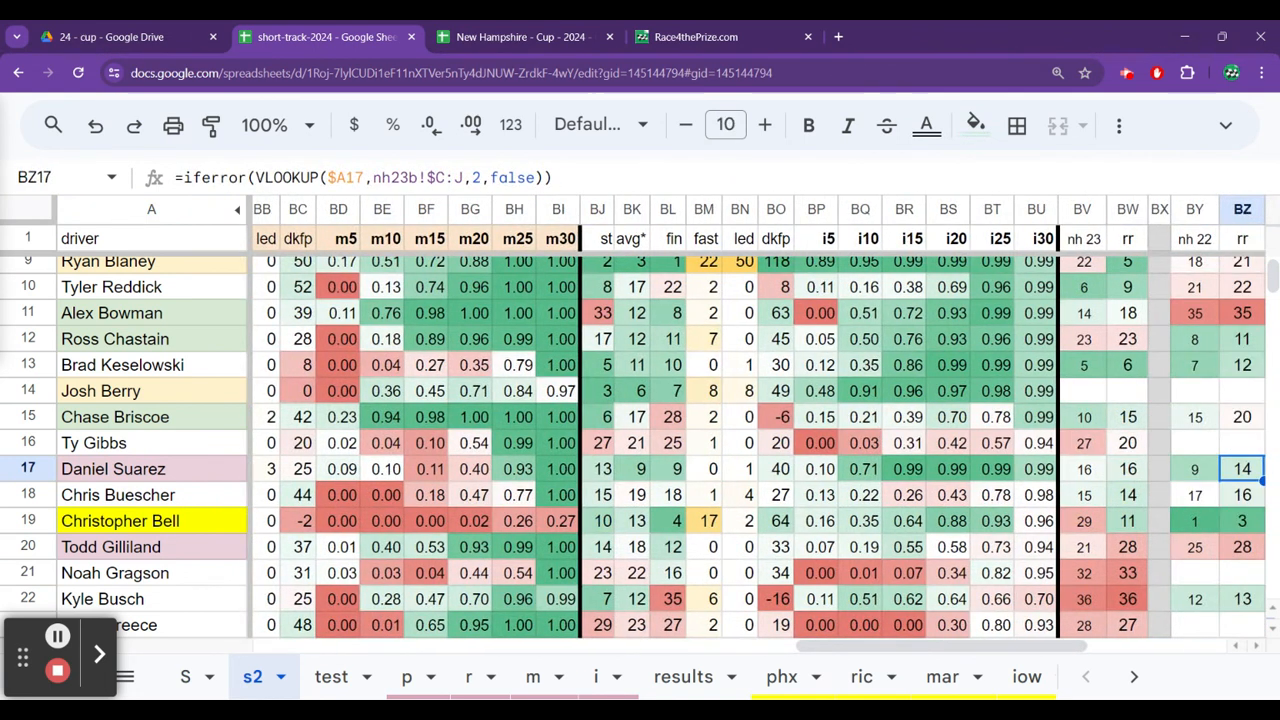
pyautogui.press('Left')
pyautogui.press('Left')
pyautogui.press('Left')
pyautogui.press('Left')
pyautogui.press('Left')
pyautogui.press('Left')
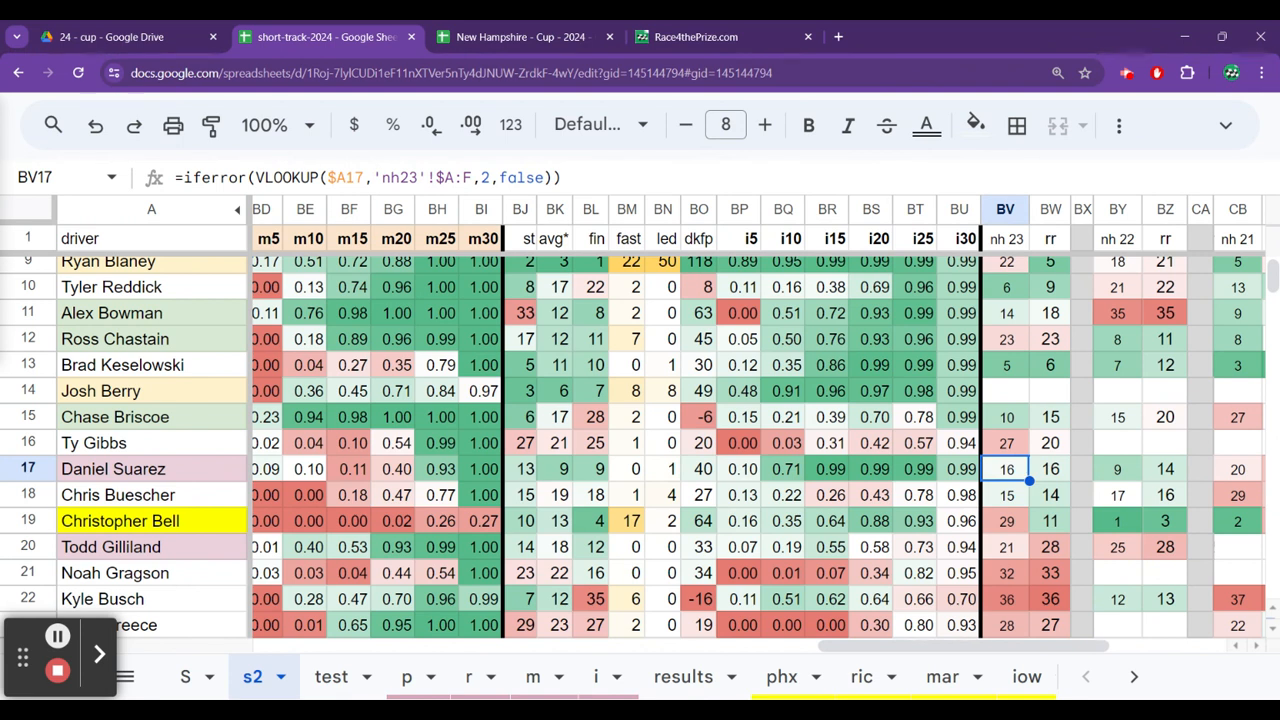
# Compare the New Hampshire 2023 rr values from Daniel Suarez down to Christopher Bell.
pyautogui.press('Right')
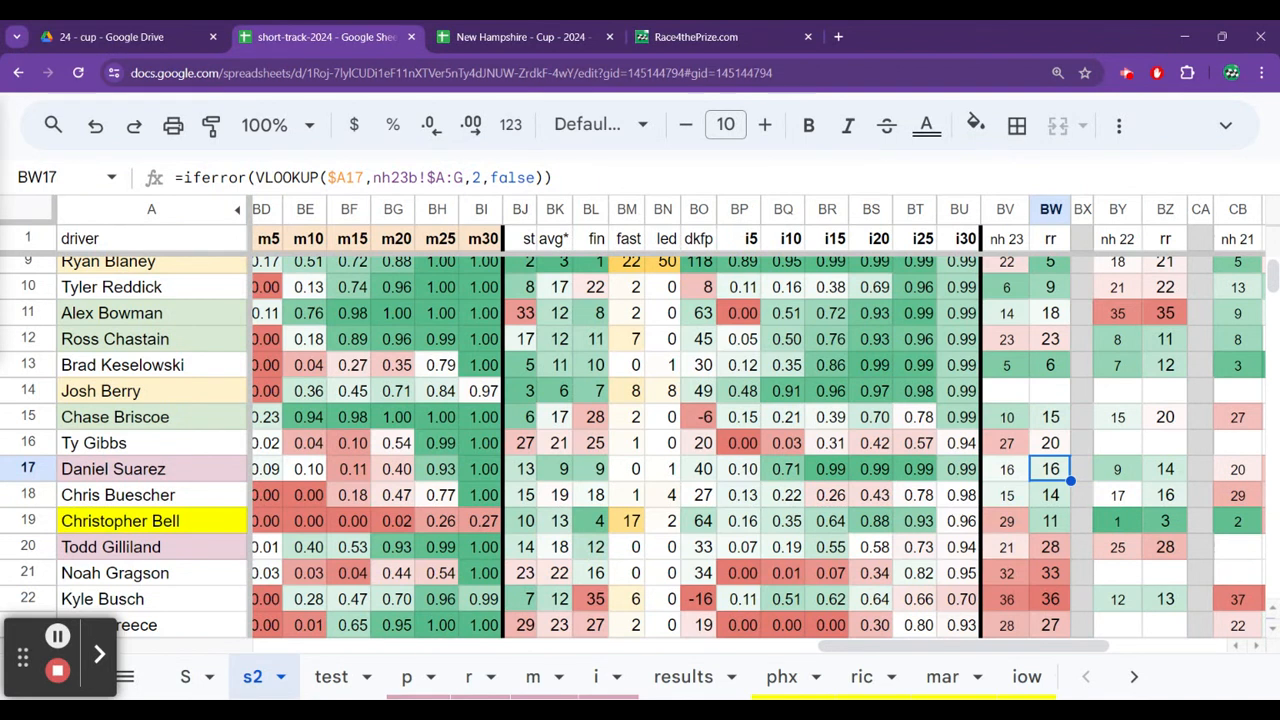
pyautogui.press('Down')
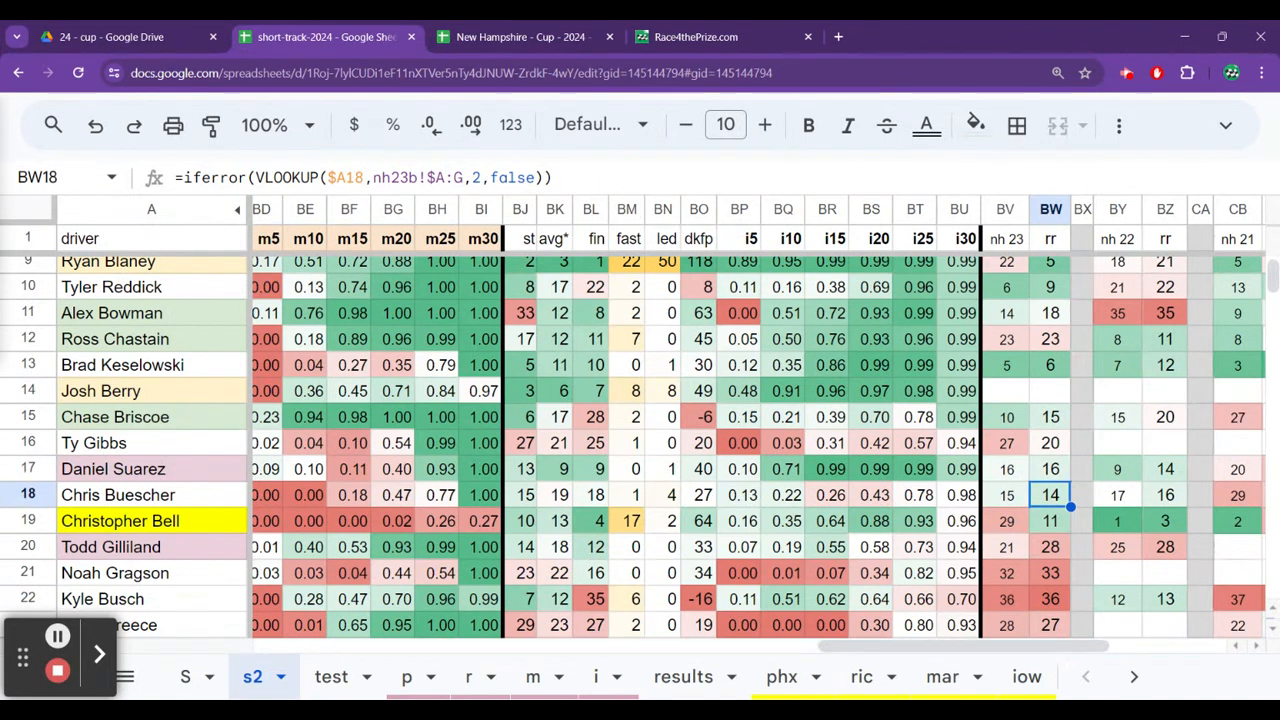
pyautogui.press('Down')
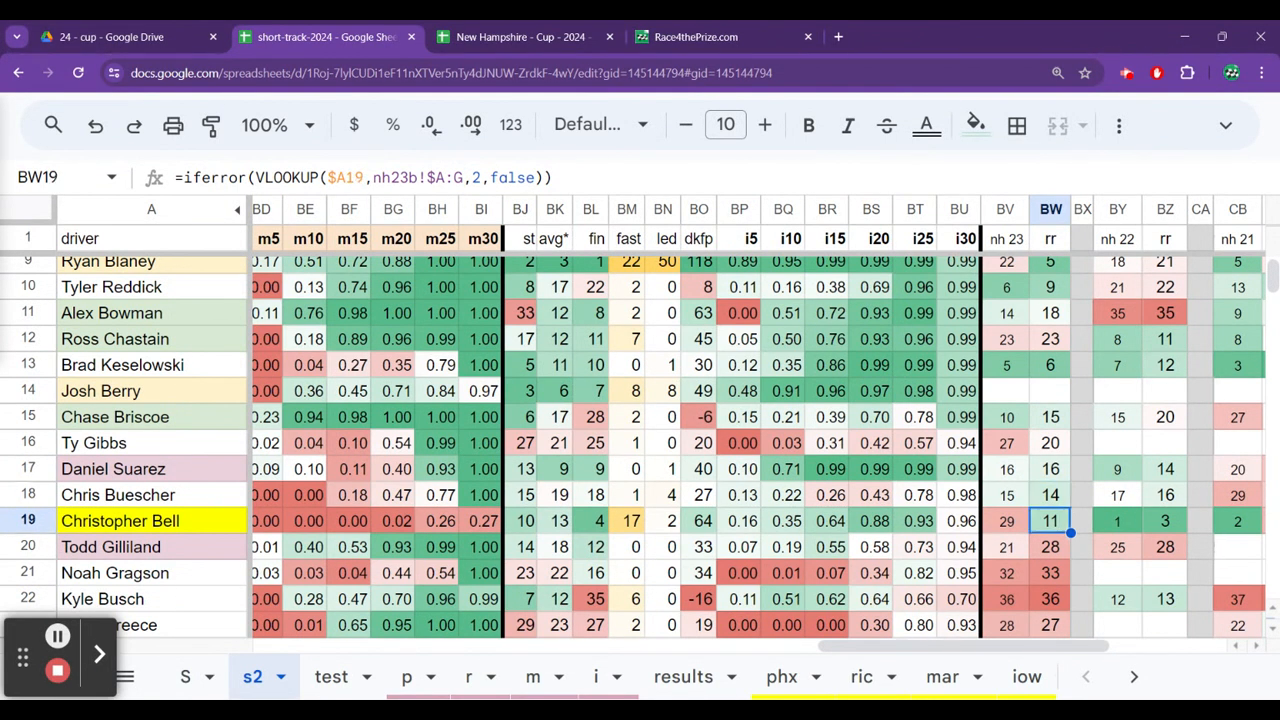
# Review Christopher Bell's overall short-track averages and his entries in the P to I race columns.
pyautogui.hotkey('ctrl', 'Left')
pyautogui.hotkey('ctrl', 'Left')
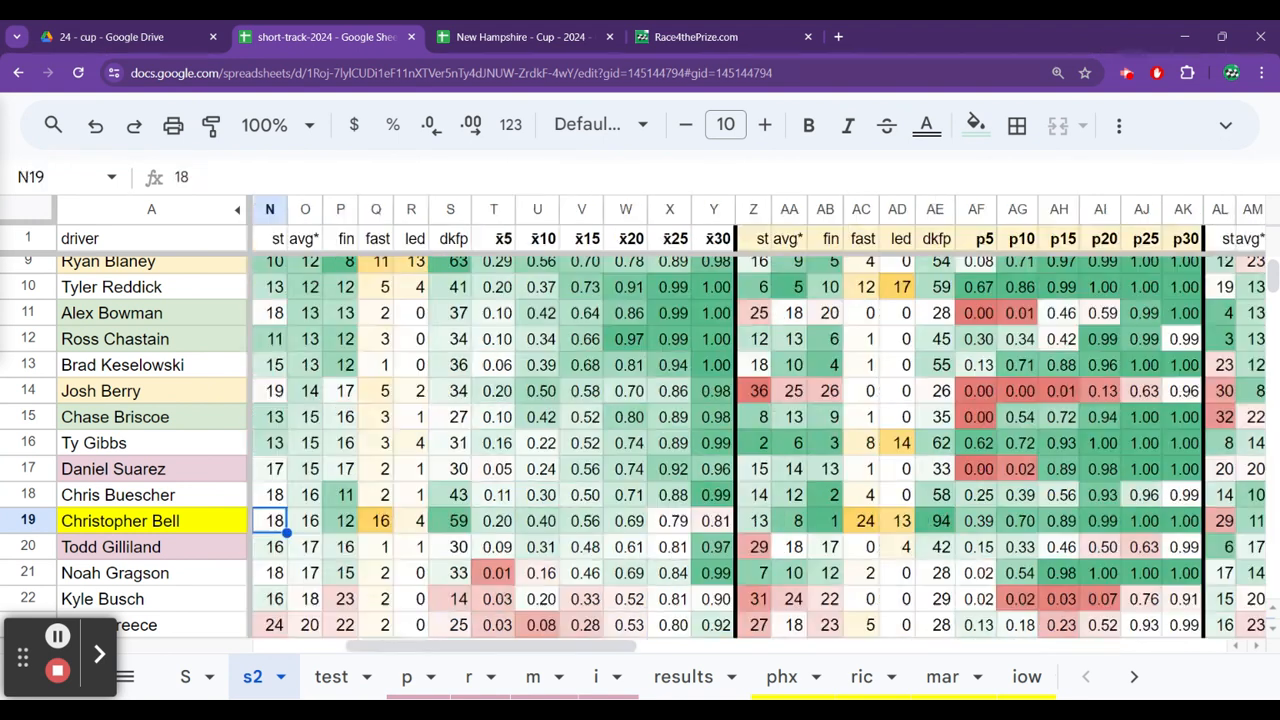
pyautogui.press('Left')
pyautogui.press('Left')
pyautogui.press('Left')
pyautogui.hotkey('ctrl', 'Left')
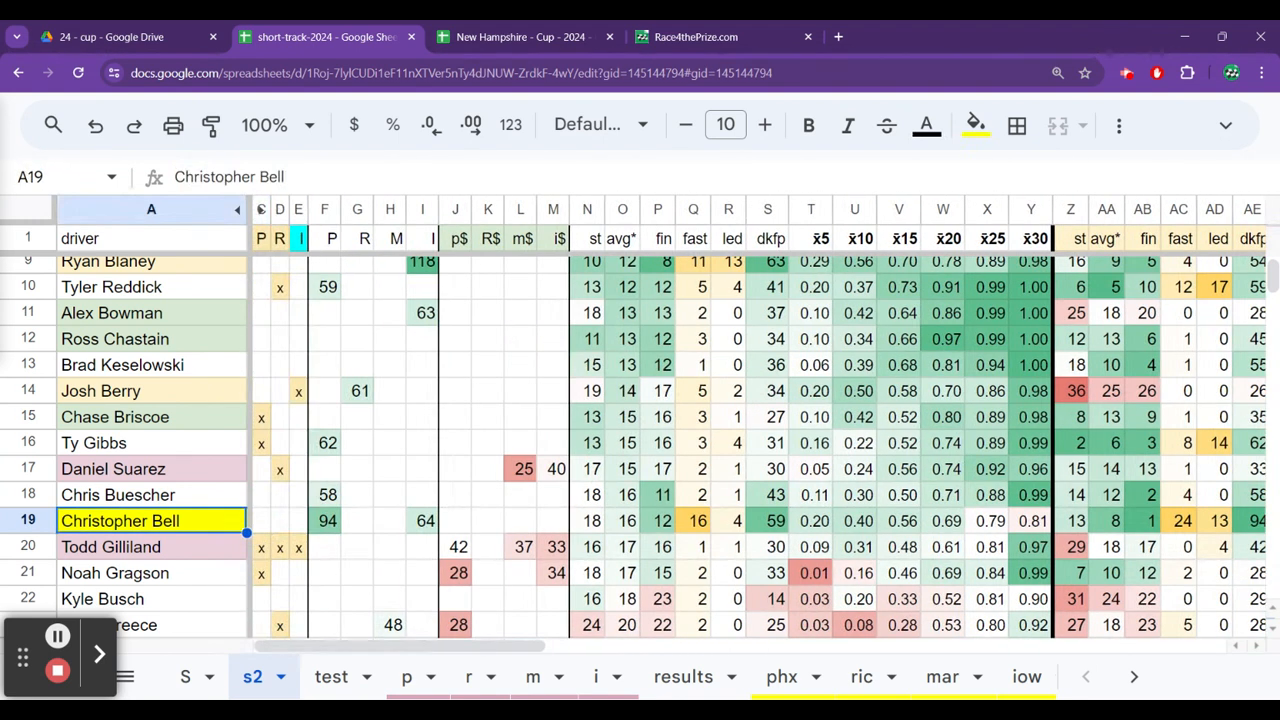
pyautogui.press('Right')
pyautogui.press('Right')
pyautogui.press('Right')
pyautogui.press('Right')
pyautogui.press('Right')
pyautogui.press('Right')
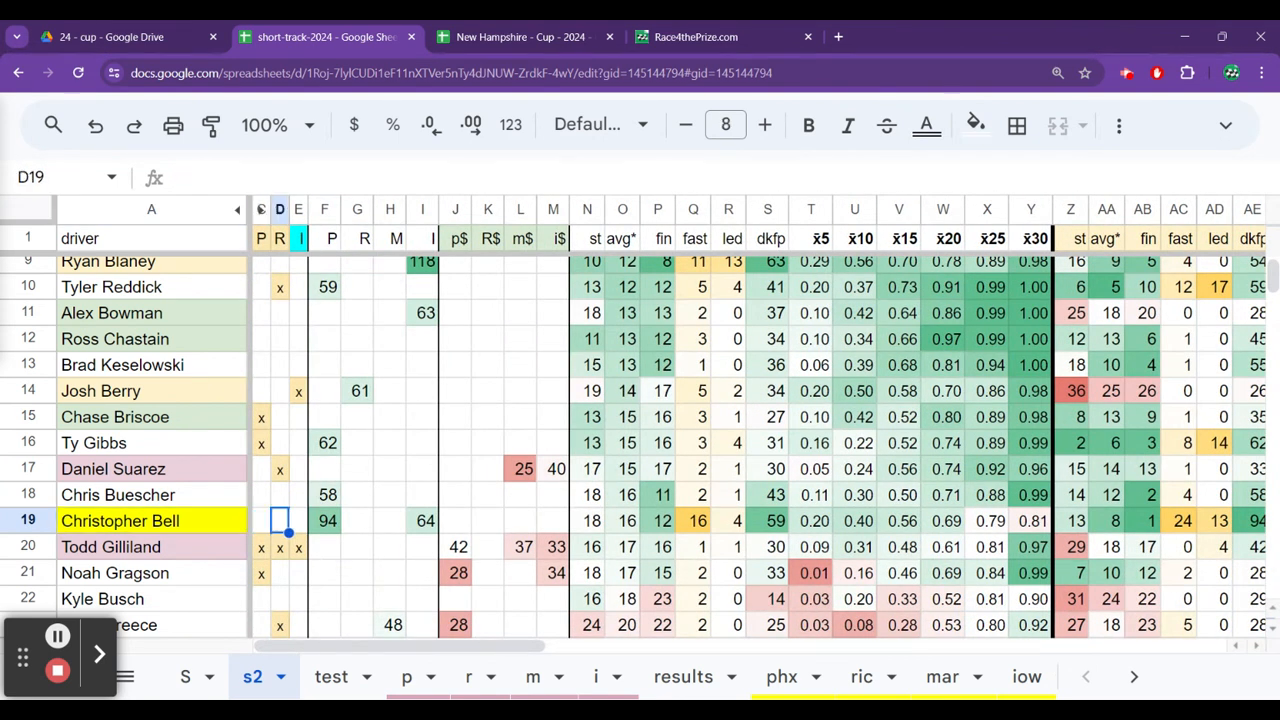
pyautogui.press('Right')
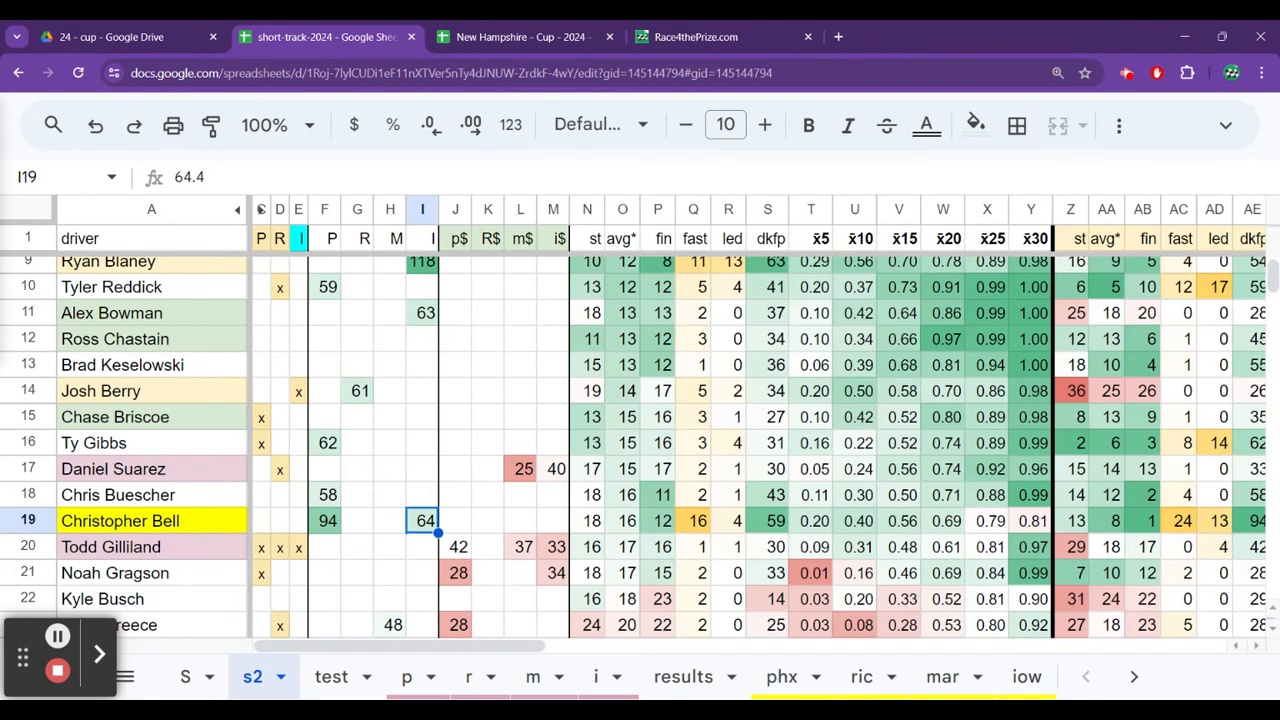
# Check Todd Gilliland's entries in the p$, m$ and i$ columns.
pyautogui.press('Down')
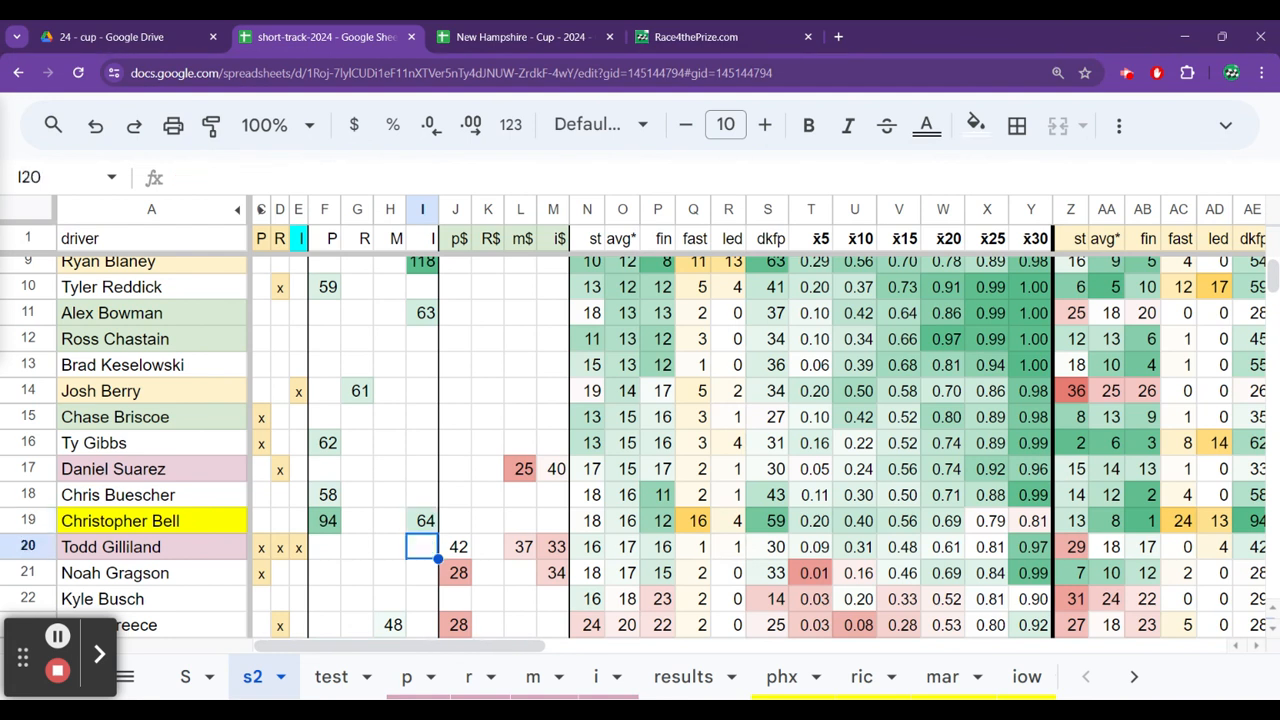
pyautogui.press('Right')
pyautogui.press('Right')
pyautogui.press('Right')
pyautogui.press('Right')
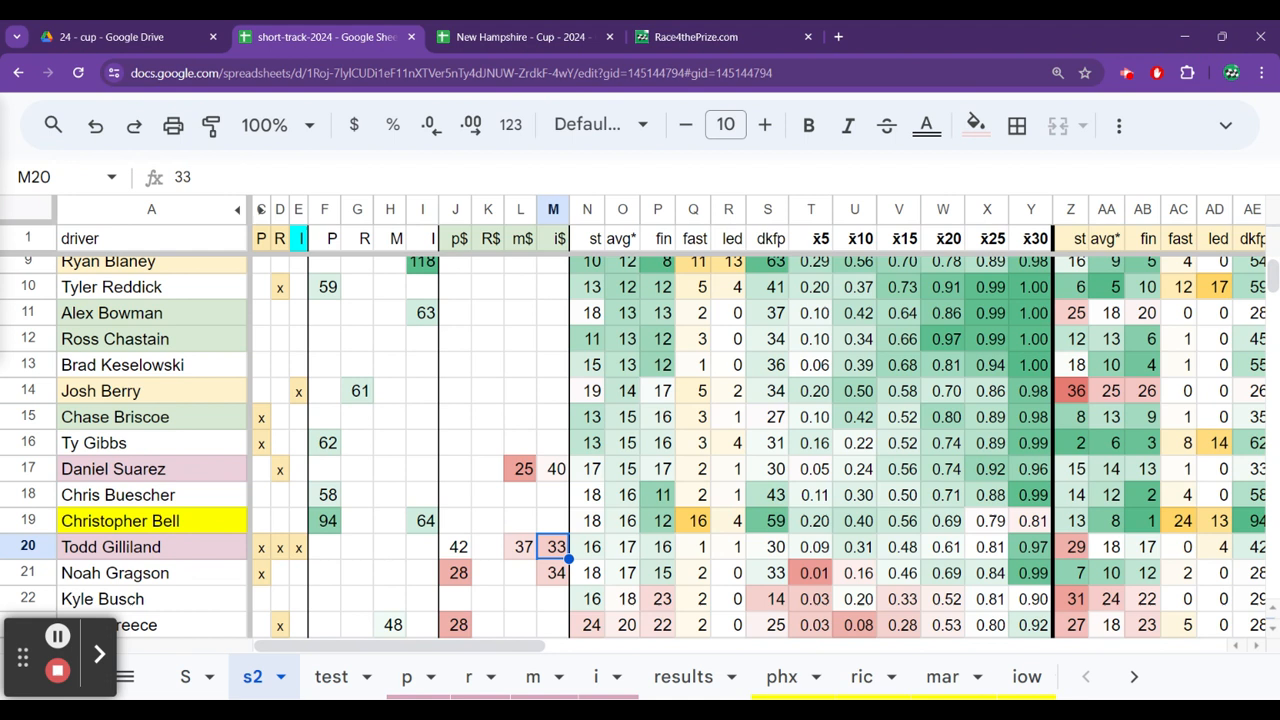
pyautogui.press('Left')
pyautogui.press('Left')
pyautogui.press('Left')
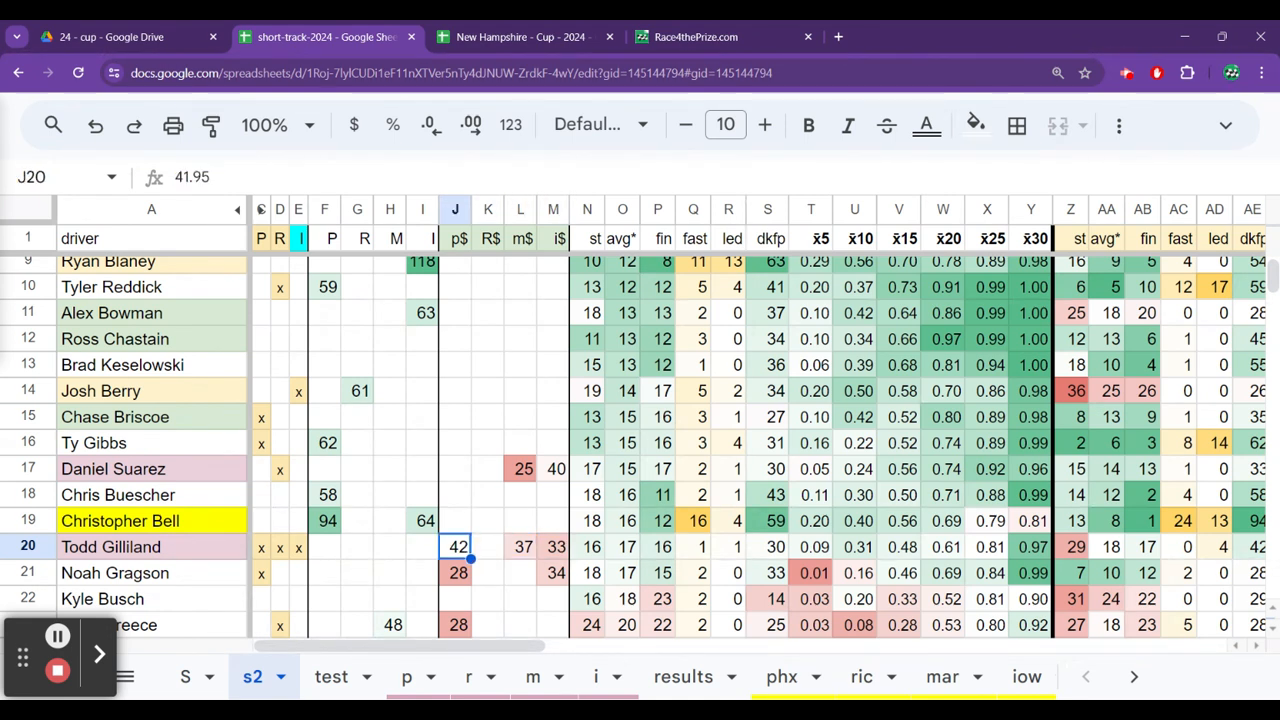
pyautogui.press('Right')
pyautogui.press('Right')
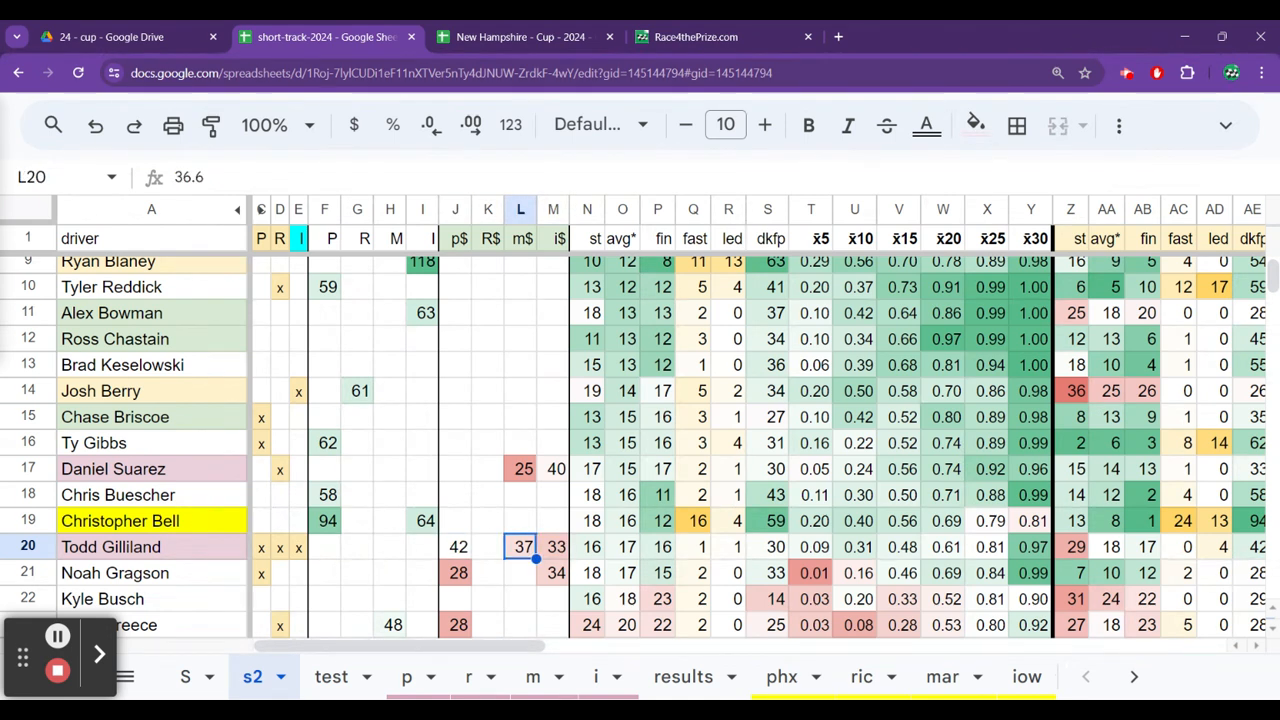
pyautogui.press('Right')
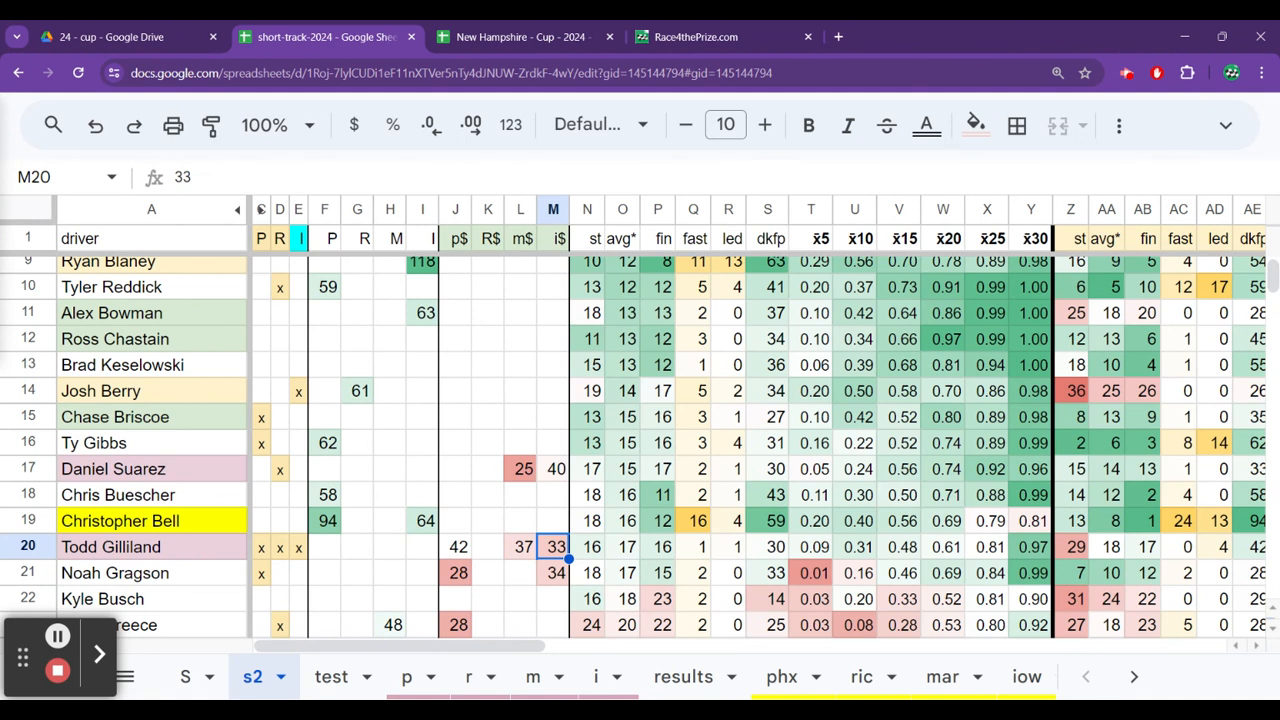
# Look through the i$ column below Todd Gilliland and check Michael McDowell's p$, R$ and m$ entries.
pyautogui.press('Down')
pyautogui.press('Down')
pyautogui.press('Down')
pyautogui.press('Down')
pyautogui.press('Down')
pyautogui.press('Down')
pyautogui.press('Down')
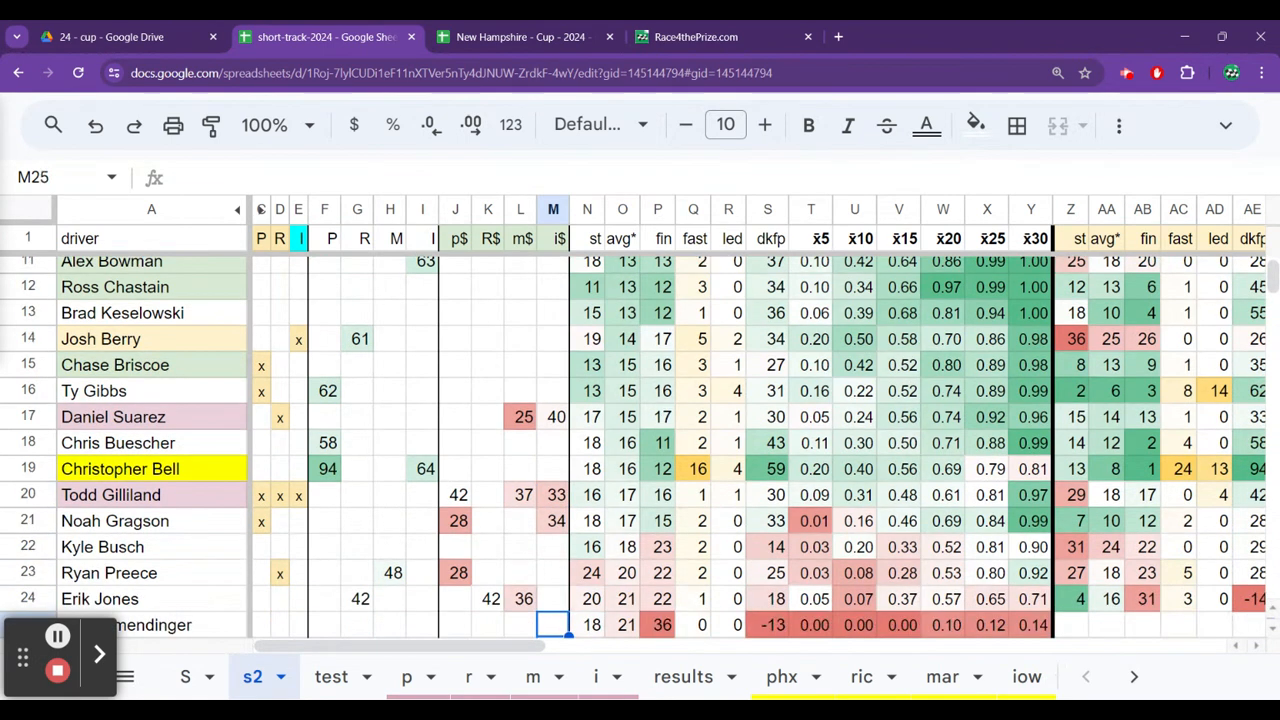
pyautogui.press('Down')
pyautogui.press('Down')
pyautogui.press('Down')
pyautogui.press('Up')
pyautogui.press('Up')
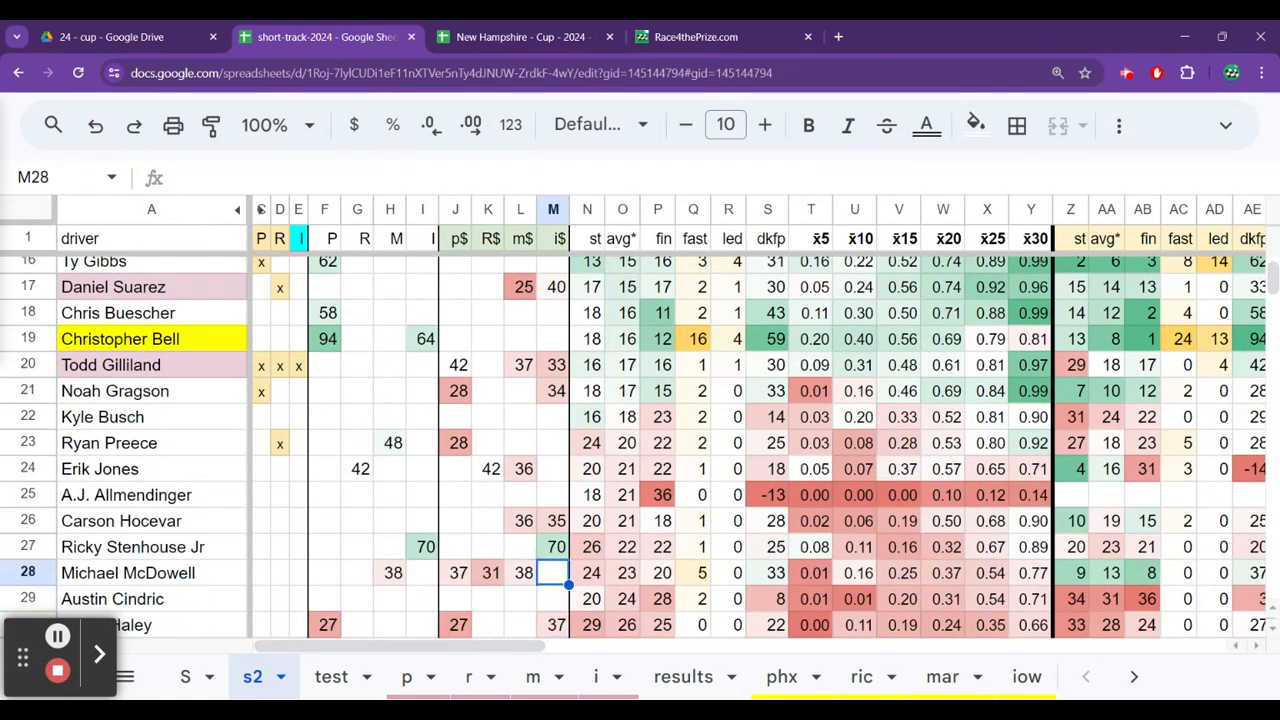
pyautogui.press('Left')
pyautogui.press('Left')
pyautogui.press('Left')
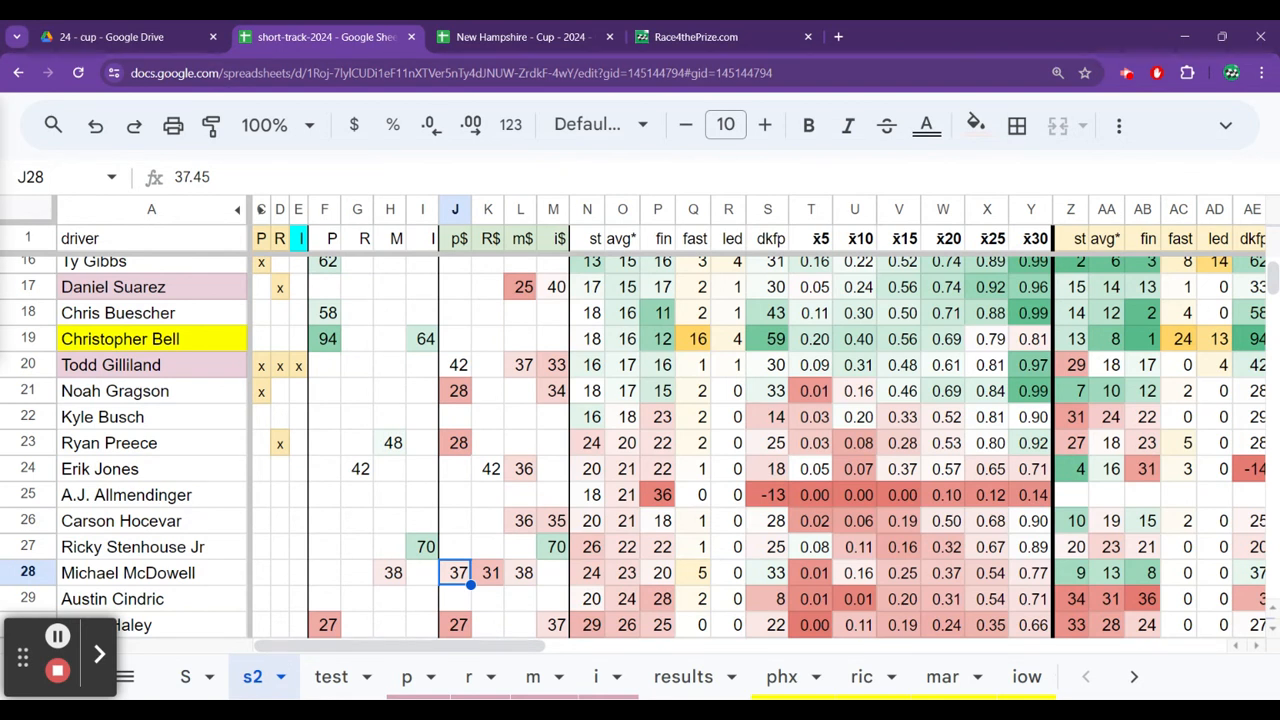
# Scan the p$ column up to Noah Gragson and down to the drivers below Harrison Burton.
pyautogui.press('Up')
pyautogui.press('Up')
pyautogui.press('Up')
pyautogui.press('Up')
pyautogui.press('Up')
pyautogui.press('Up')
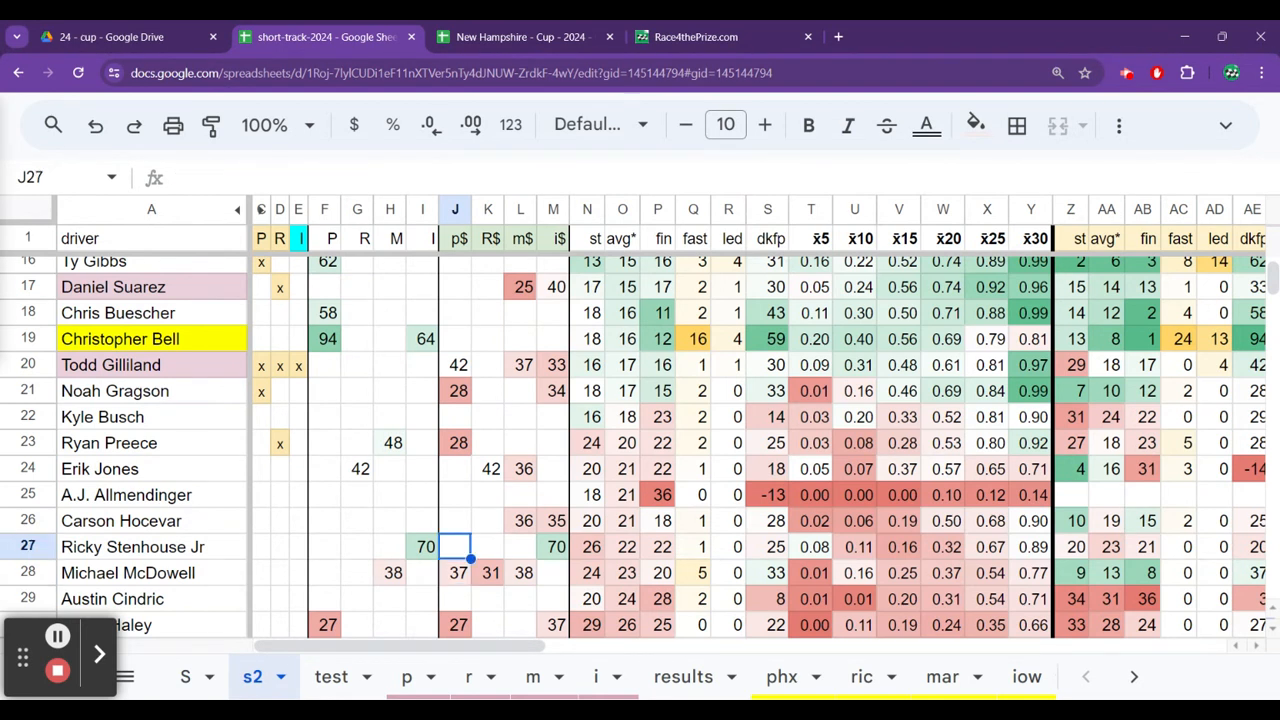
pyautogui.press('Up')
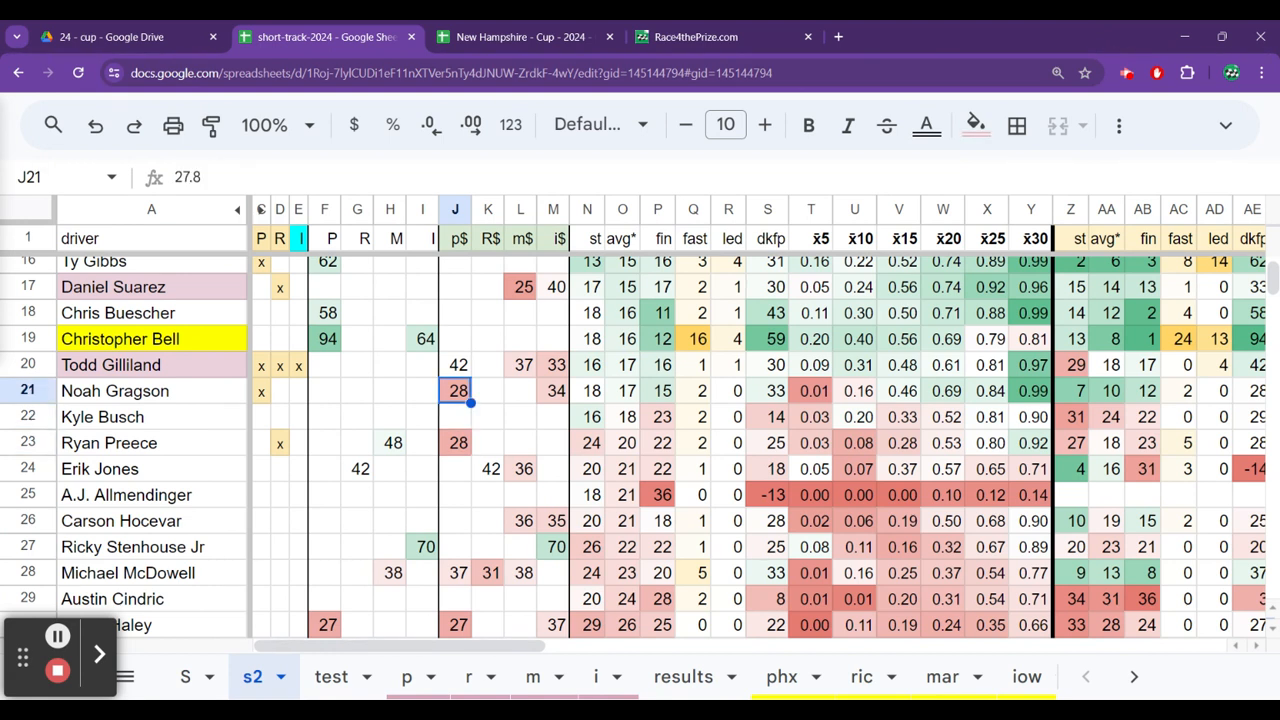
pyautogui.press('Down')
pyautogui.press('Down')
pyautogui.press('Down')
pyautogui.press('Down')
pyautogui.press('Down')
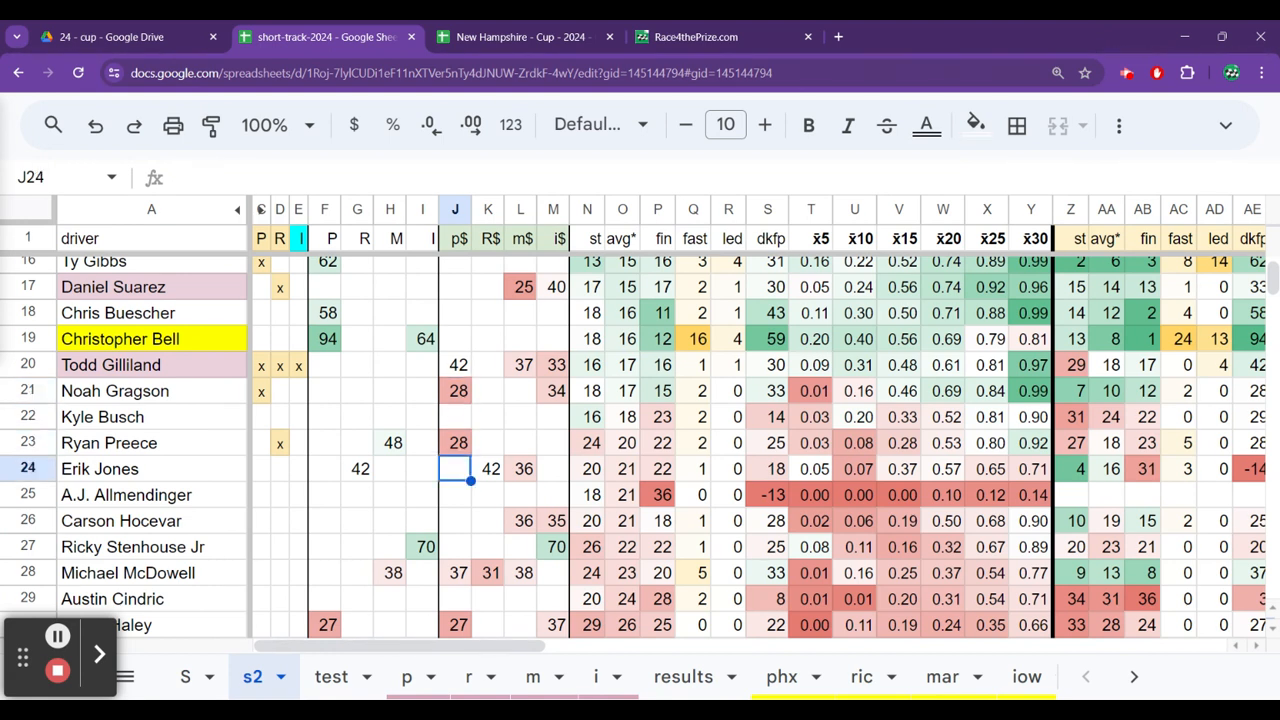
pyautogui.press('Down')
pyautogui.press('Down')
pyautogui.press('Down')
pyautogui.press('Down')
pyautogui.press('Down')
pyautogui.press('Down')
pyautogui.press('Down')
pyautogui.press('Down')
pyautogui.press('Down')
pyautogui.press('Down')
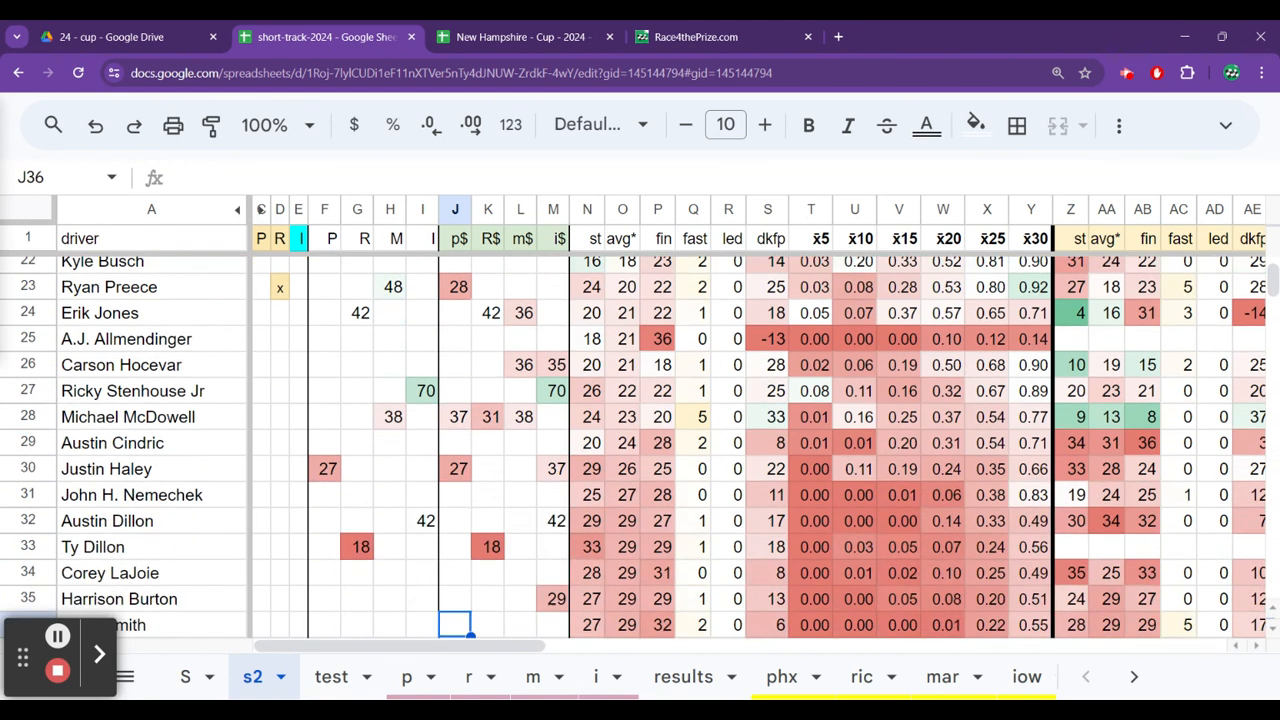
# Go back up the p$ column to compare Noah Gragson's and Ryan Preece's entries.
pyautogui.press('Up')
pyautogui.press('Up')
pyautogui.press('Up')
pyautogui.press('Up')
pyautogui.press('Up')
pyautogui.press('Up')
pyautogui.press('Up')
pyautogui.press('Up')
pyautogui.press('Up')
pyautogui.press('Up')
pyautogui.press('Up')
pyautogui.press('Up')
pyautogui.press('Up')
pyautogui.press('Up')
pyautogui.press('Up')
pyautogui.press('Up')
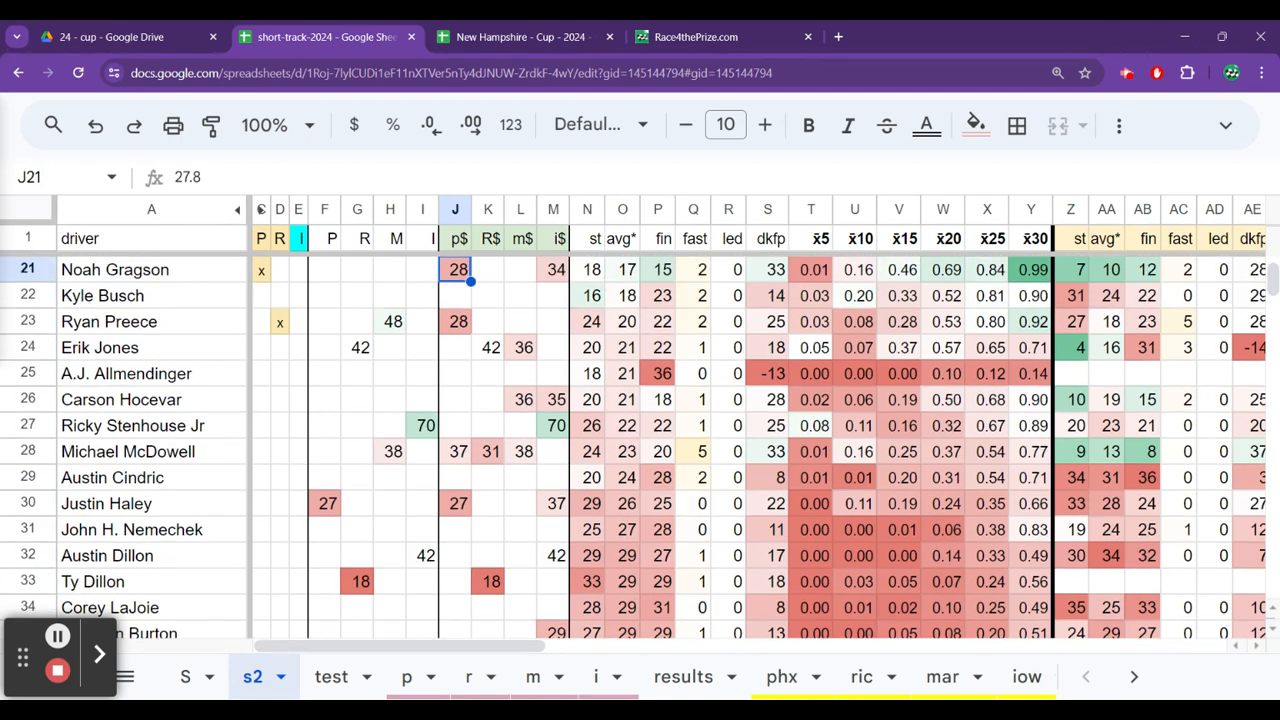
pyautogui.press('Down')
pyautogui.press('Down')
pyautogui.press('Down')
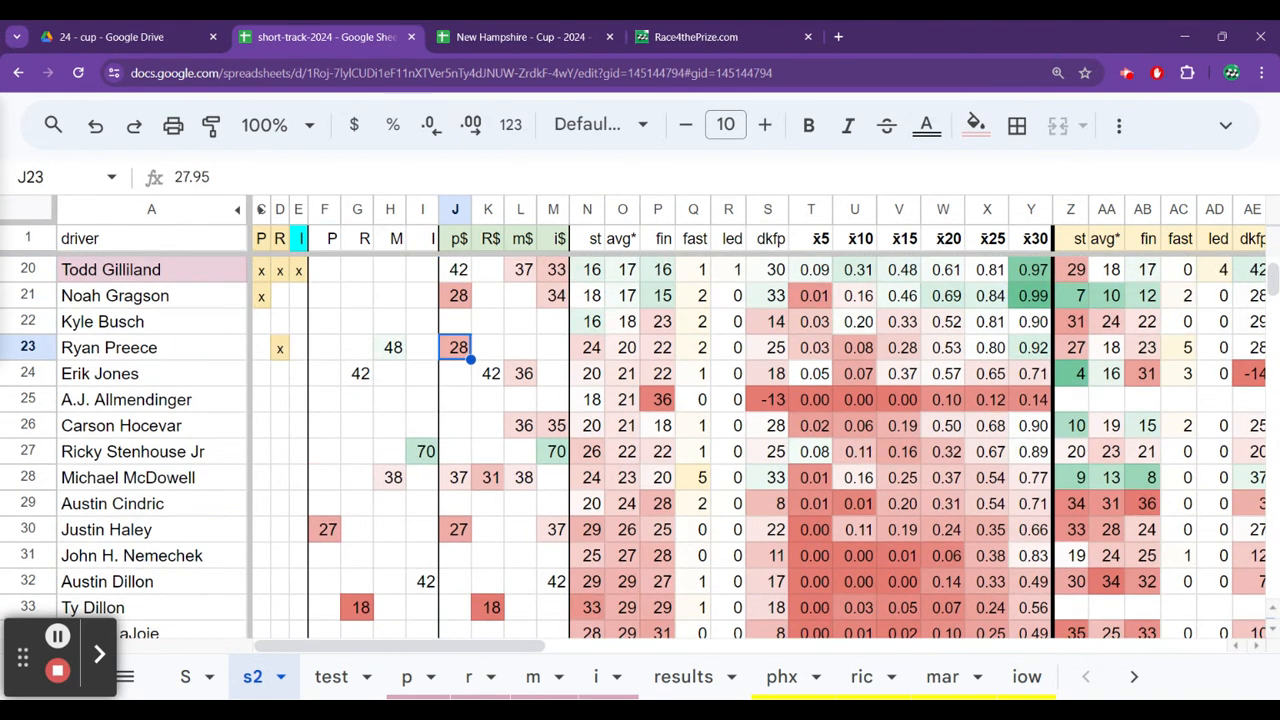
# Check Ryan Preece's overall average finish and Kyle Busch's overall average running position.
pyautogui.press('Right')
pyautogui.press('Right')
pyautogui.press('Right')
pyautogui.press('Right')
pyautogui.press('Right')
pyautogui.press('Right')
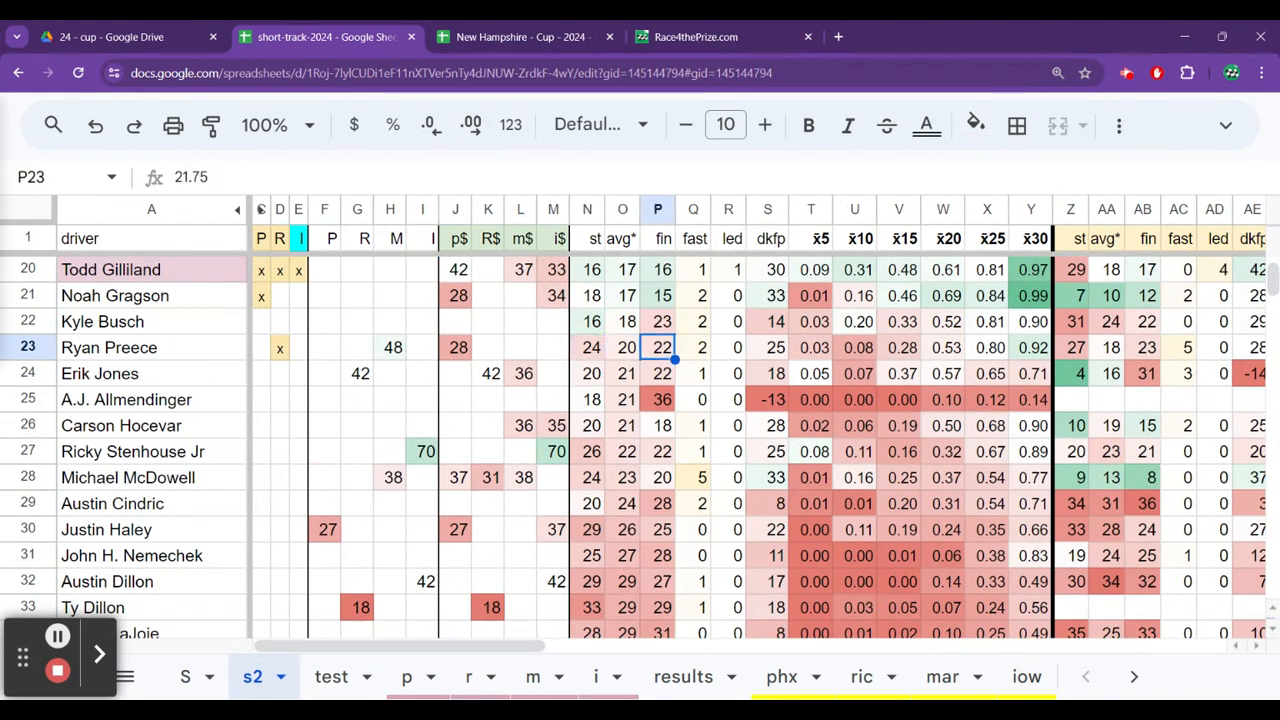
pyautogui.press('Up')
pyautogui.press('Left')
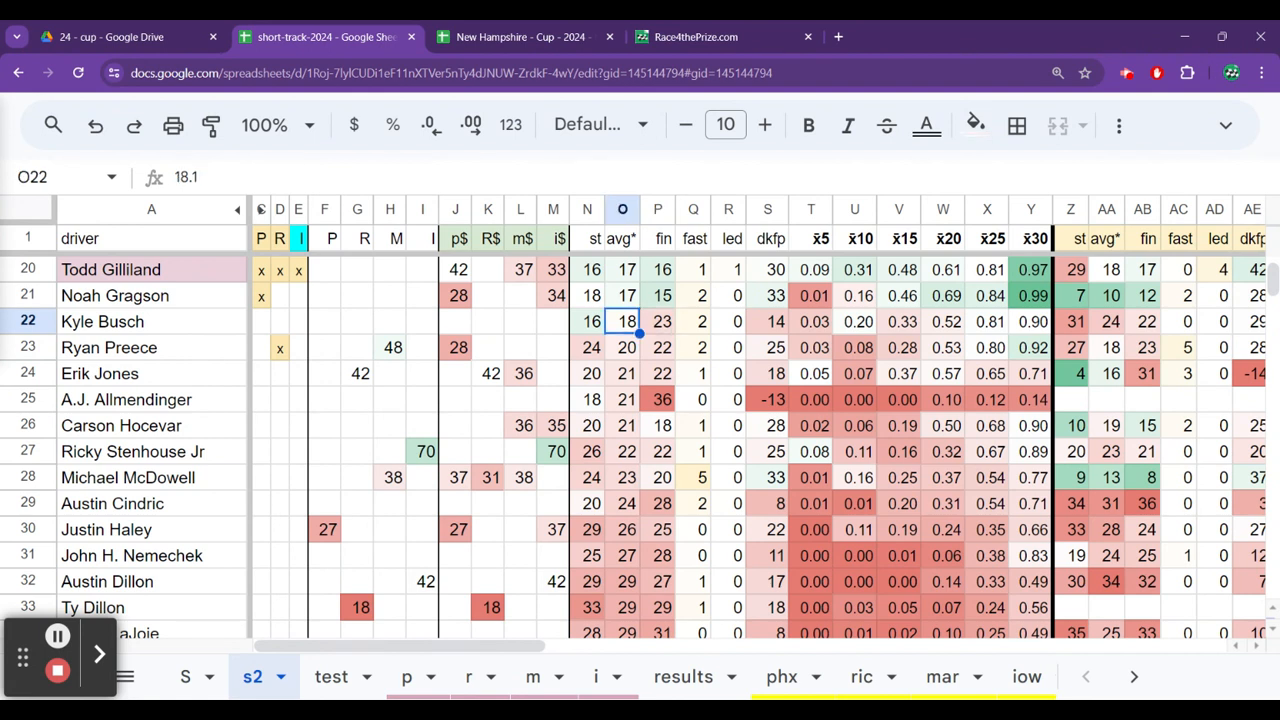
# Compare the overall average running positions from Noah Gragson down to Austin Dillon, returning to Kyle Busch.
pyautogui.press('Up')
pyautogui.press('Down')
pyautogui.press('Down')
pyautogui.press('Down')
pyautogui.press('Down')
pyautogui.press('Down')
pyautogui.press('Down')
pyautogui.press('Down')
pyautogui.press('Down')
pyautogui.press('Down')
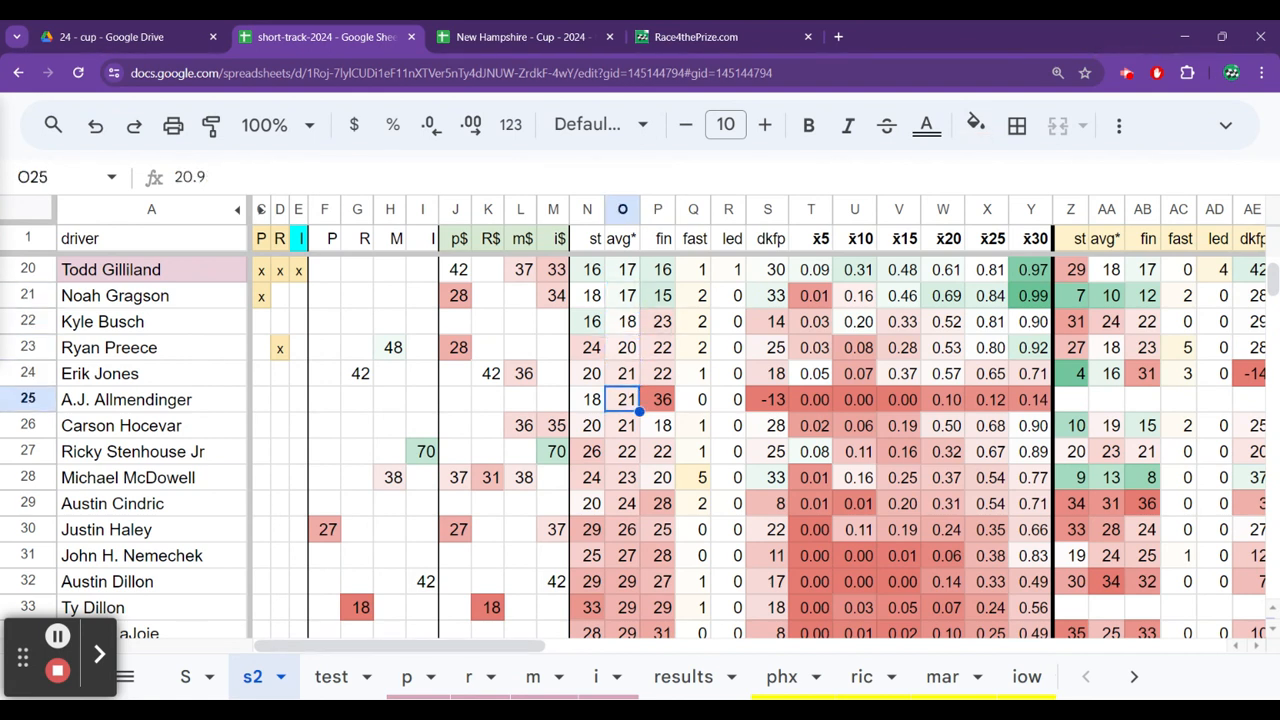
pyautogui.press('Down')
pyautogui.press('Down')
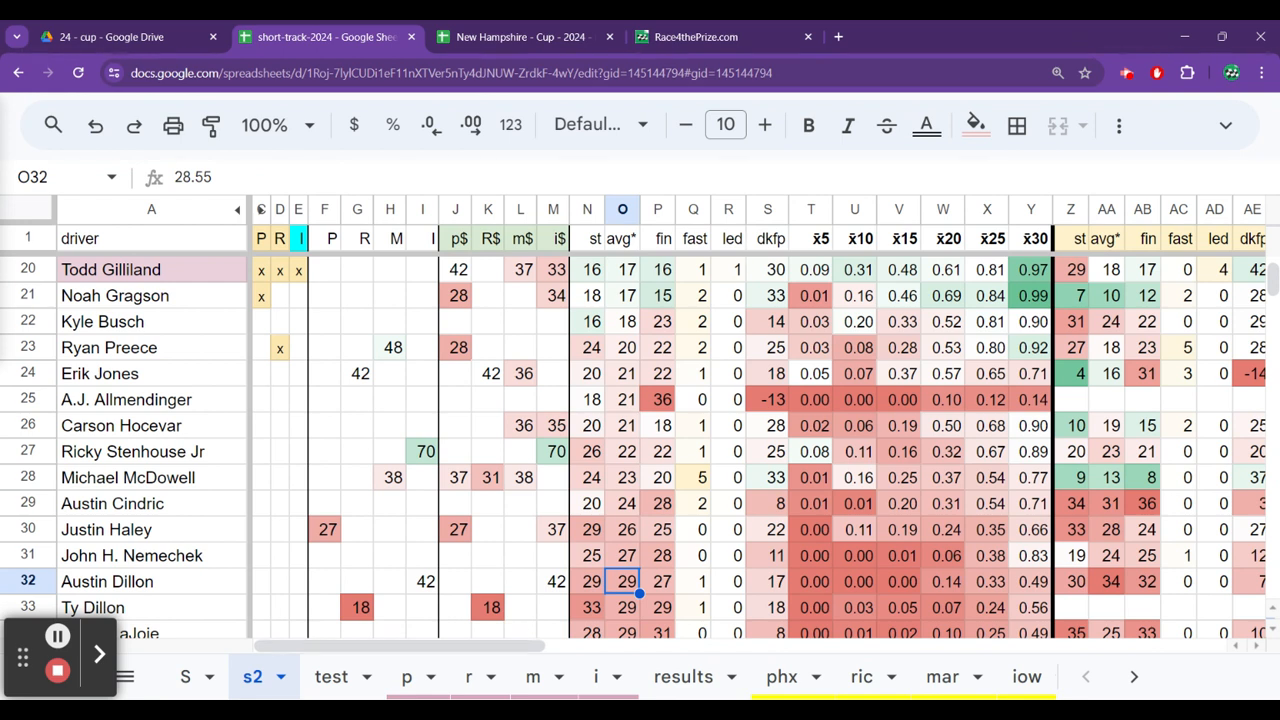
pyautogui.press('Up')
pyautogui.press('Up')
pyautogui.press('Up')
pyautogui.press('Up')
pyautogui.press('Up')
pyautogui.press('Up')
pyautogui.press('Up')
pyautogui.press('Up')
pyautogui.press('Up')
pyautogui.press('Up')
pyautogui.press('Up')
pyautogui.press('Down')
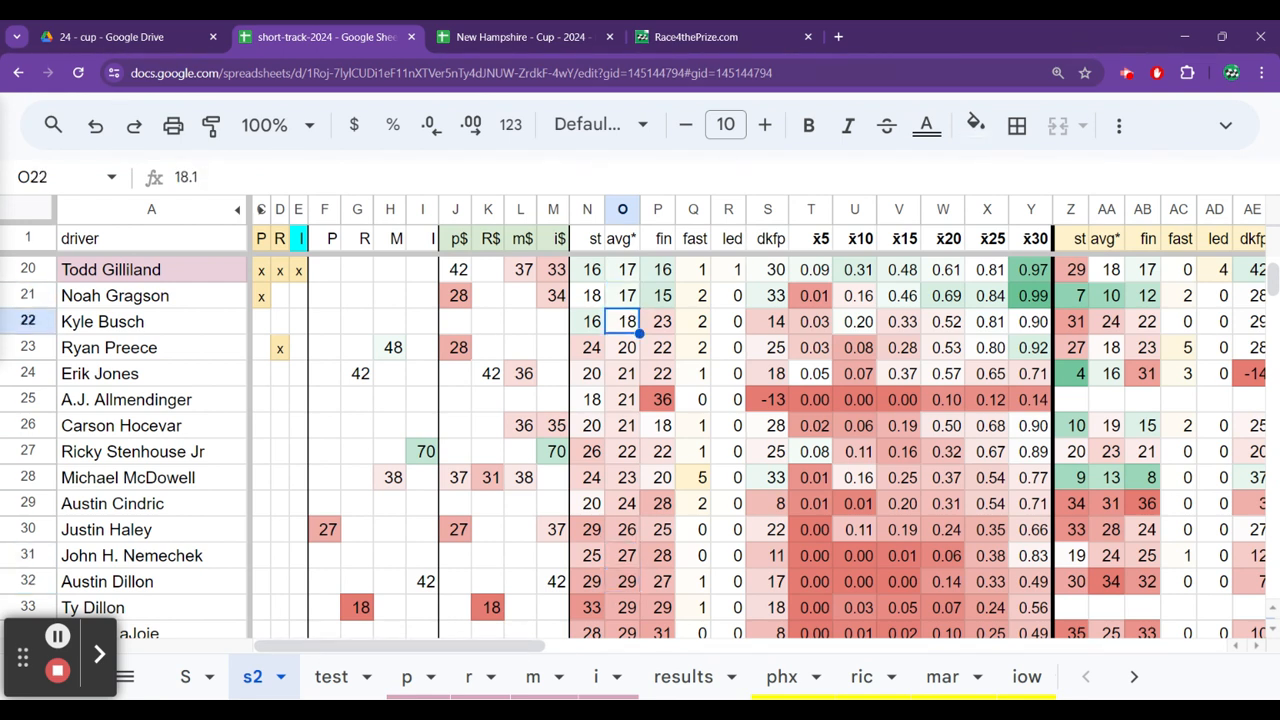
# Review Erik Jones's stats across the 2024 short-track races and his New Hampshire 2023 and 2022 results.
pyautogui.press('Down')
pyautogui.press('Down')
pyautogui.press('Right')
pyautogui.press('Right')
pyautogui.press('Right')
pyautogui.press('Right')
pyautogui.press('Right')
pyautogui.press('Right')
pyautogui.press('Right')
pyautogui.press('Right')
pyautogui.press('Right')
pyautogui.press('Right')
pyautogui.press('Right')
pyautogui.press('Right')
pyautogui.press('Right')
pyautogui.press('Right')
pyautogui.press('Right')
pyautogui.press('Right')
pyautogui.press('Right')
pyautogui.press('Right')
pyautogui.press('Right')
pyautogui.press('Right')
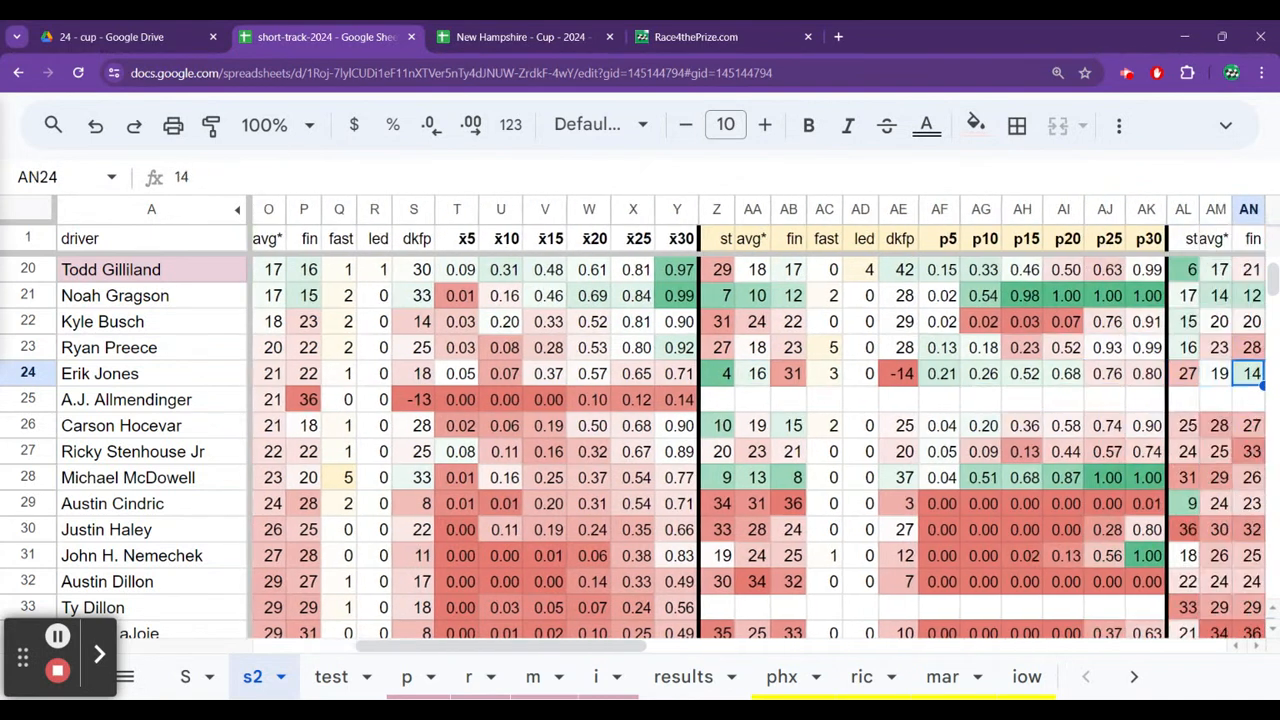
pyautogui.press('Right')
pyautogui.press('Right')
pyautogui.press('Right')
pyautogui.press('Right')
pyautogui.press('Right')
pyautogui.press('Right')
pyautogui.press('Right')
pyautogui.press('Right')
pyautogui.press('Right')
pyautogui.press('Right')
pyautogui.press('Right')
pyautogui.press('Right')
pyautogui.press('Right')
pyautogui.press('Right')
pyautogui.press('Right')
pyautogui.press('Right')
pyautogui.press('Right')
pyautogui.press('Right')
pyautogui.press('Right')
pyautogui.press('Right')
pyautogui.press('Right')
pyautogui.press('Right')
pyautogui.press('Right')
pyautogui.press('Right')
pyautogui.press('Right')
pyautogui.press('Right')
pyautogui.press('Right')
pyautogui.press('Right')
pyautogui.press('Right')
pyautogui.press('Right')
pyautogui.press('Right')
pyautogui.press('Right')
pyautogui.press('Right')
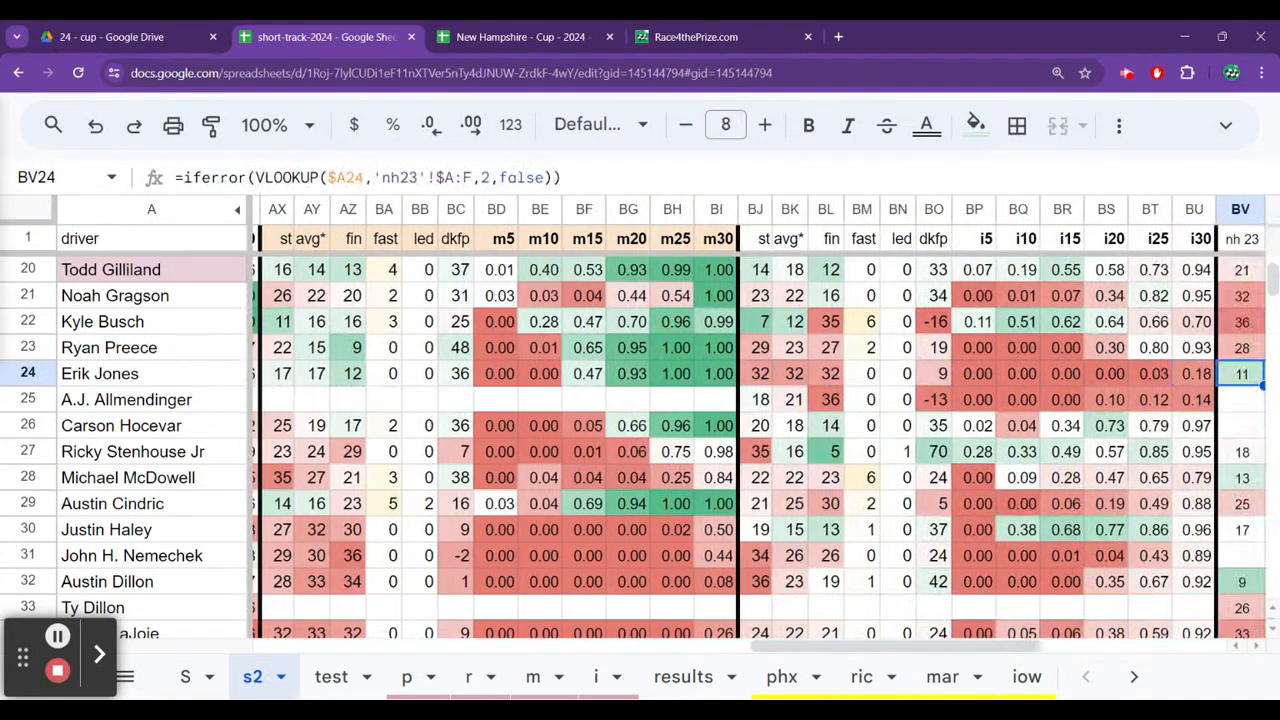
pyautogui.press('Left')
pyautogui.press('Left')
pyautogui.press('Left')
pyautogui.press('Left')
pyautogui.press('Left')
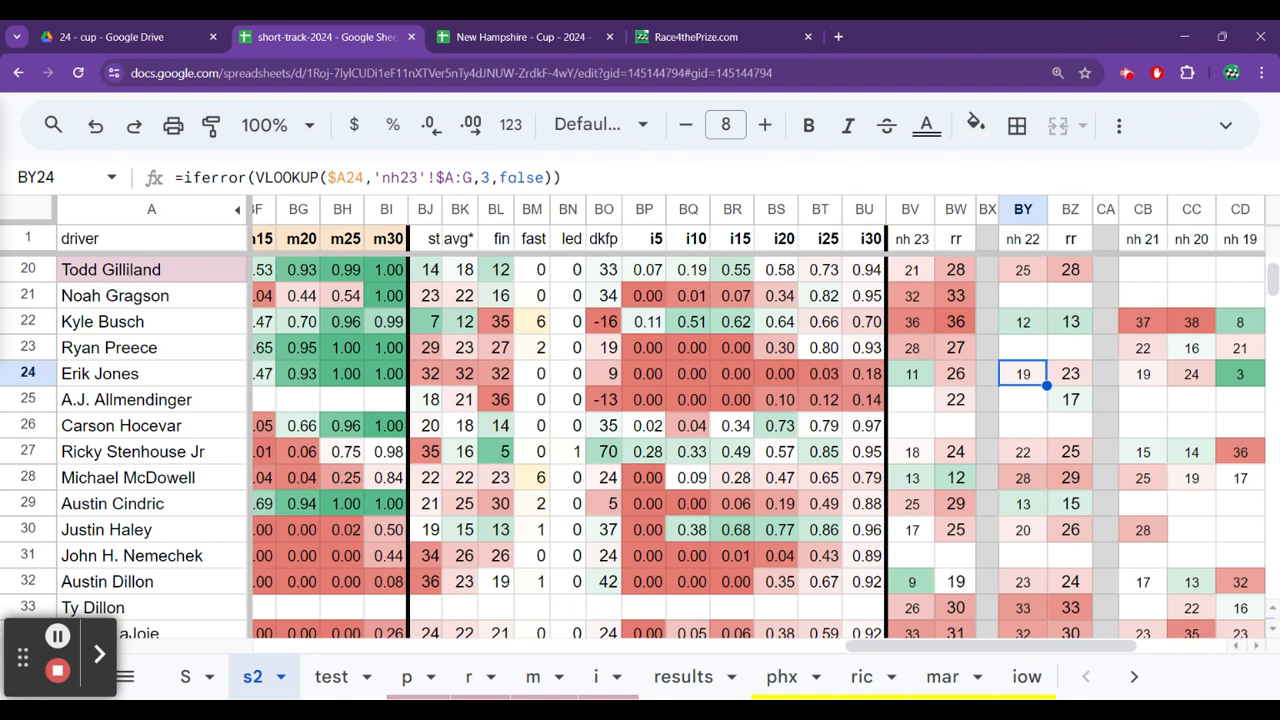
# Check Kyle Busch's New Hampshire 2022 and 2023 results.
pyautogui.press('Up')
pyautogui.press('Up')
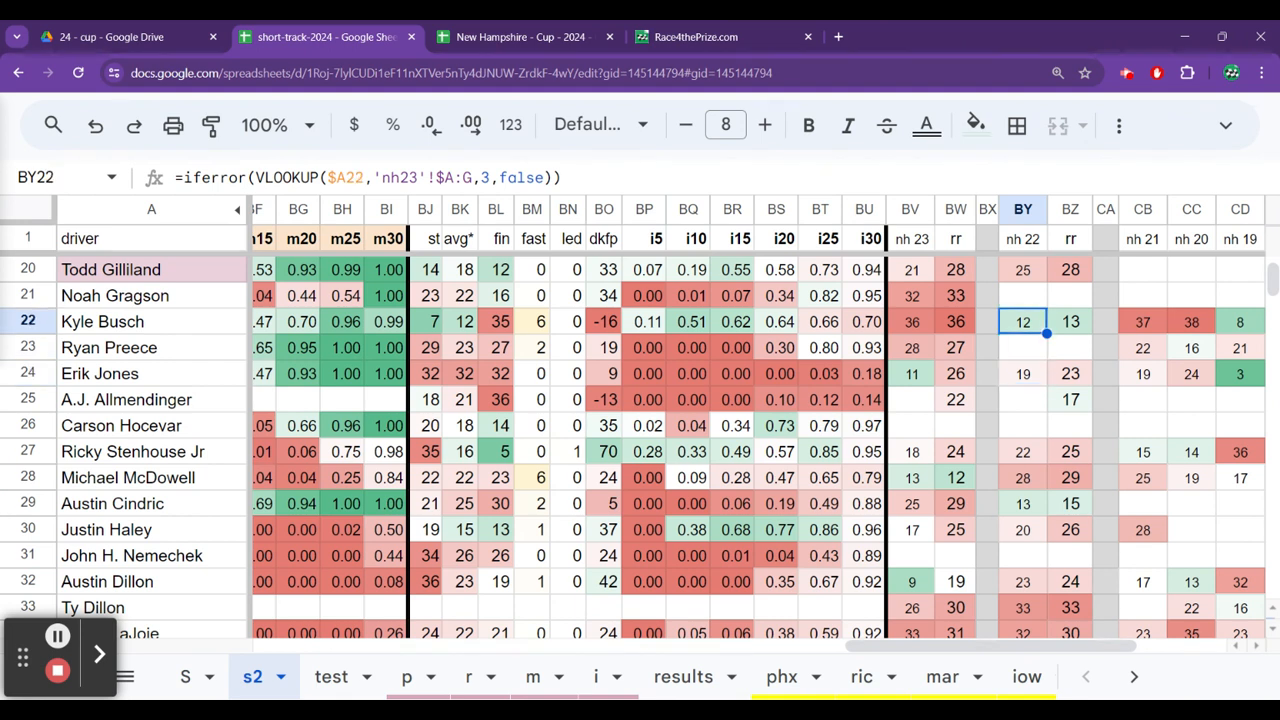
pyautogui.press('Up')
pyautogui.press('Left')
pyautogui.press('Left')
pyautogui.press('Left')
pyautogui.press('Down')
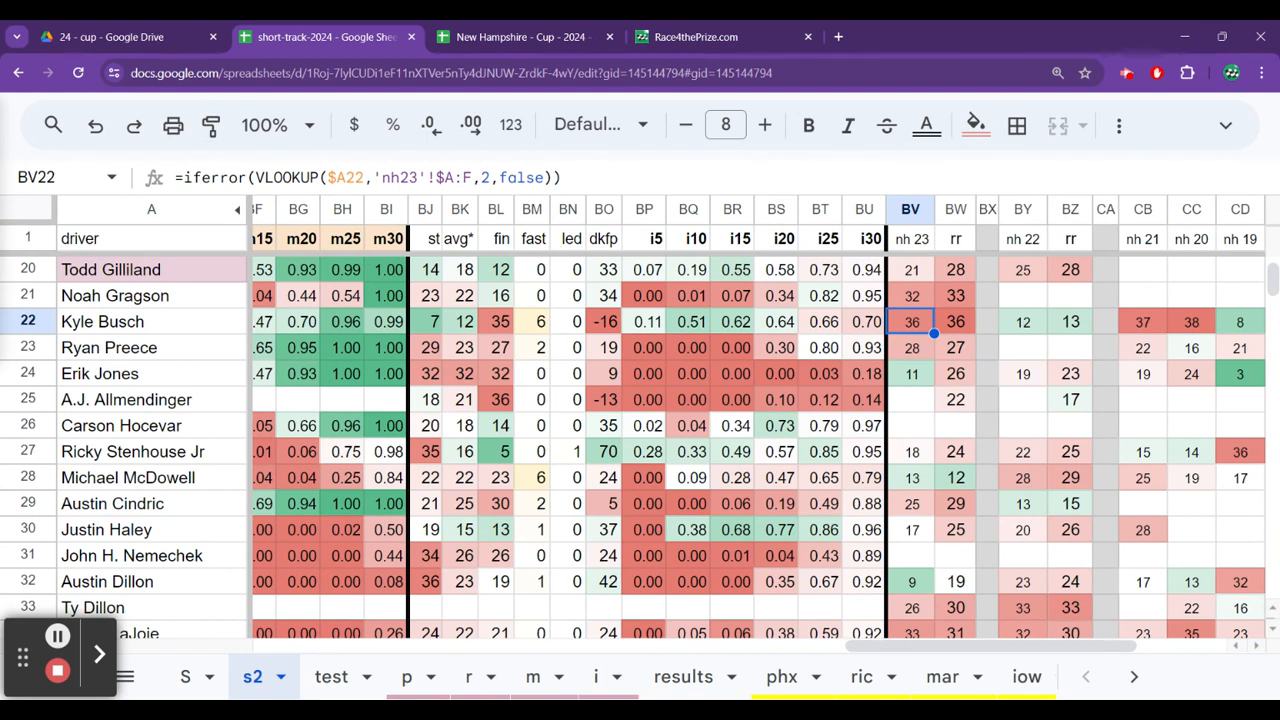
# Compare the New Hampshire 2023 finishes from Ryan Preece down to Ricky Stenhouse Jr.
pyautogui.press('Down')
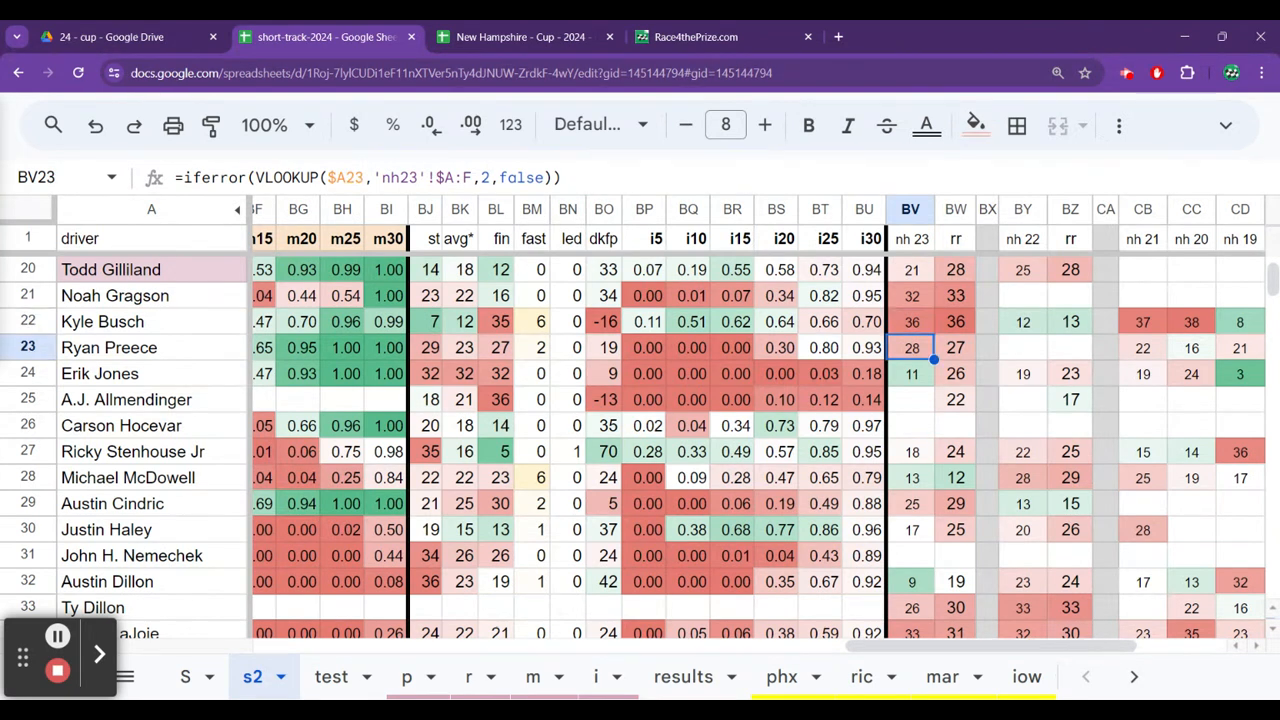
pyautogui.press('Down')
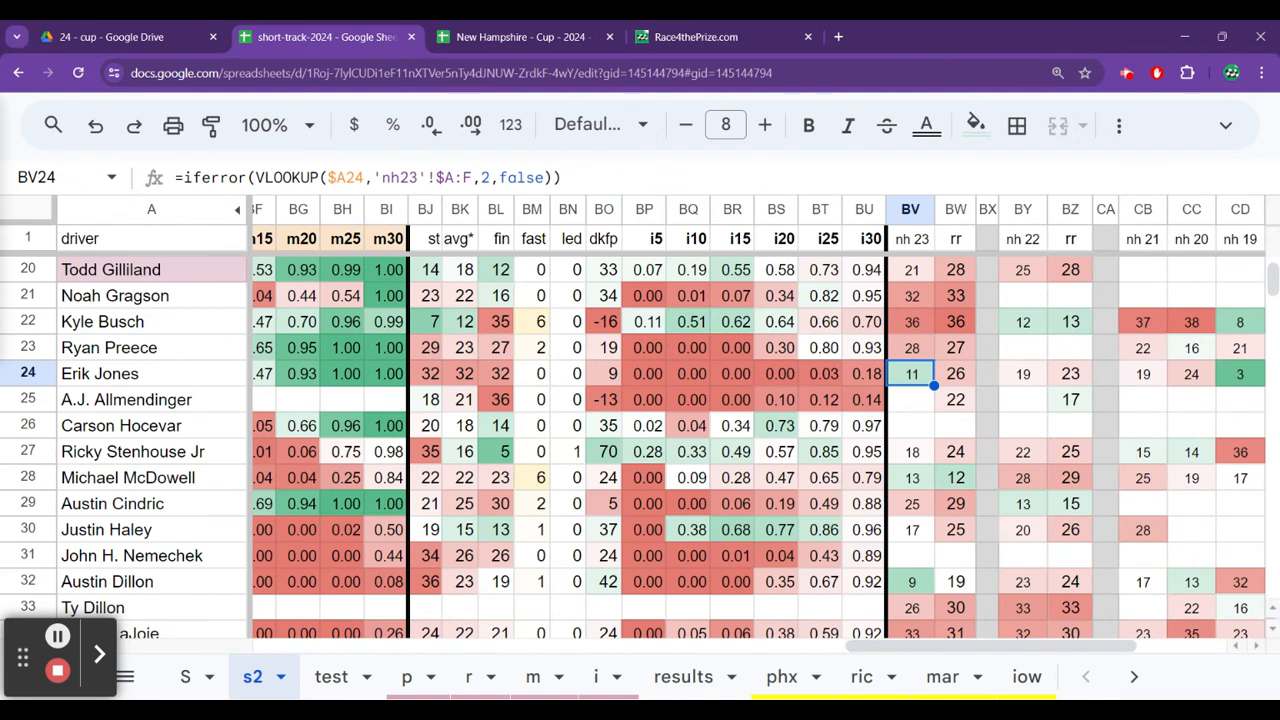
pyautogui.press('Down')
pyautogui.press('Down')
pyautogui.press('Down')
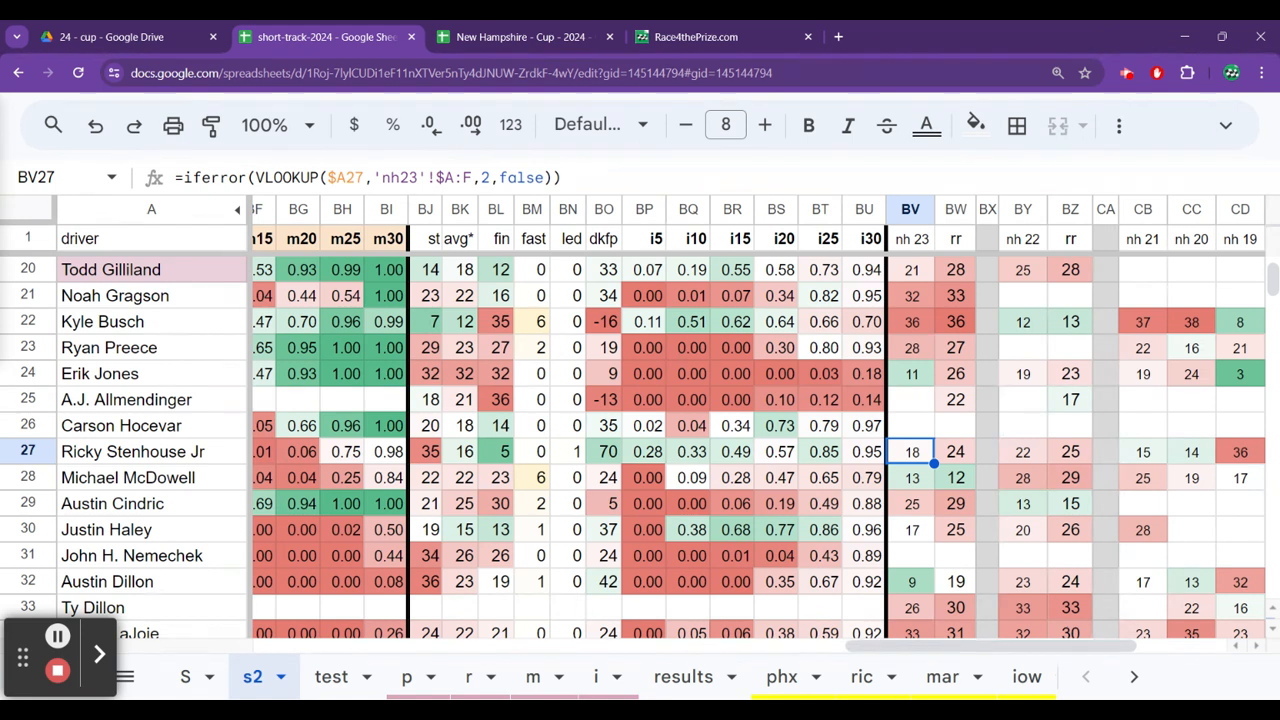
# Check Ricky Stenhouse Jr's finishes and running positions at New Hampshire in 2023 and 2022.
pyautogui.press('Right')
pyautogui.press('Right')
pyautogui.press('Right')
pyautogui.press('Right')
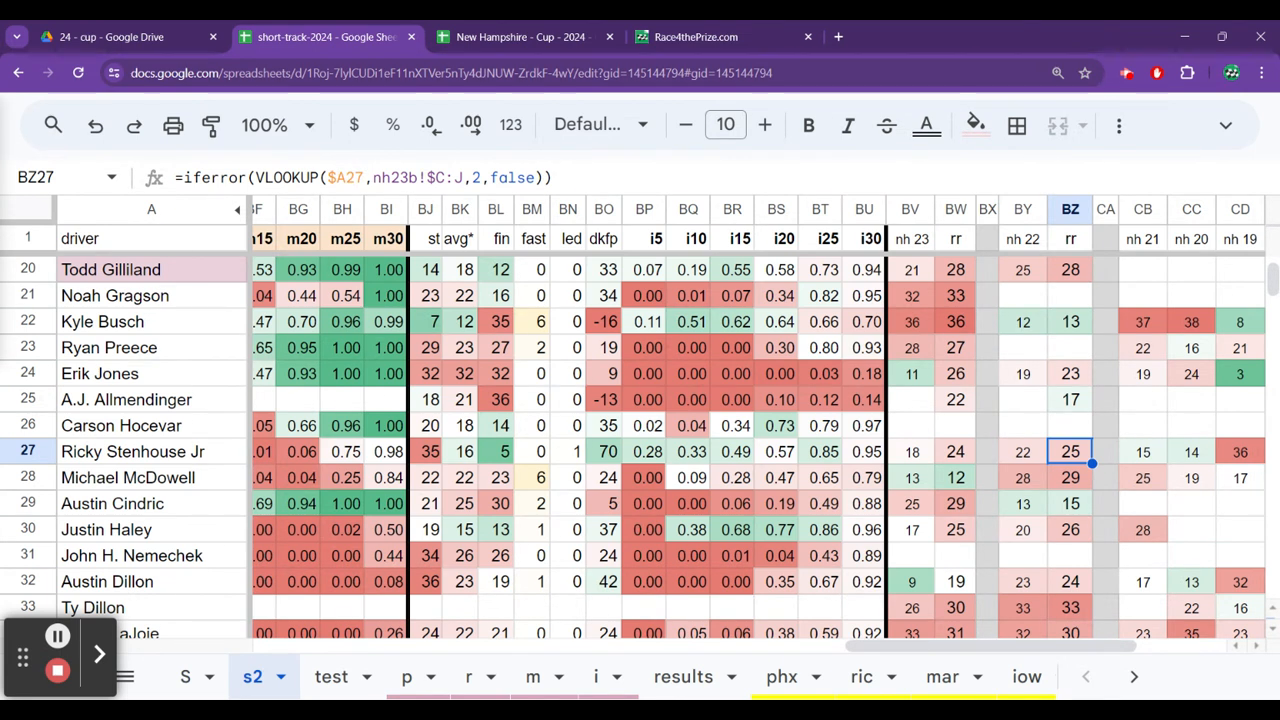
pyautogui.press('Left')
pyautogui.press('Left')
pyautogui.press('Left')
pyautogui.press('Left')
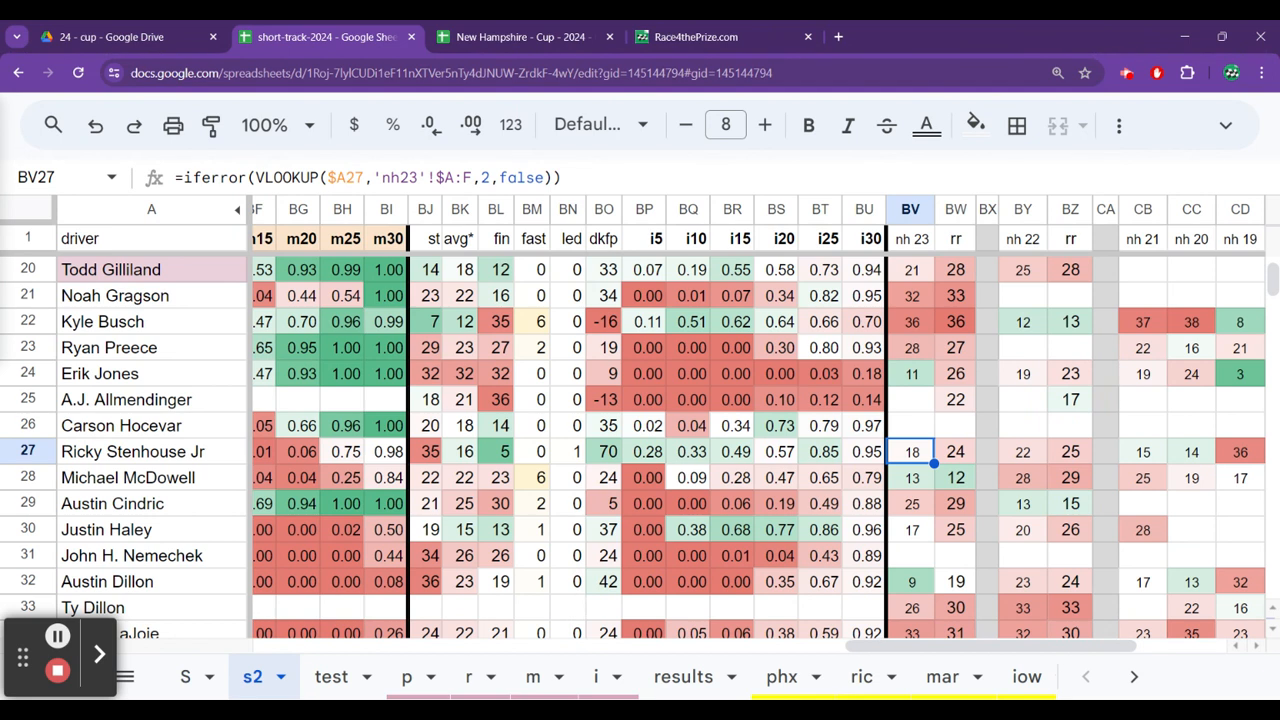
# Compare the New Hampshire 2023 finishes from Michael McDowell down to Austin Dillon.
pyautogui.press('Down')
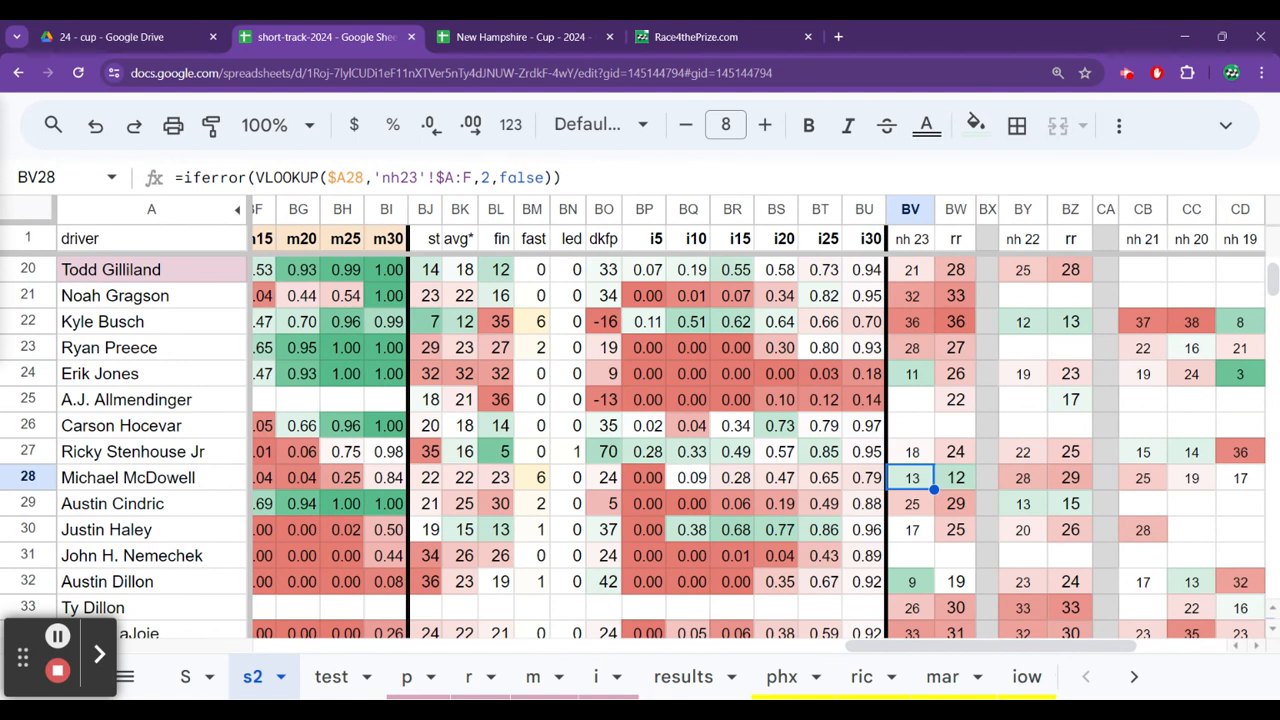
pyautogui.click(911, 504)
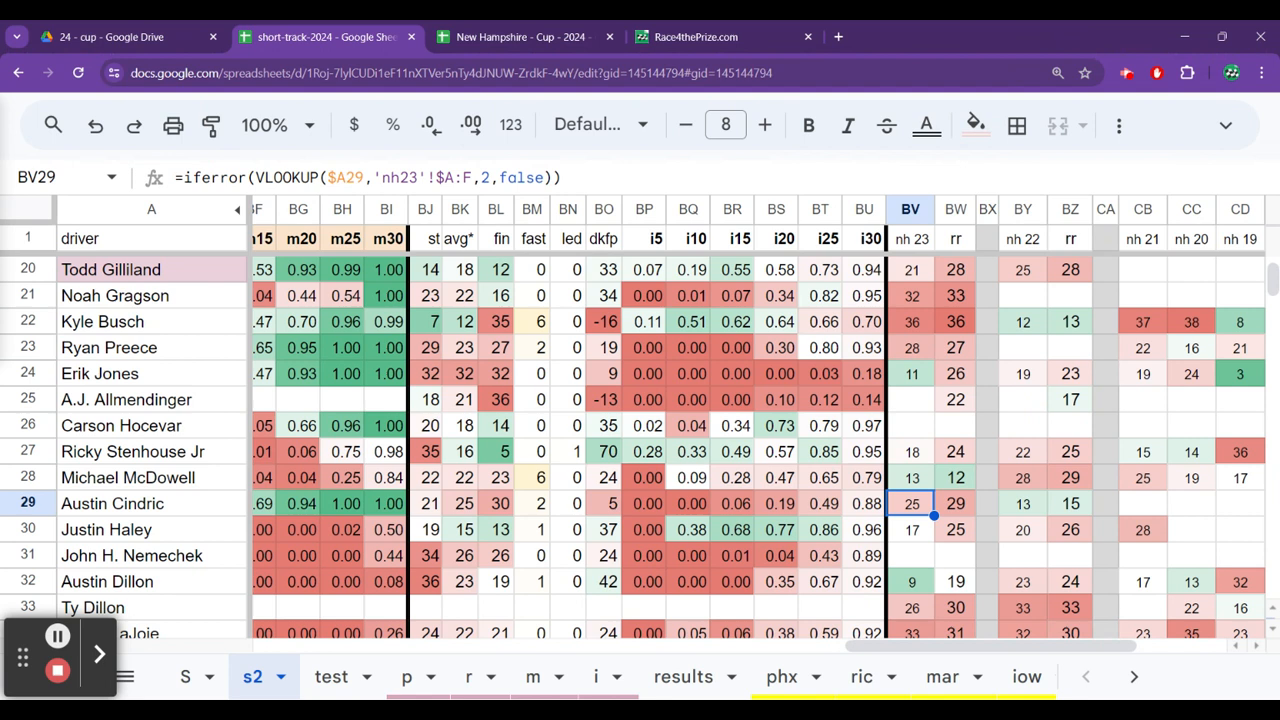
pyautogui.click(911, 530)
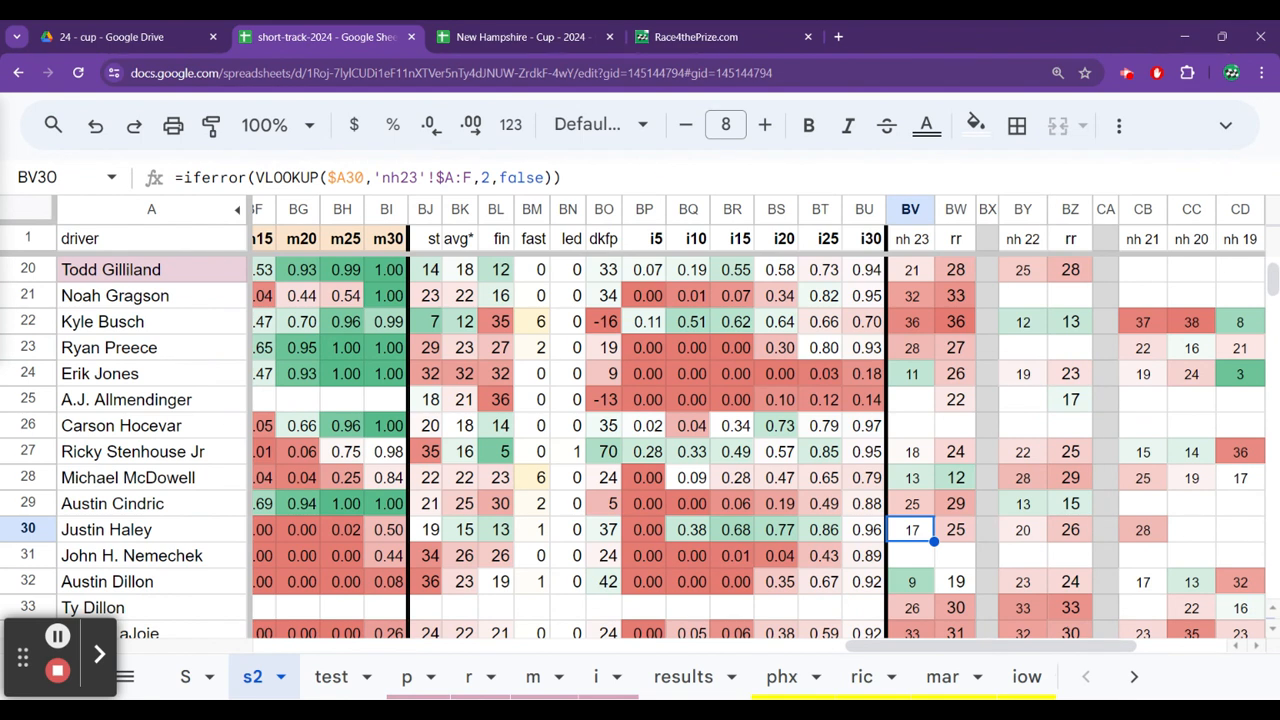
pyautogui.press('Down')
pyautogui.press('Down')
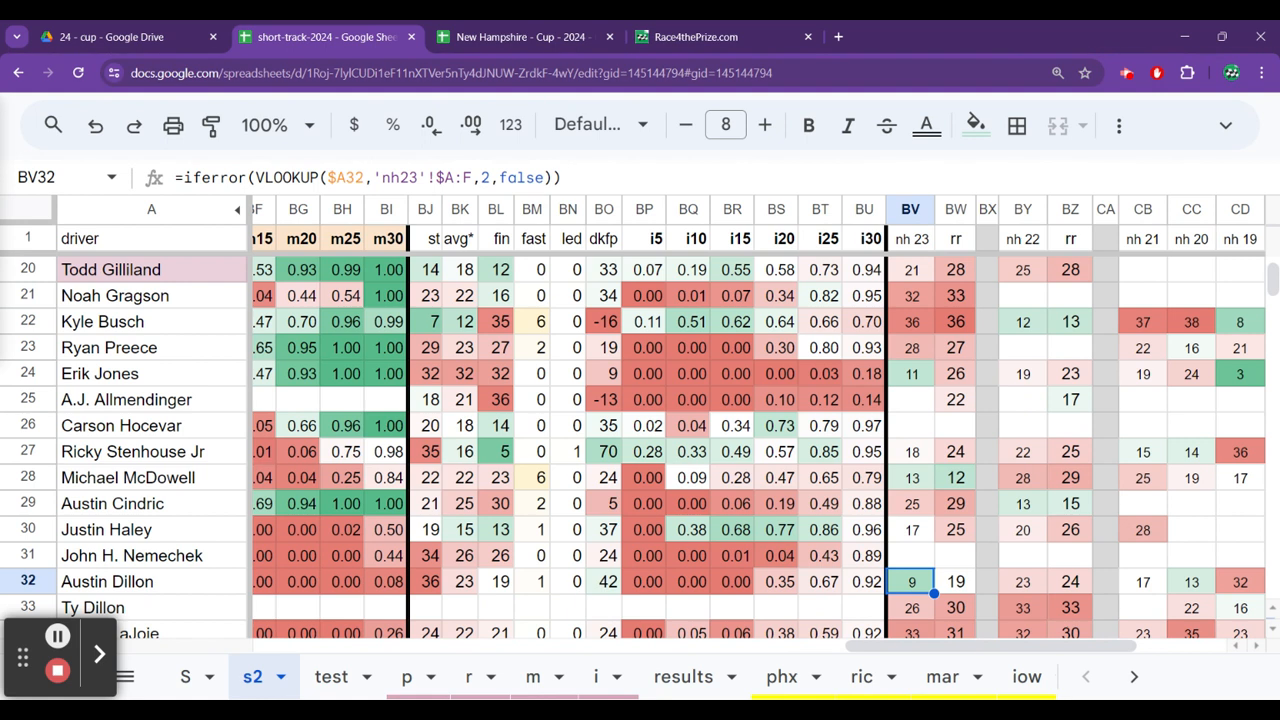
# Review the New Hampshire 2023 results of the remaining drivers below Austin Dillon, checking Harrison Burton's finish.
pyautogui.press('Down')
pyautogui.press('Down')
pyautogui.press('Down')
pyautogui.press('Down')
pyautogui.press('Down')
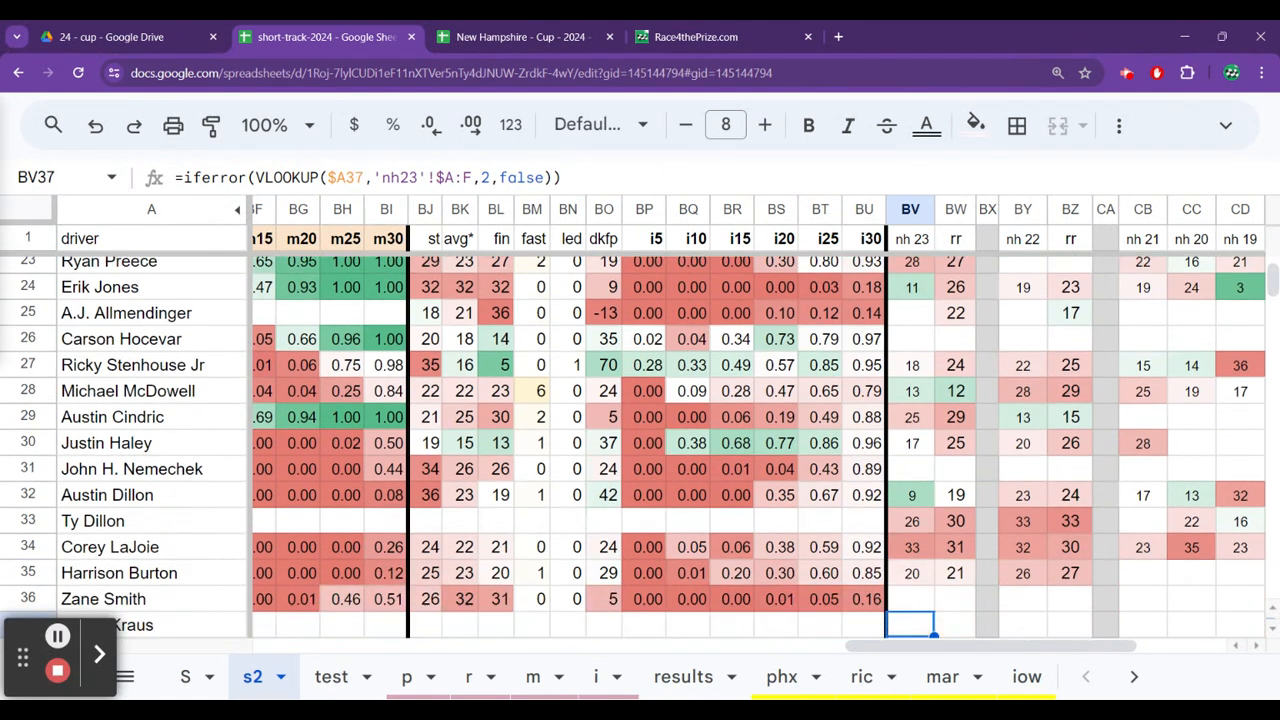
pyautogui.press('Up')
pyautogui.press('Up')
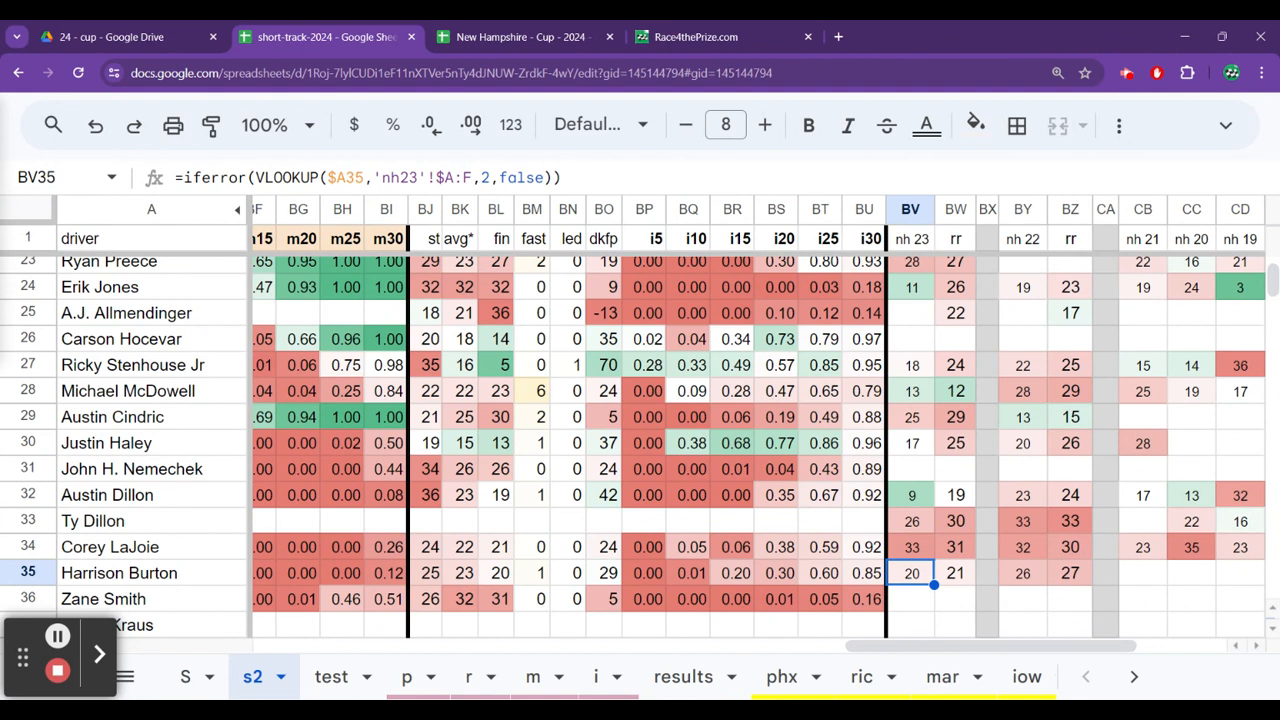
pyautogui.press('Down')
pyautogui.press('Down')
pyautogui.press('Down')
pyautogui.press('Down')
pyautogui.press('Down')
pyautogui.press('Down')
pyautogui.press('Down')
pyautogui.press('Down')
pyautogui.press('Down')
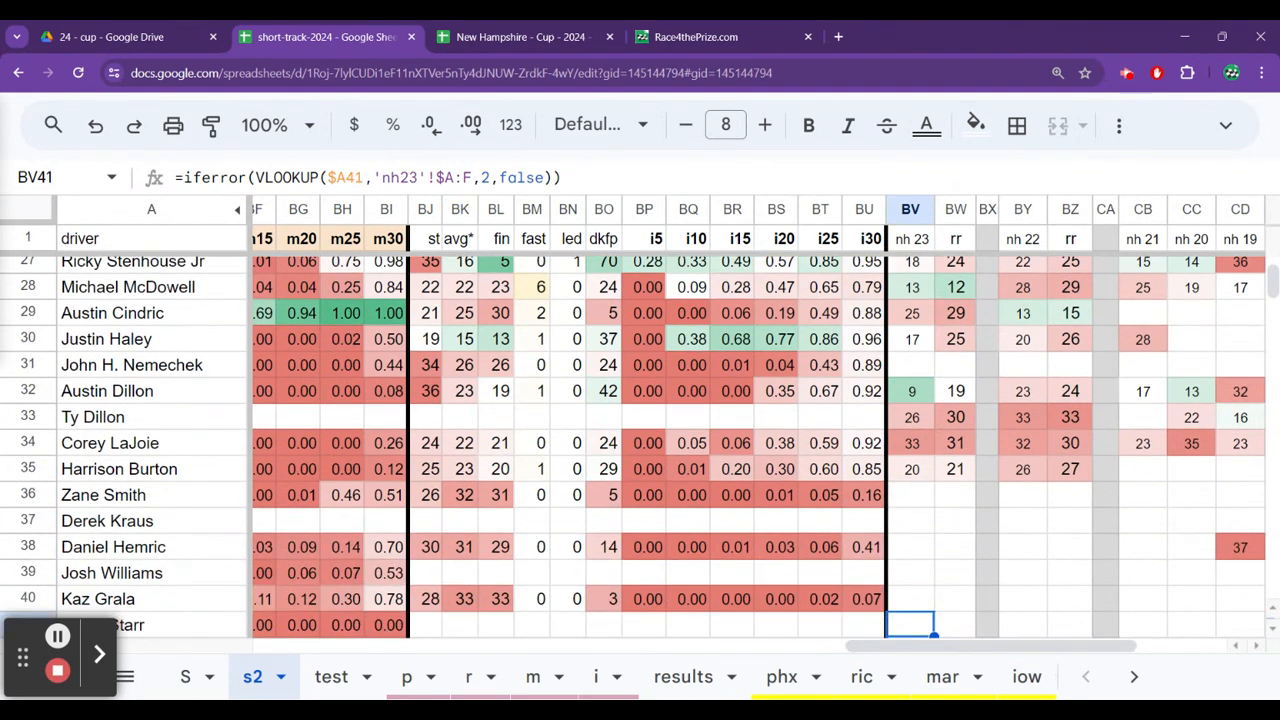
# Return to Chase Elliott's row at the start of the short-track stats, at the m$ column.
pyautogui.press('Up')
pyautogui.press('Up')
pyautogui.press('Up')
pyautogui.press('Up')
pyautogui.press('Up')
pyautogui.press('Up')
pyautogui.press('Up')
pyautogui.press('Up')
pyautogui.press('Up')
pyautogui.press('Up')
pyautogui.press('Up')
pyautogui.press('Up')
pyautogui.press('Up')
pyautogui.press('Up')
pyautogui.press('Up')
pyautogui.press('Up')
pyautogui.press('Up')
pyautogui.press('Up')
pyautogui.press('Up')
pyautogui.press('Up')
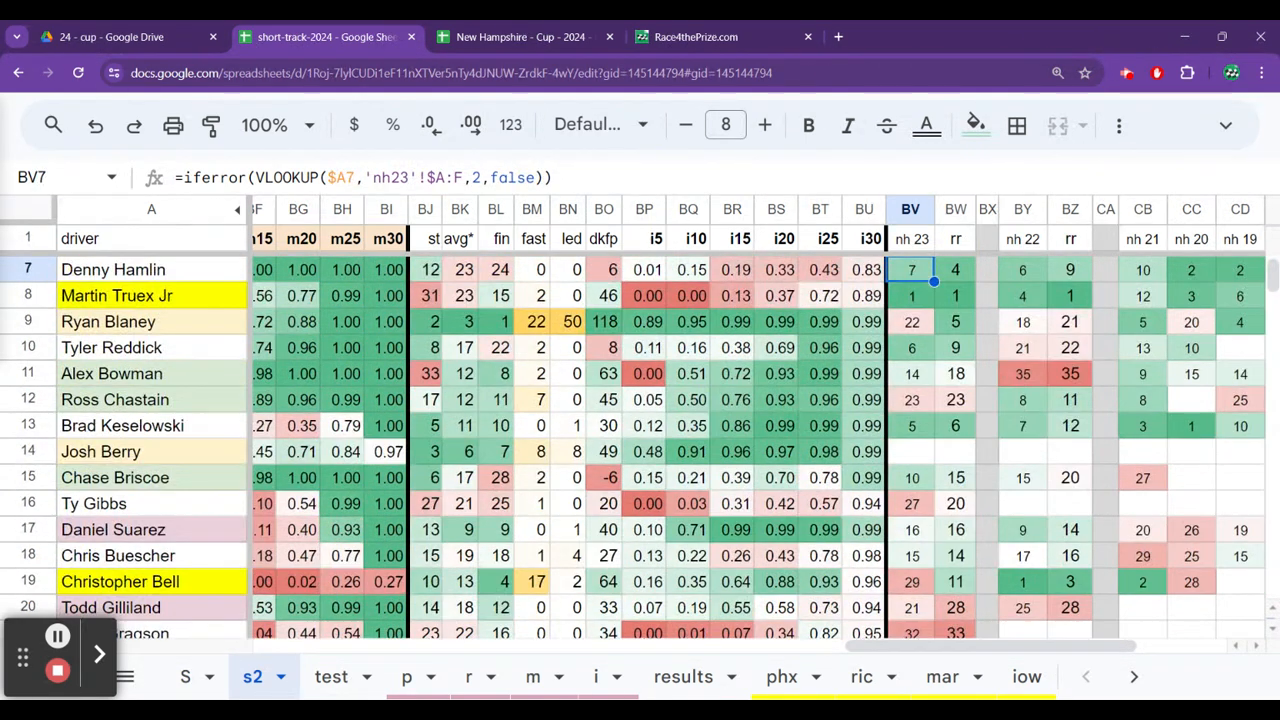
pyautogui.press('Up')
pyautogui.hotkey('ctrl', 'Up')
pyautogui.press('Down')
pyautogui.press('Left')
pyautogui.hotkey('ctrl', 'Left')
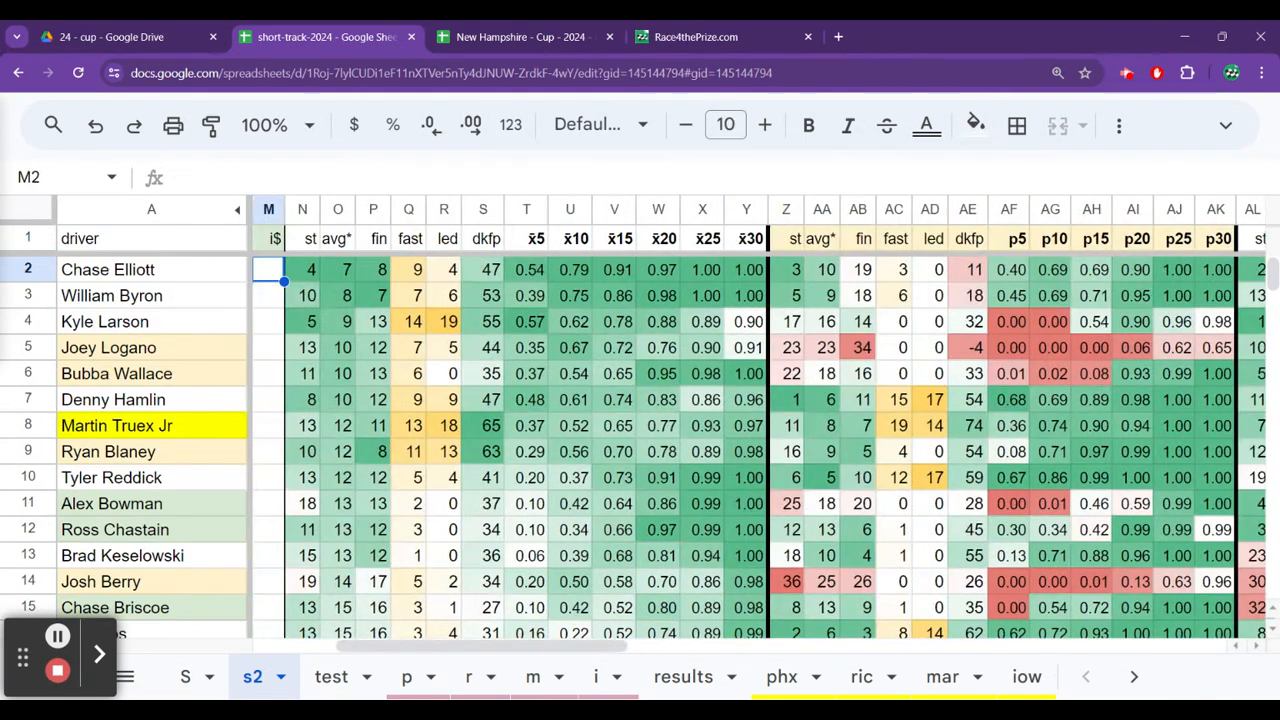
pyautogui.press('Left')
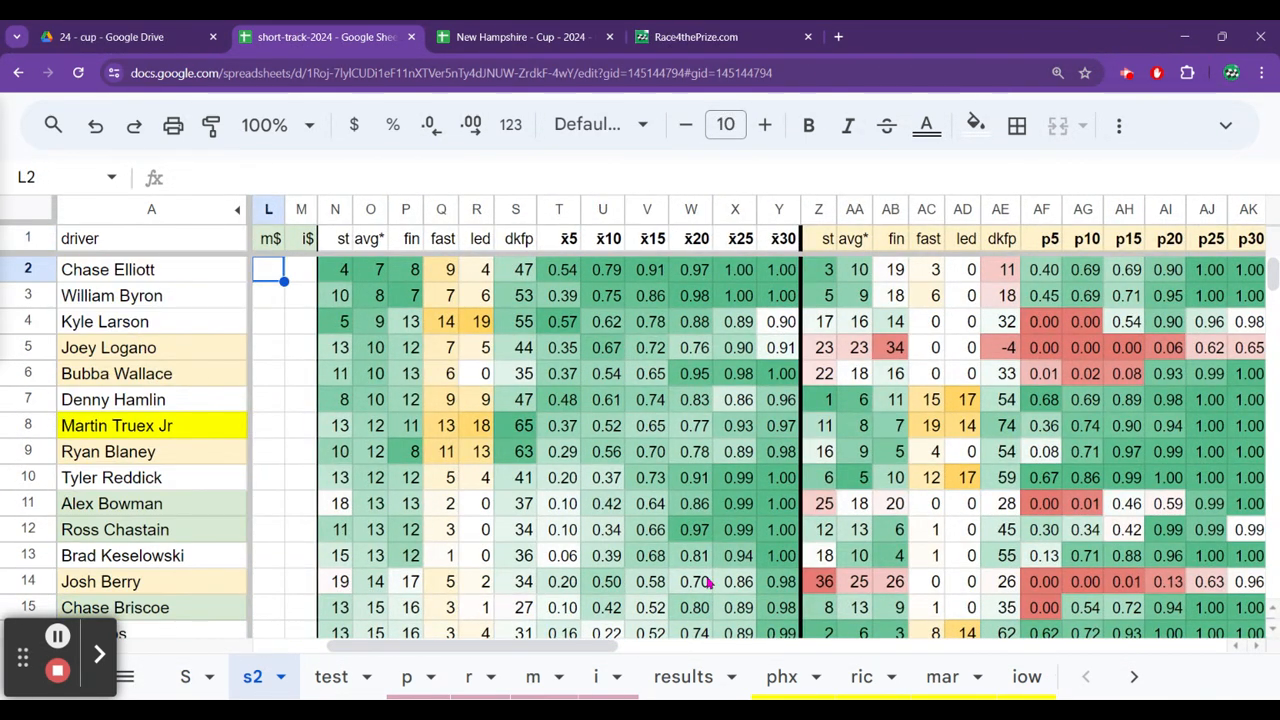
# In the New Hampshire workbook's 22 sheet, compare fastest-lap and laps-led points from Martin Truex Jr to Chase Elliott.
pyautogui.hotkey('ctrl', 'Tab')
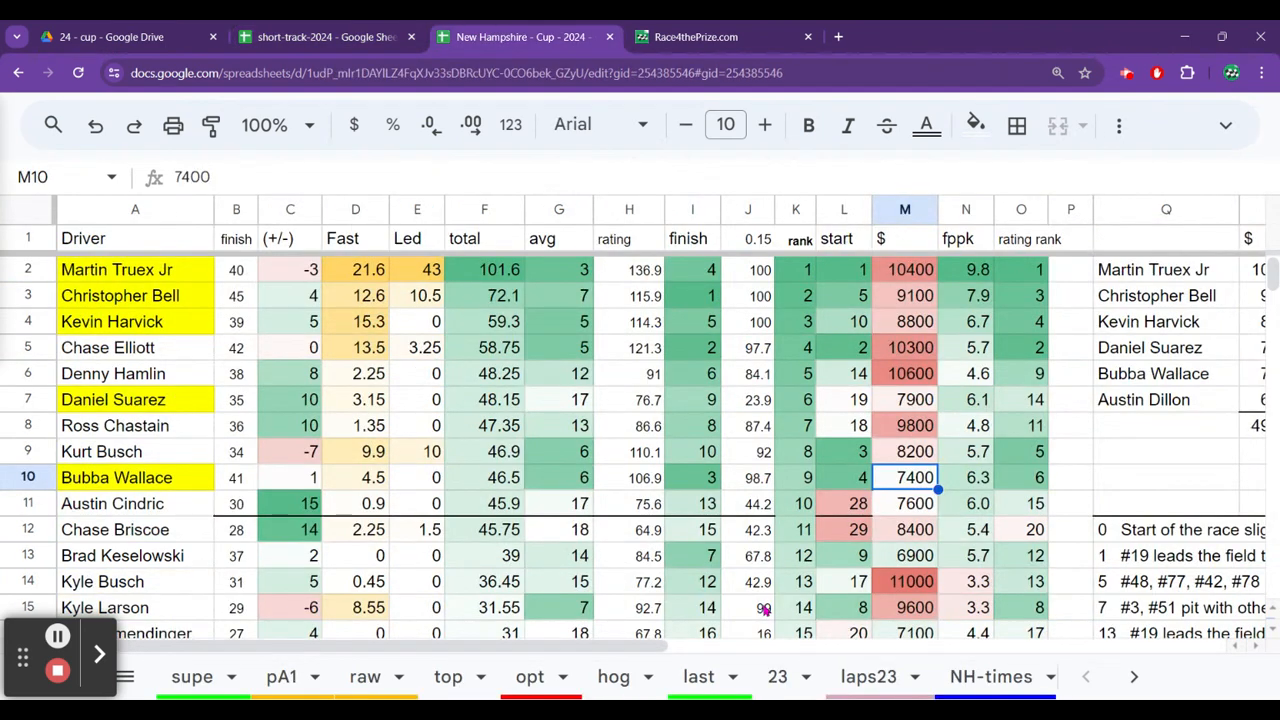
pyautogui.click(1136, 677)
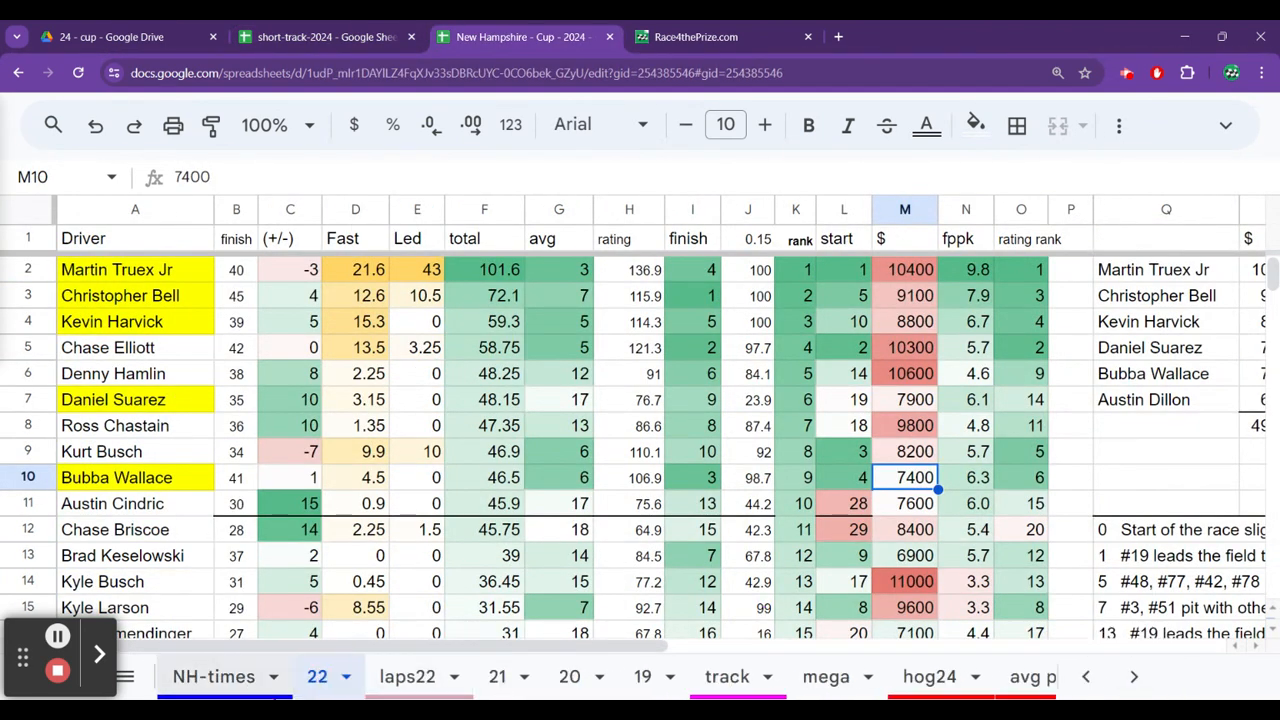
pyautogui.click(269, 281)
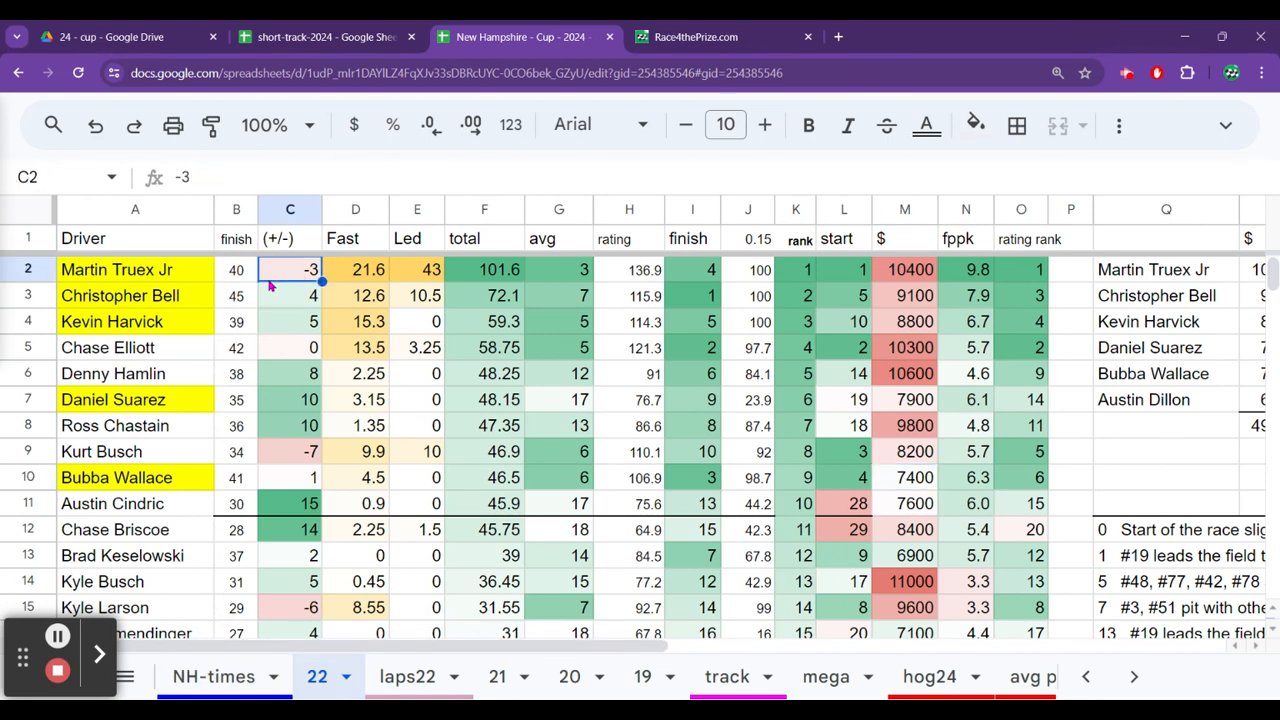
pyautogui.press('Right')
pyautogui.press('Right')
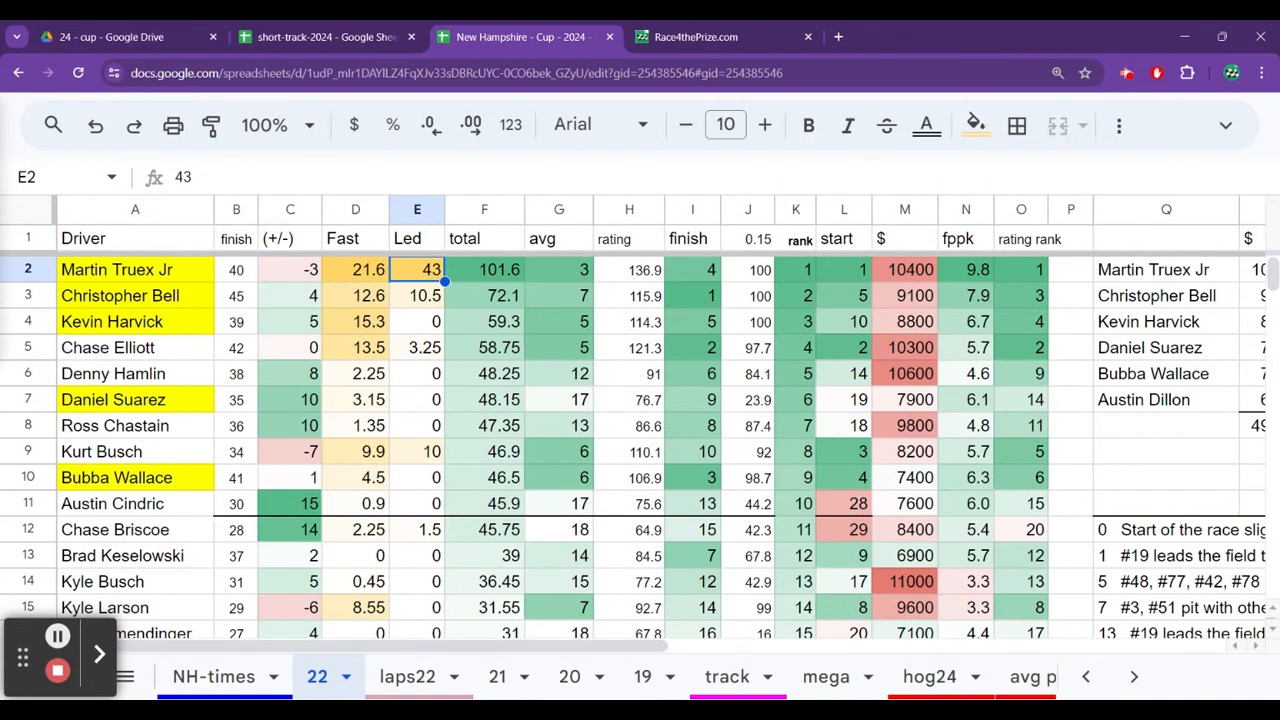
pyautogui.press('Down')
pyautogui.press('Left')
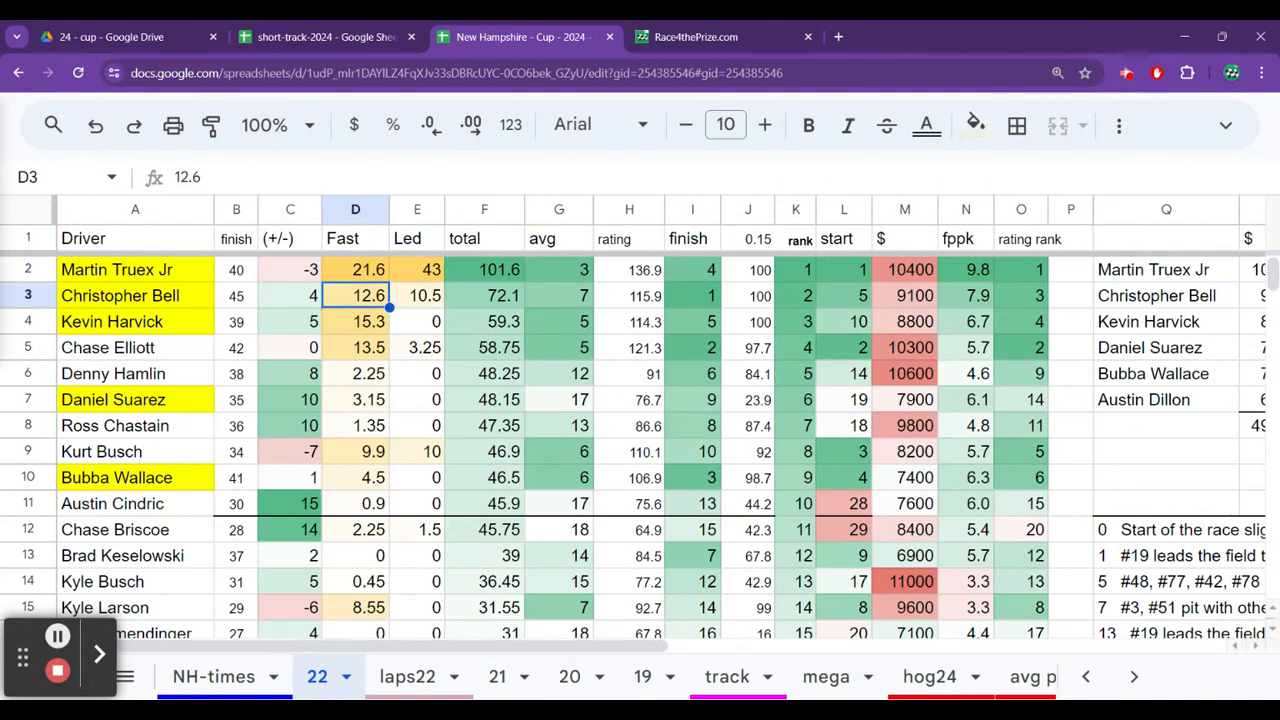
pyautogui.press('Down')
pyautogui.press('Down')
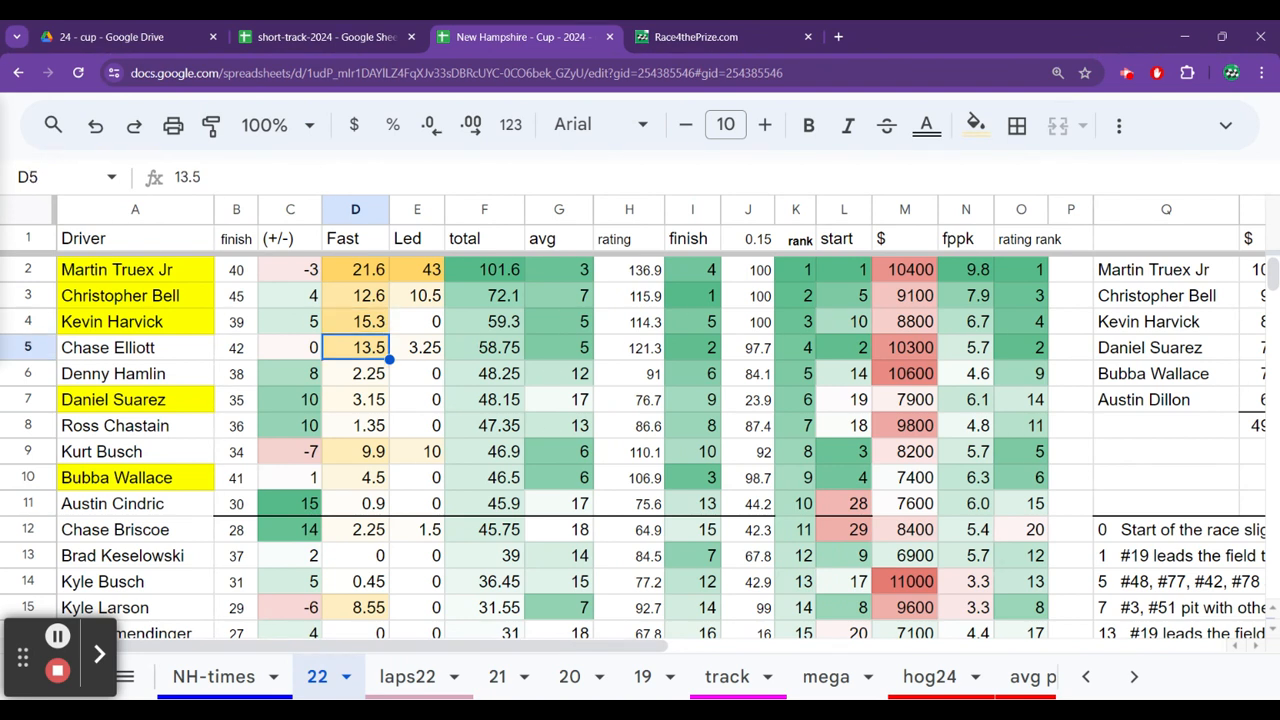
# Open the 23 sheet and check the fastest-lap points of Christopher Bell and William Byron.
pyautogui.click(1090, 677)
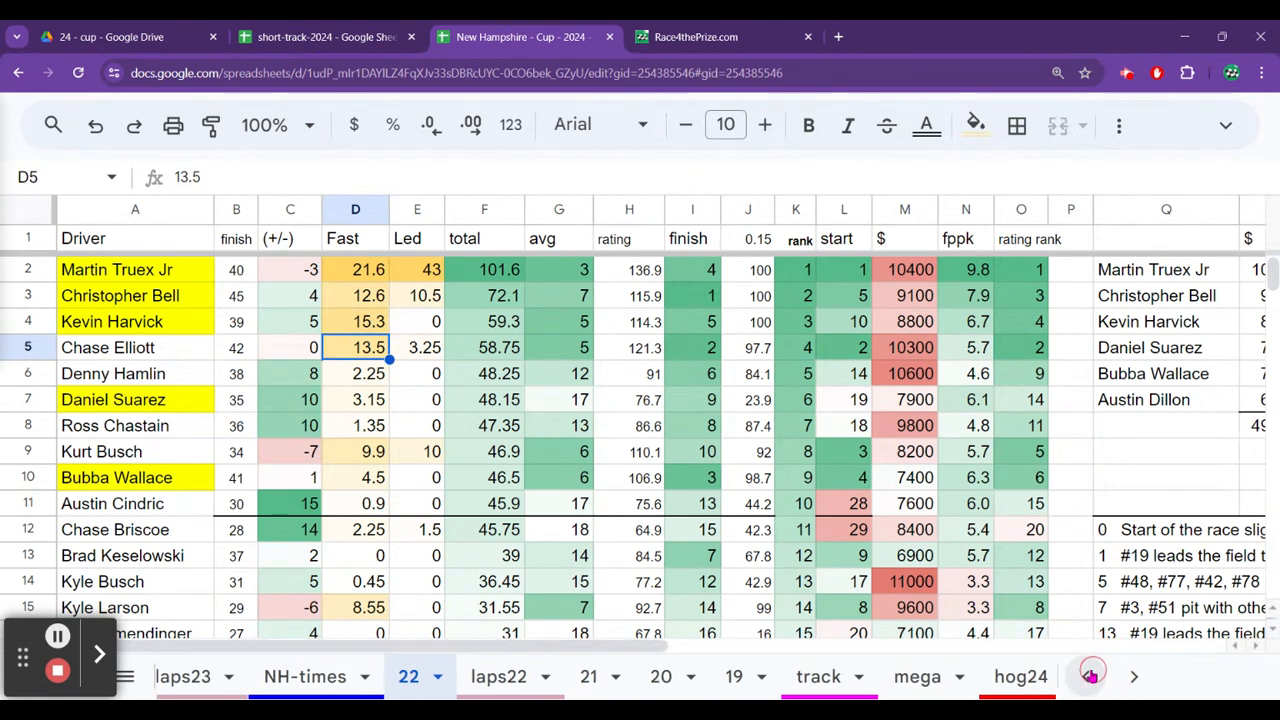
pyautogui.click(777, 677)
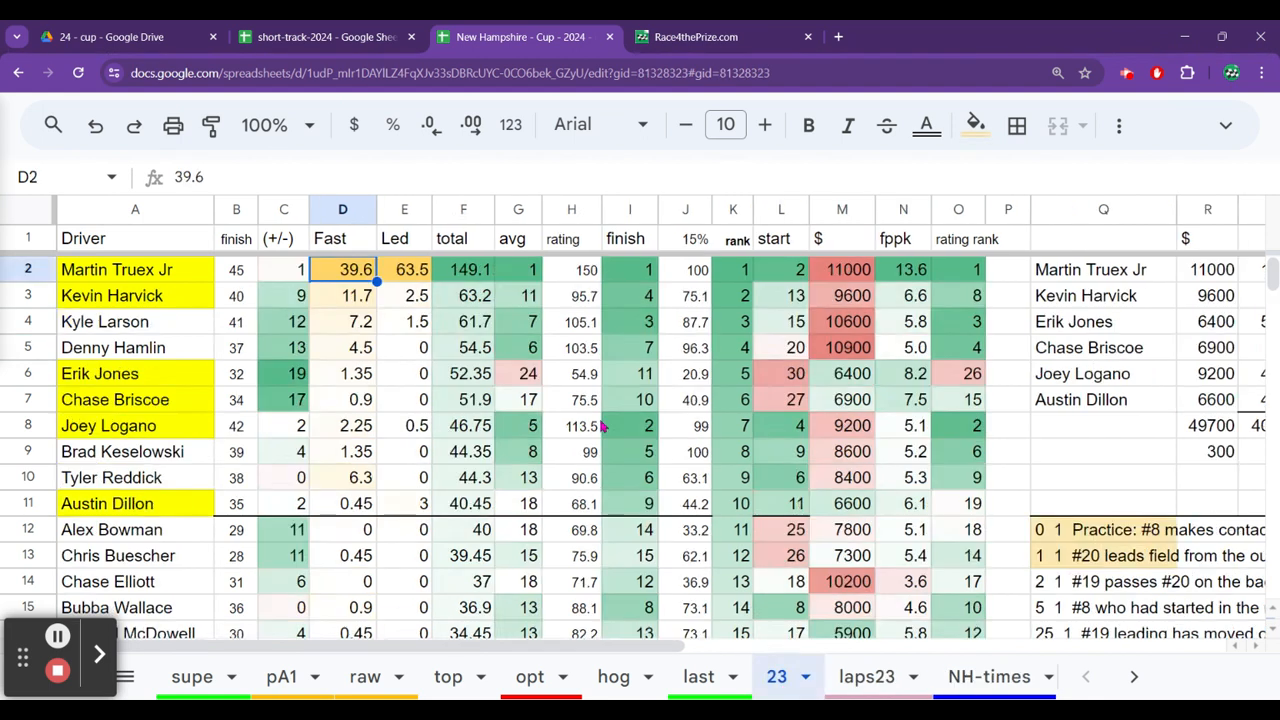
pyautogui.click(303, 343)
pyautogui.press('Right')
pyautogui.hotkey('ctrl', 'Down')
pyautogui.press('Up')
pyautogui.press('Up')
pyautogui.press('Up')
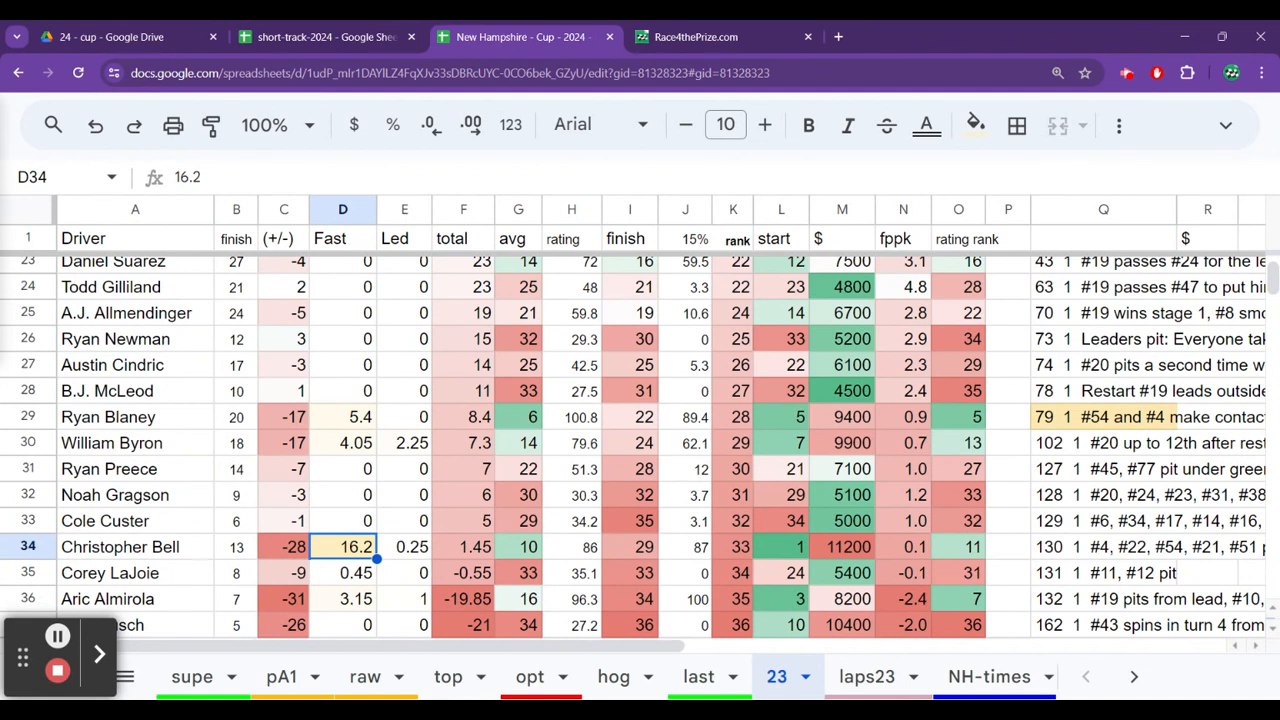
pyautogui.press('Up')
pyautogui.press('Up')
pyautogui.press('Up')
pyautogui.press('Up')
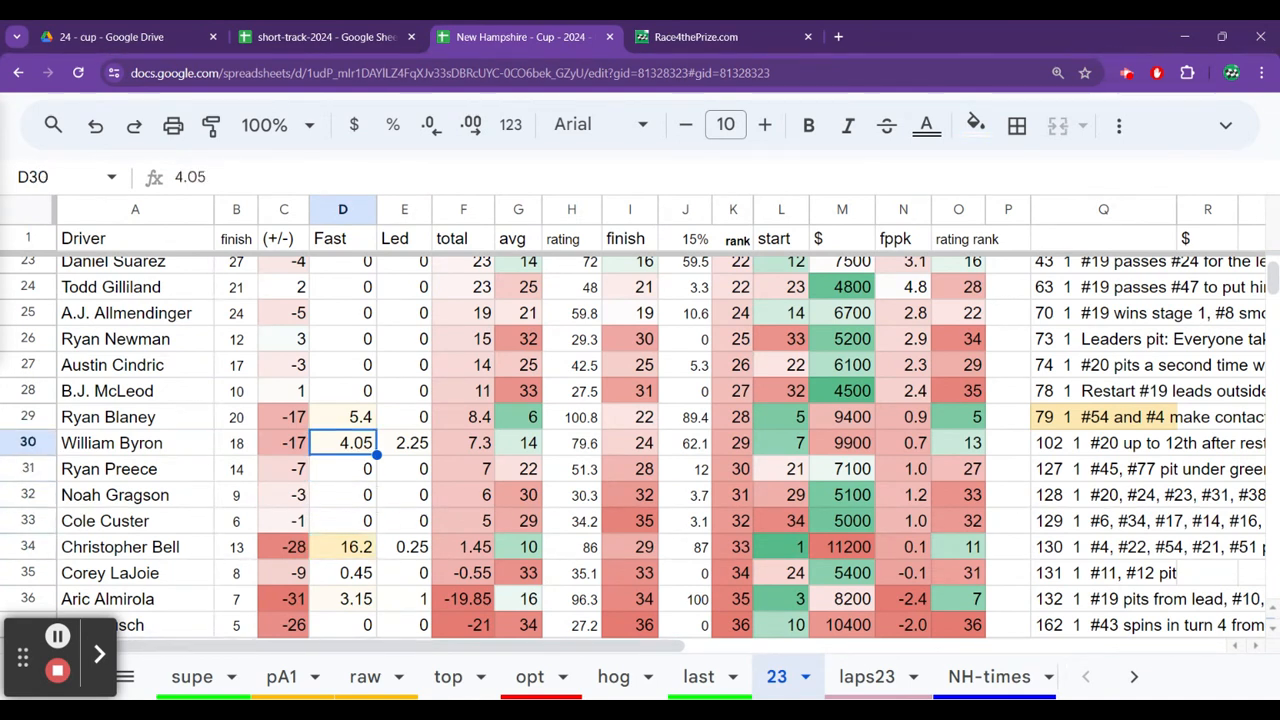
# Compare the 2023 New Hampshire salaries of Christopher Bell, William Byron and Martin Truex Jr.
pyautogui.press('Right')
pyautogui.press('Right')
pyautogui.press('Right')
pyautogui.press('Right')
pyautogui.press('Right')
pyautogui.press('Down')
pyautogui.press('Down')
pyautogui.press('Down')
pyautogui.press('Right')
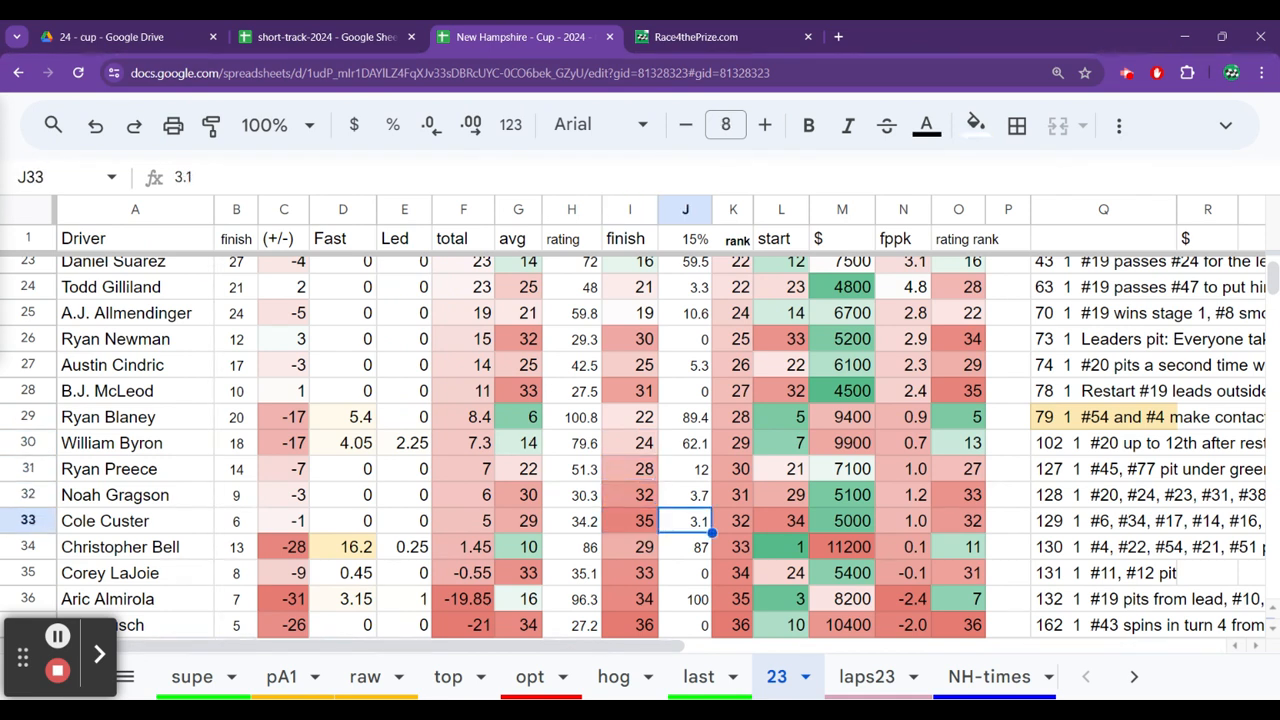
pyautogui.press('Right')
pyautogui.press('Right')
pyautogui.press('Down')
pyautogui.press('Right')
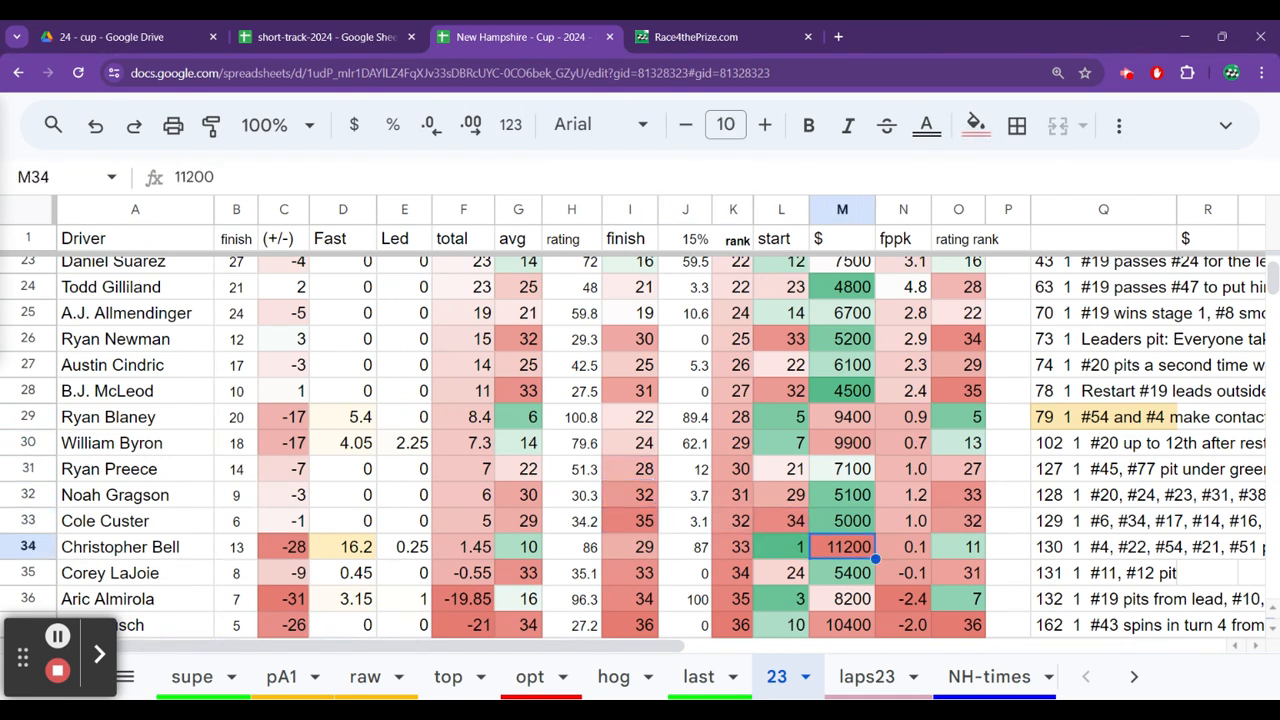
pyautogui.press('Up')
pyautogui.press('Up')
pyautogui.press('Up')
pyautogui.press('Up')
pyautogui.press('Up')
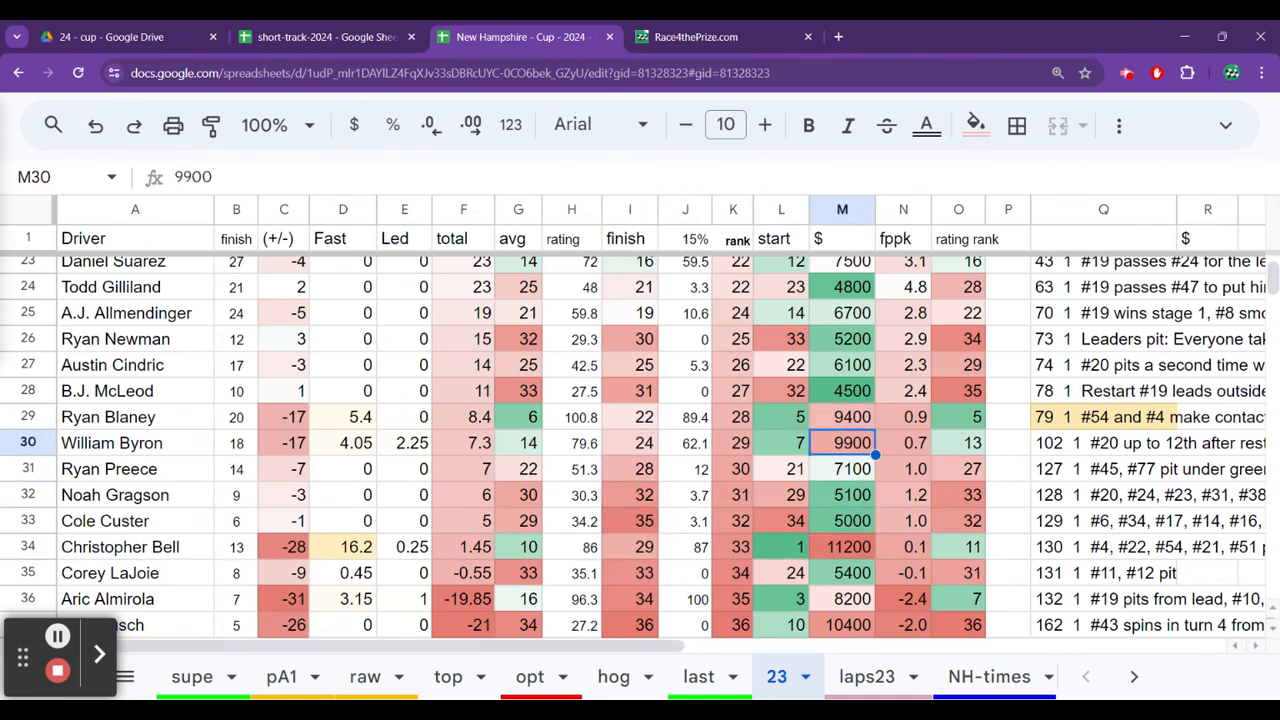
pyautogui.hotkey('ctrl', 'Up')
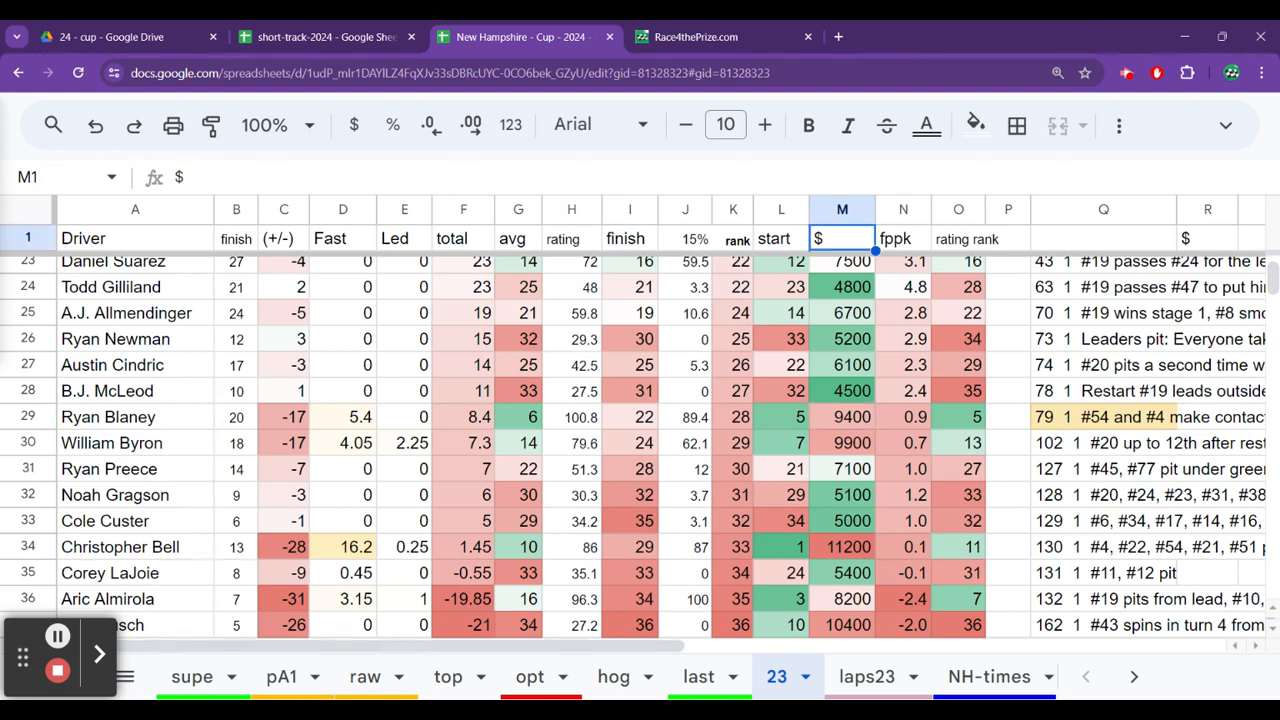
pyautogui.press('Down')
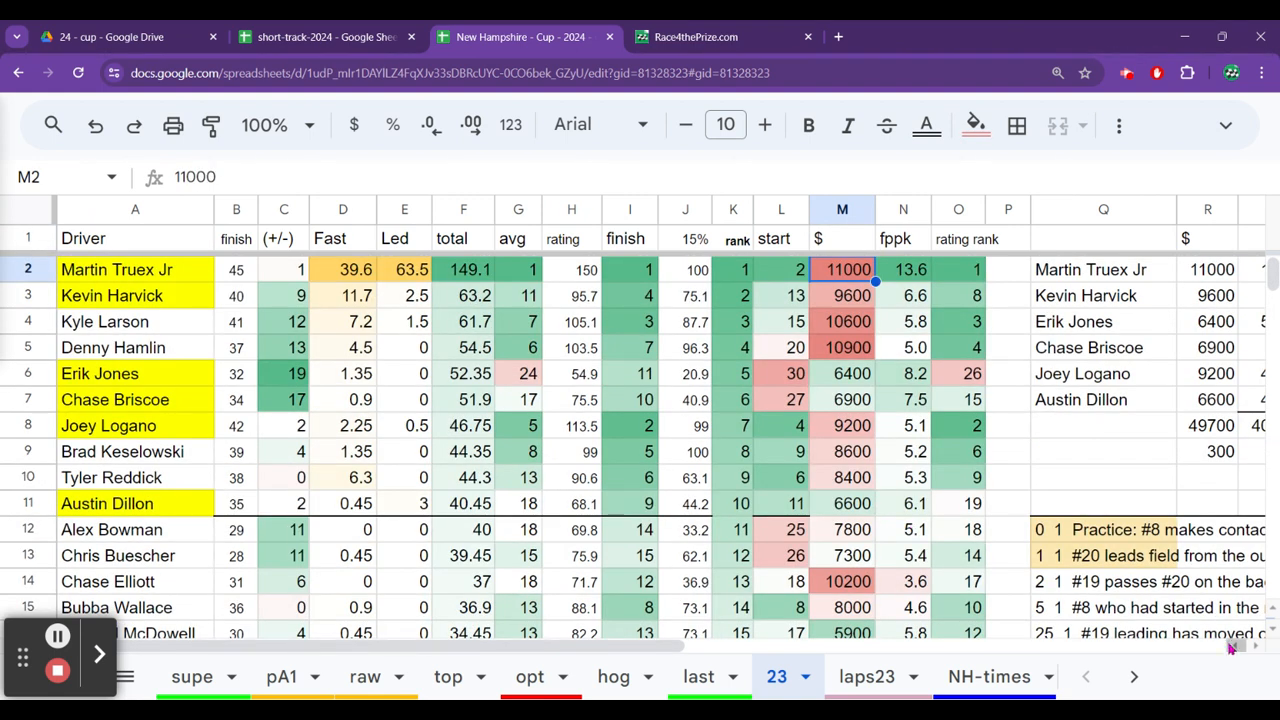
# Reopen the 22 sheet and check Kevin Harvick's salary.
pyautogui.click(1134, 677)
pyautogui.scroll(-2, 888, 681)
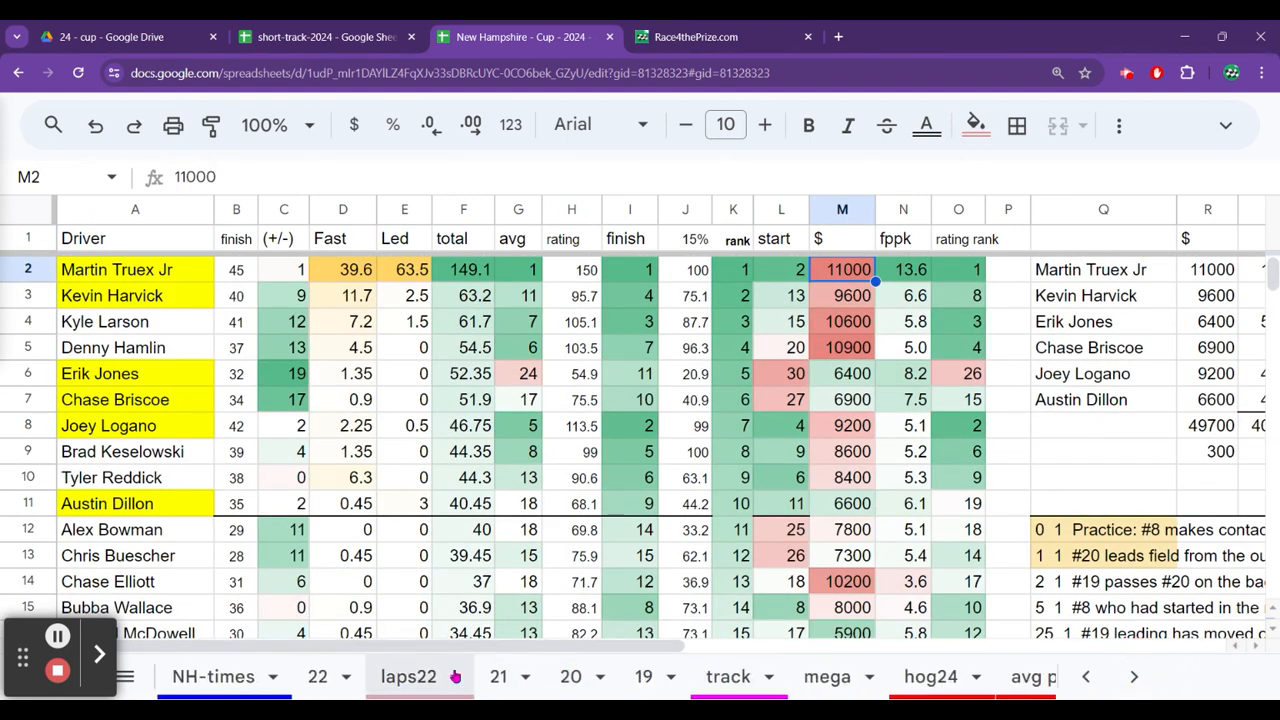
pyautogui.click(318, 677)
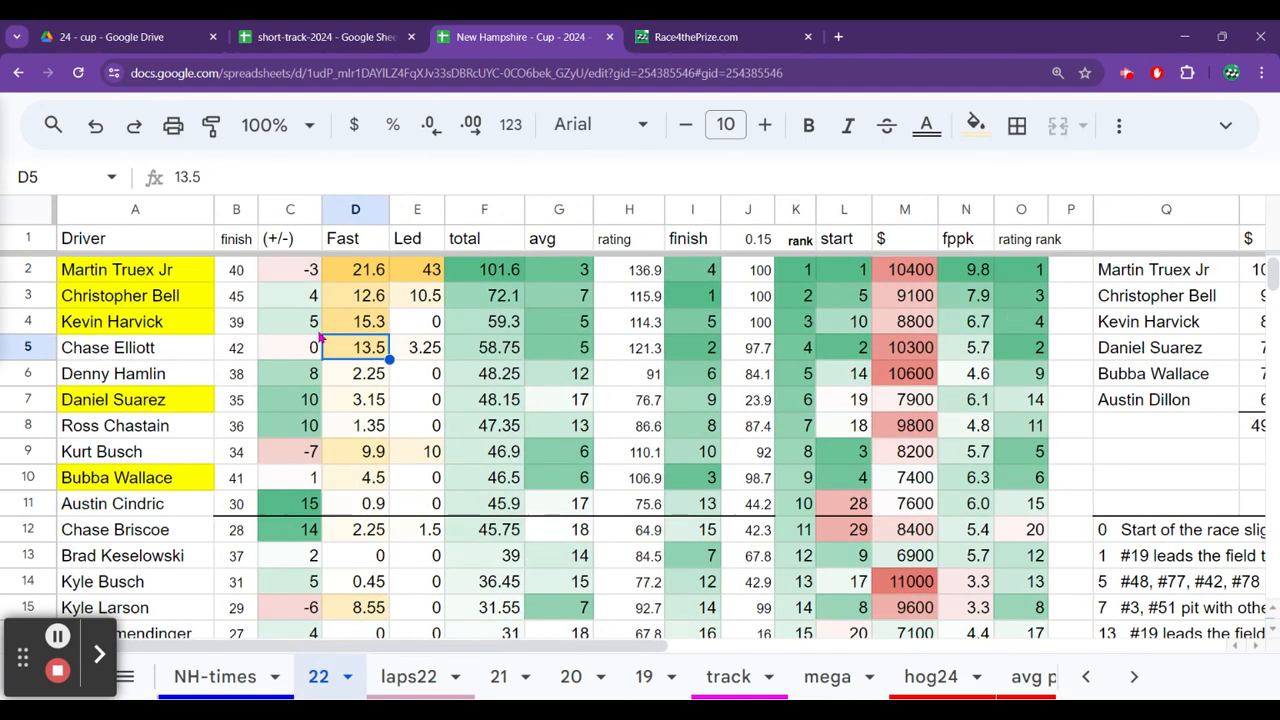
pyautogui.click(318, 332)
pyautogui.press('Up')
pyautogui.press('Right')
pyautogui.press('Right')
pyautogui.press('Right')
pyautogui.press('Right')
pyautogui.press('Right')
pyautogui.press('Right')
pyautogui.press('Right')
pyautogui.press('Right')
pyautogui.press('Right')
pyautogui.press('Right')
pyautogui.press('Down')
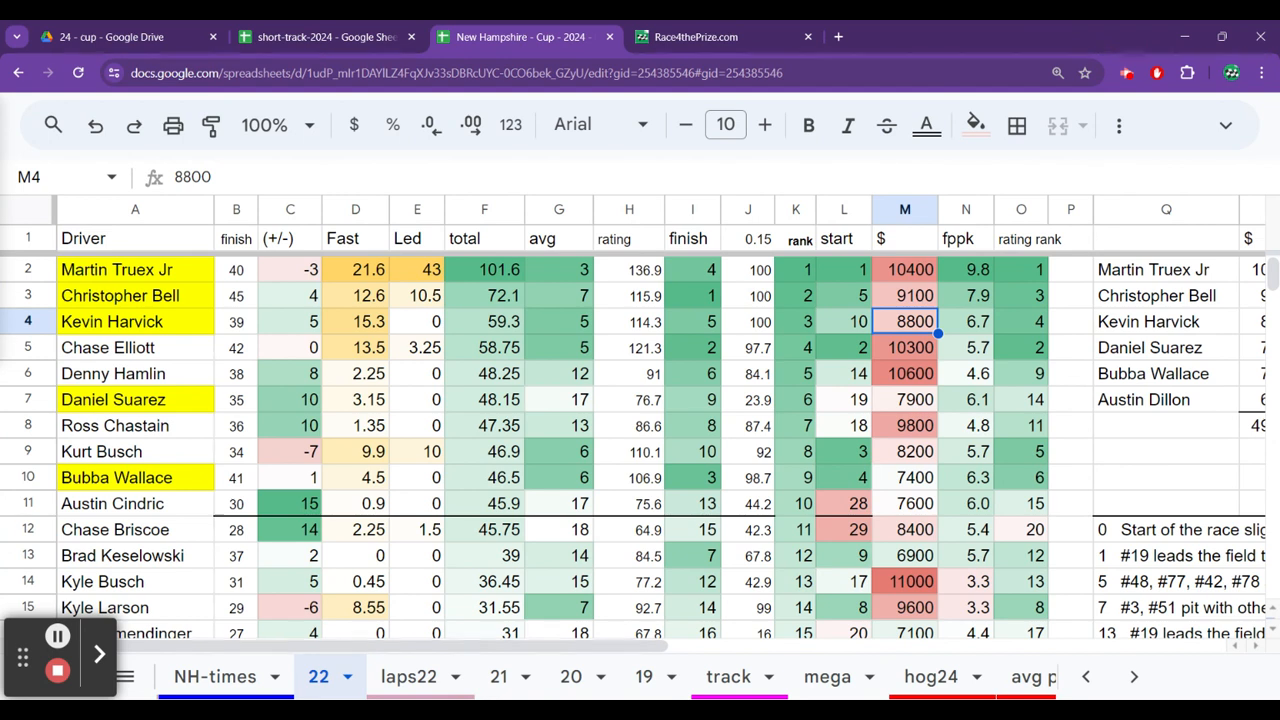
# Check Daniel Suarez's 2022 rank and Kurt Busch's average running position.
pyautogui.press('Down')
pyautogui.press('Down')
pyautogui.press('Down')
pyautogui.press('Left')
pyautogui.press('Left')
pyautogui.press('Left')
pyautogui.press('Left')
pyautogui.press('Left')
pyautogui.press('Left')
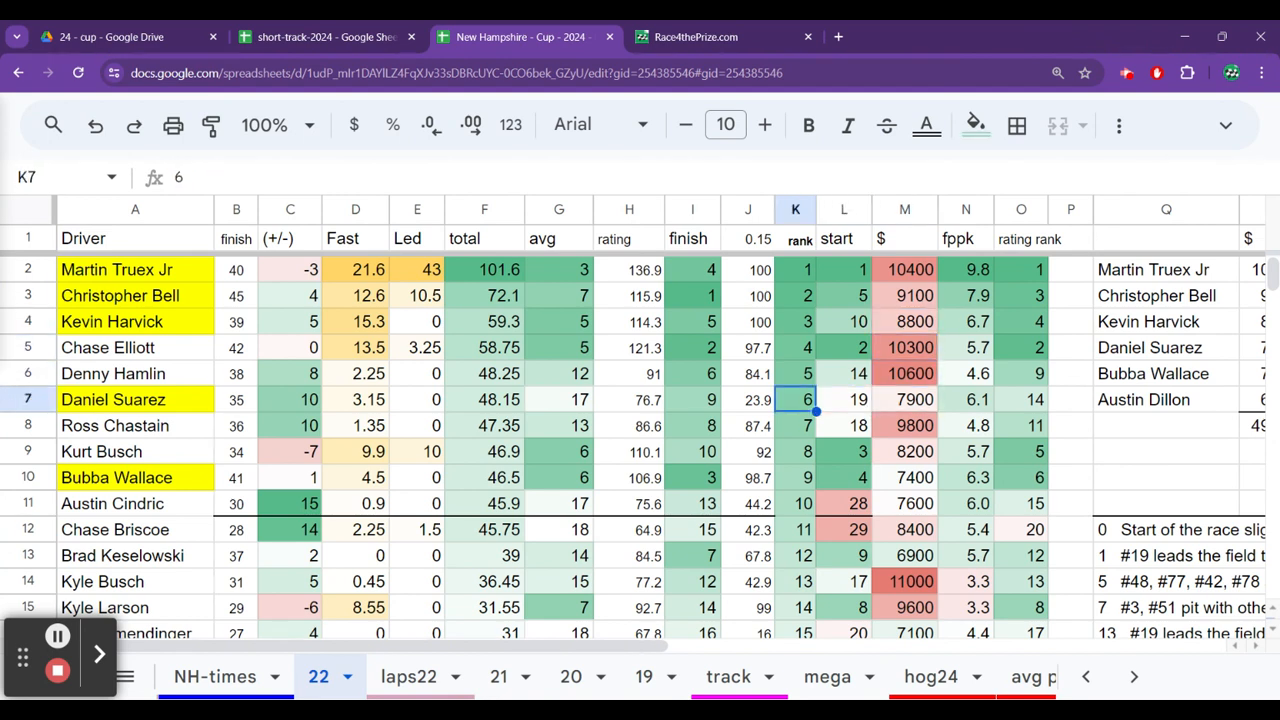
pyautogui.press('Down')
pyautogui.press('Down')
pyautogui.press('Down')
pyautogui.press('Down')
pyautogui.press('Down')
pyautogui.press('Down')
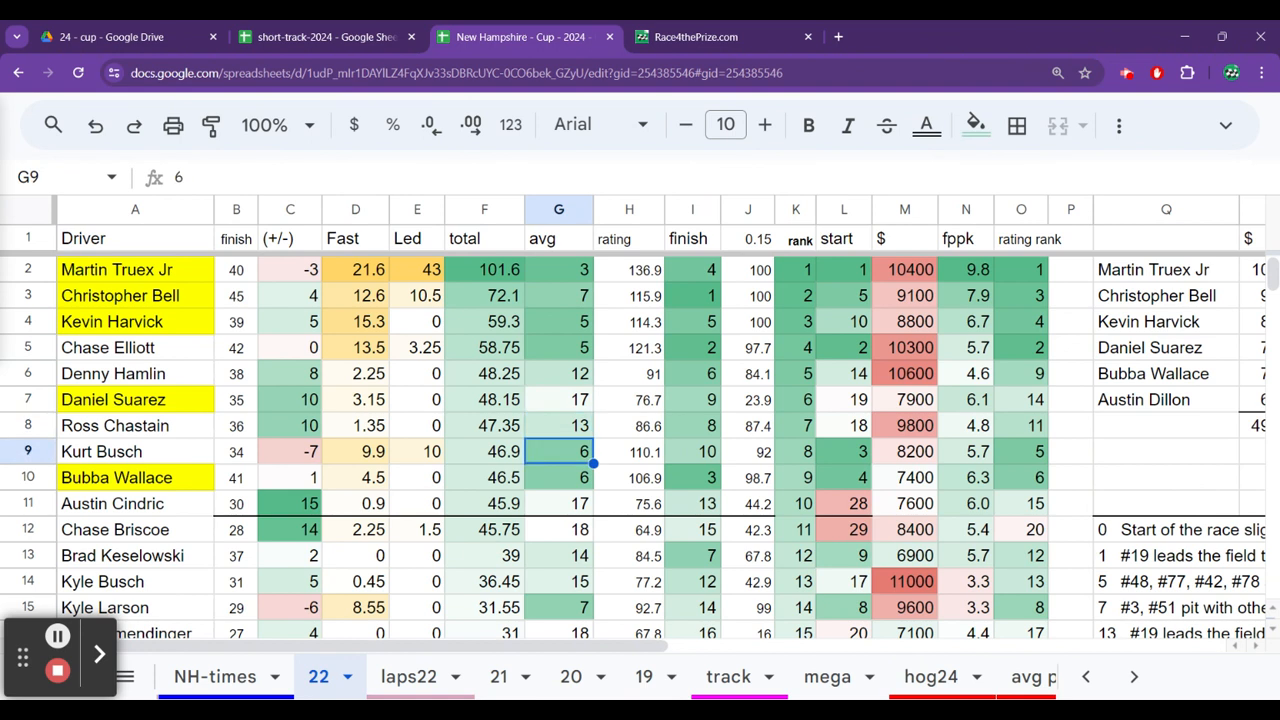
# Review the 2022 average running positions down to Chris Buescher, settling on Austin Dillon's.
pyautogui.press('Down')
pyautogui.press('Down')
pyautogui.press('Down')
pyautogui.press('Down')
pyautogui.press('Down')
pyautogui.press('Down')
pyautogui.press('Down')
pyautogui.press('Down')
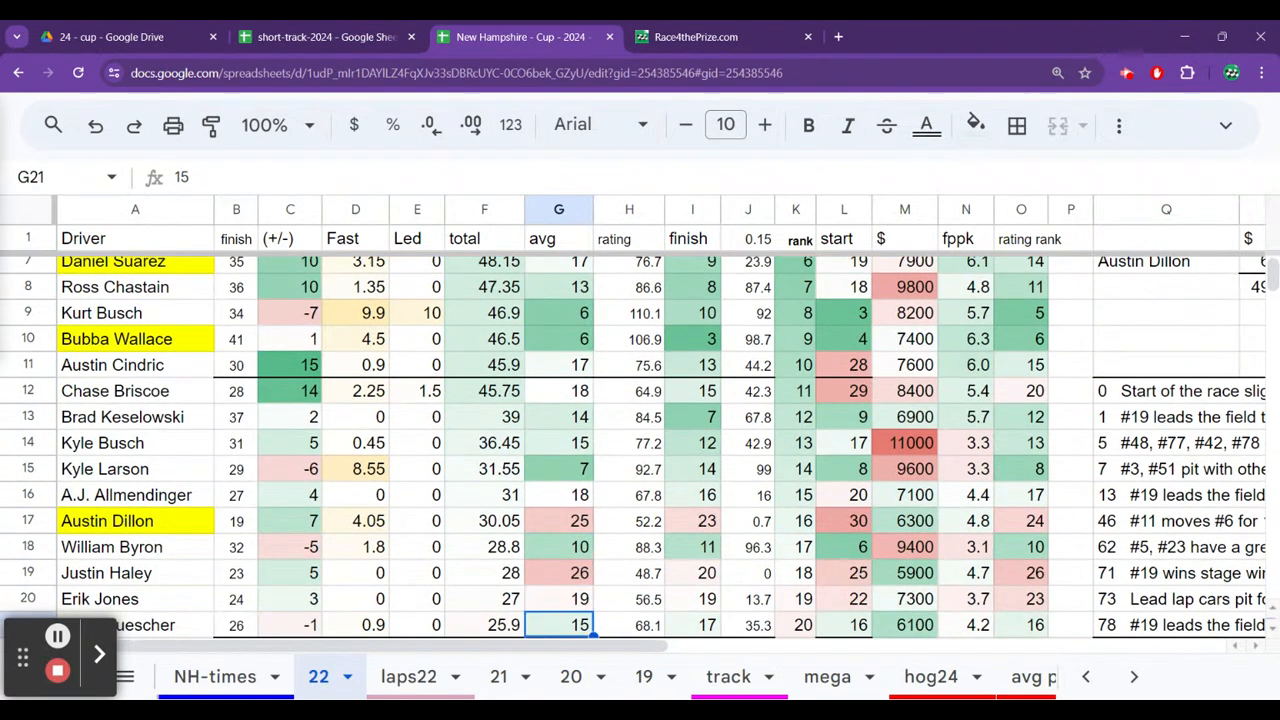
pyautogui.press('Up')
pyautogui.press('Up')
pyautogui.press('Up')
pyautogui.press('Up')
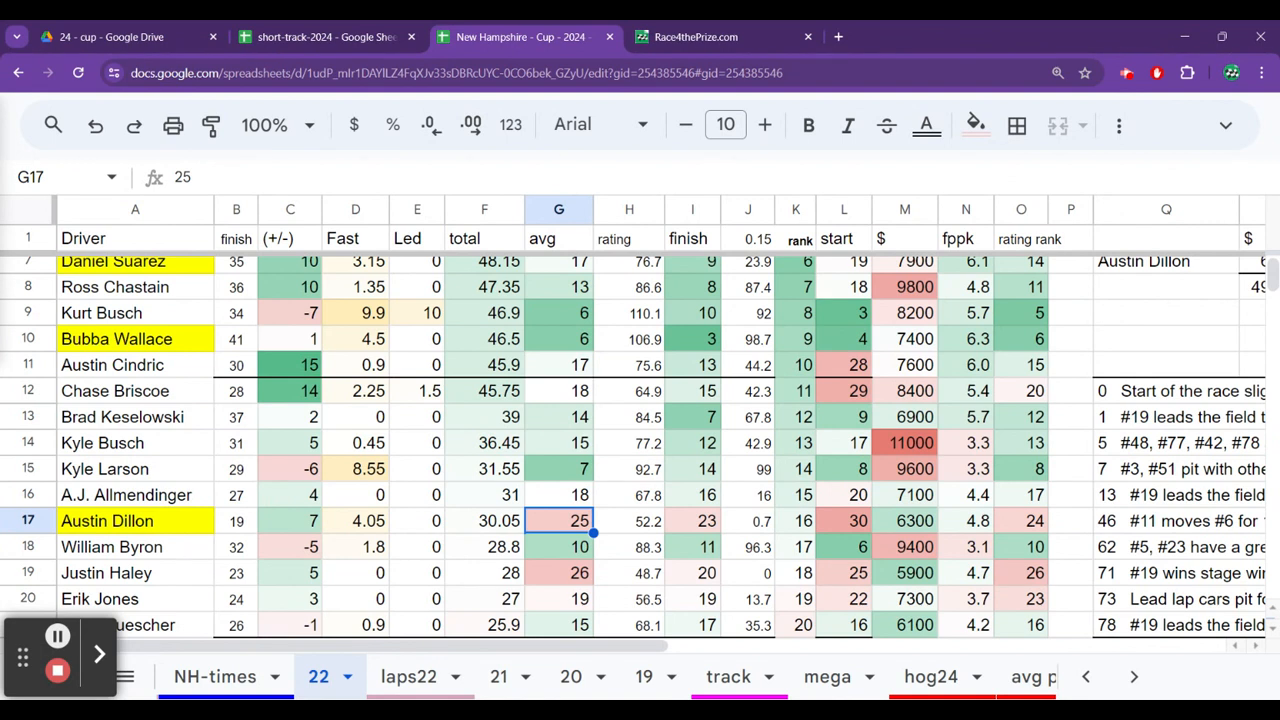
# View the NASCAR DFS Spreadsheet July 2024 post on Race4thePrize.com and return to the New Hampshire workbook.
pyautogui.click(686, 36)
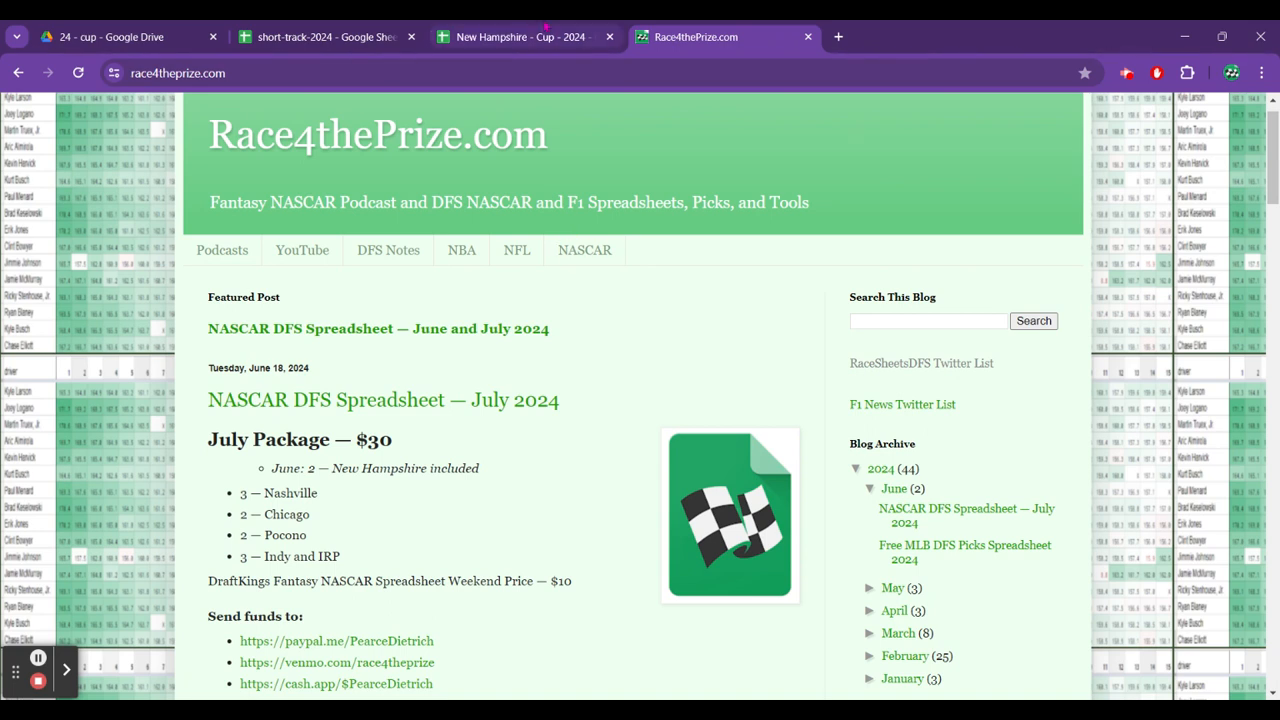
pyautogui.click(546, 30)
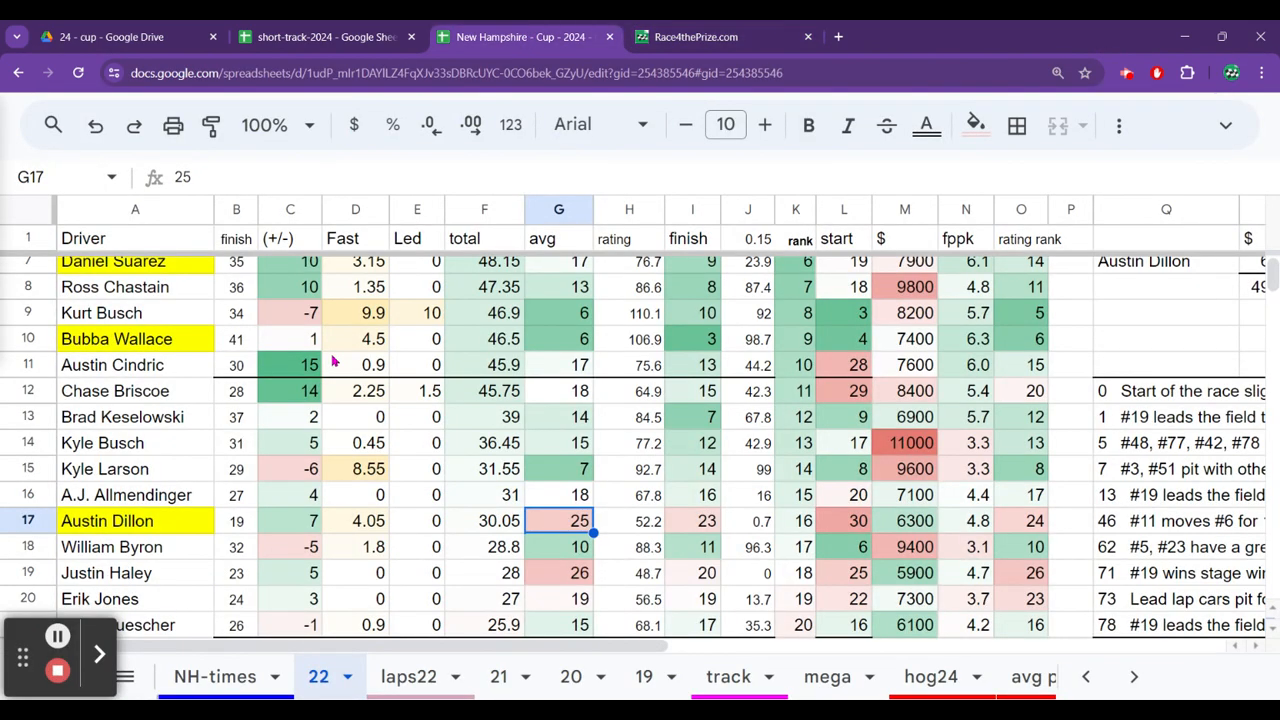